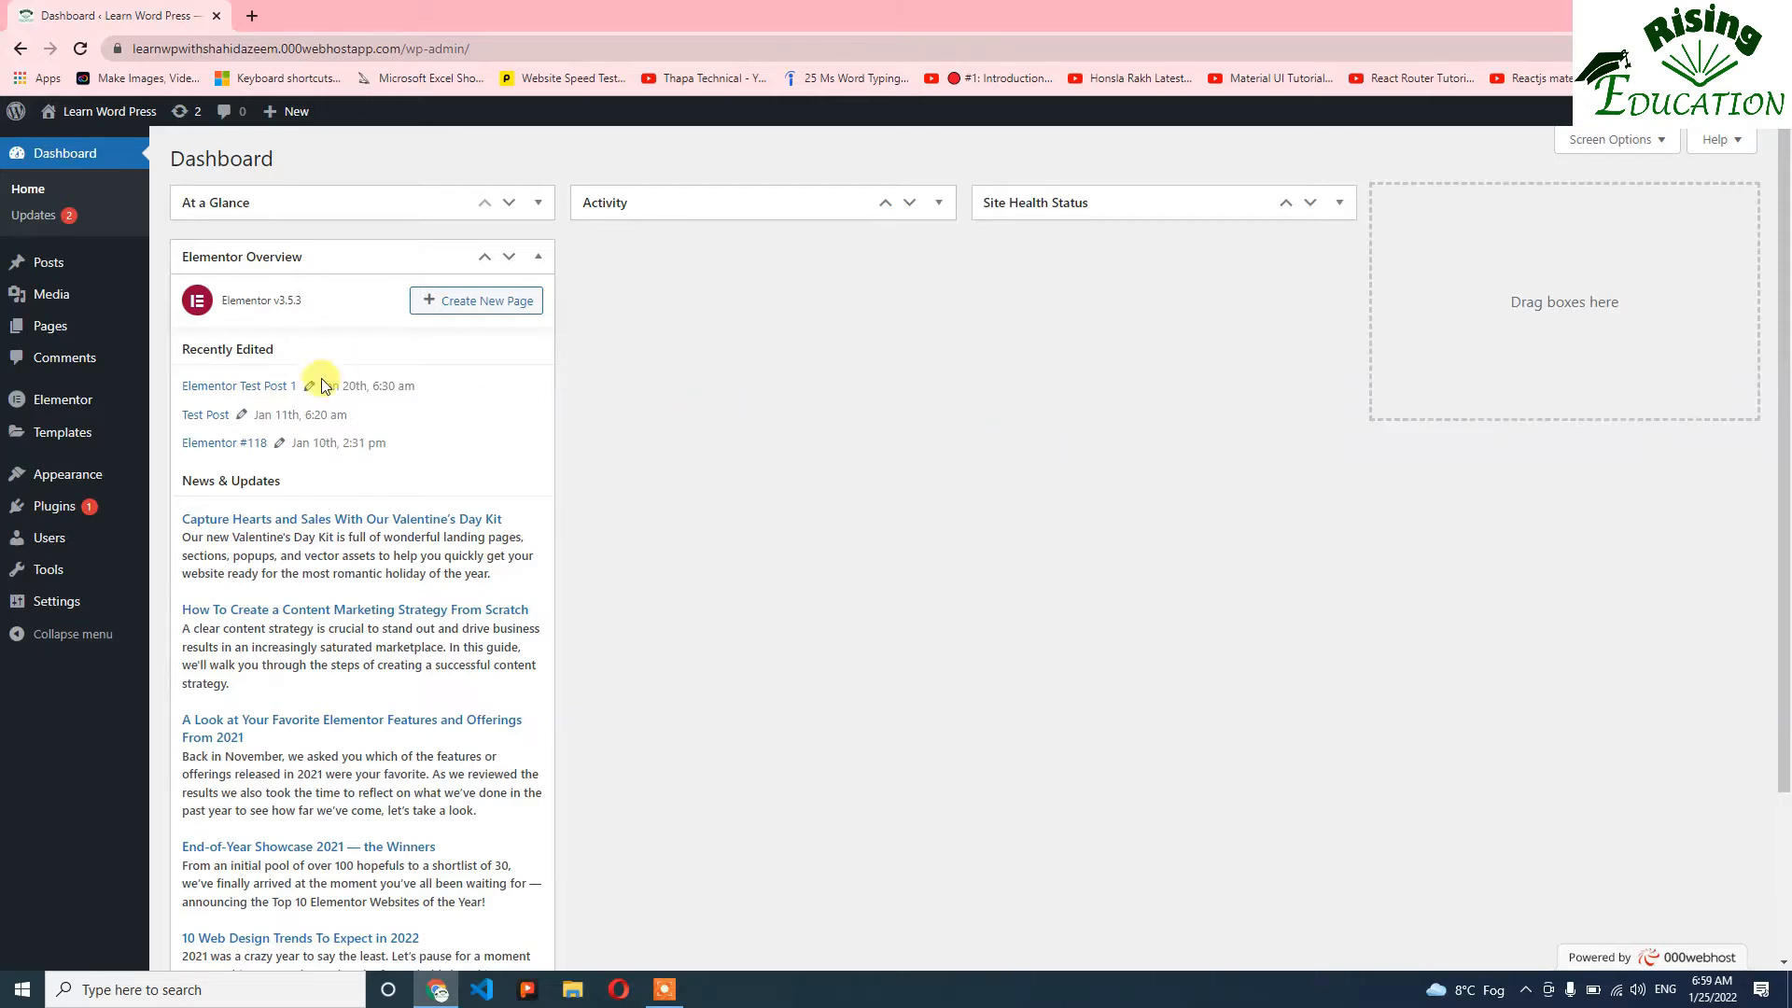
Open the post "Elementor Test Post 1" from the posts list for editing with Elementor in a new browser tab.
left_click(58, 267)
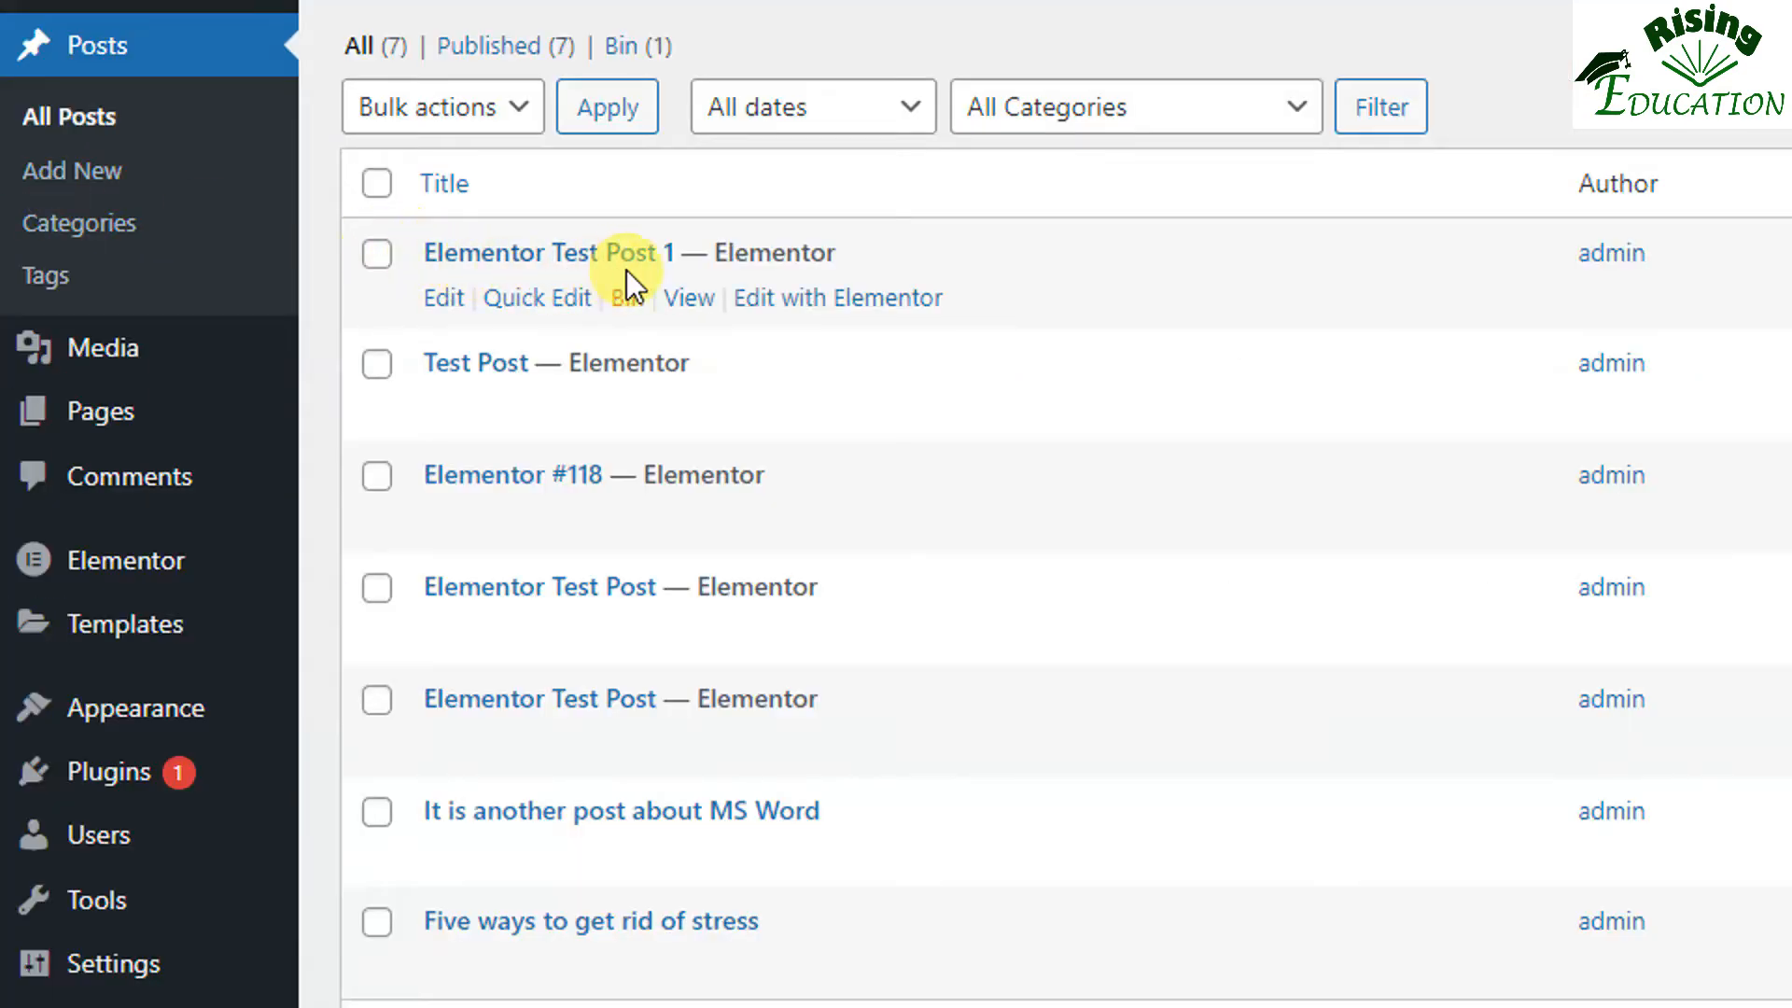
right_click(810, 308)
left_click(865, 334)
left_click(256, 11)
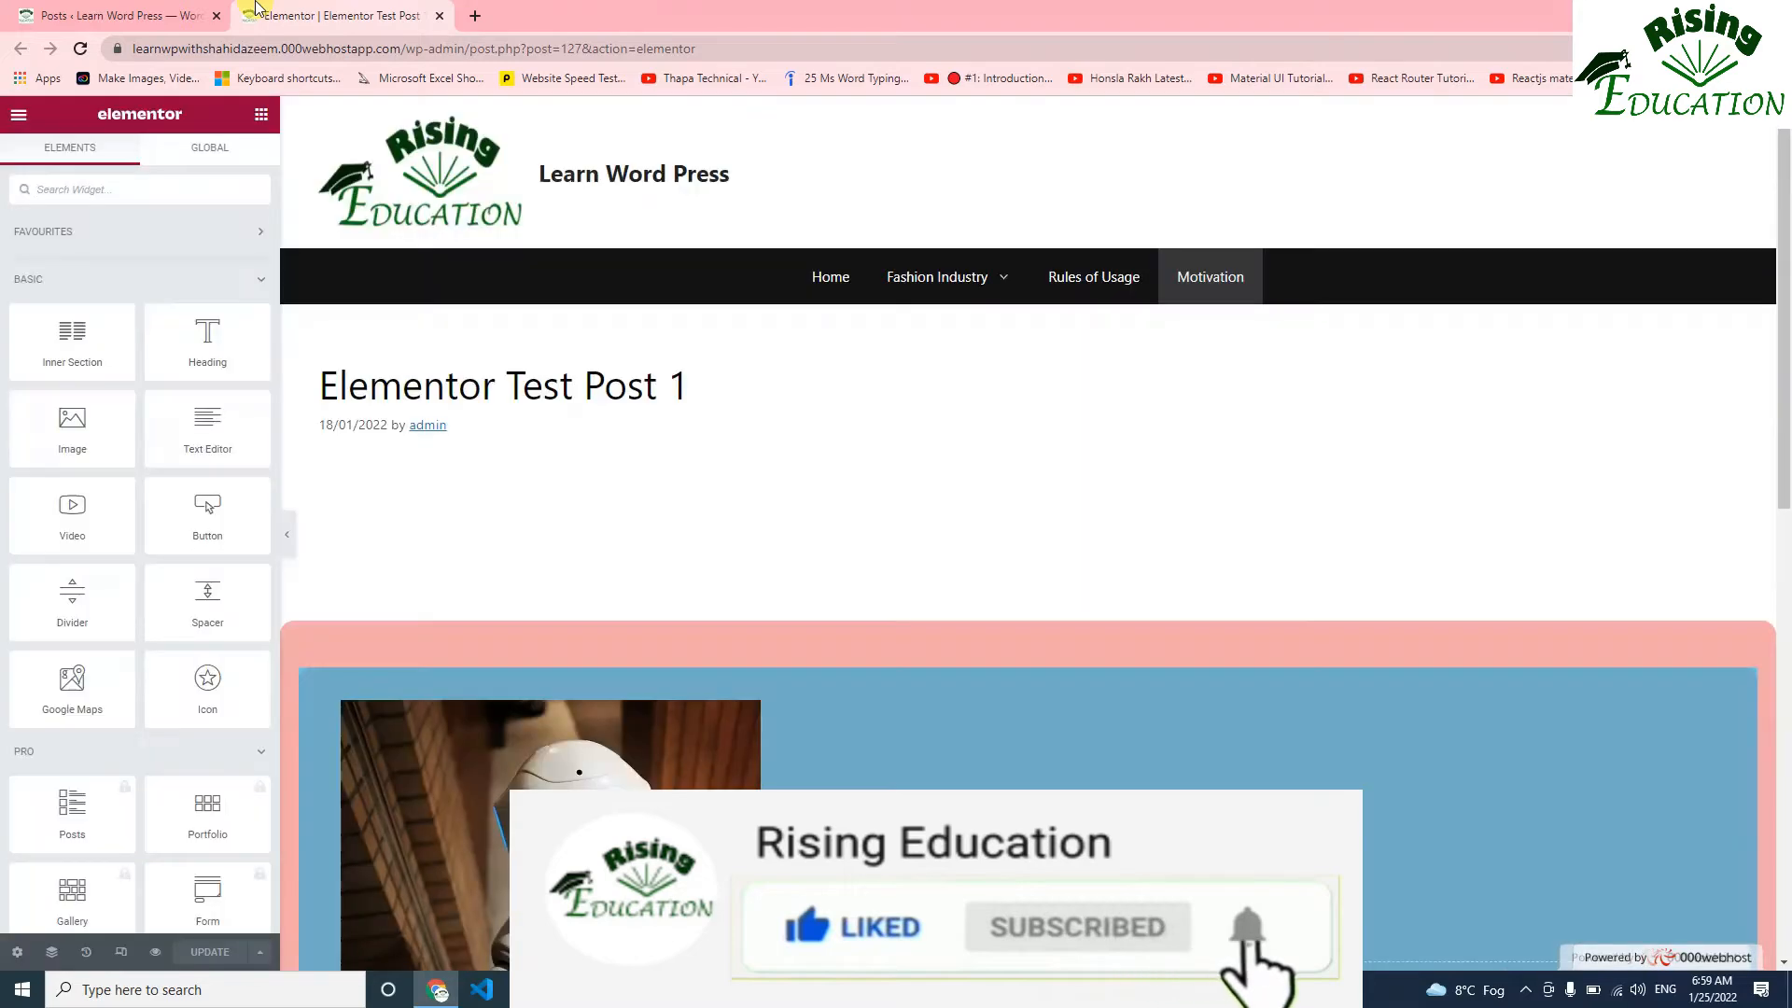
Delete the existing section with the robot image and add a new single-column section.
scroll(521, 417, "down", 1)
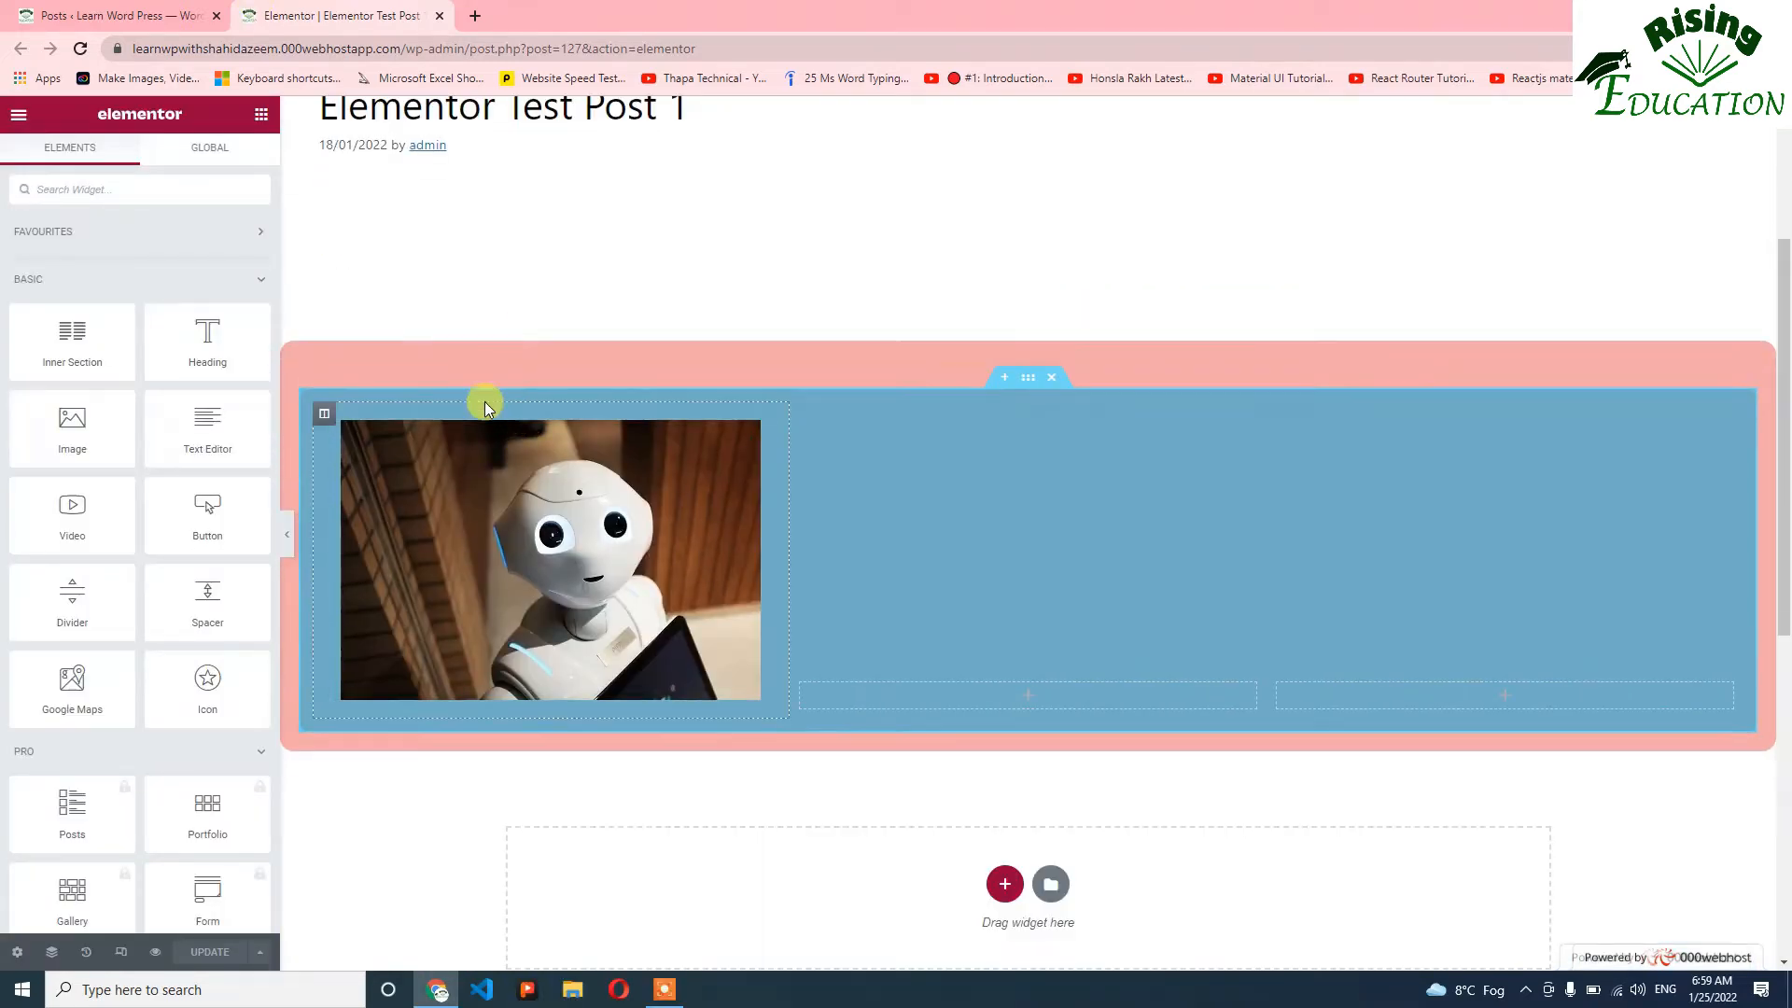
left_click(1047, 378)
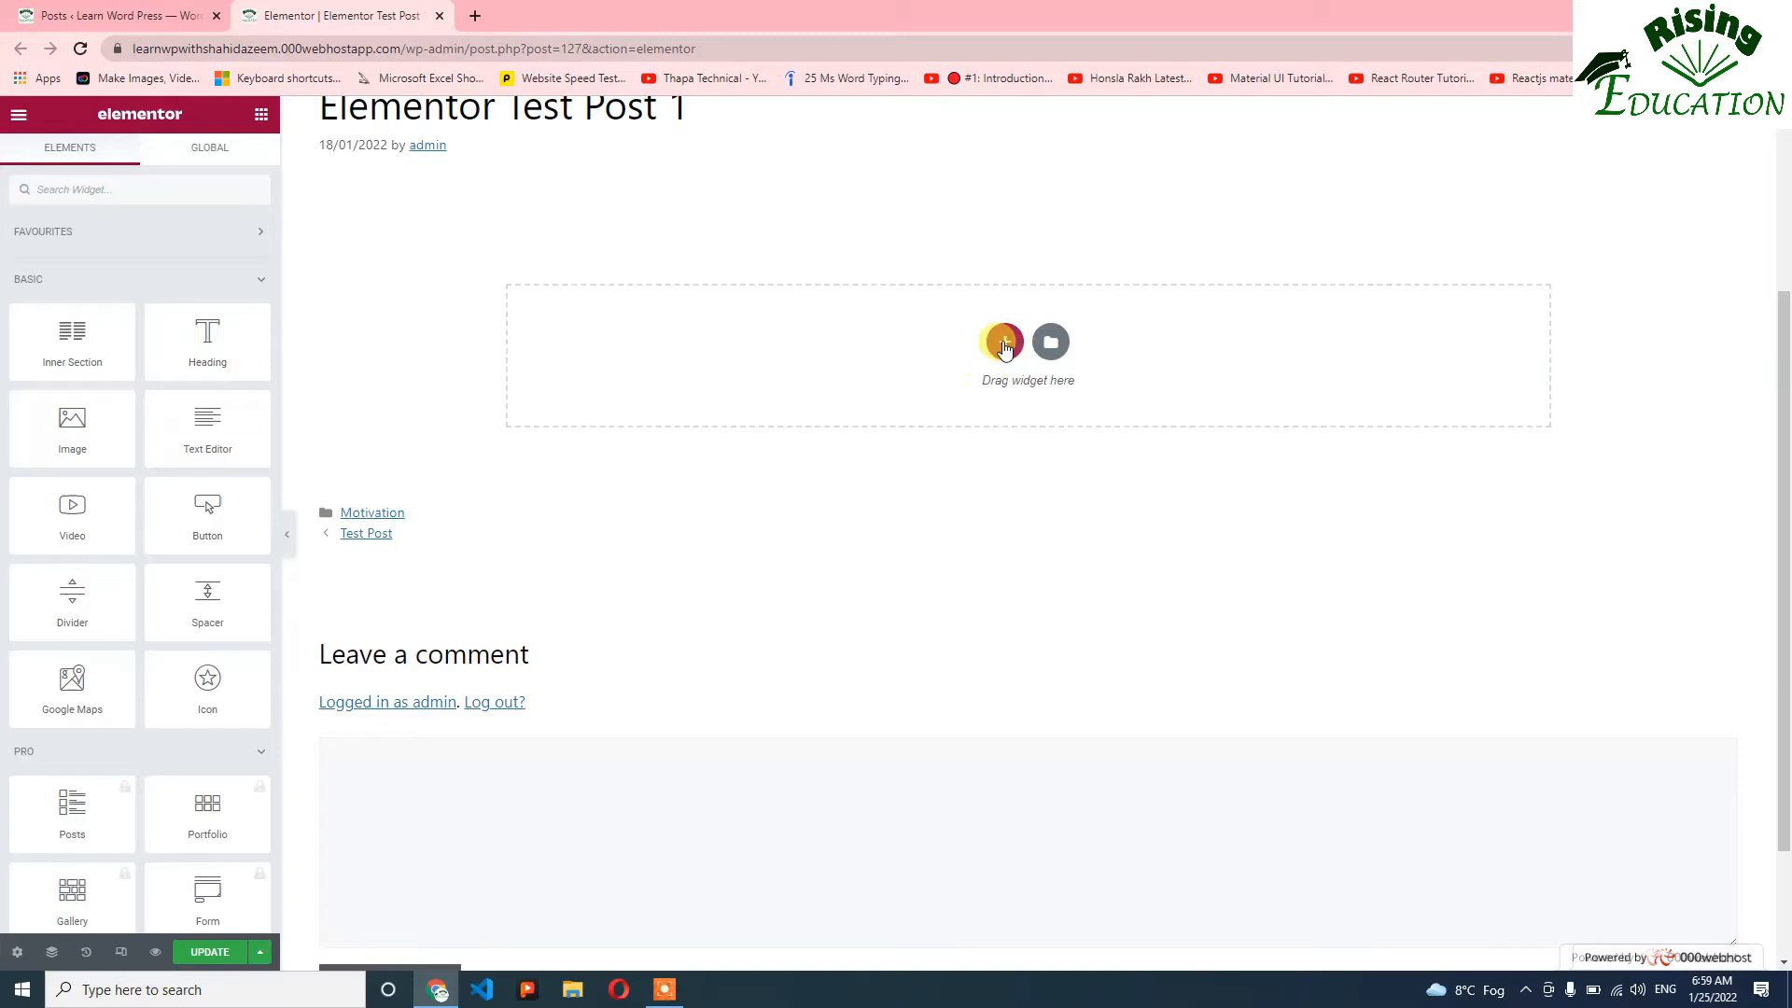
left_click(1004, 345)
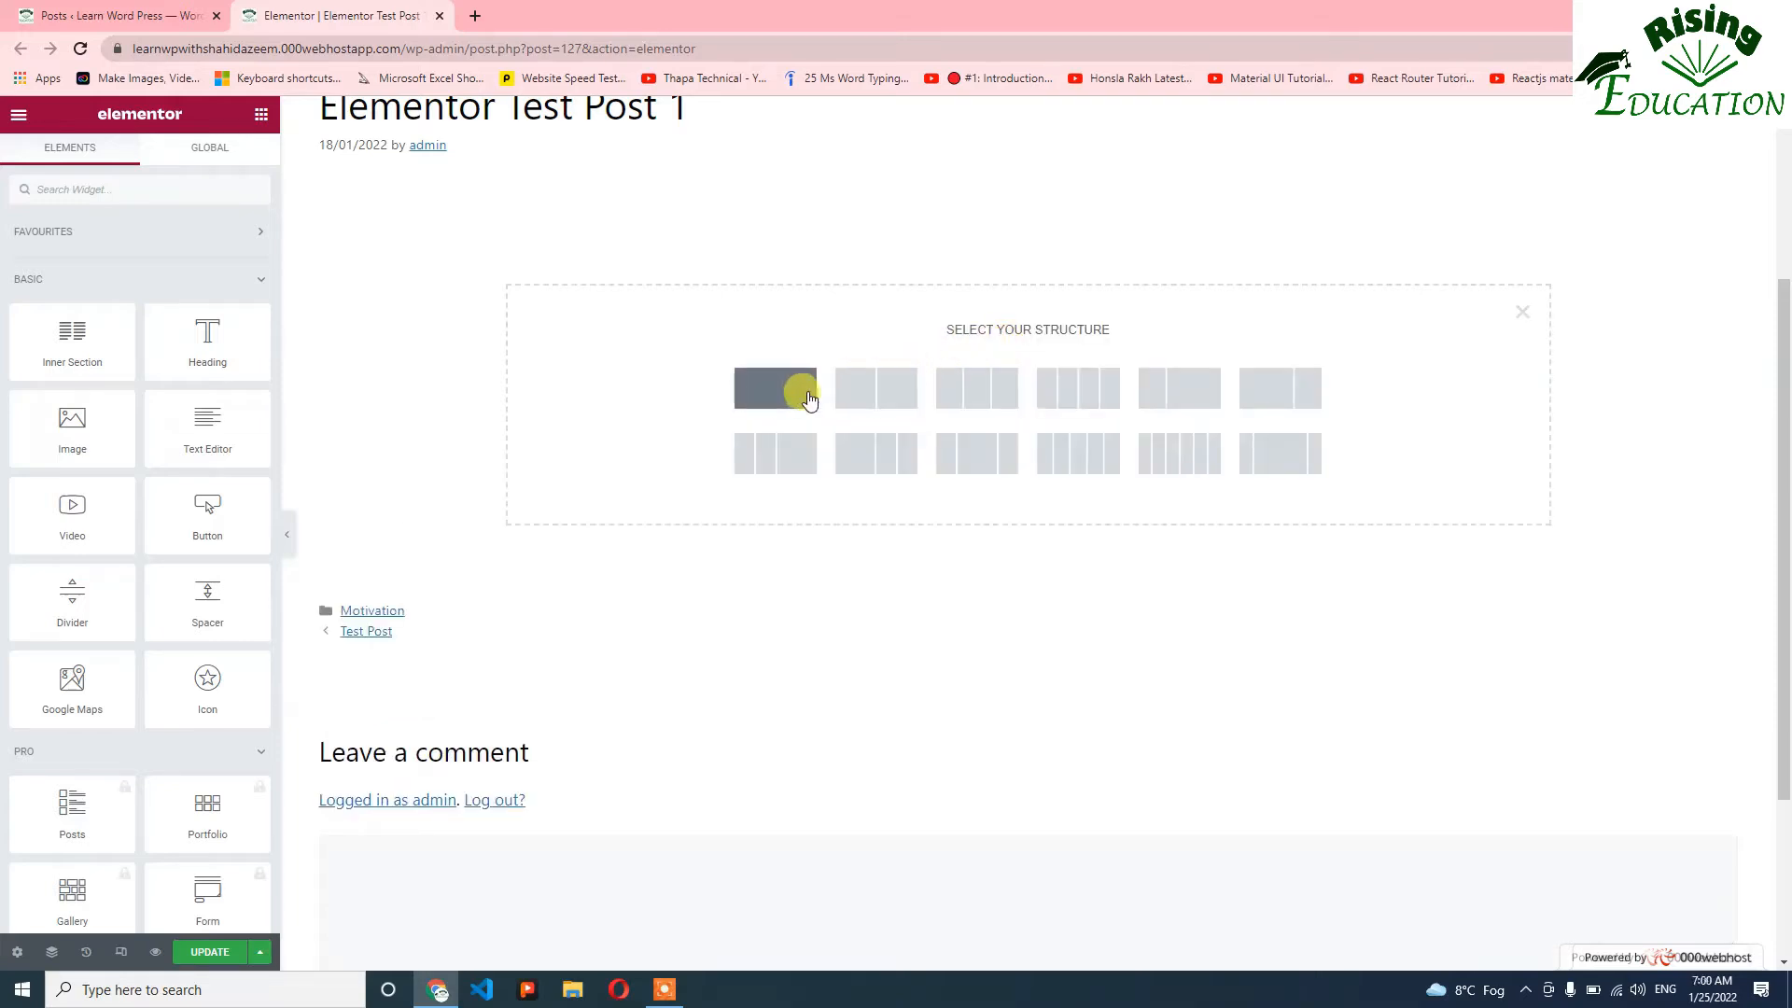
left_click(778, 397)
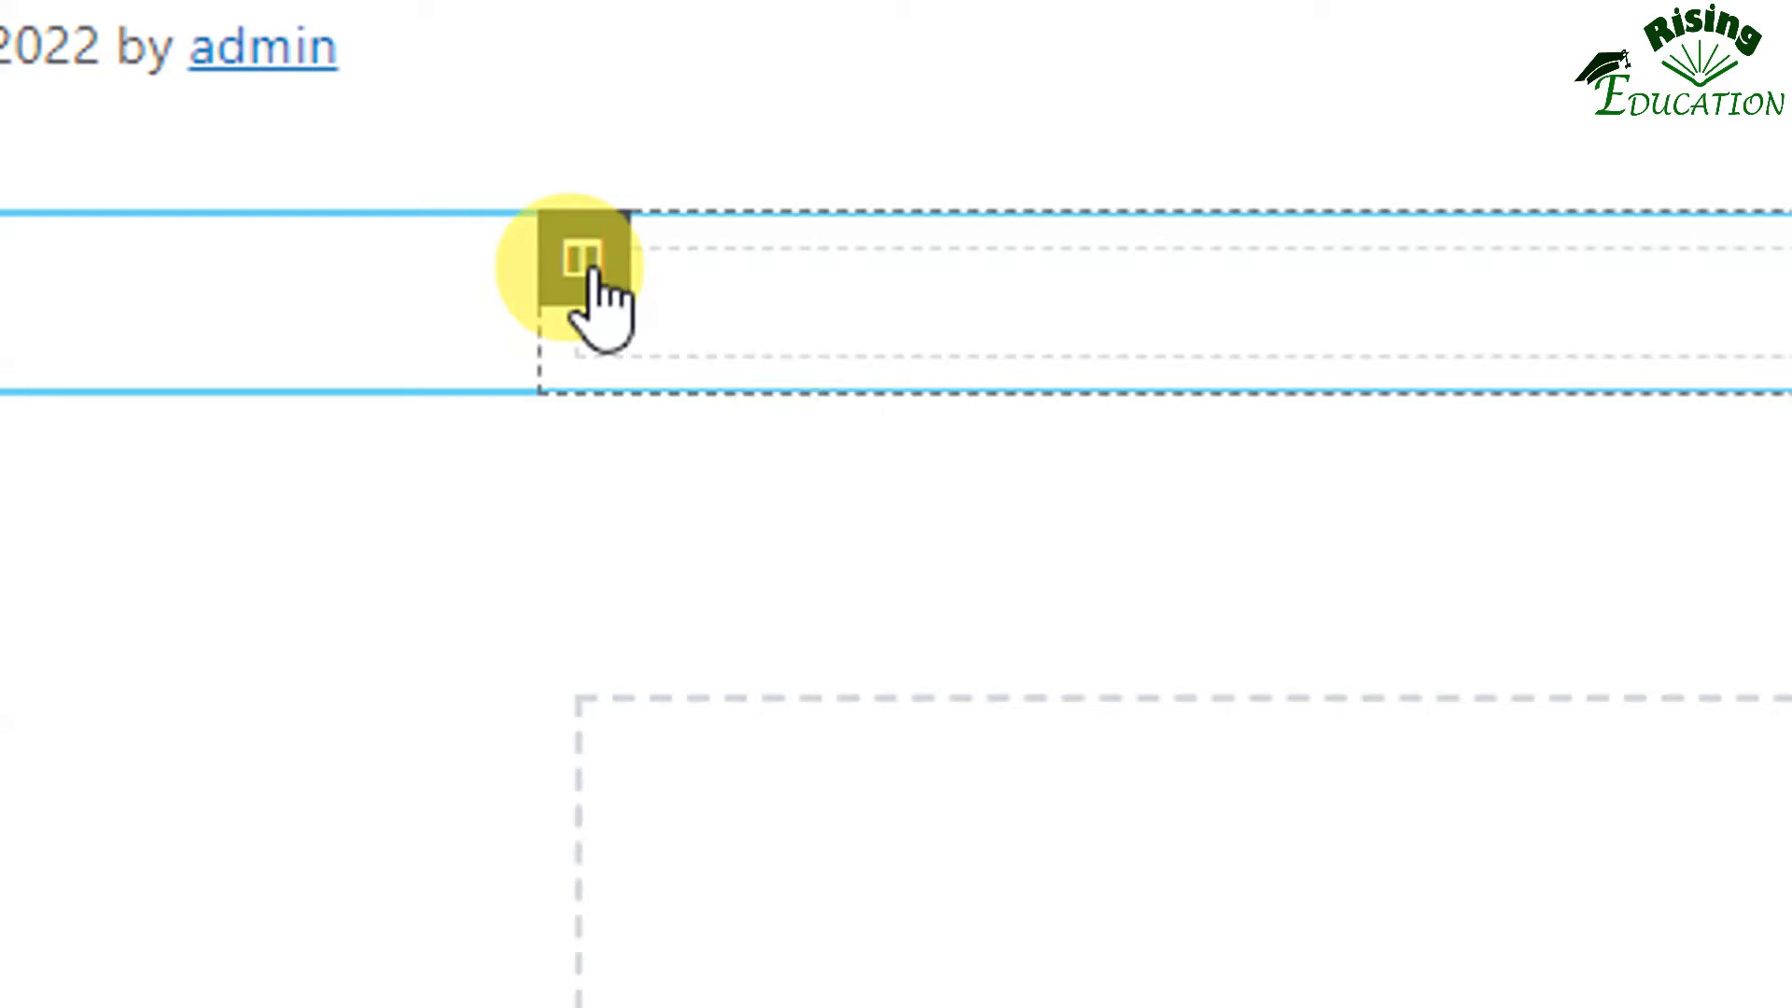
Add a new column to the section beside the existing one.
right_click(590, 271)
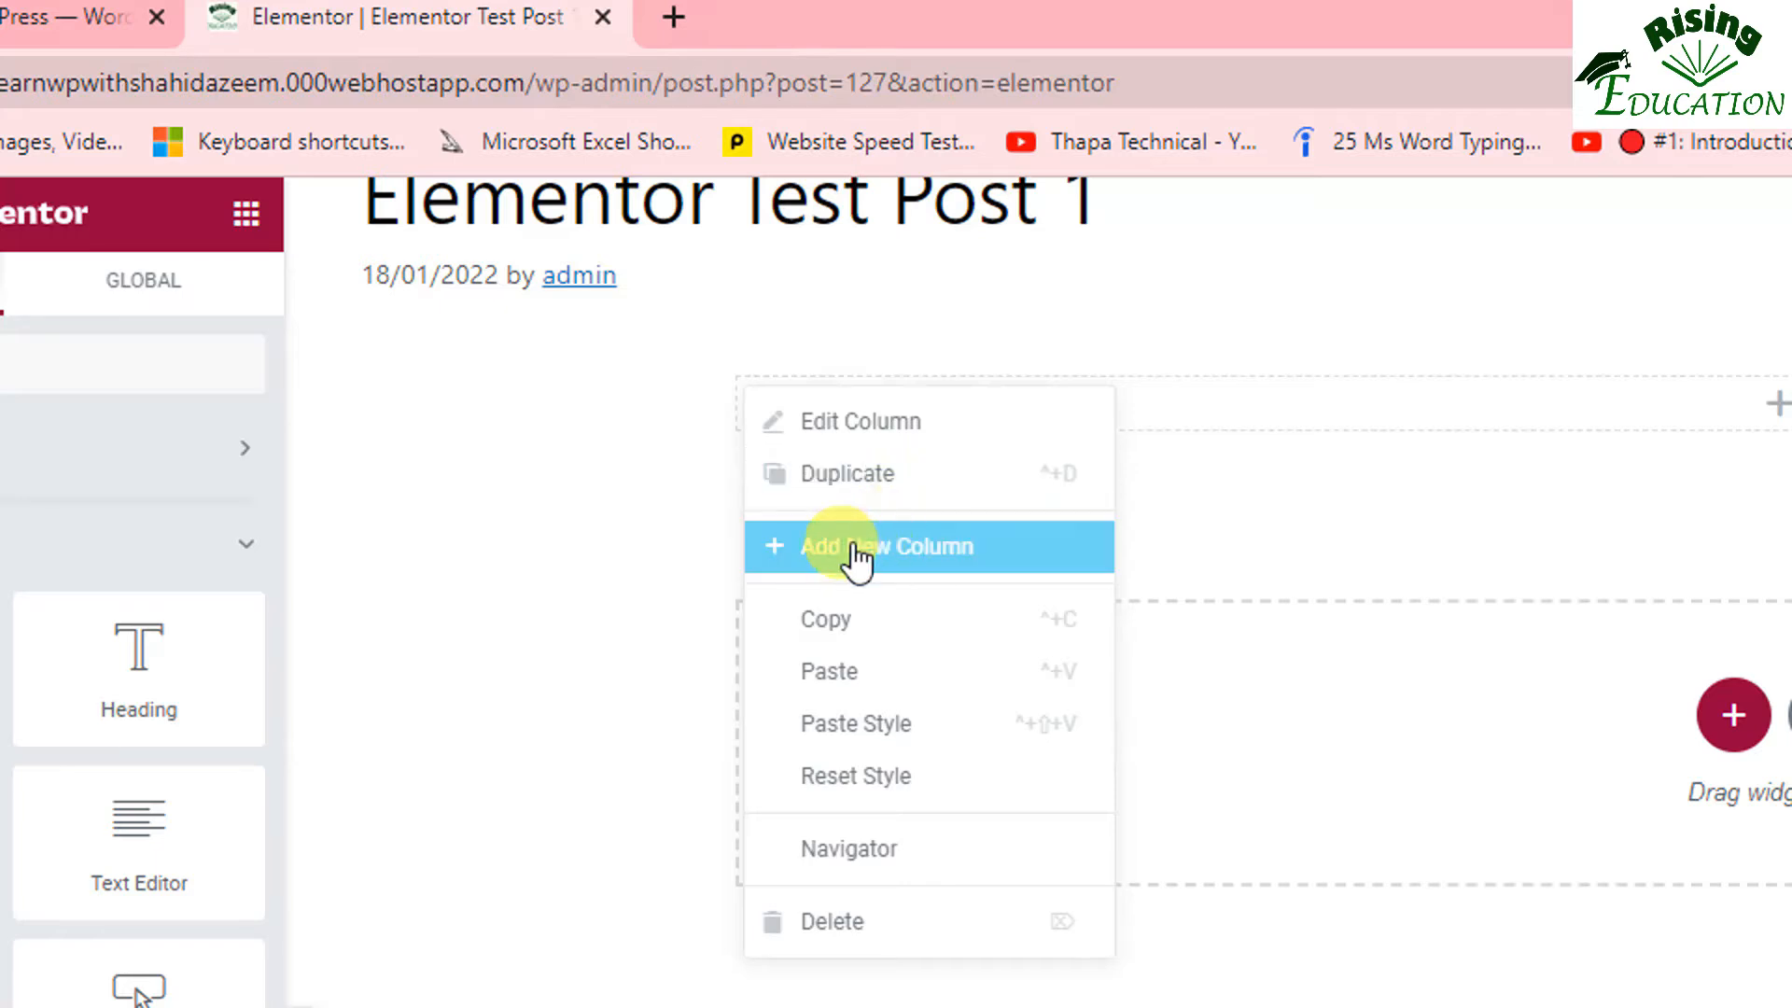
left_click(777, 560)
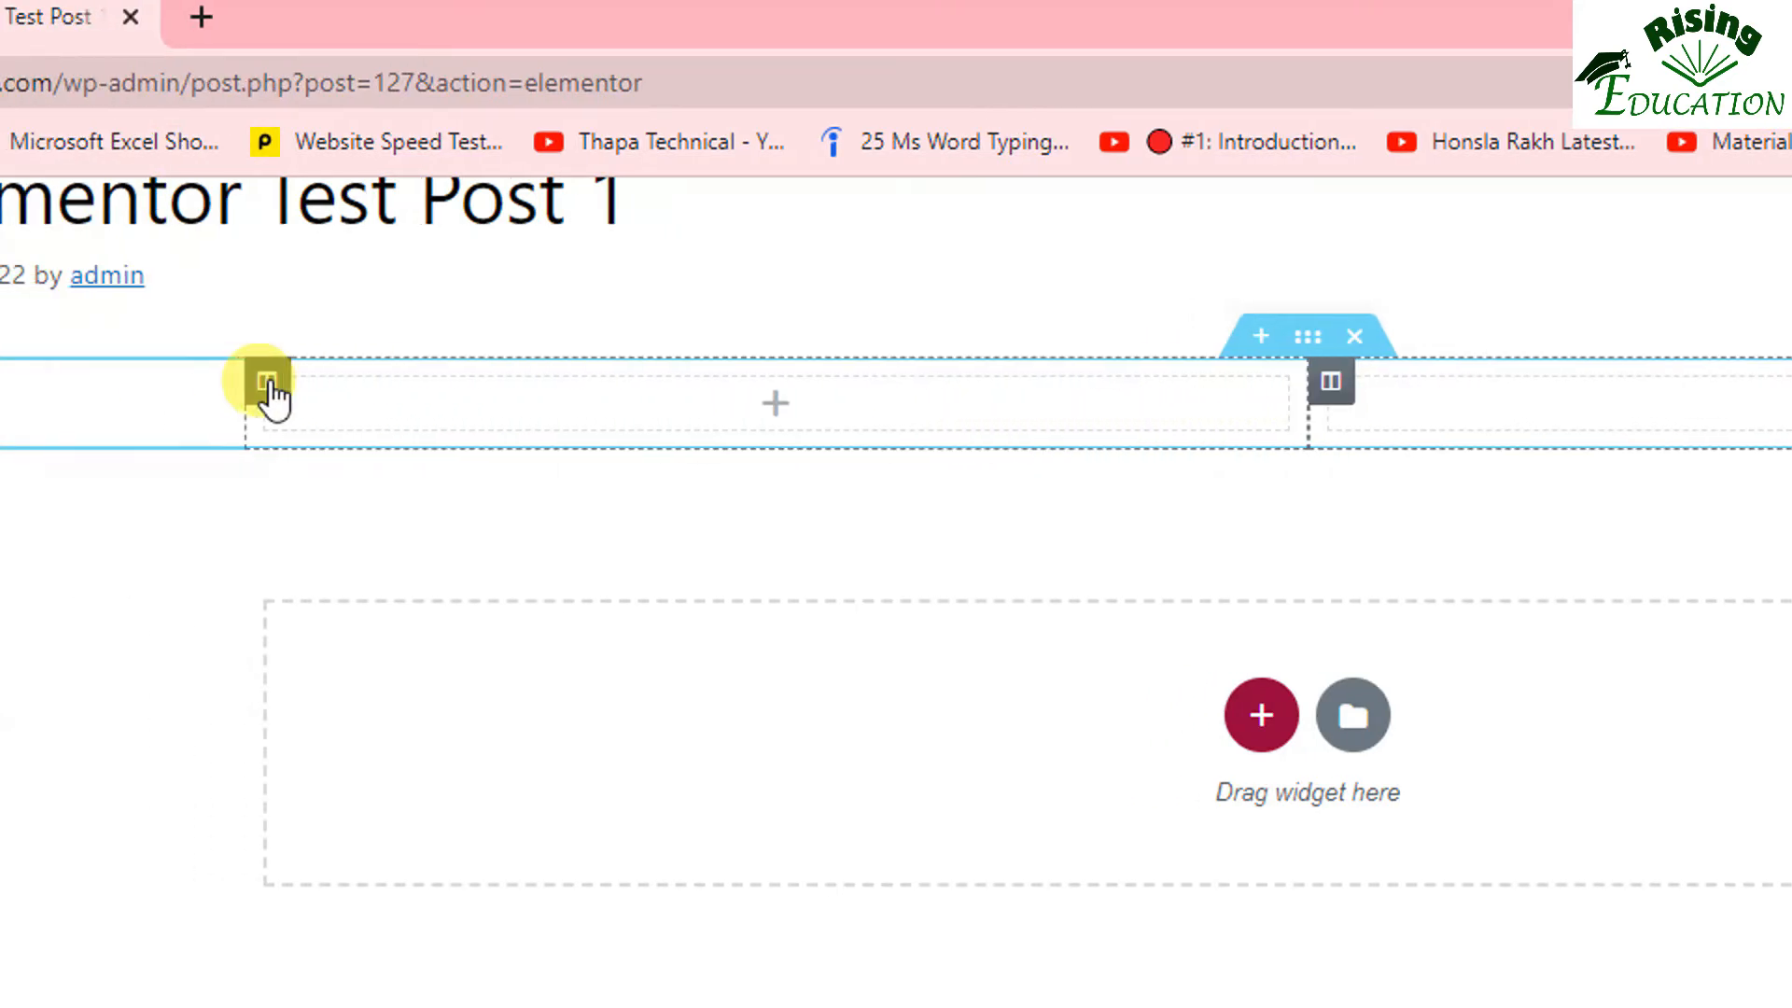
right_click(187, 381)
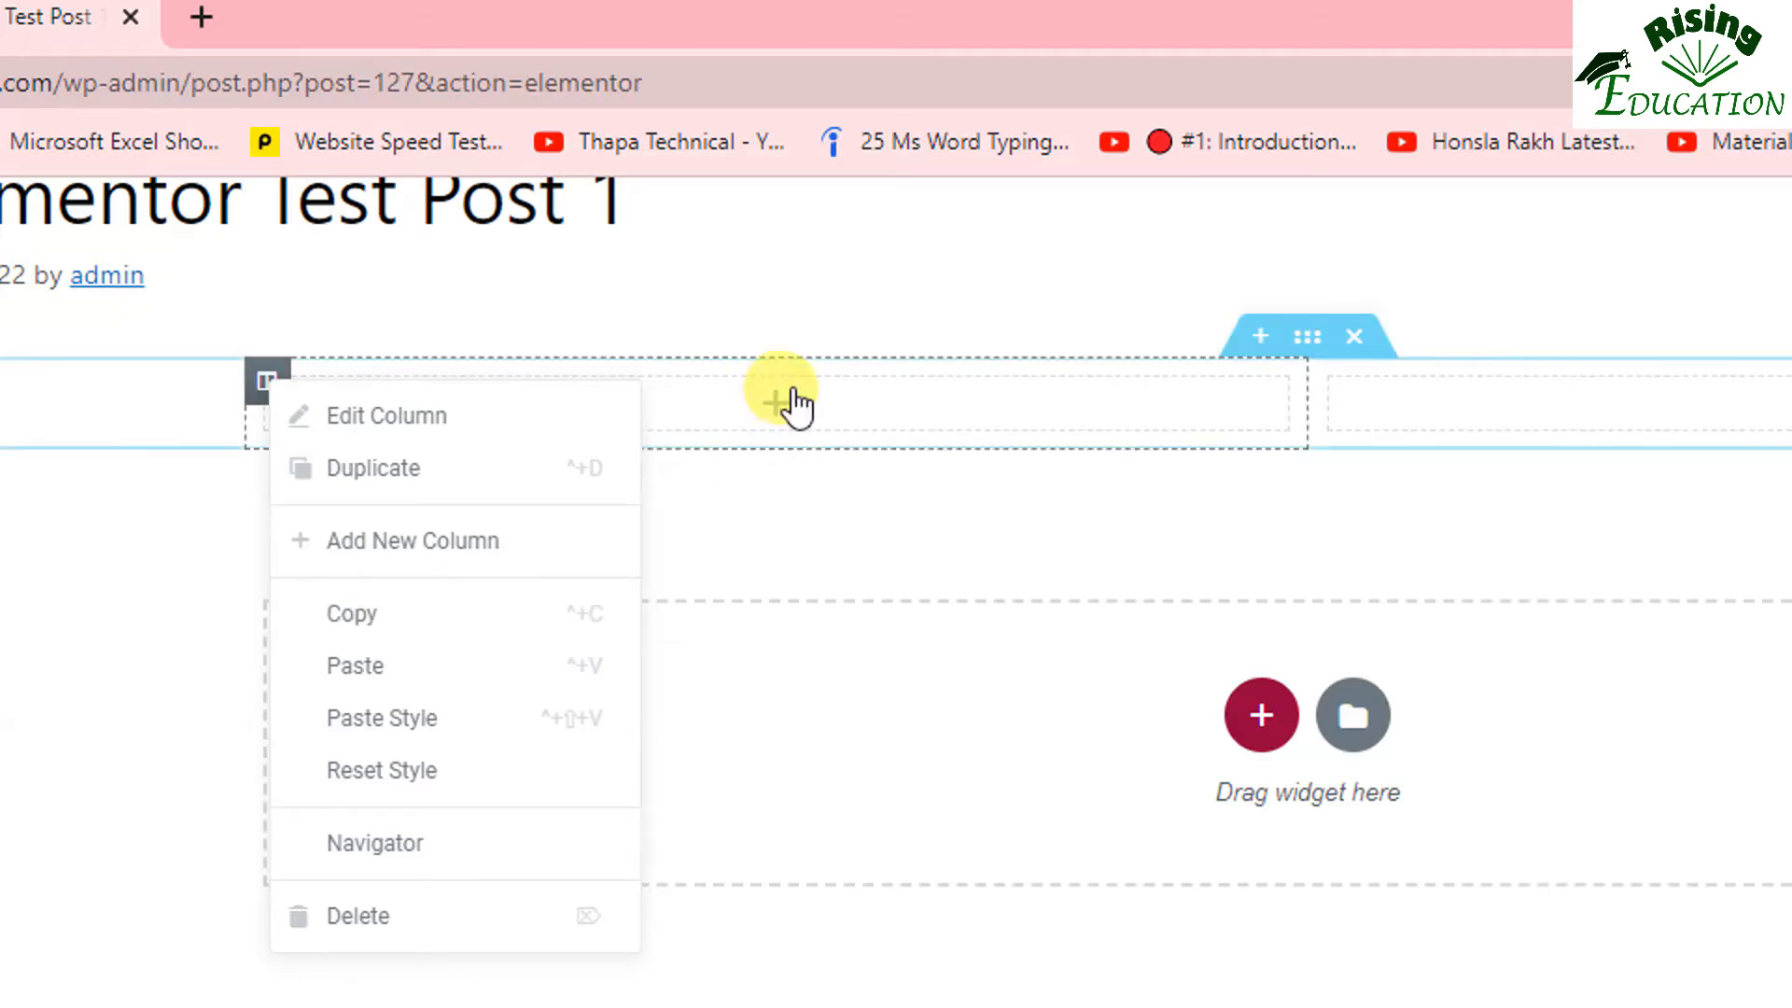
left_click(269, 668)
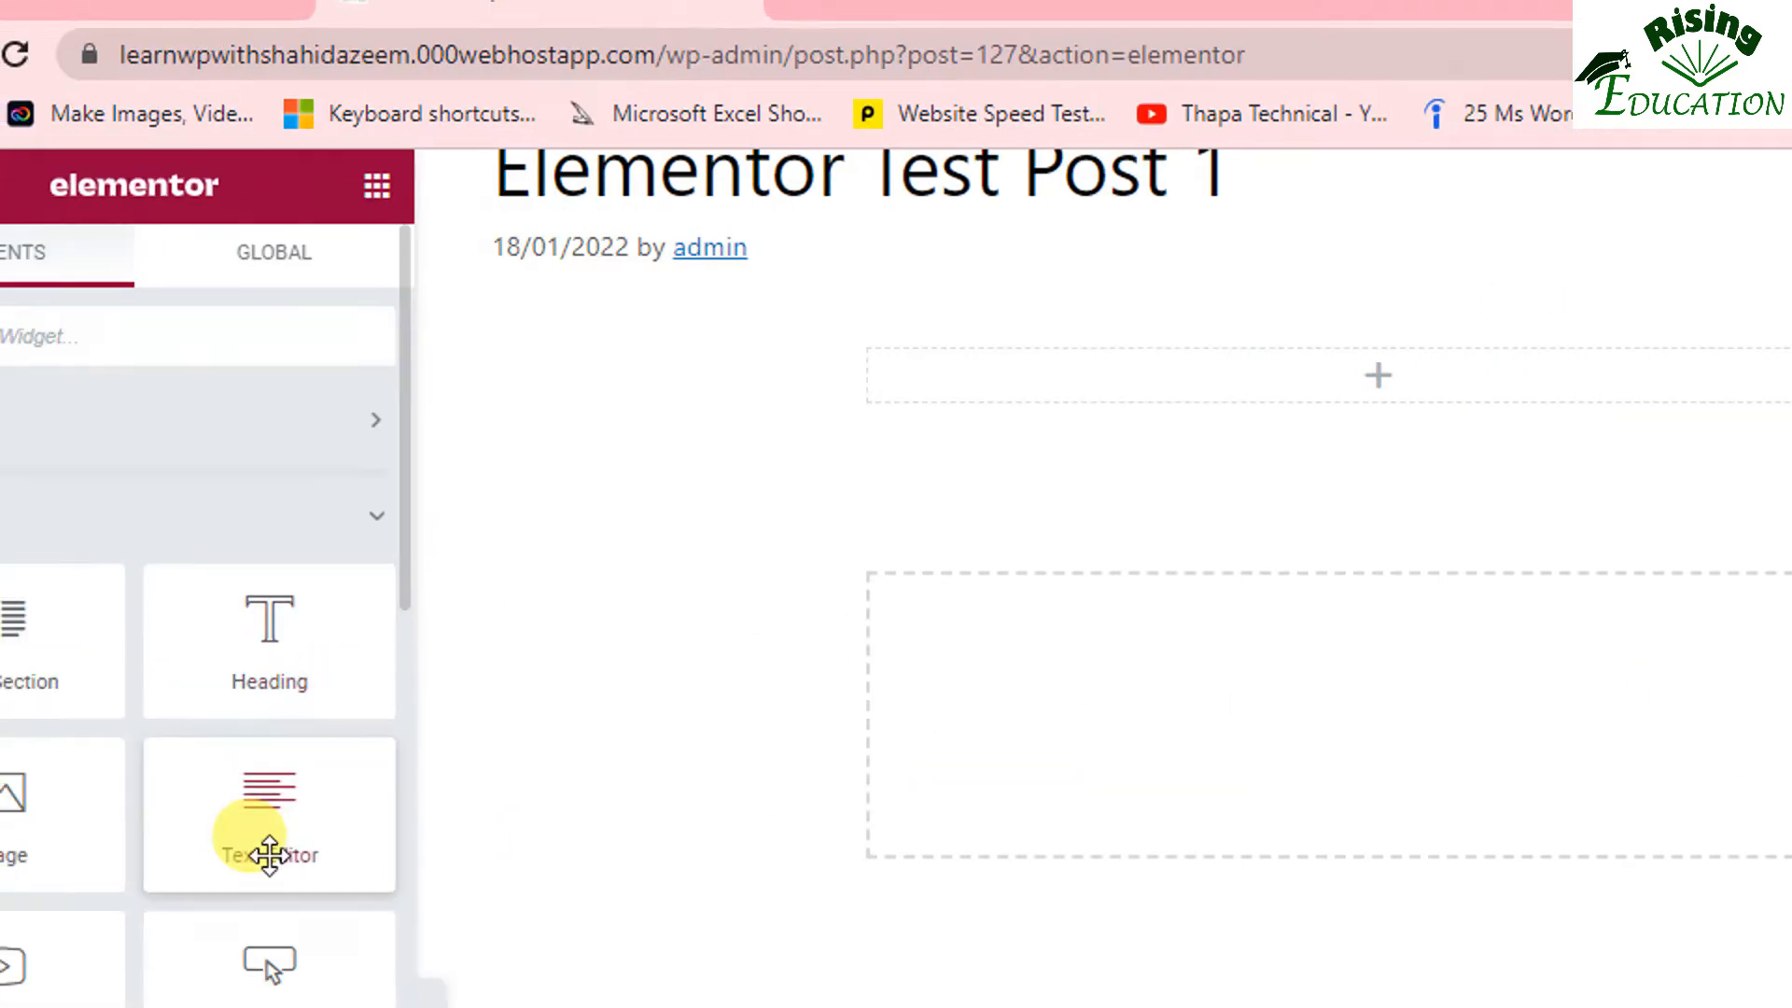
Place a Button widget in the first column and duplicate that column.
left_click_drag(145, 986, 1079, 481)
left_click_drag(1165, 306, 1078, 210)
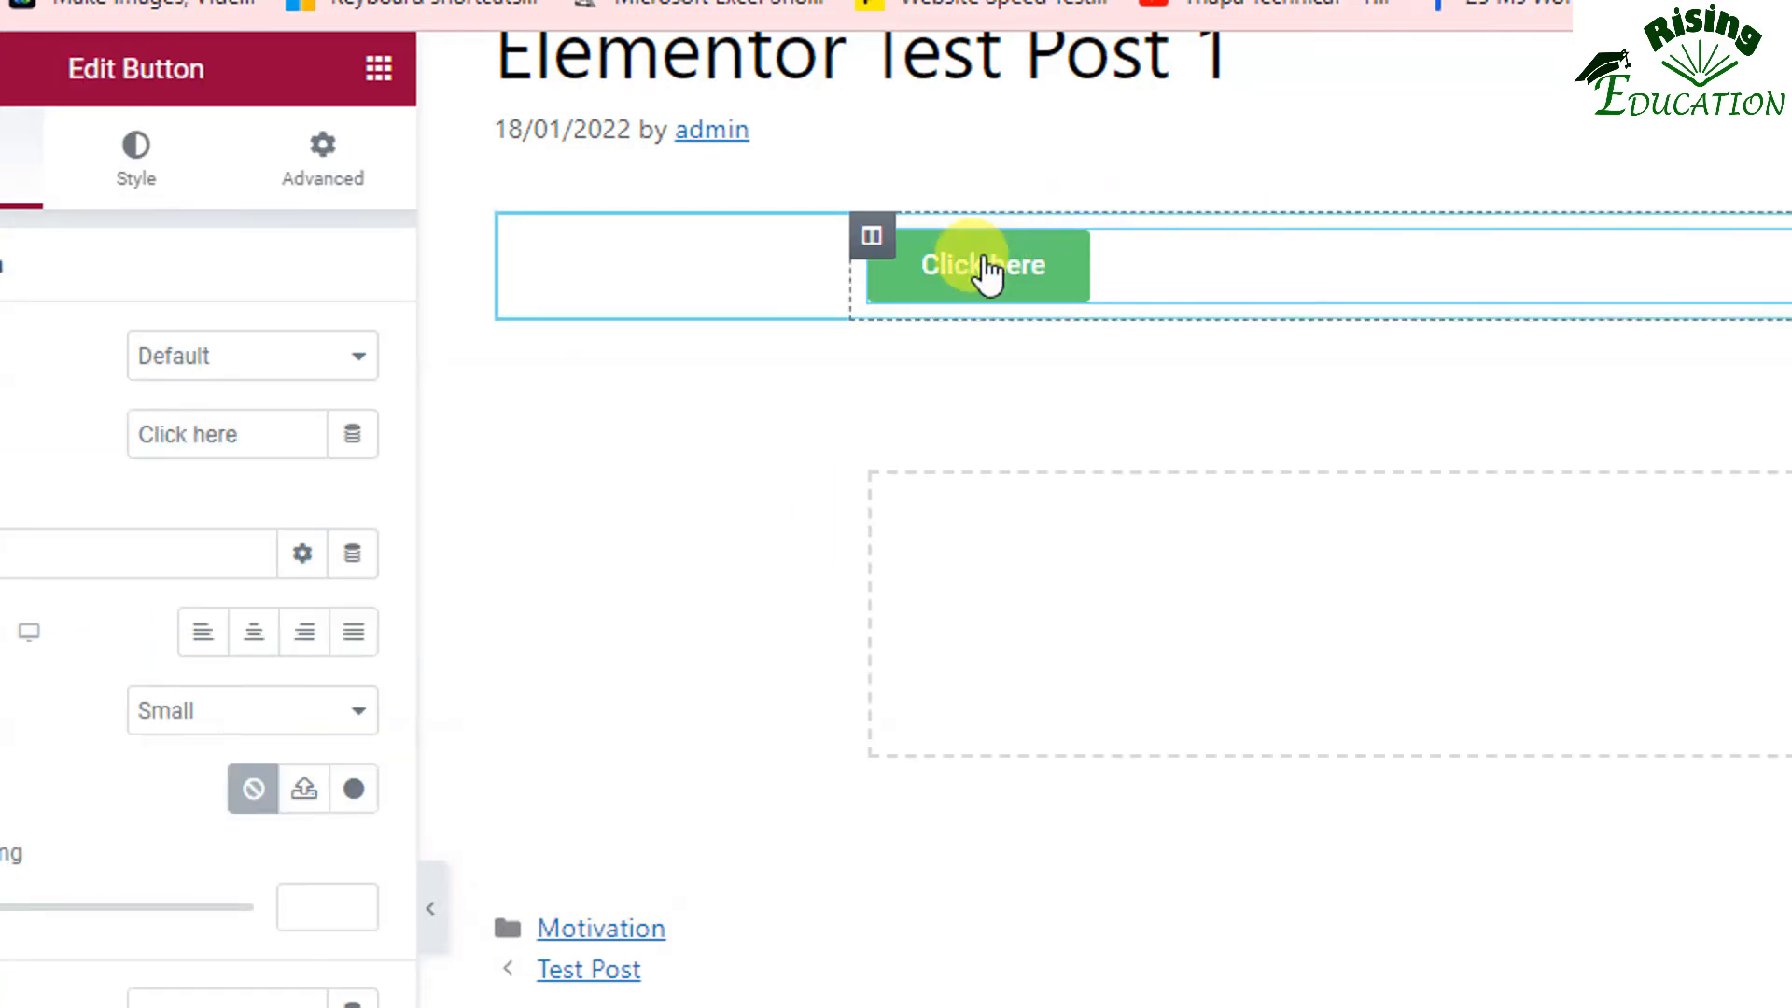
right_click(875, 238)
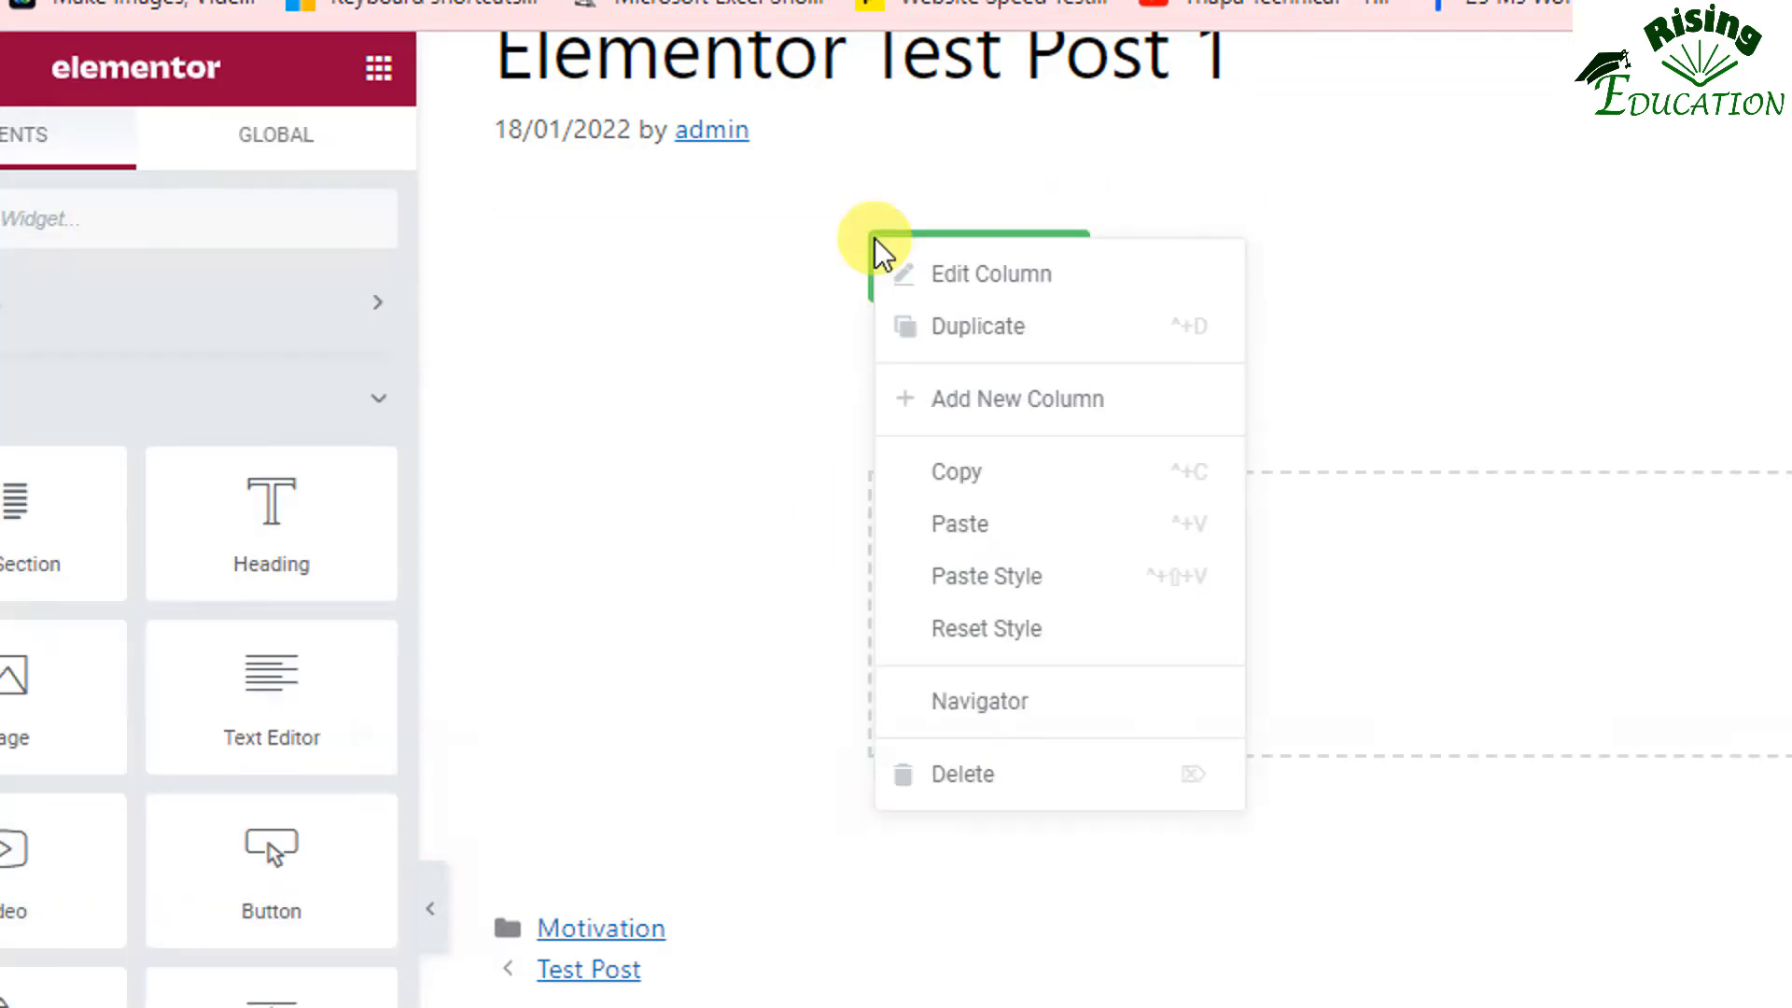
left_click(969, 322)
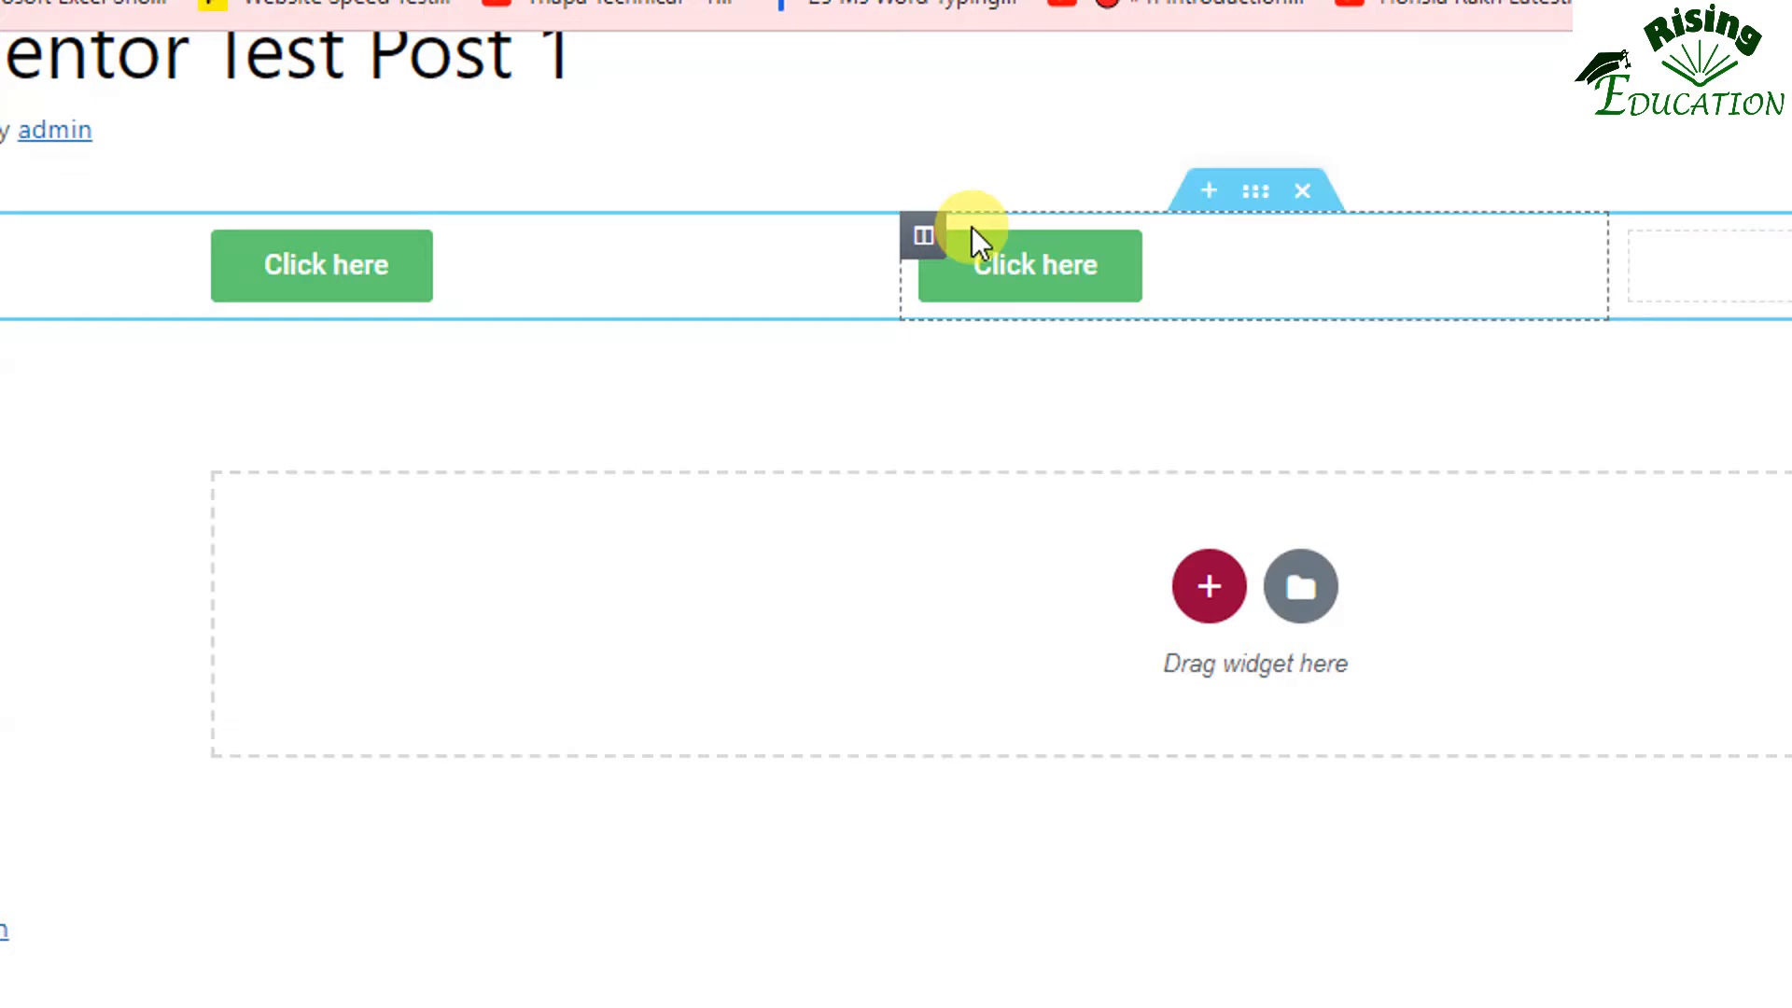
Add a single-column section below and paste a copy of the first button column into it.
left_click(1209, 584)
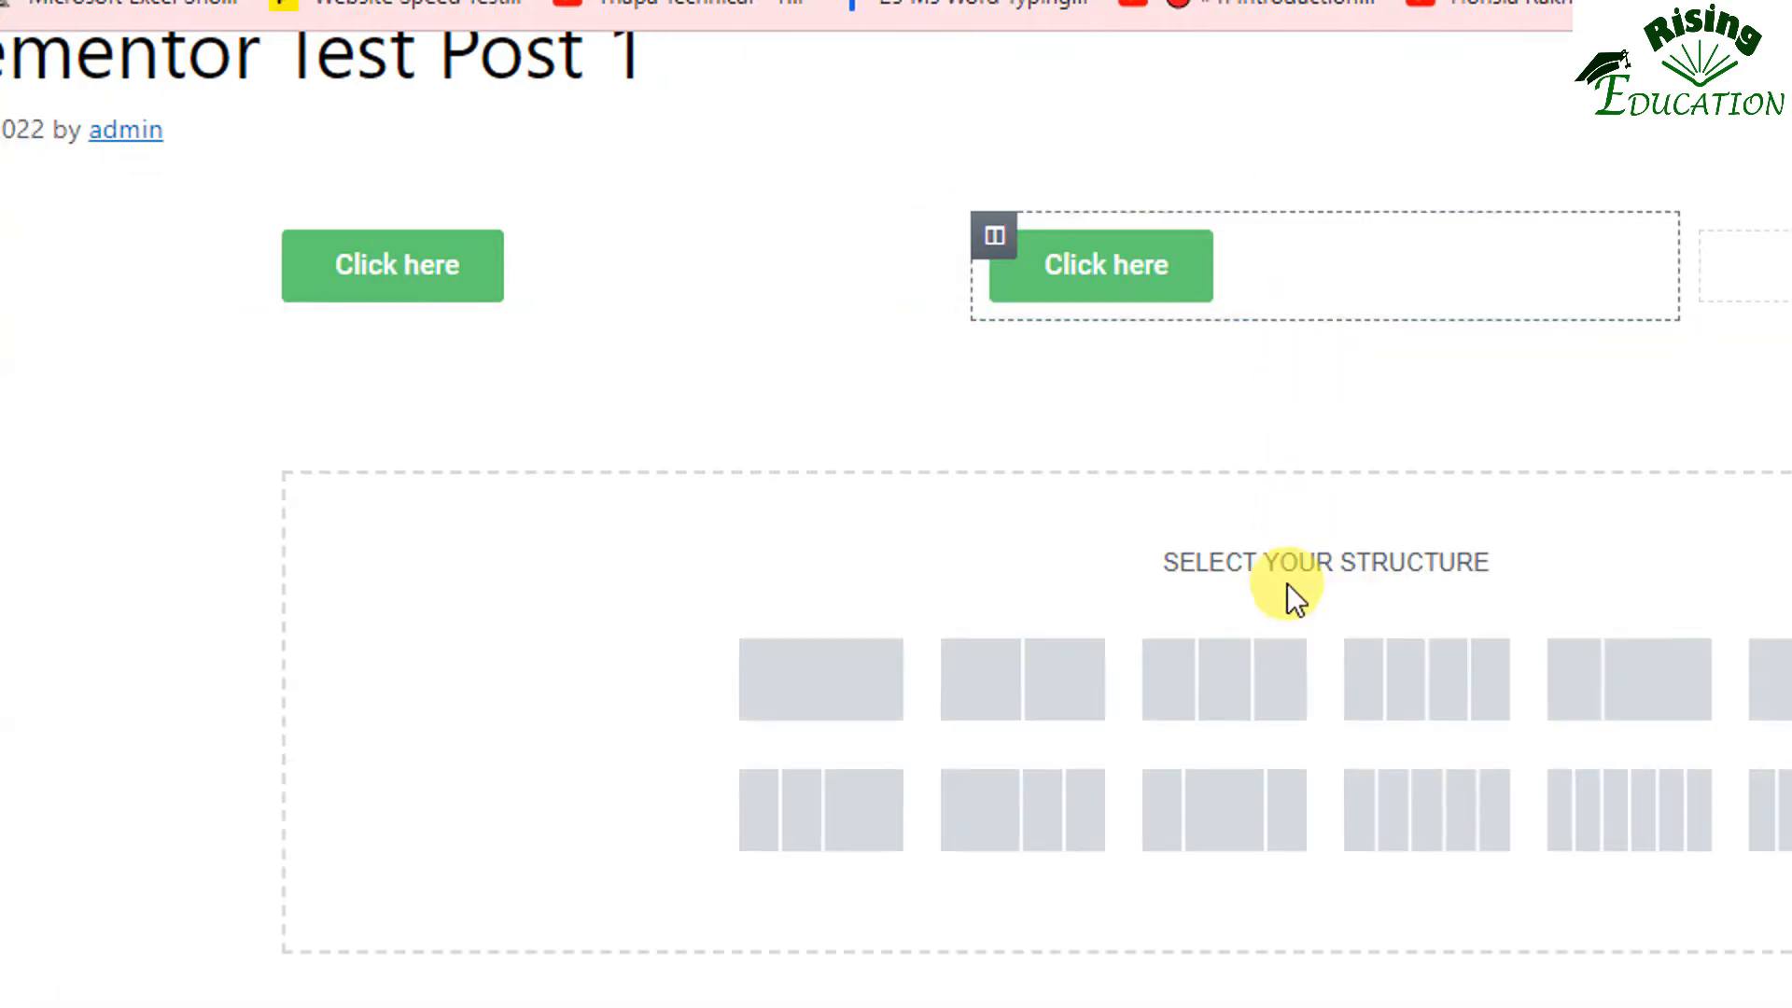
left_click(887, 677)
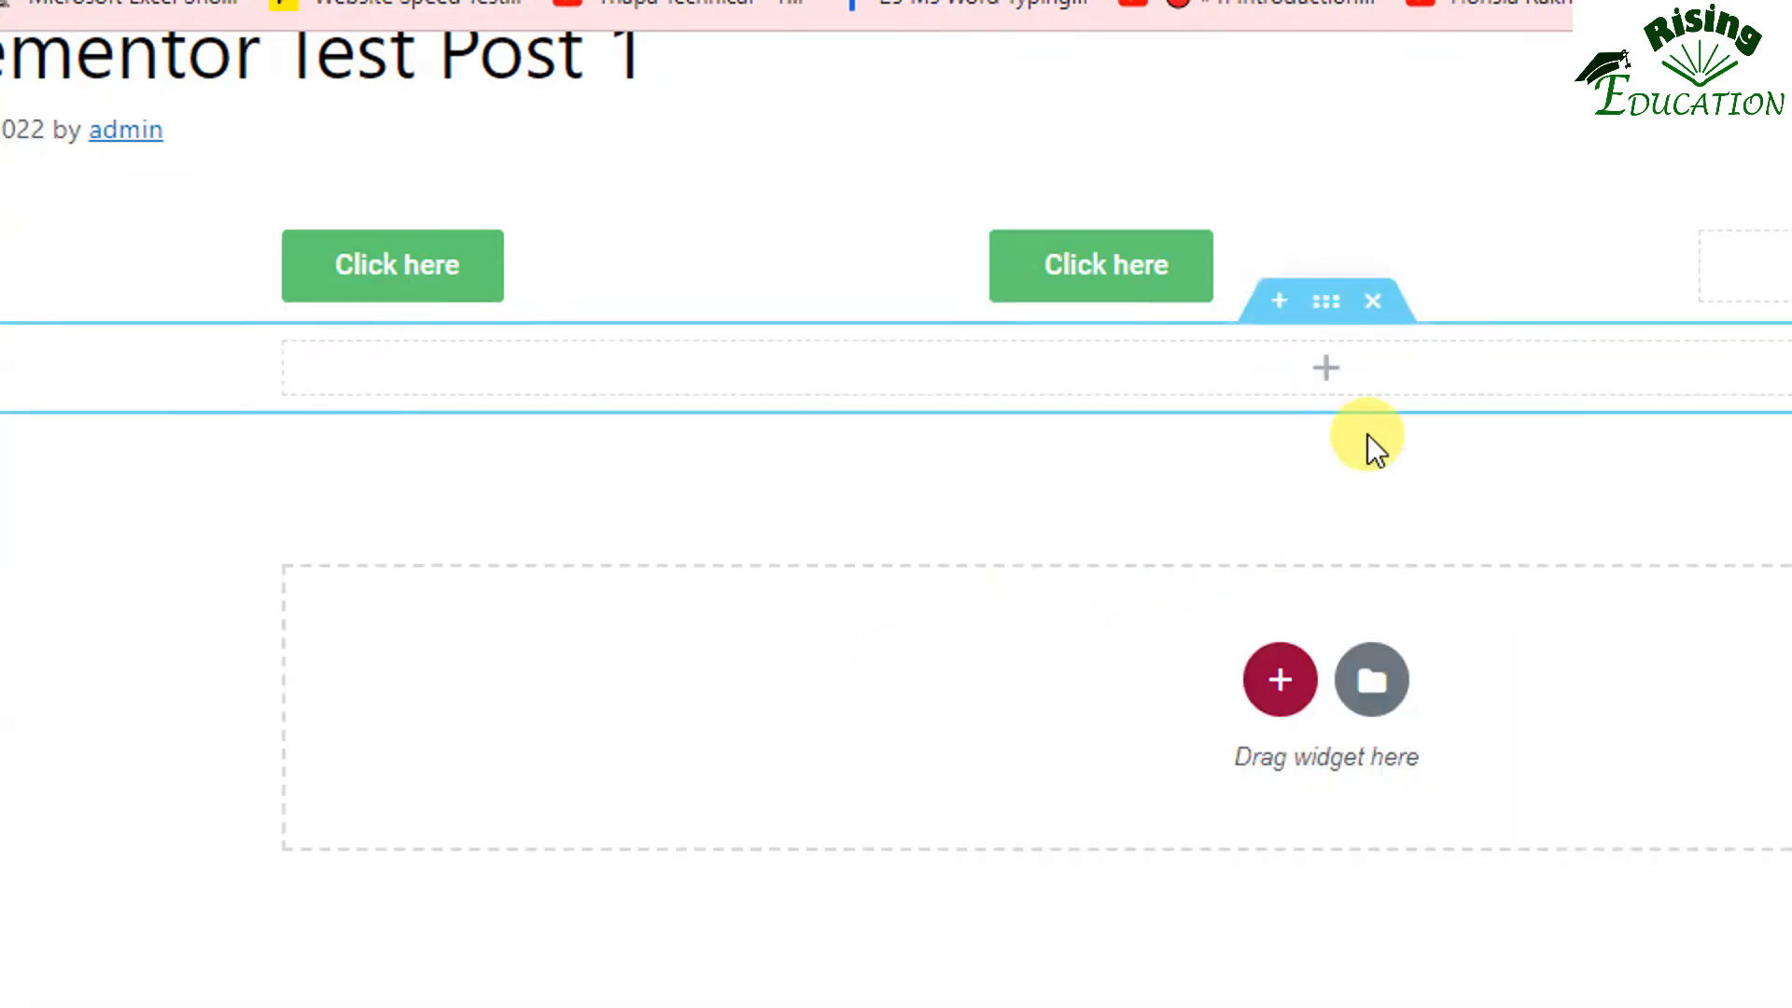
right_click(301, 245)
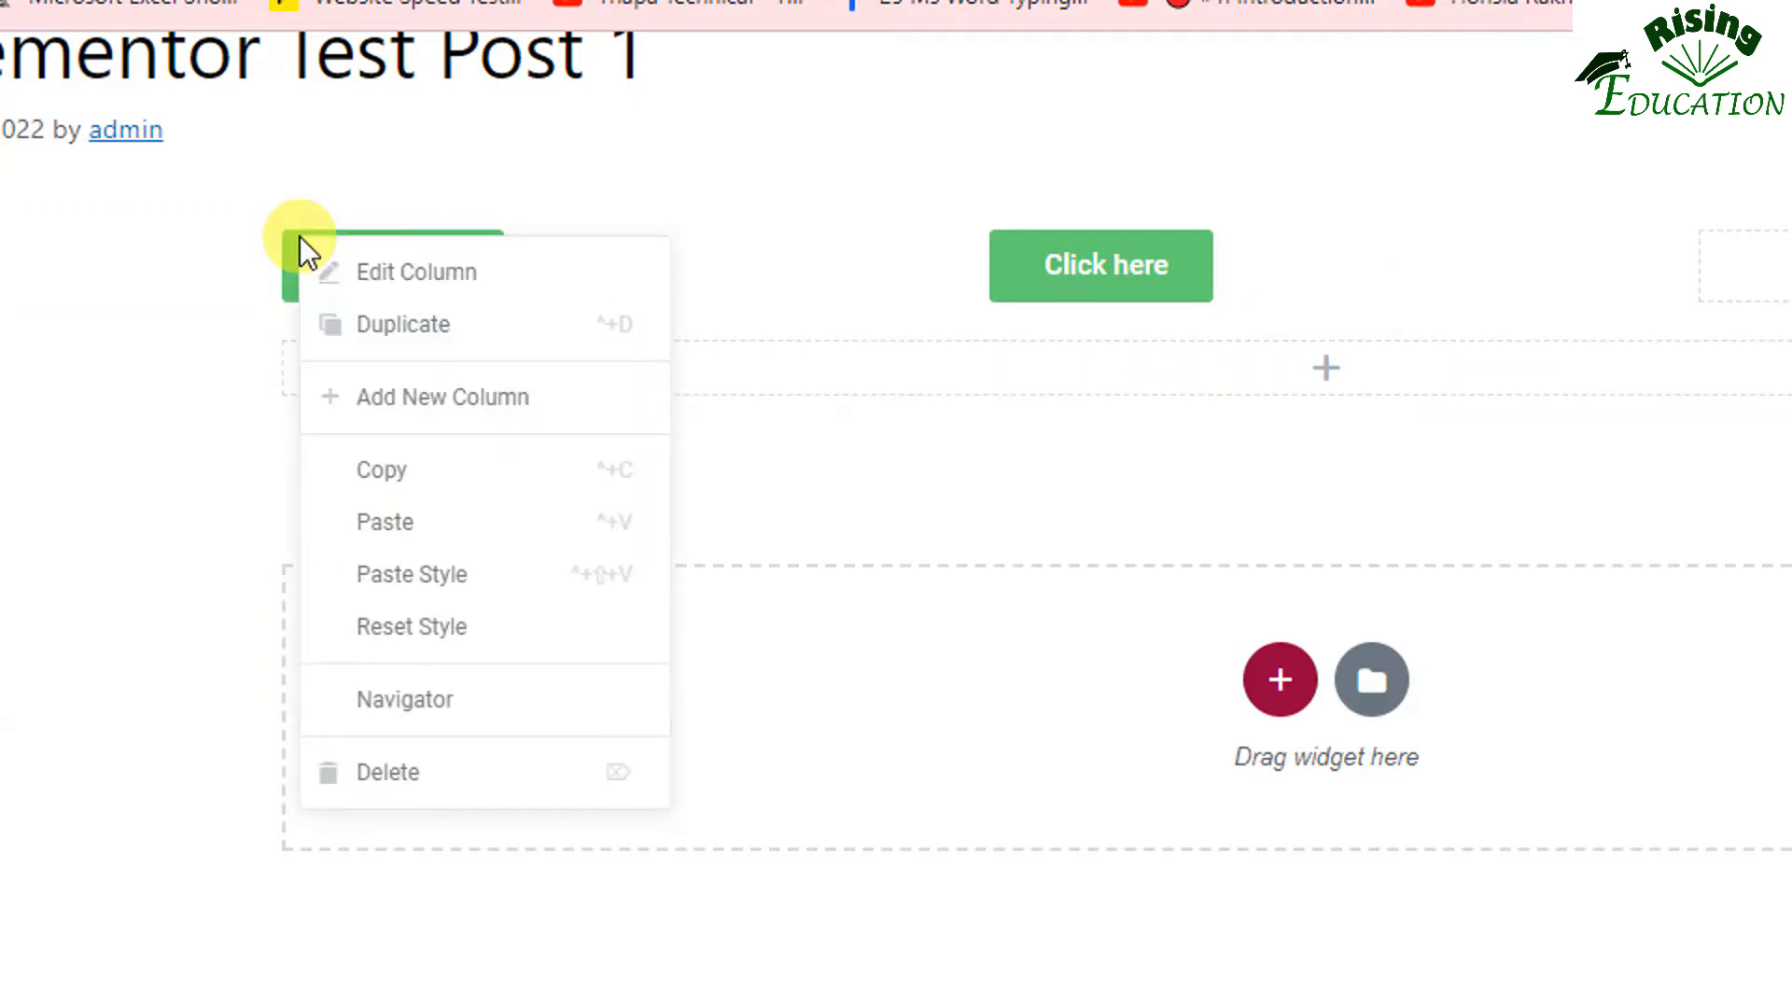
left_click(399, 467)
right_click(285, 350)
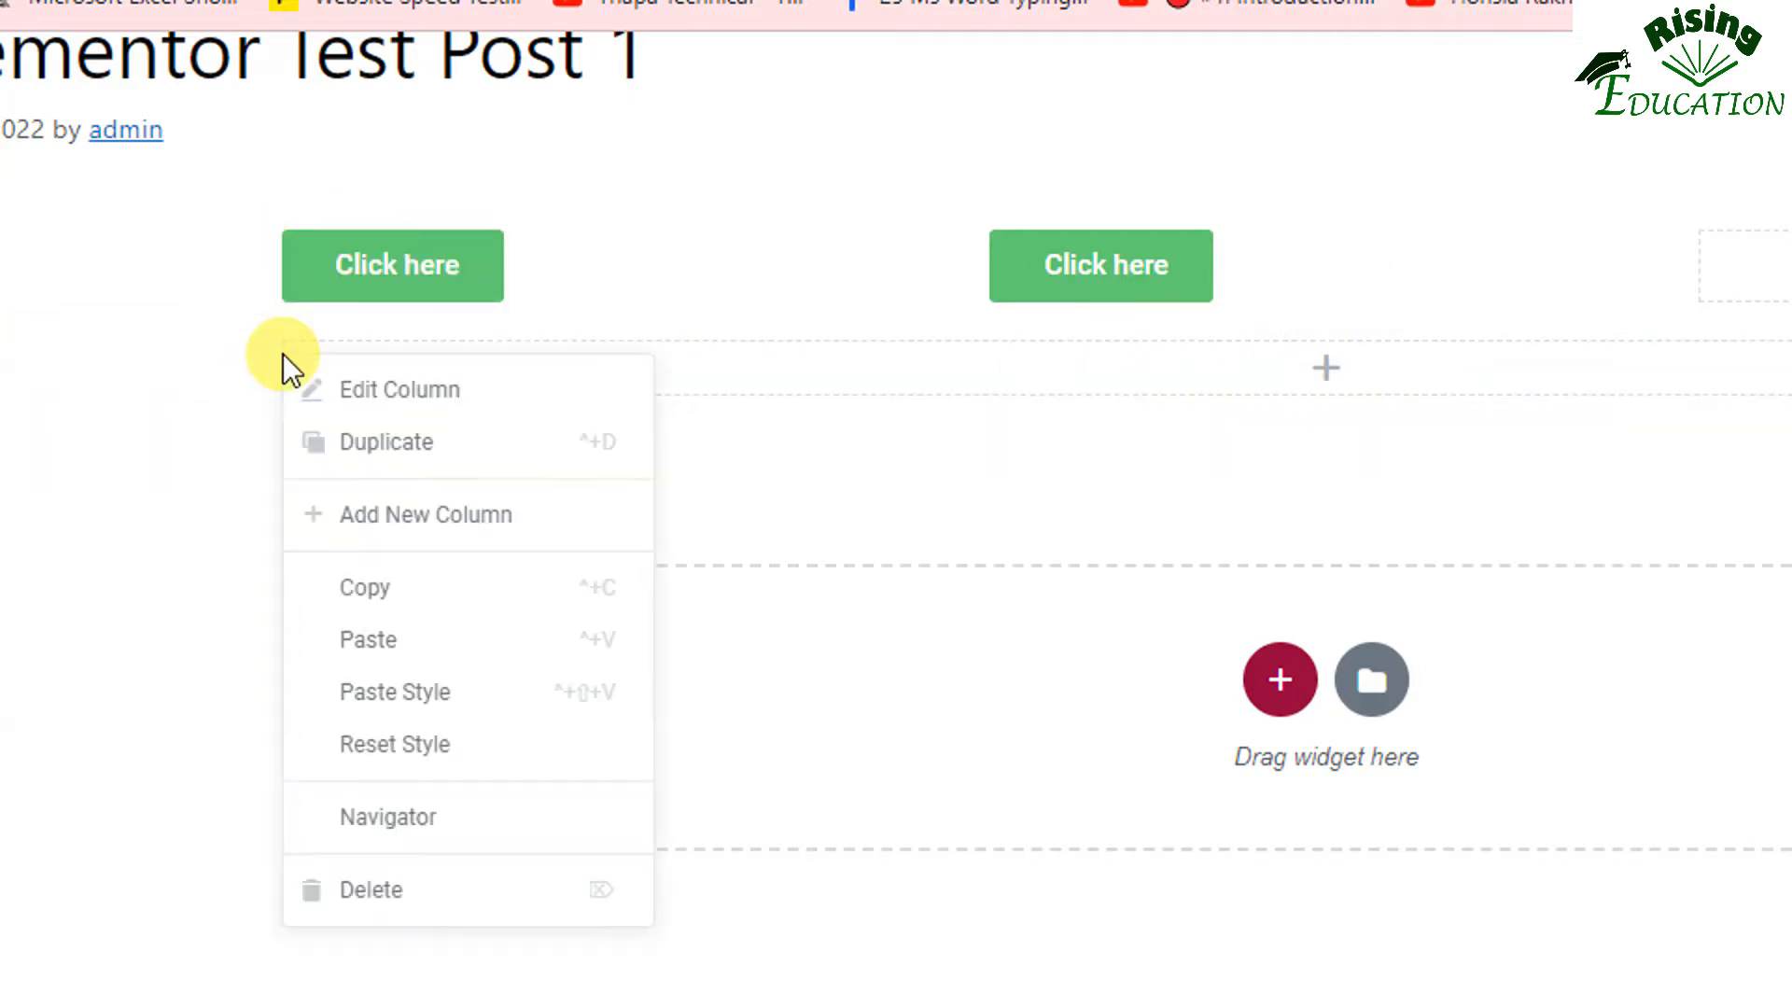
left_click(372, 644)
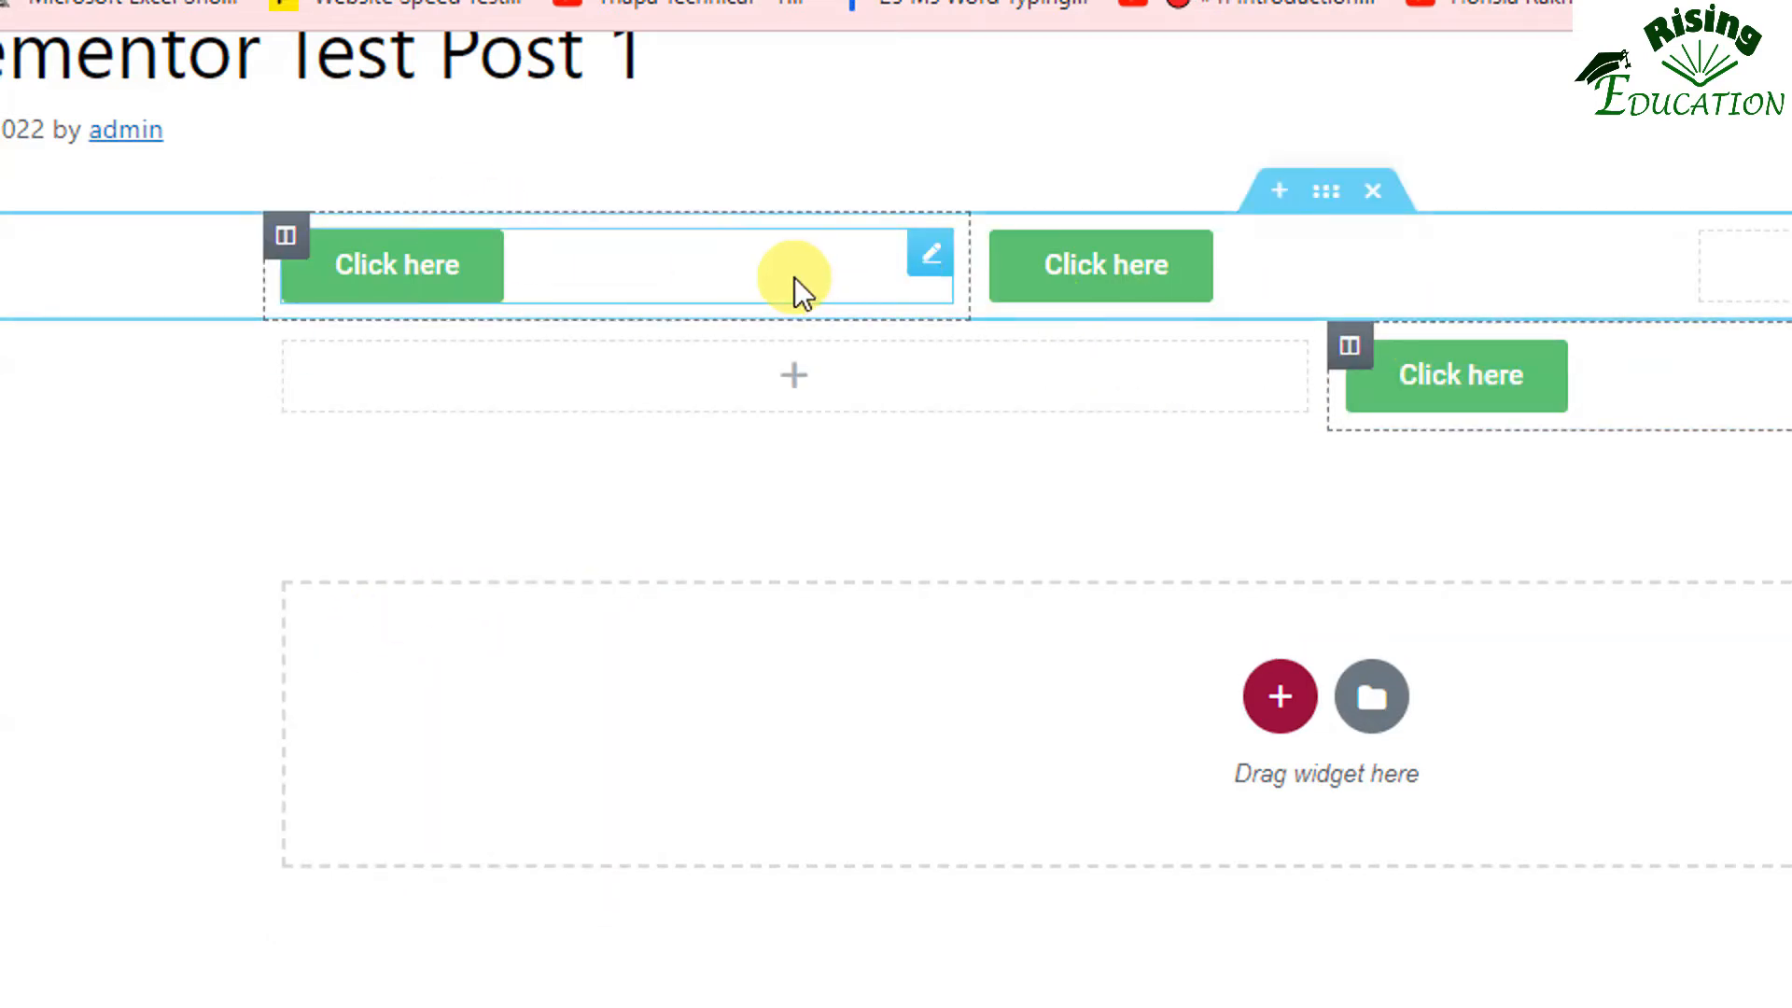
Duplicate the button inside the upper section's first column, and paste a copy of that column into the lower section.
right_click(928, 269)
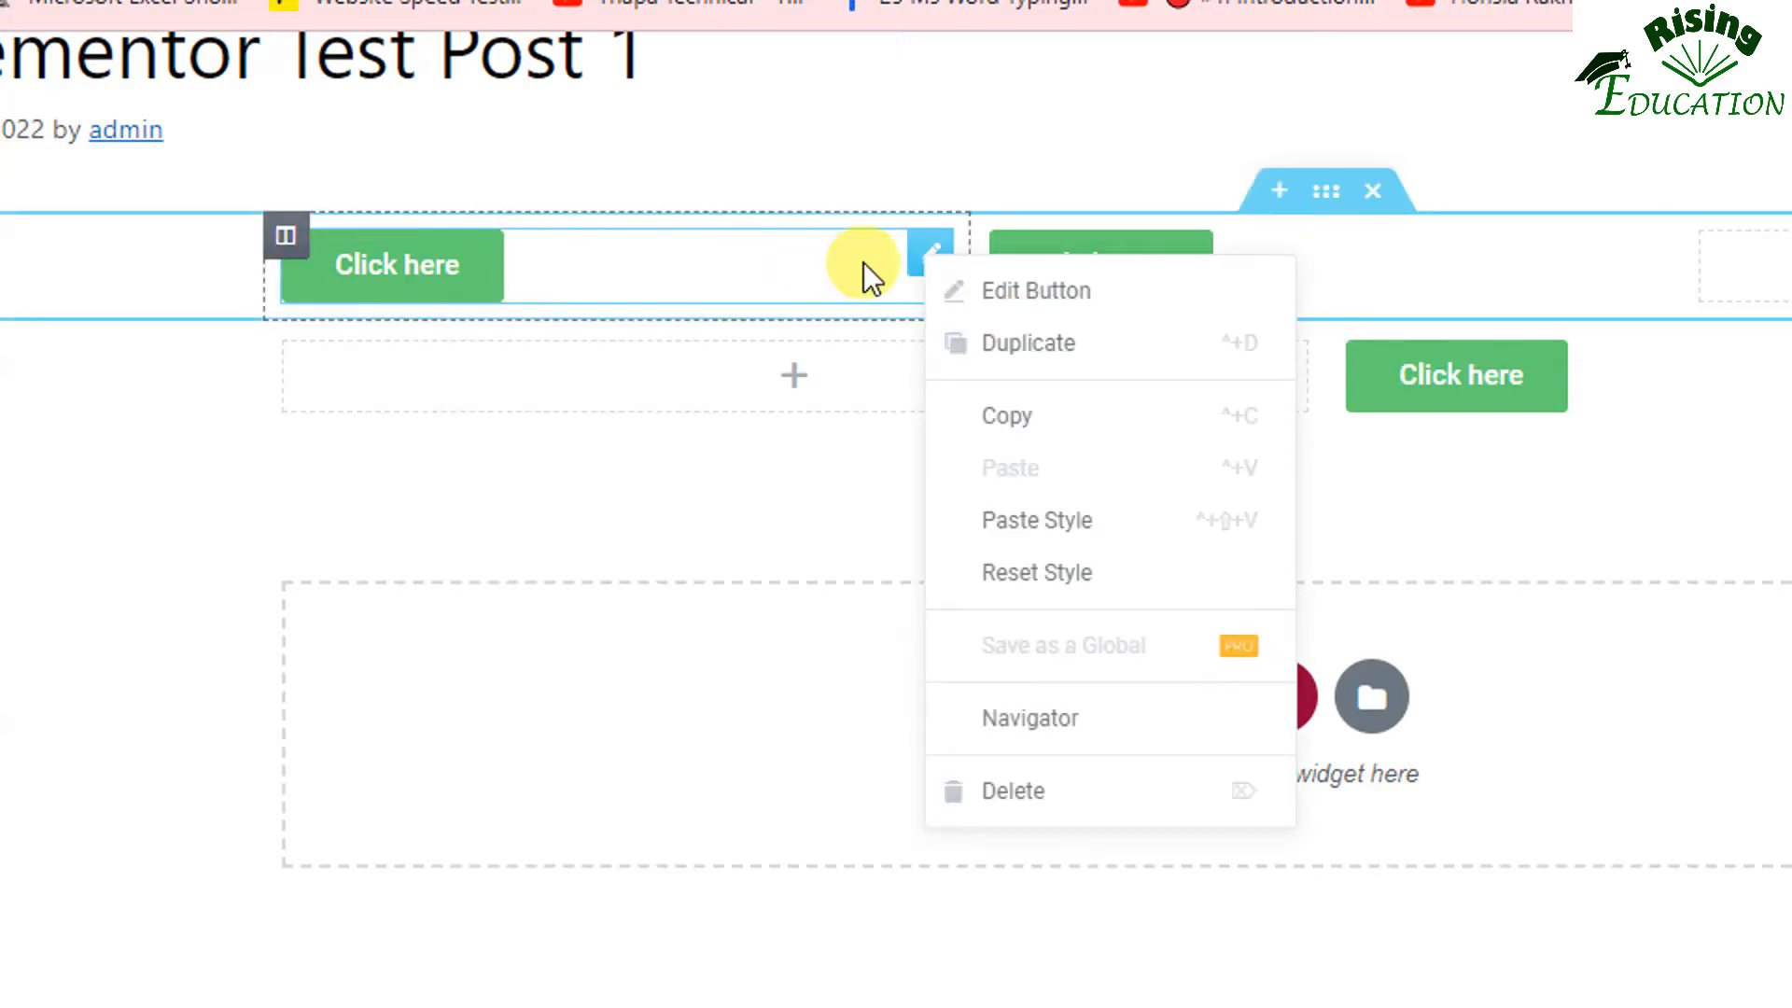
left_click(986, 355)
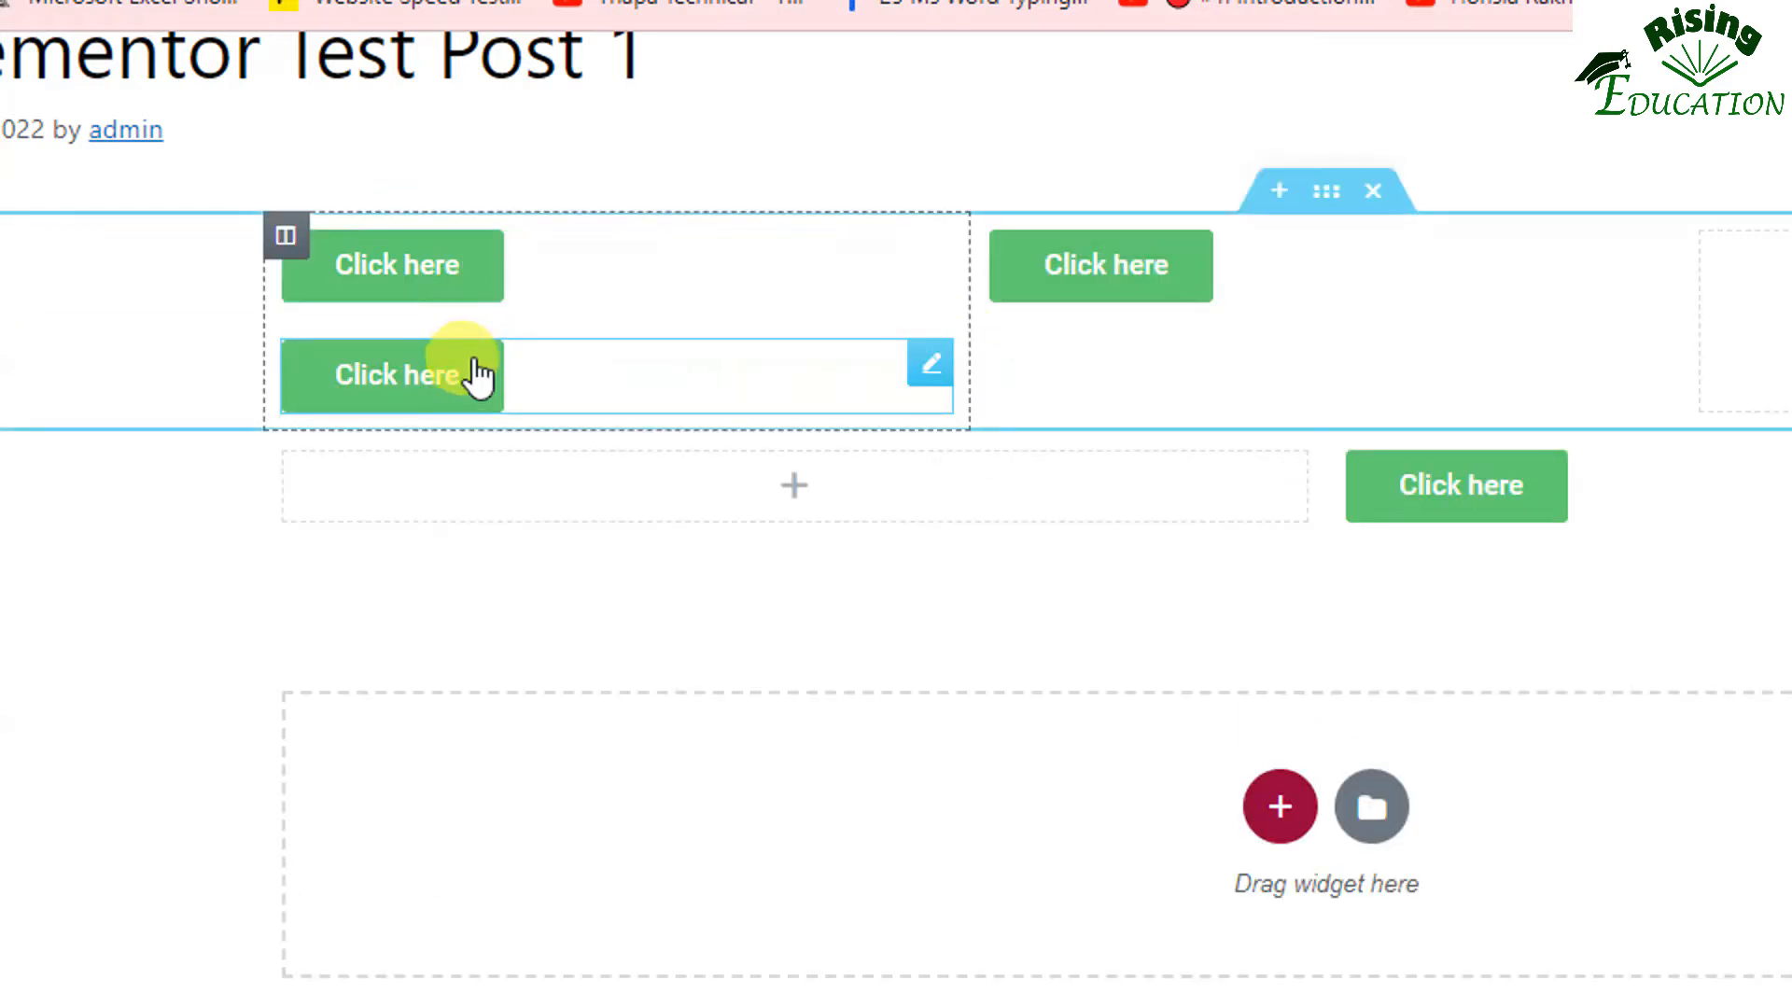
right_click(290, 245)
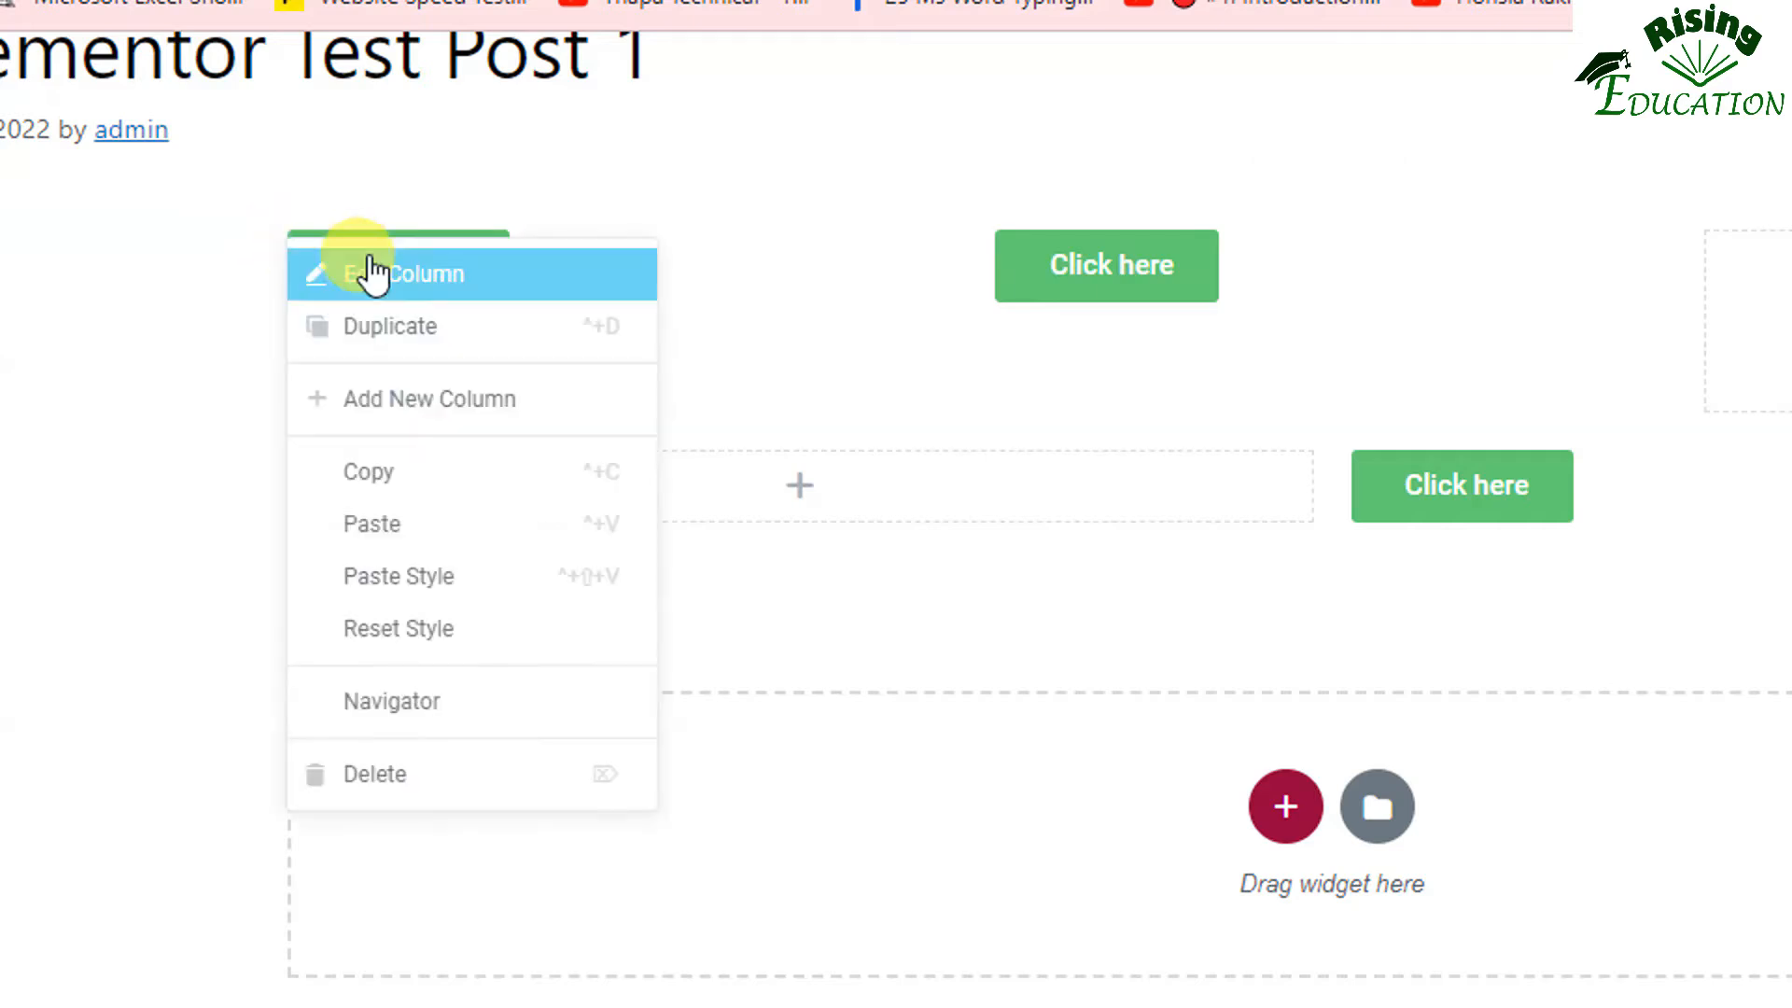
left_click(390, 462)
right_click(292, 457)
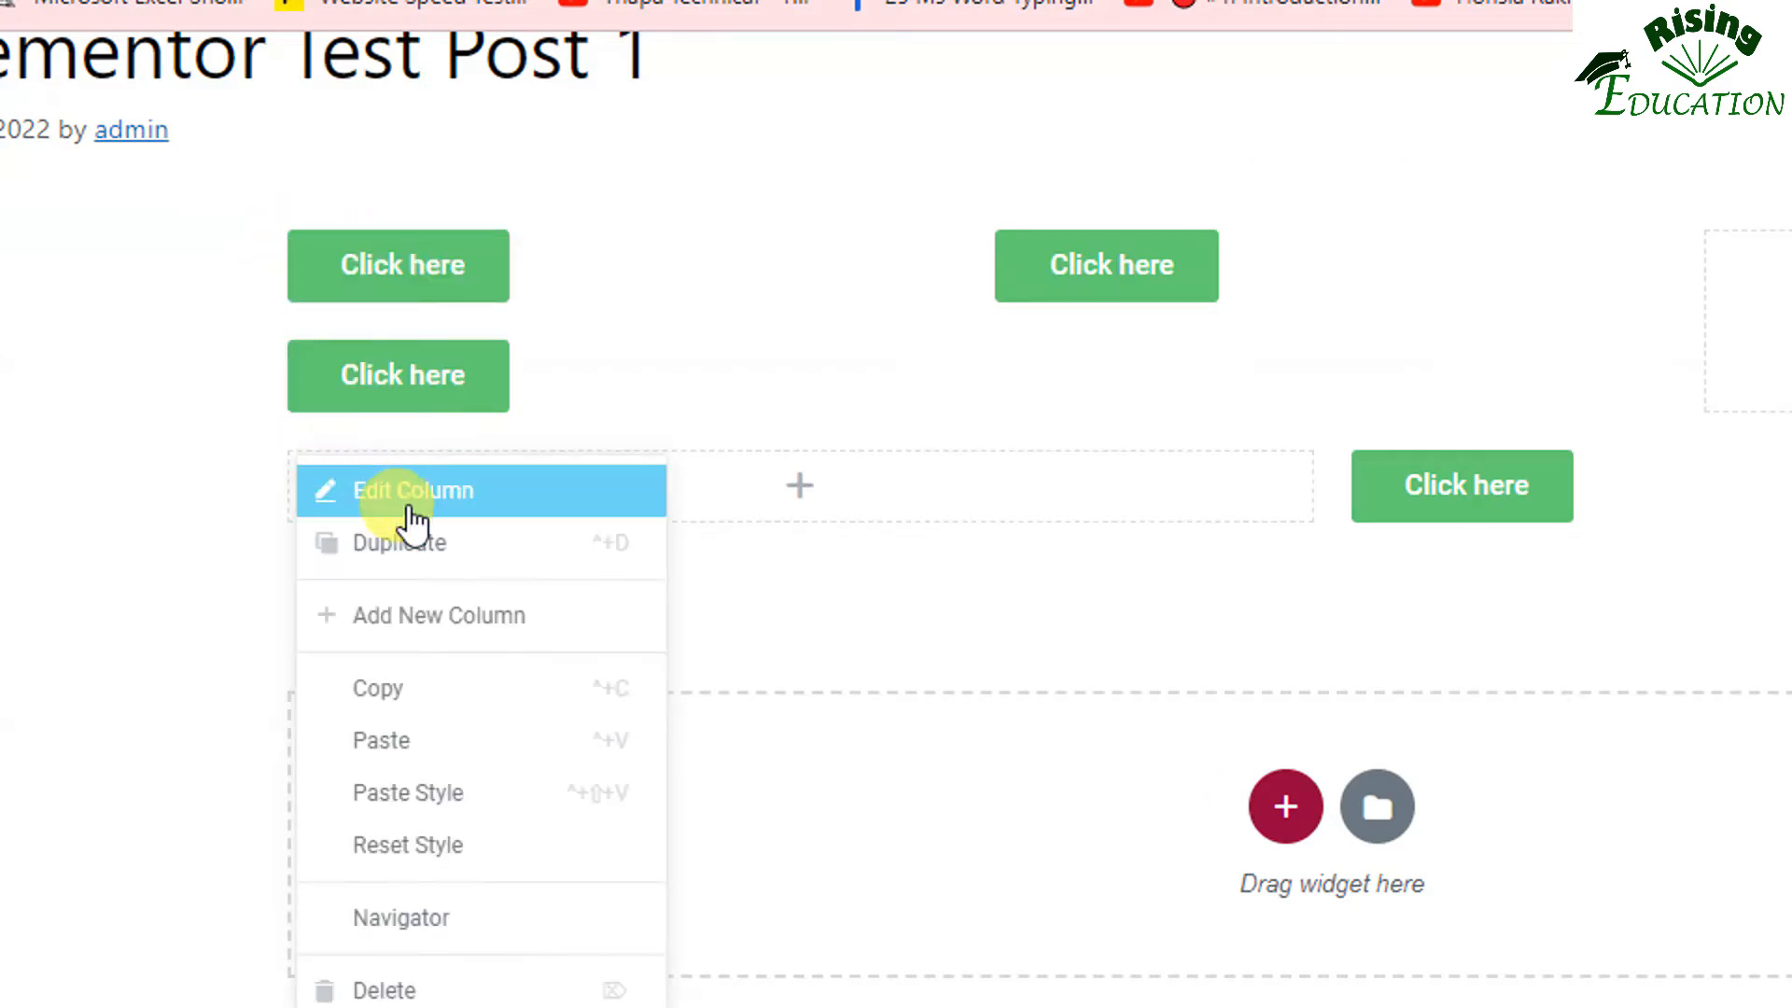
left_click(425, 732)
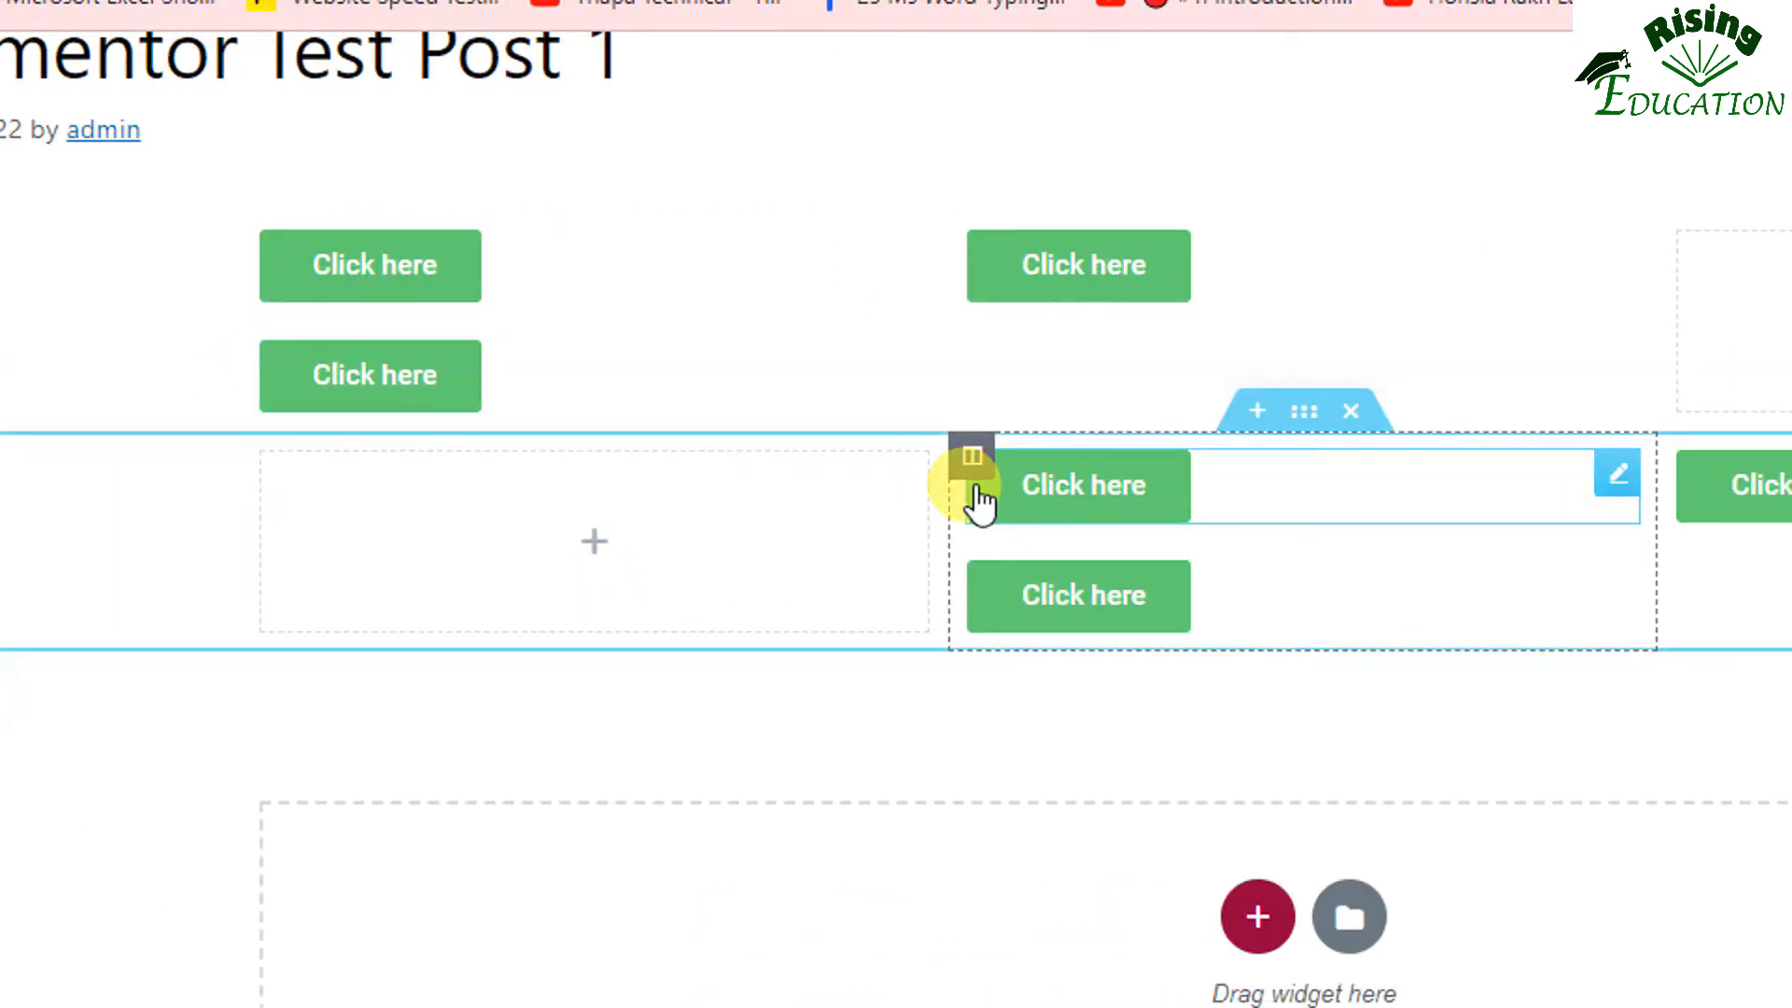
Copy the upper section's two-button column and paste only its style onto the empty column in the lower section.
right_click(272, 237)
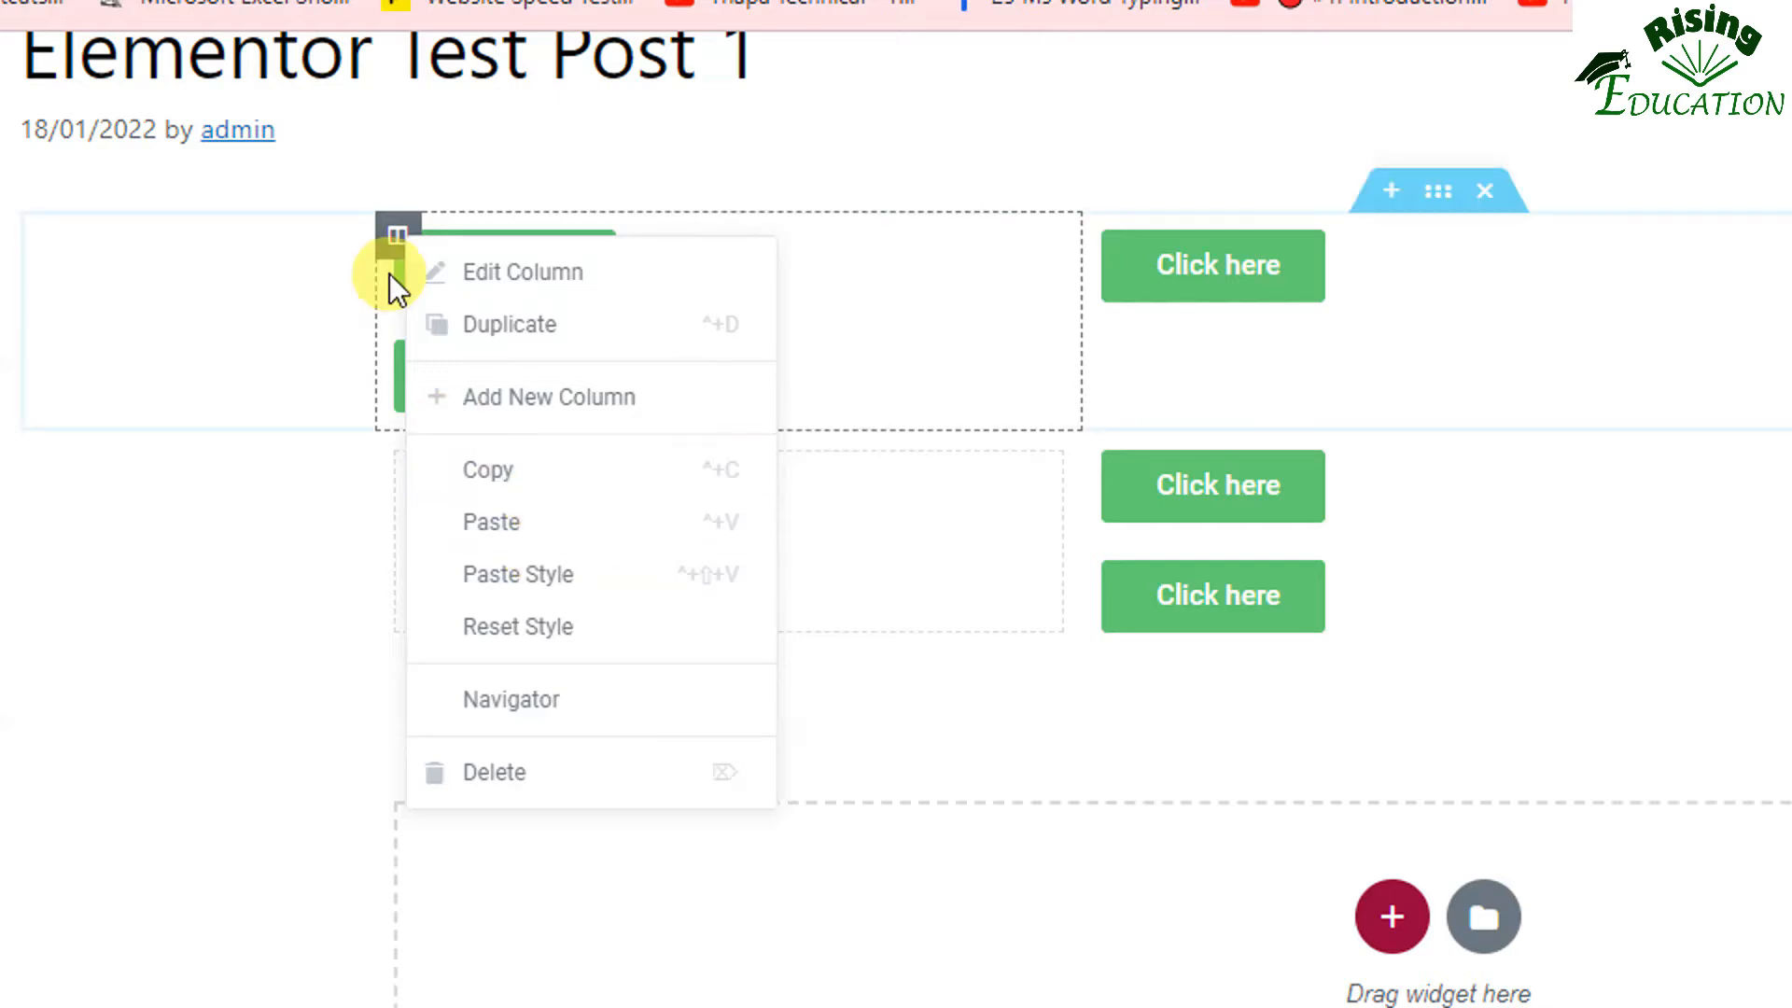
left_click(321, 310)
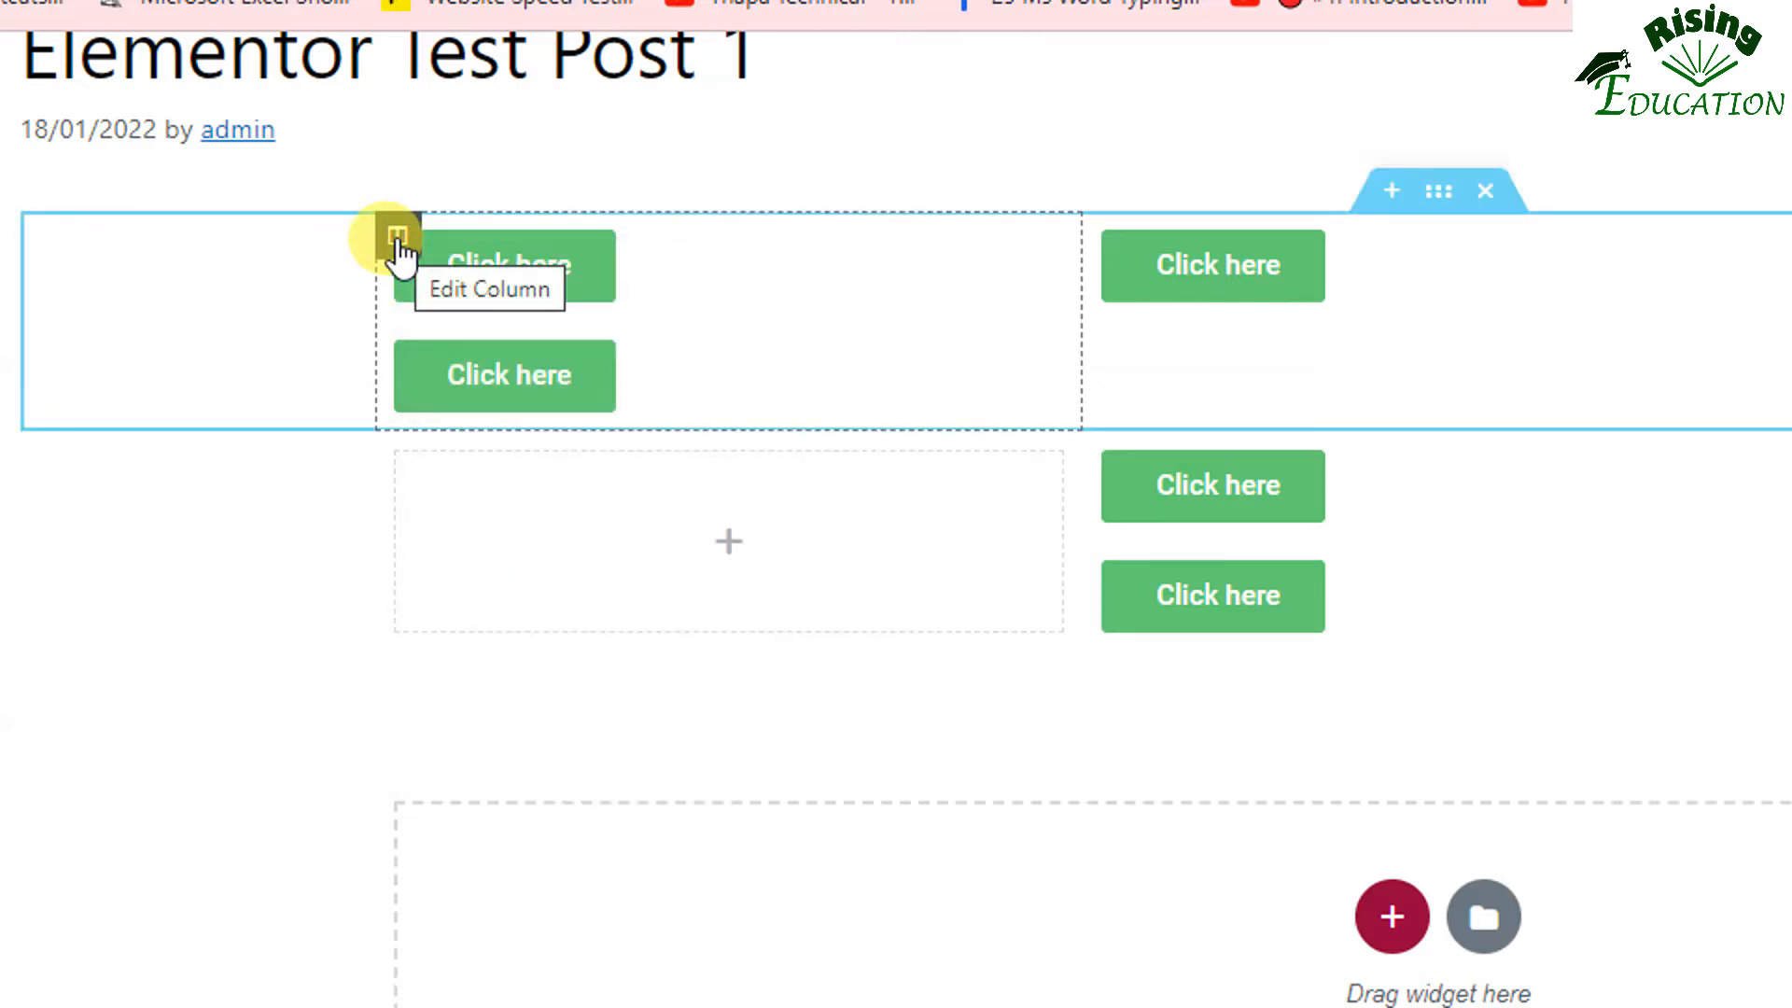
right_click(397, 239)
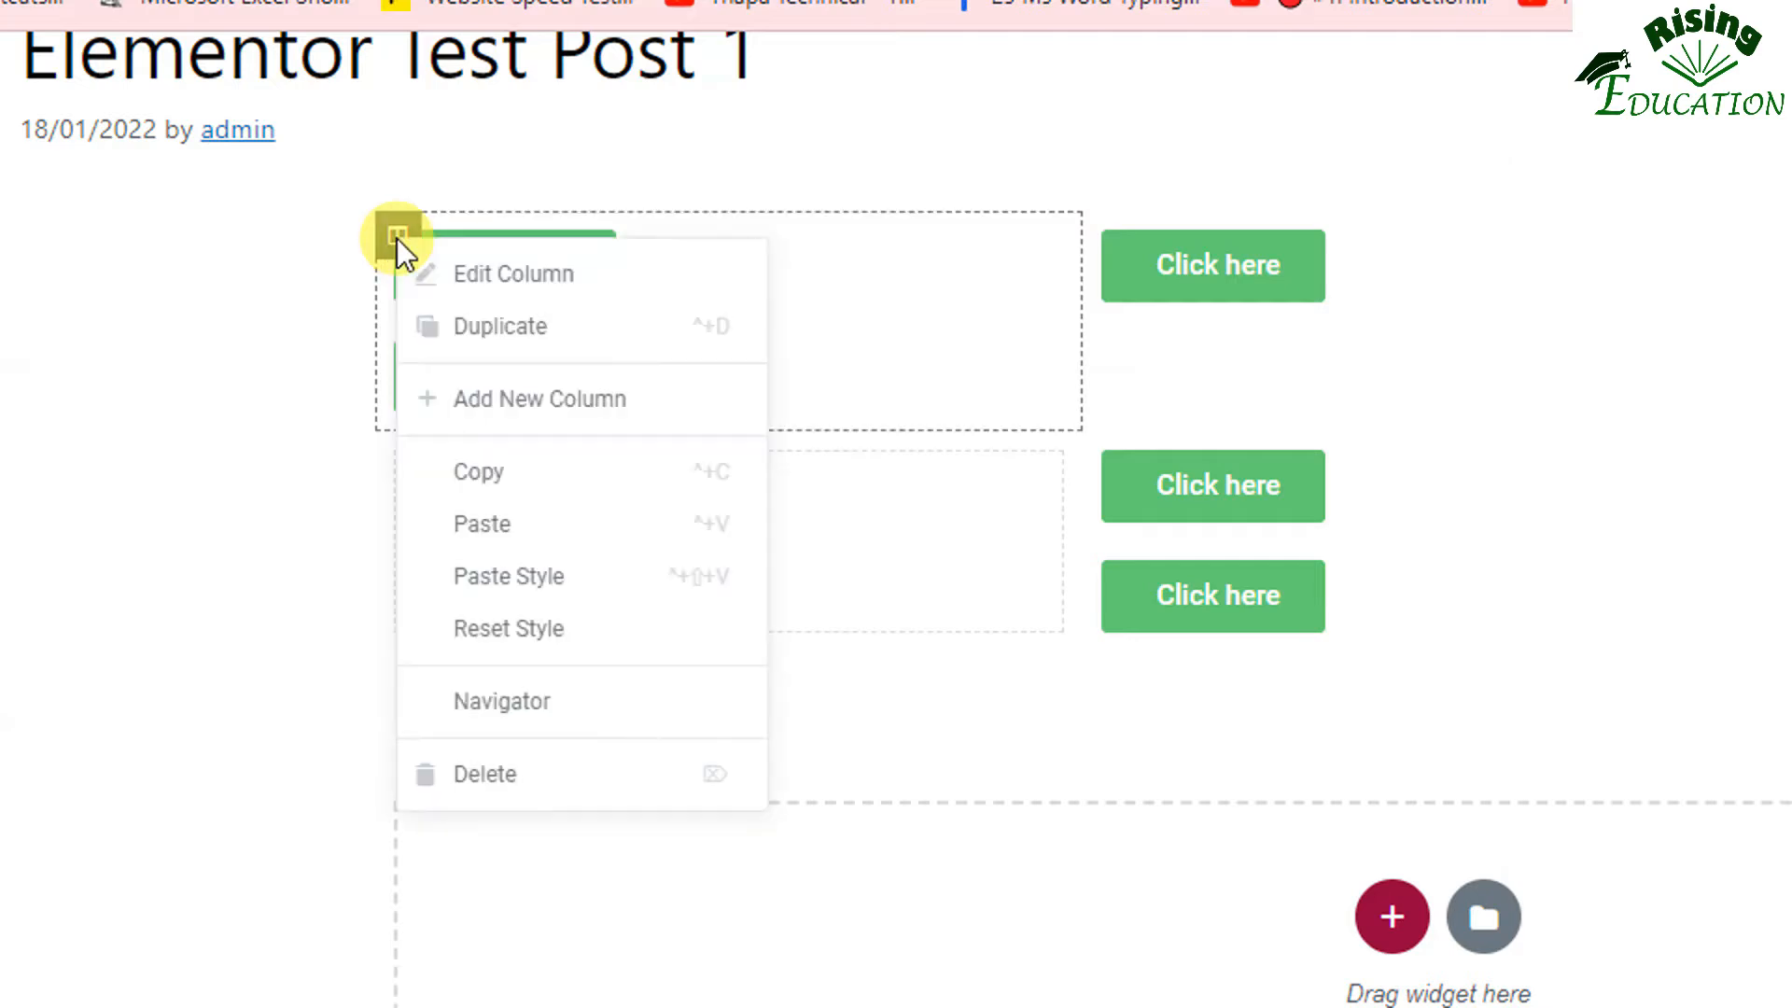
left_click(510, 473)
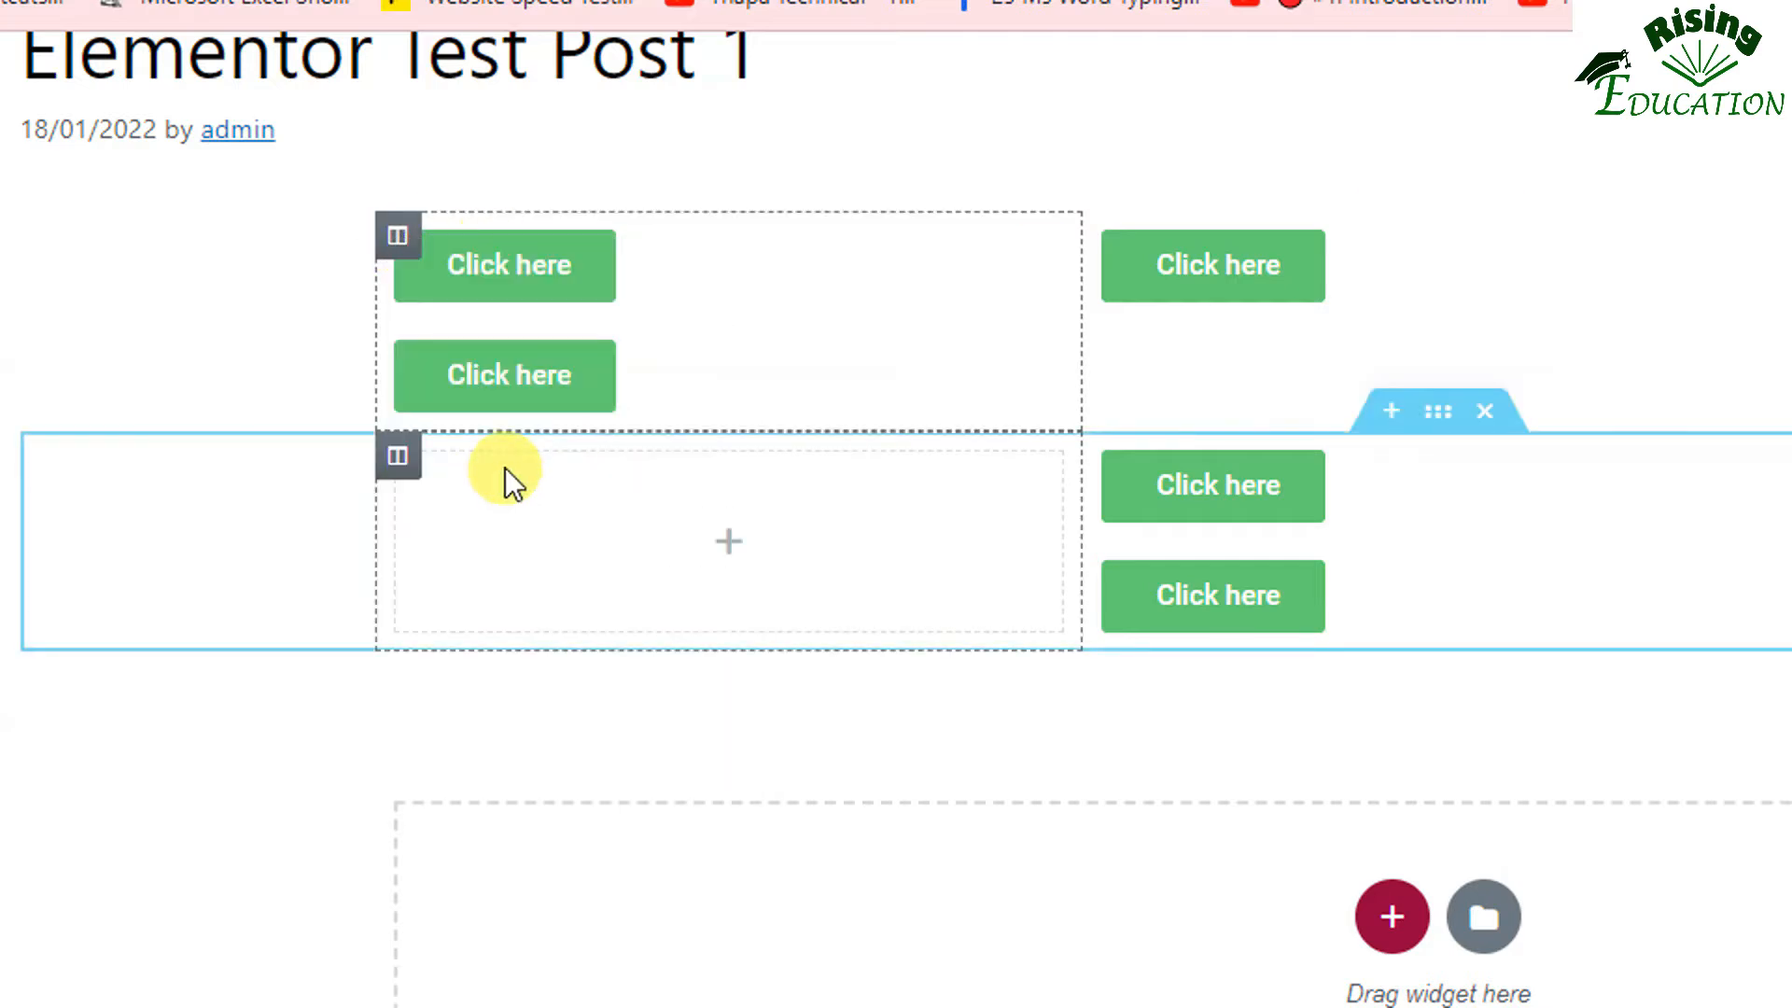
right_click(399, 459)
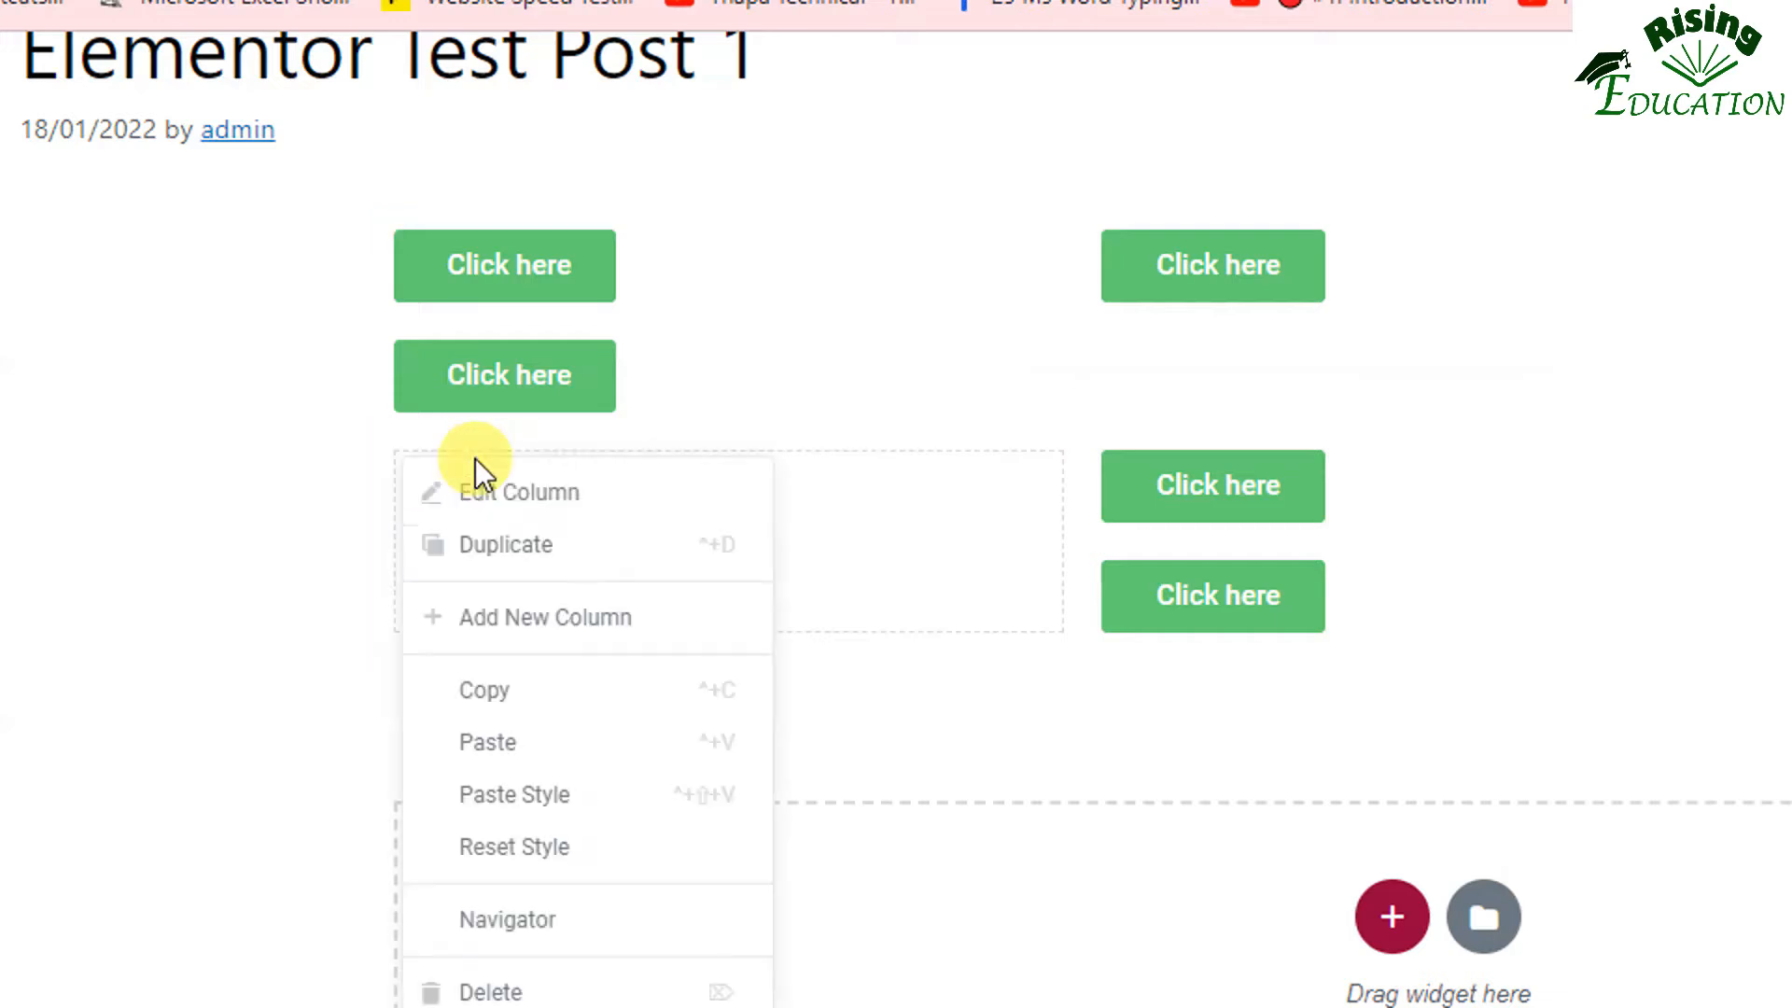
left_click(512, 805)
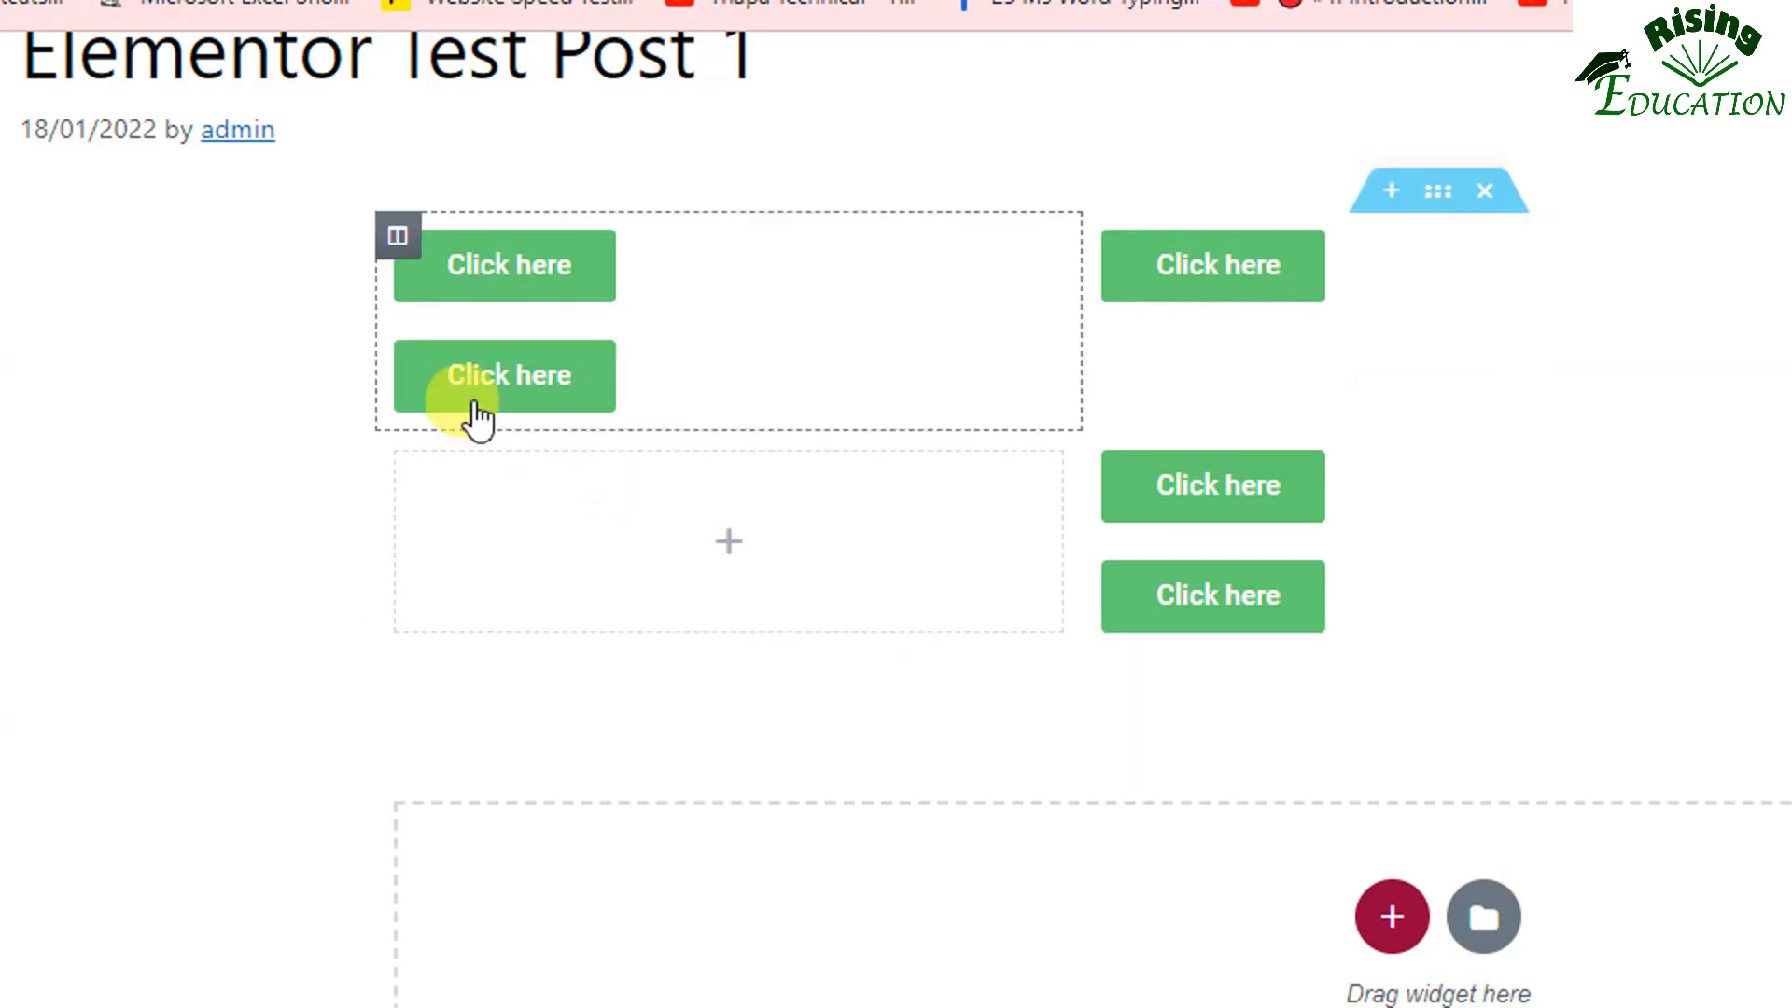
Delete the two-button column and the empty column from the upper section.
right_click(399, 239)
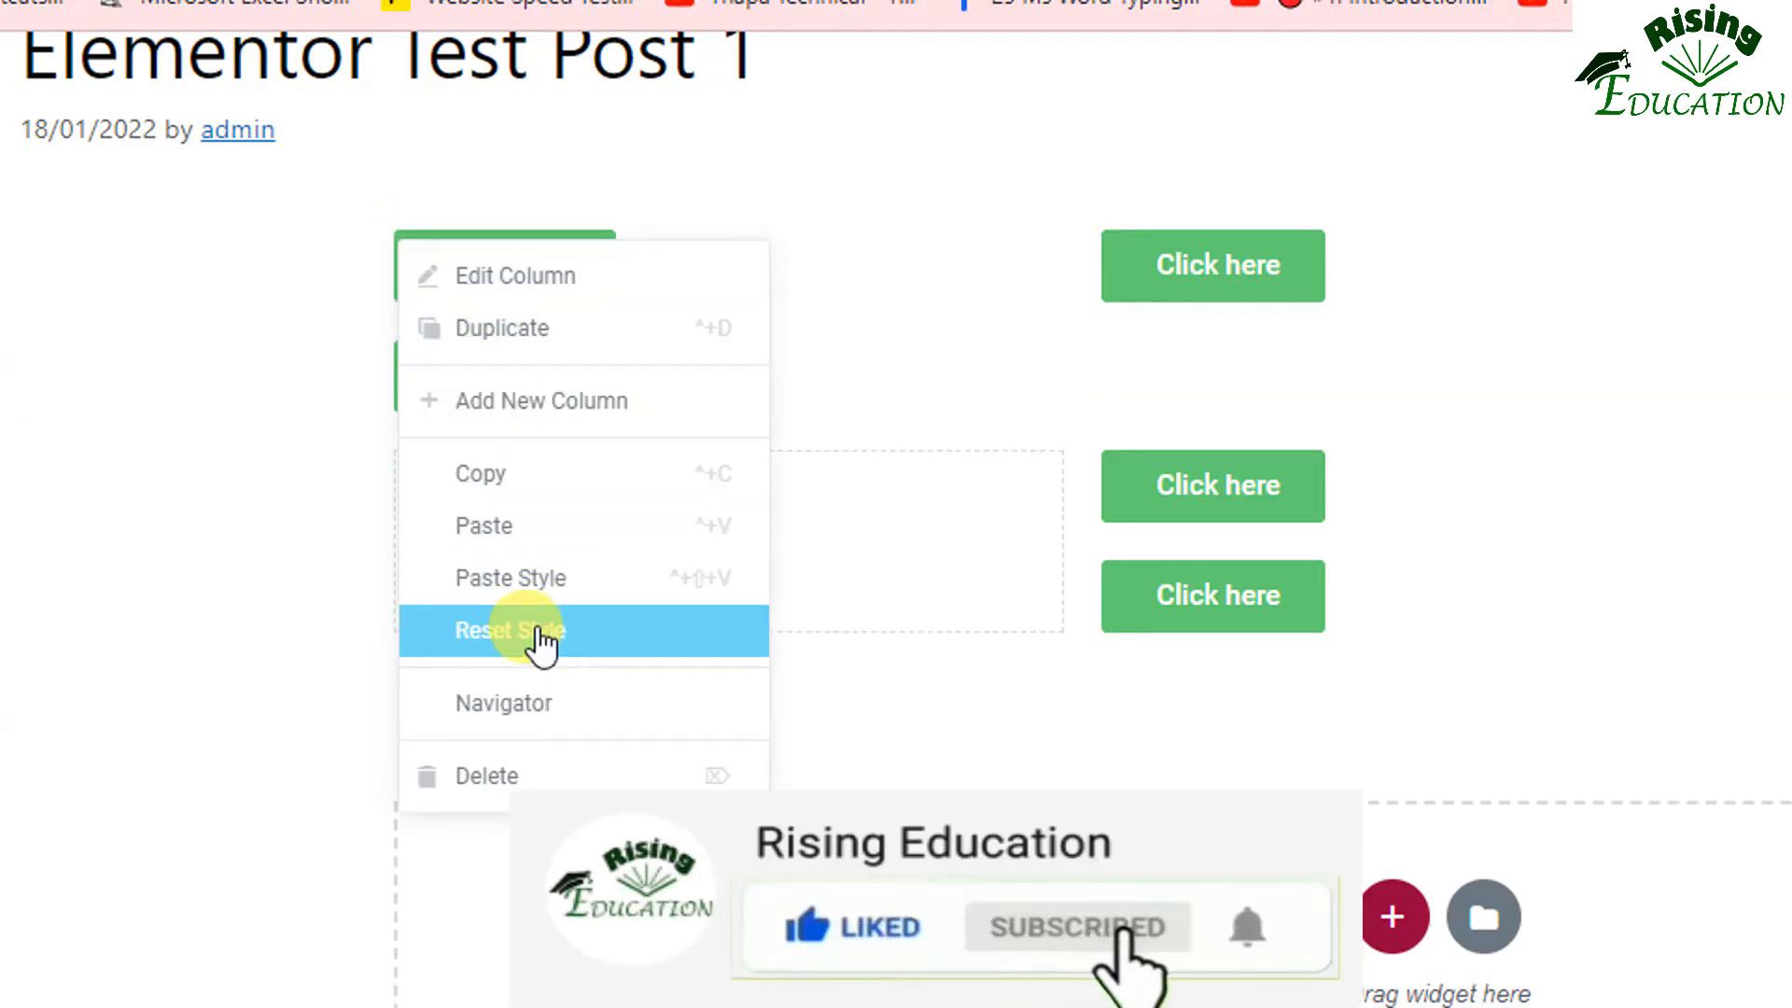
left_click(494, 776)
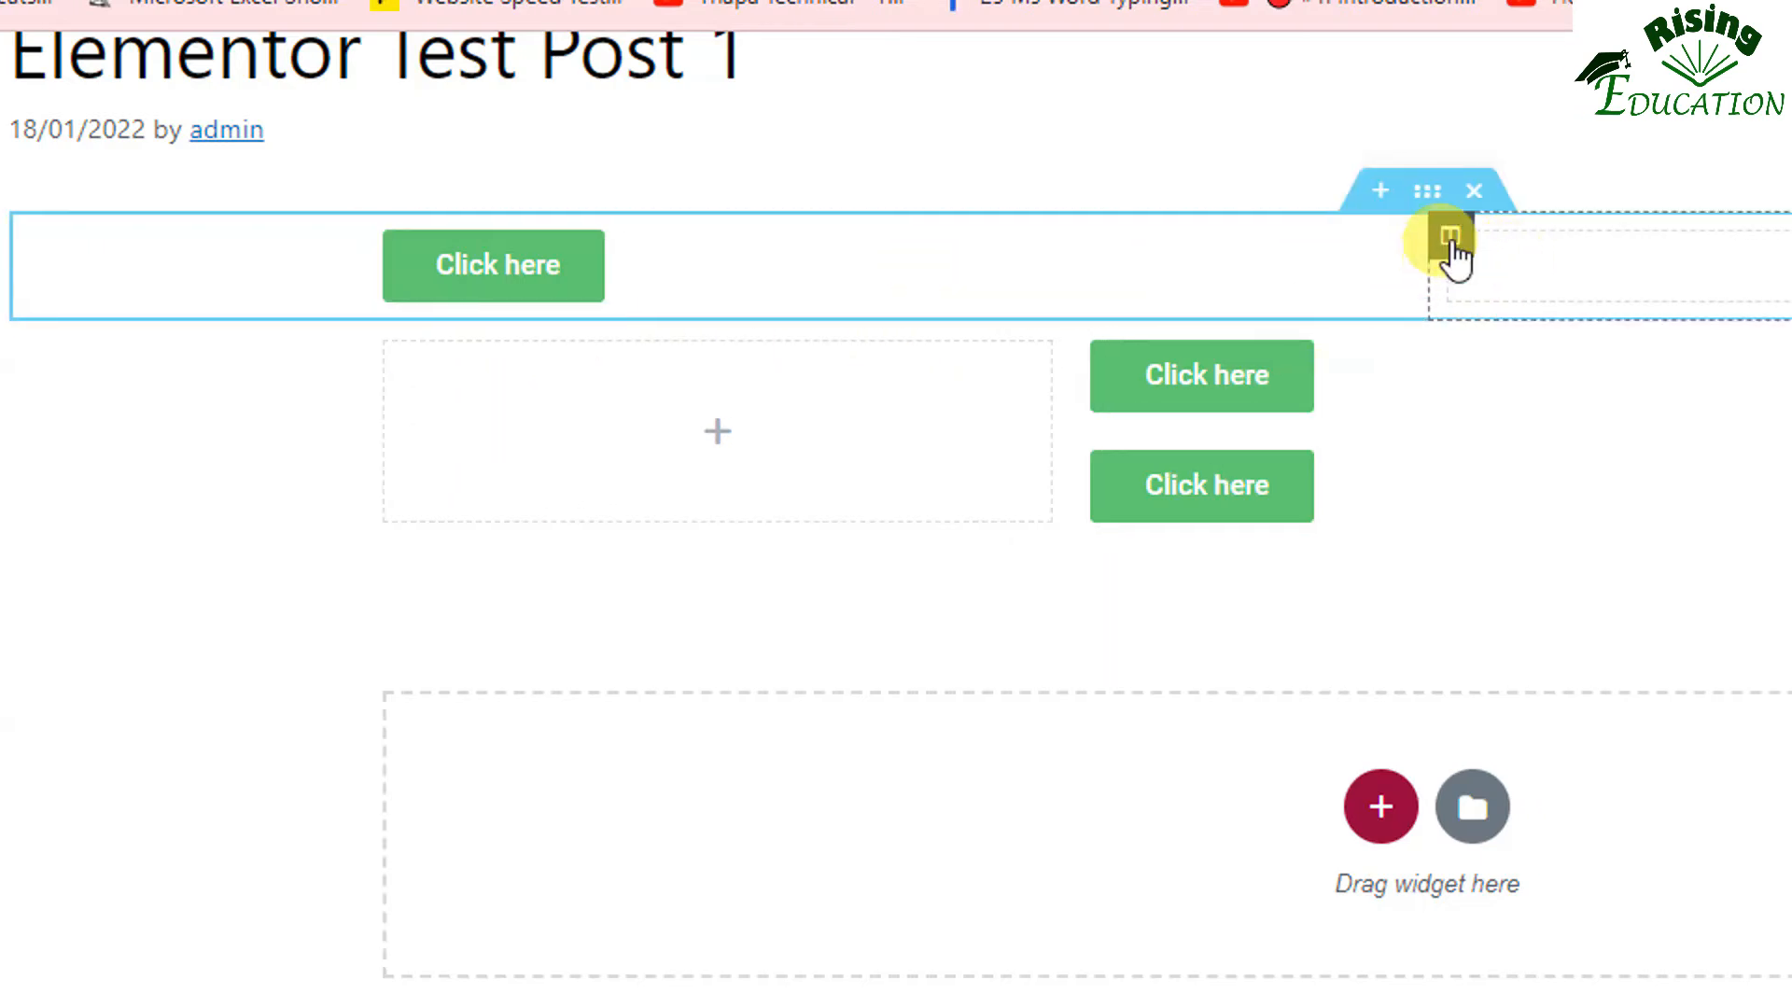
right_click(1449, 250)
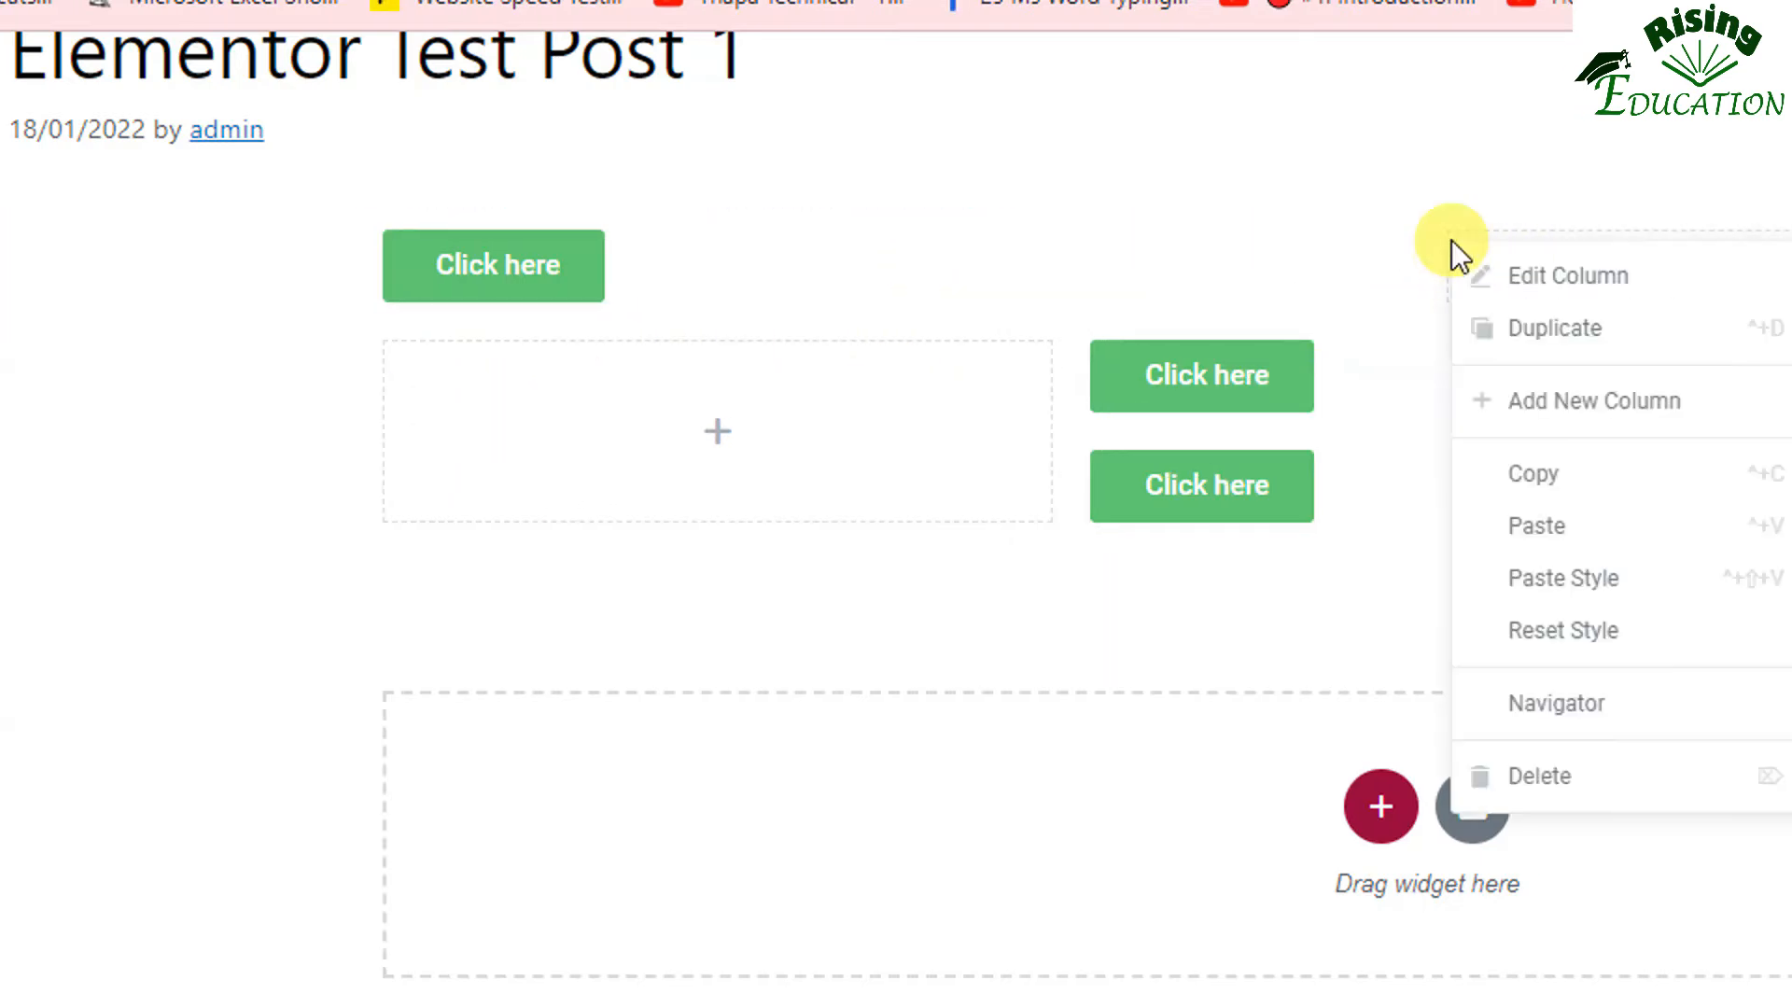
left_click(1516, 778)
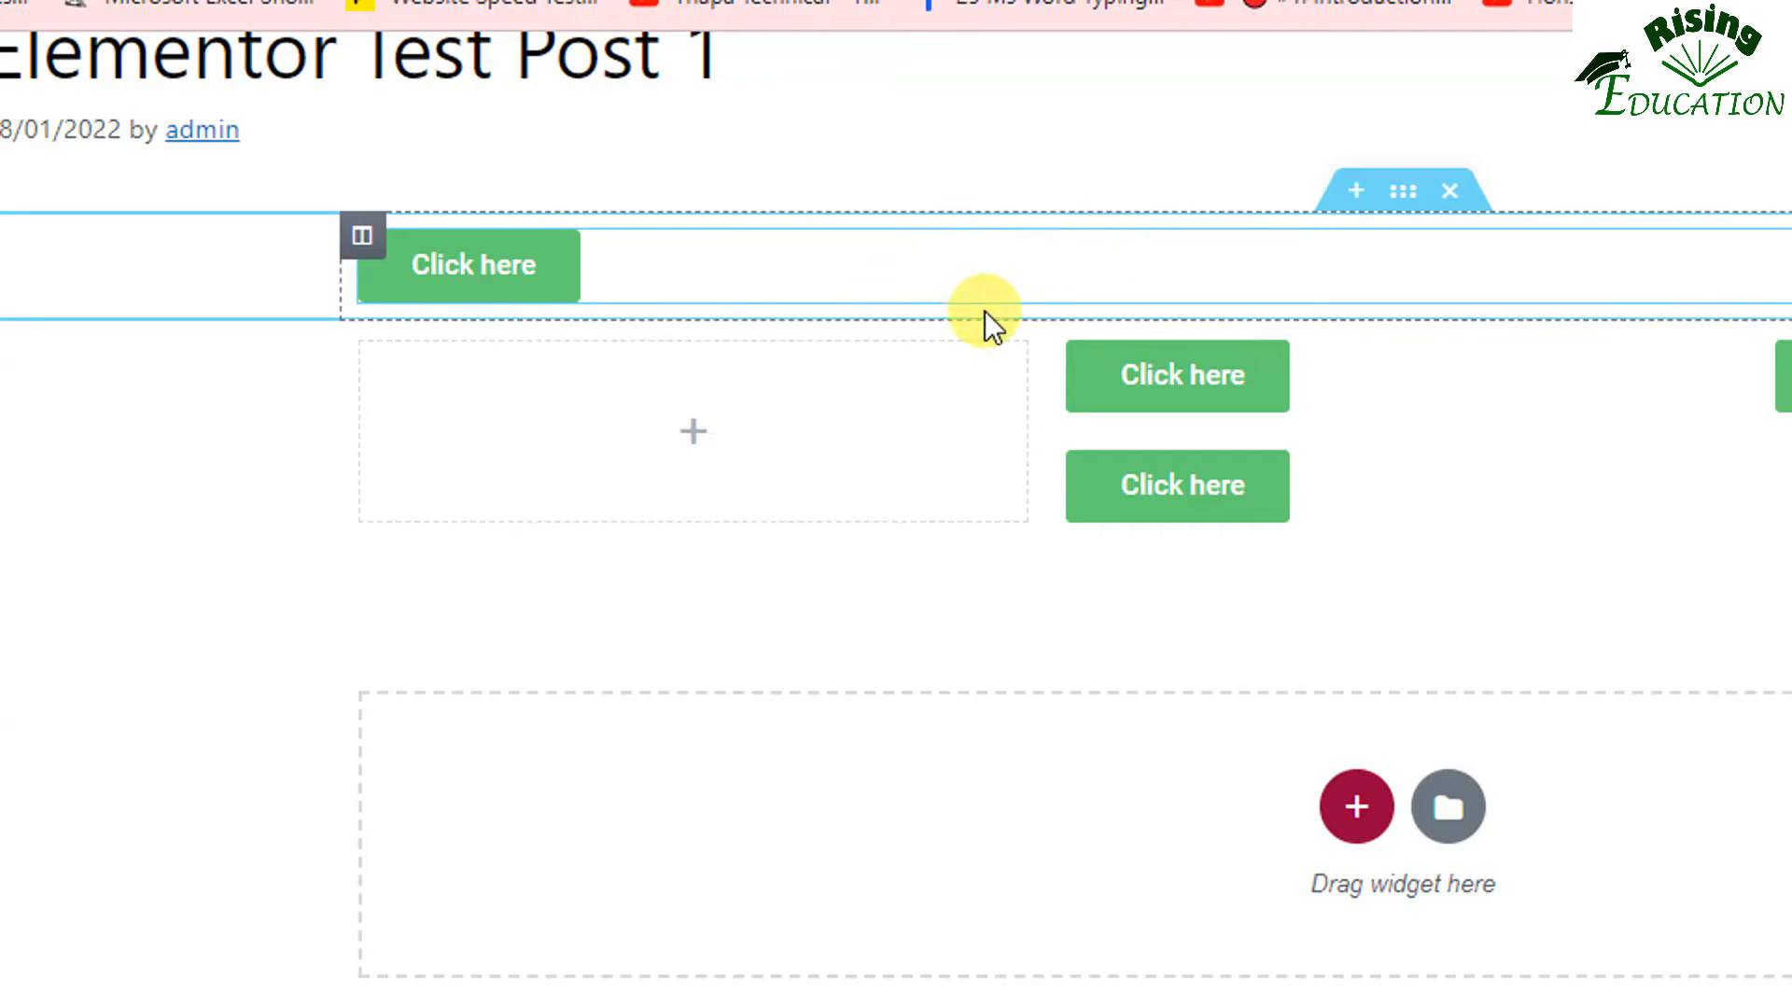
Delete both button columns from the lower section, and remove the emptied lower section.
right_click(1073, 352)
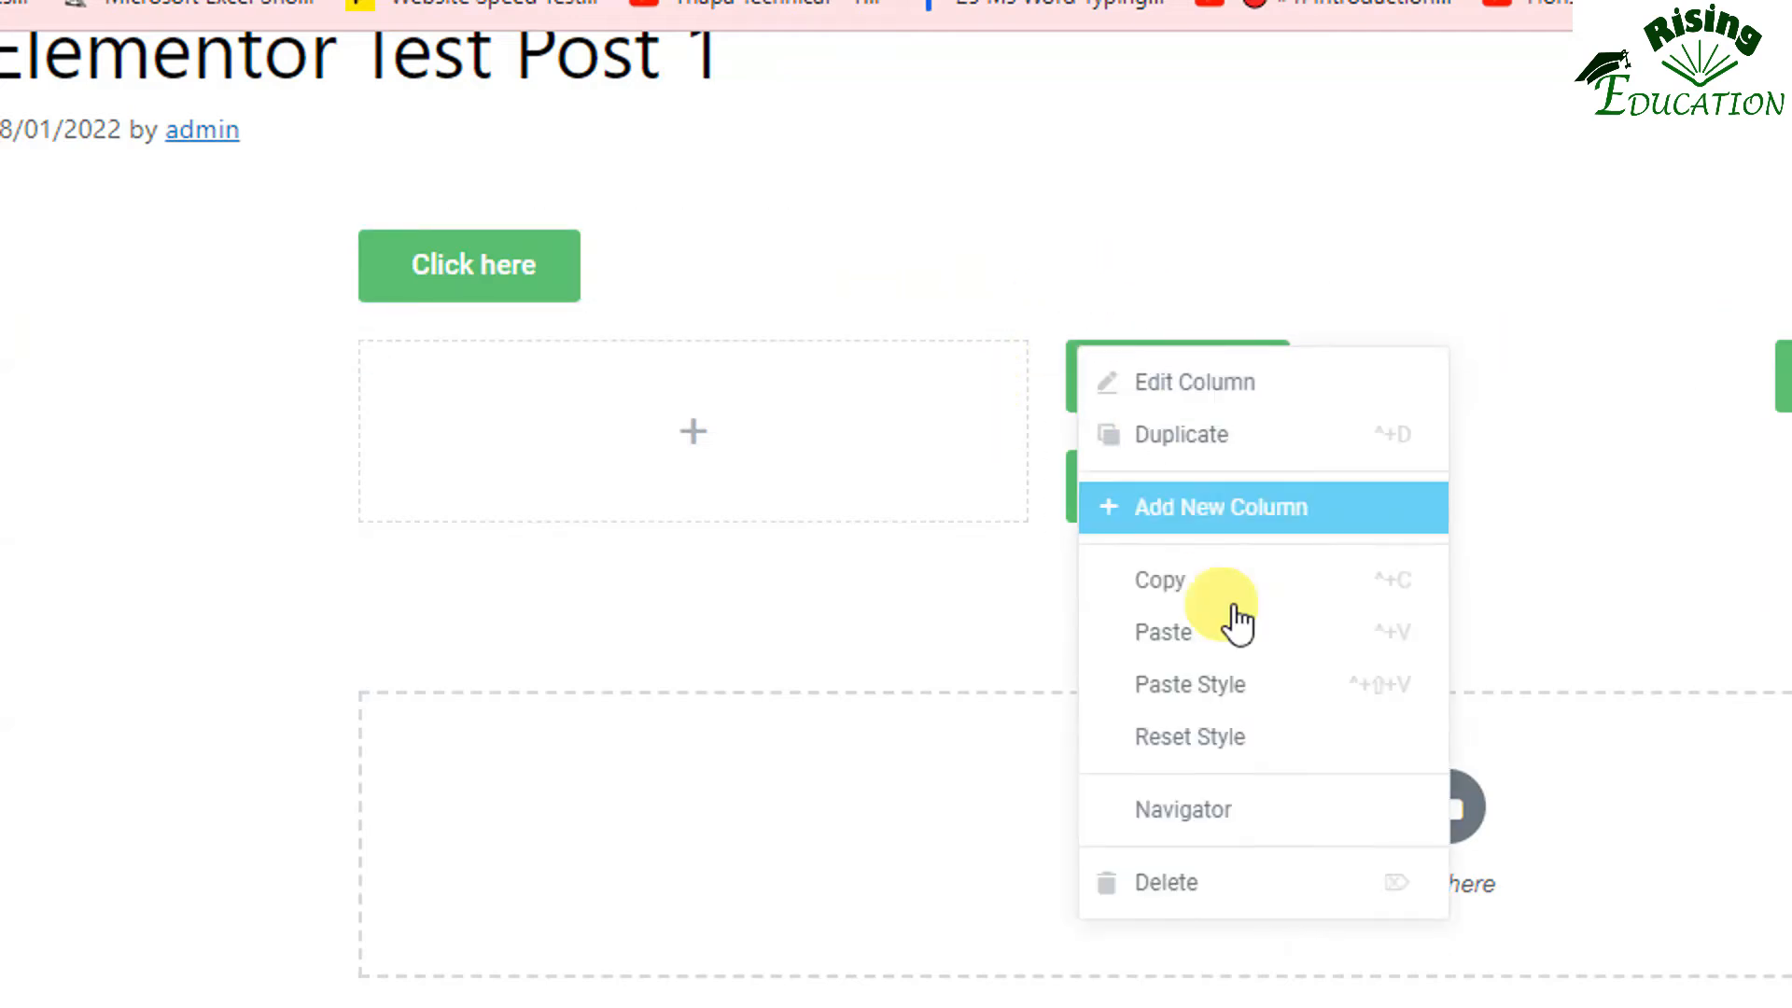
left_click(1235, 868)
right_click(1426, 334)
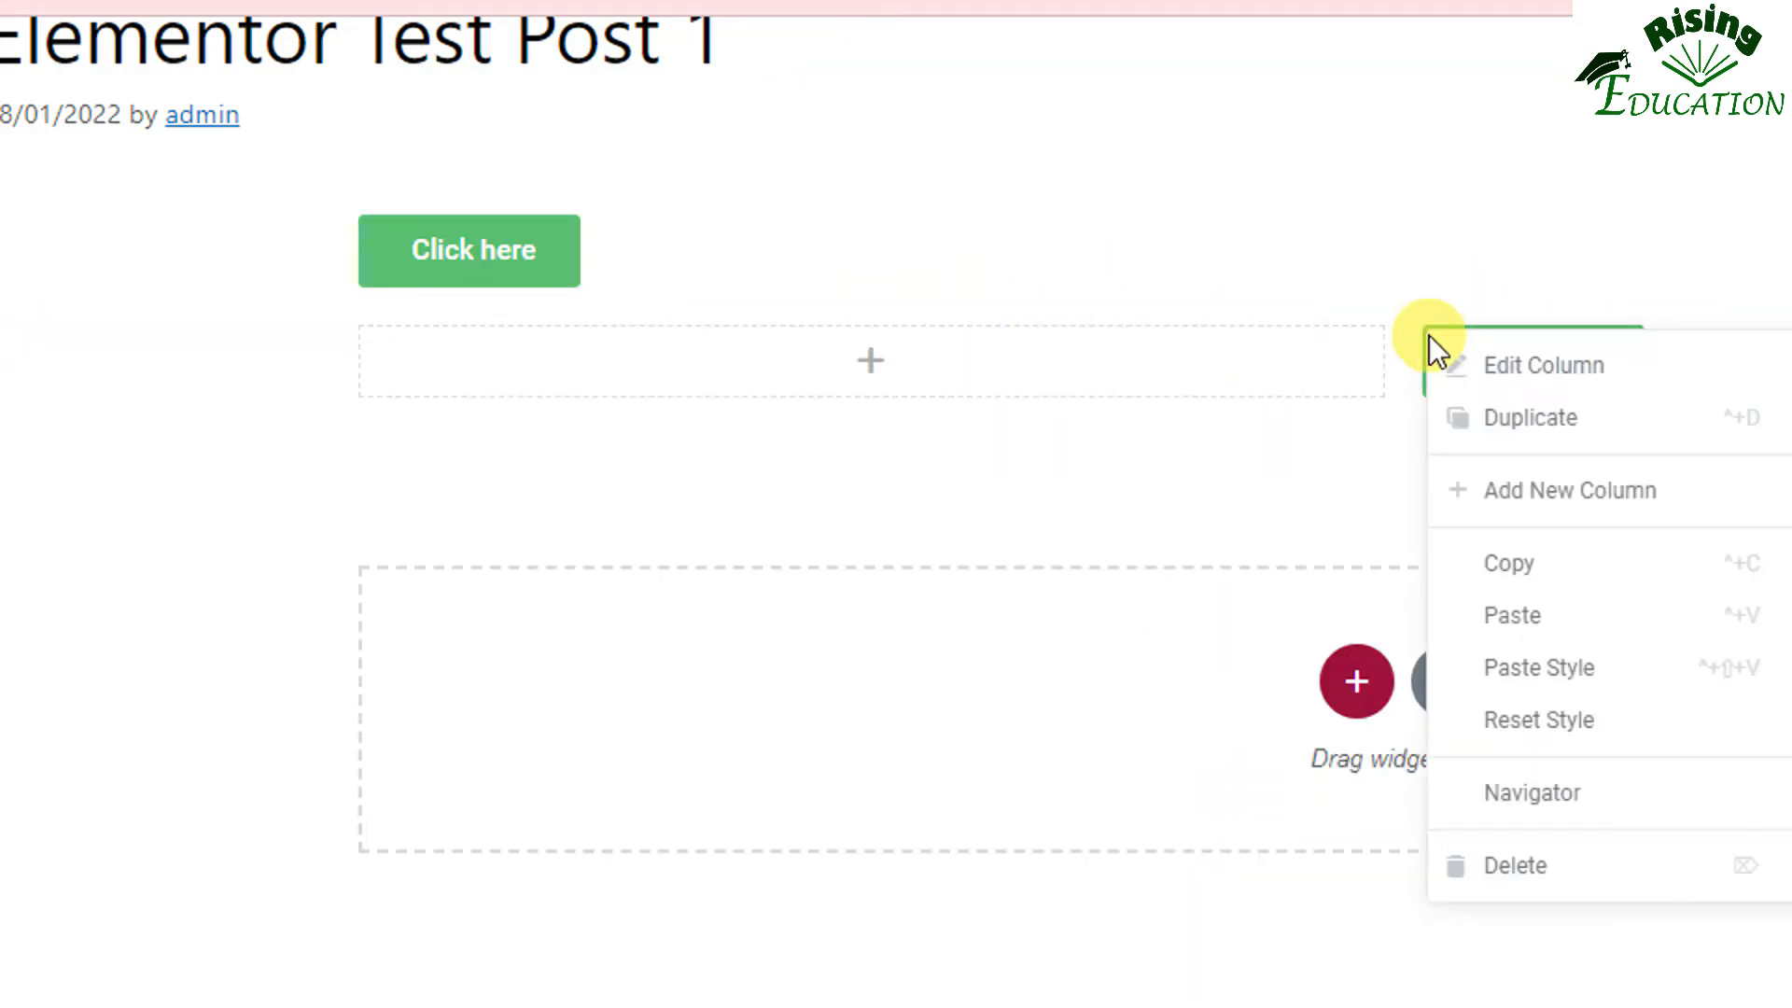
left_click(1520, 866)
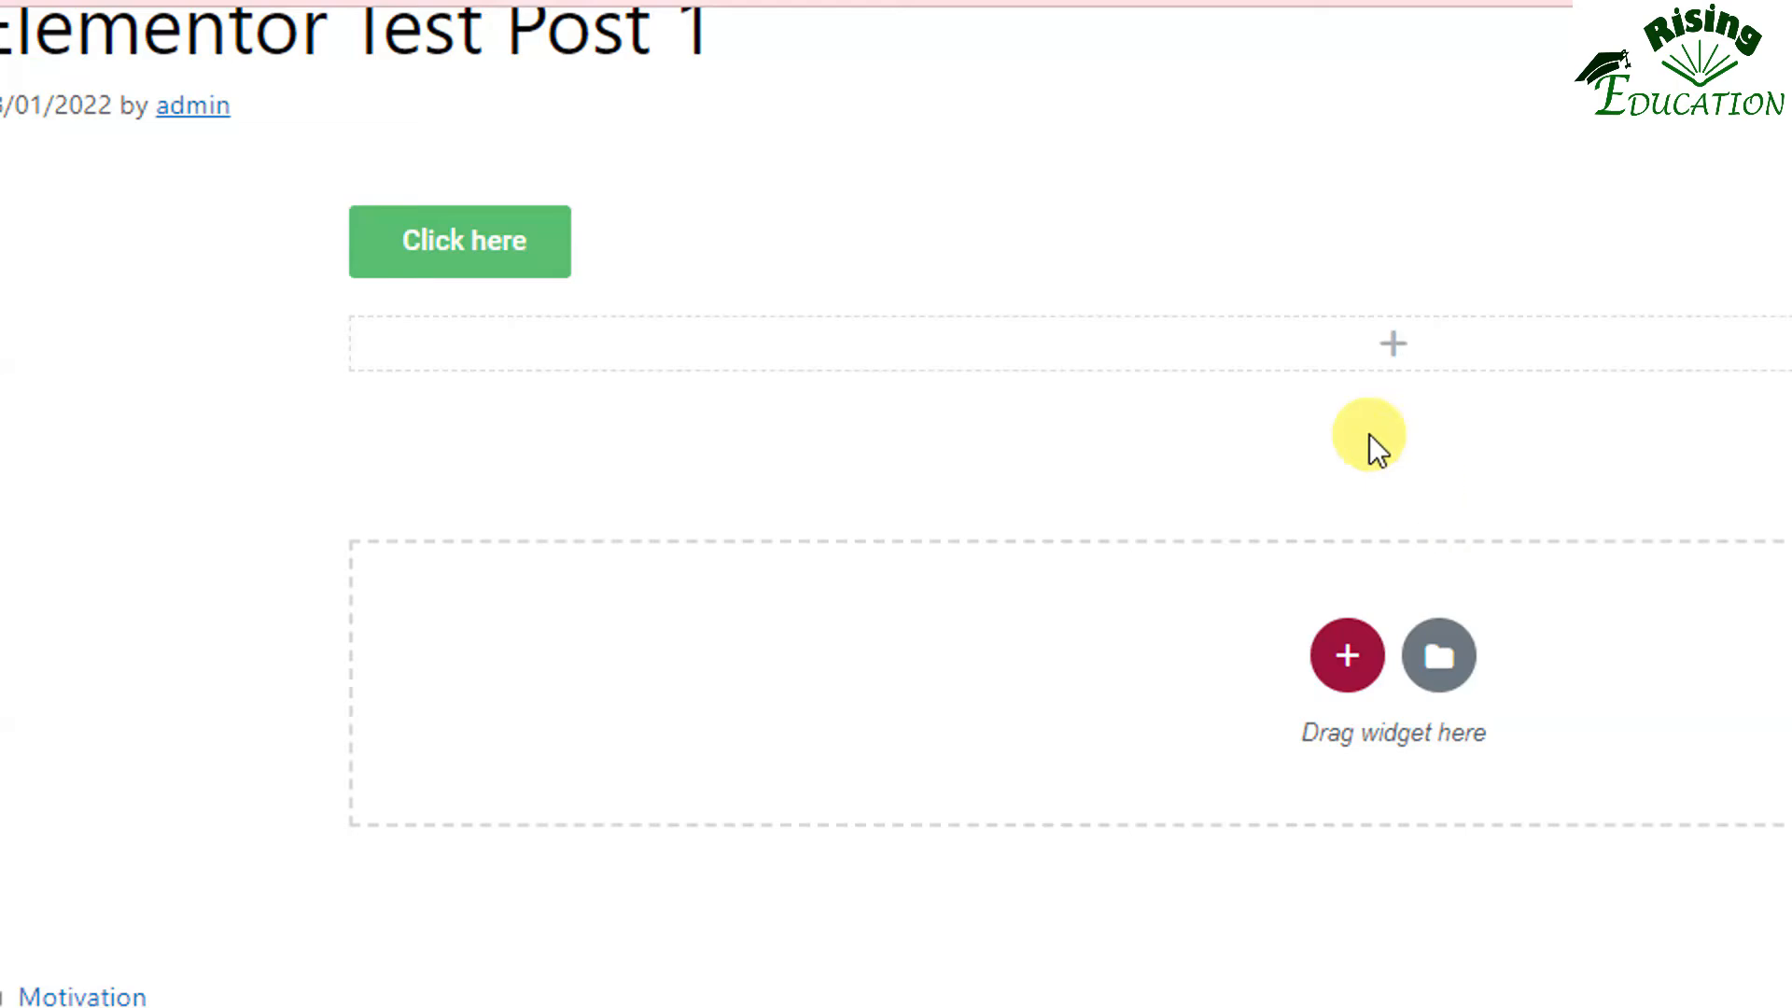
mouse_move(1364, 344)
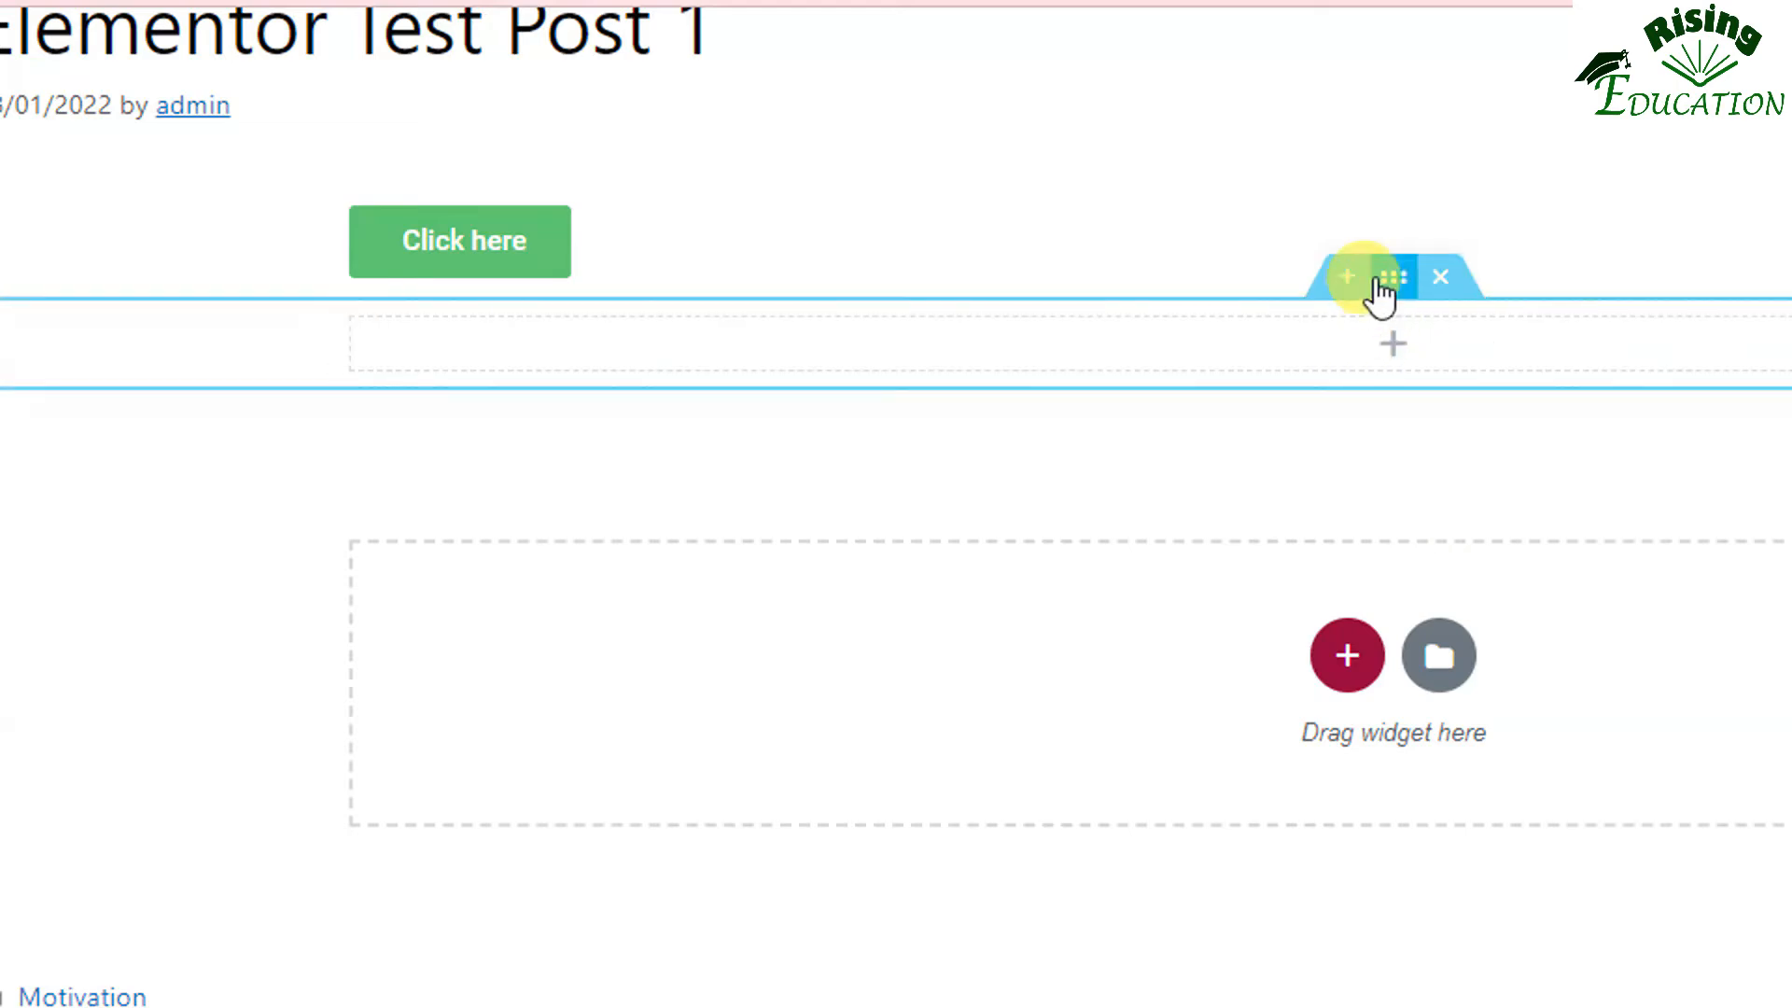
left_click(1441, 279)
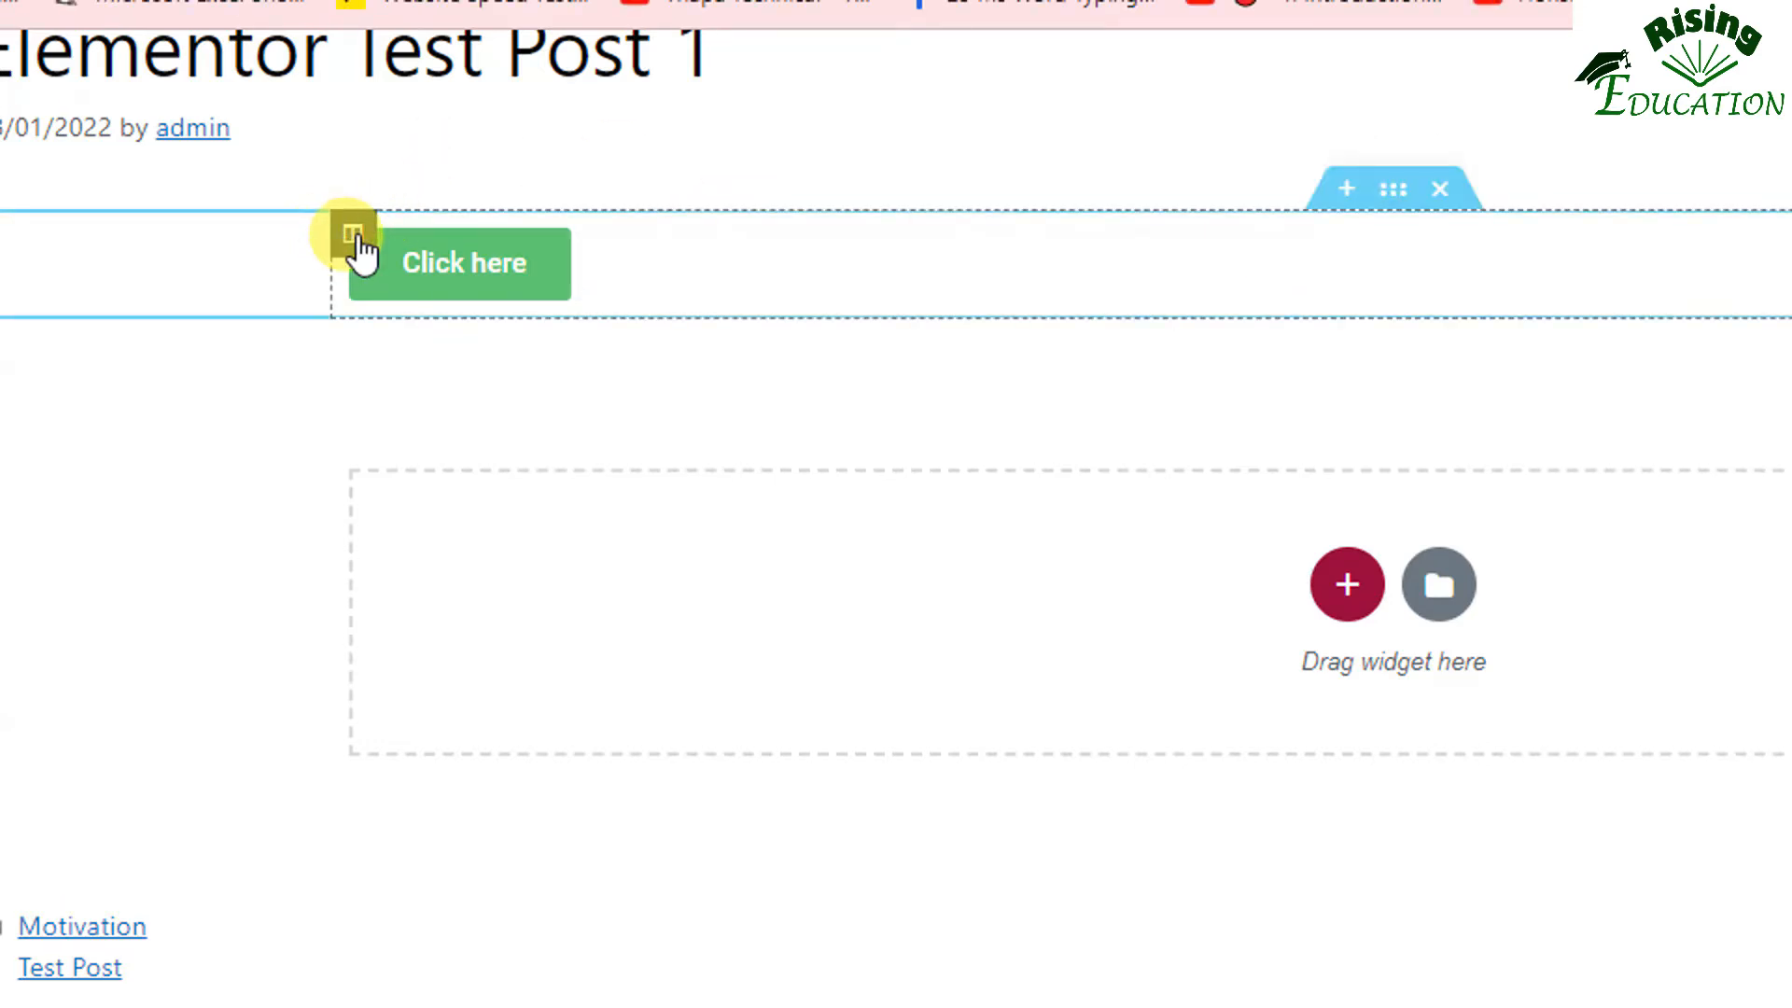
Add a new column beside the remaining button column and set the button column's width to 20%.
left_click(353, 236)
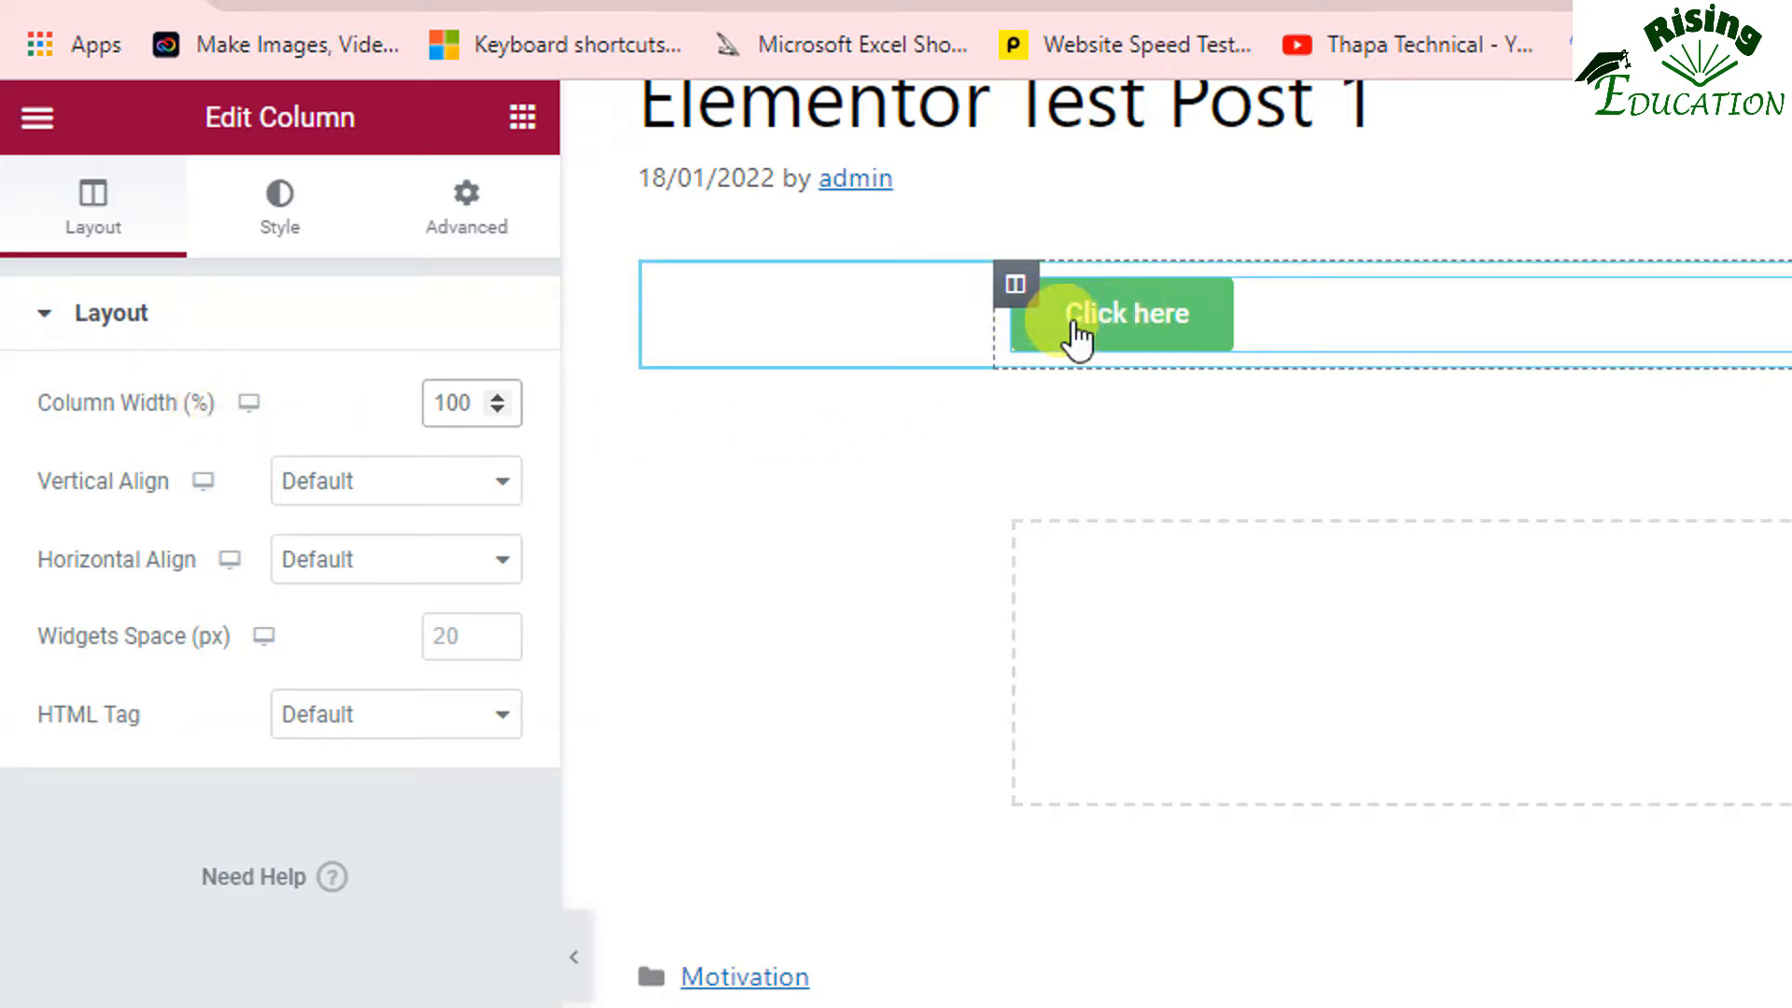
right_click(1023, 283)
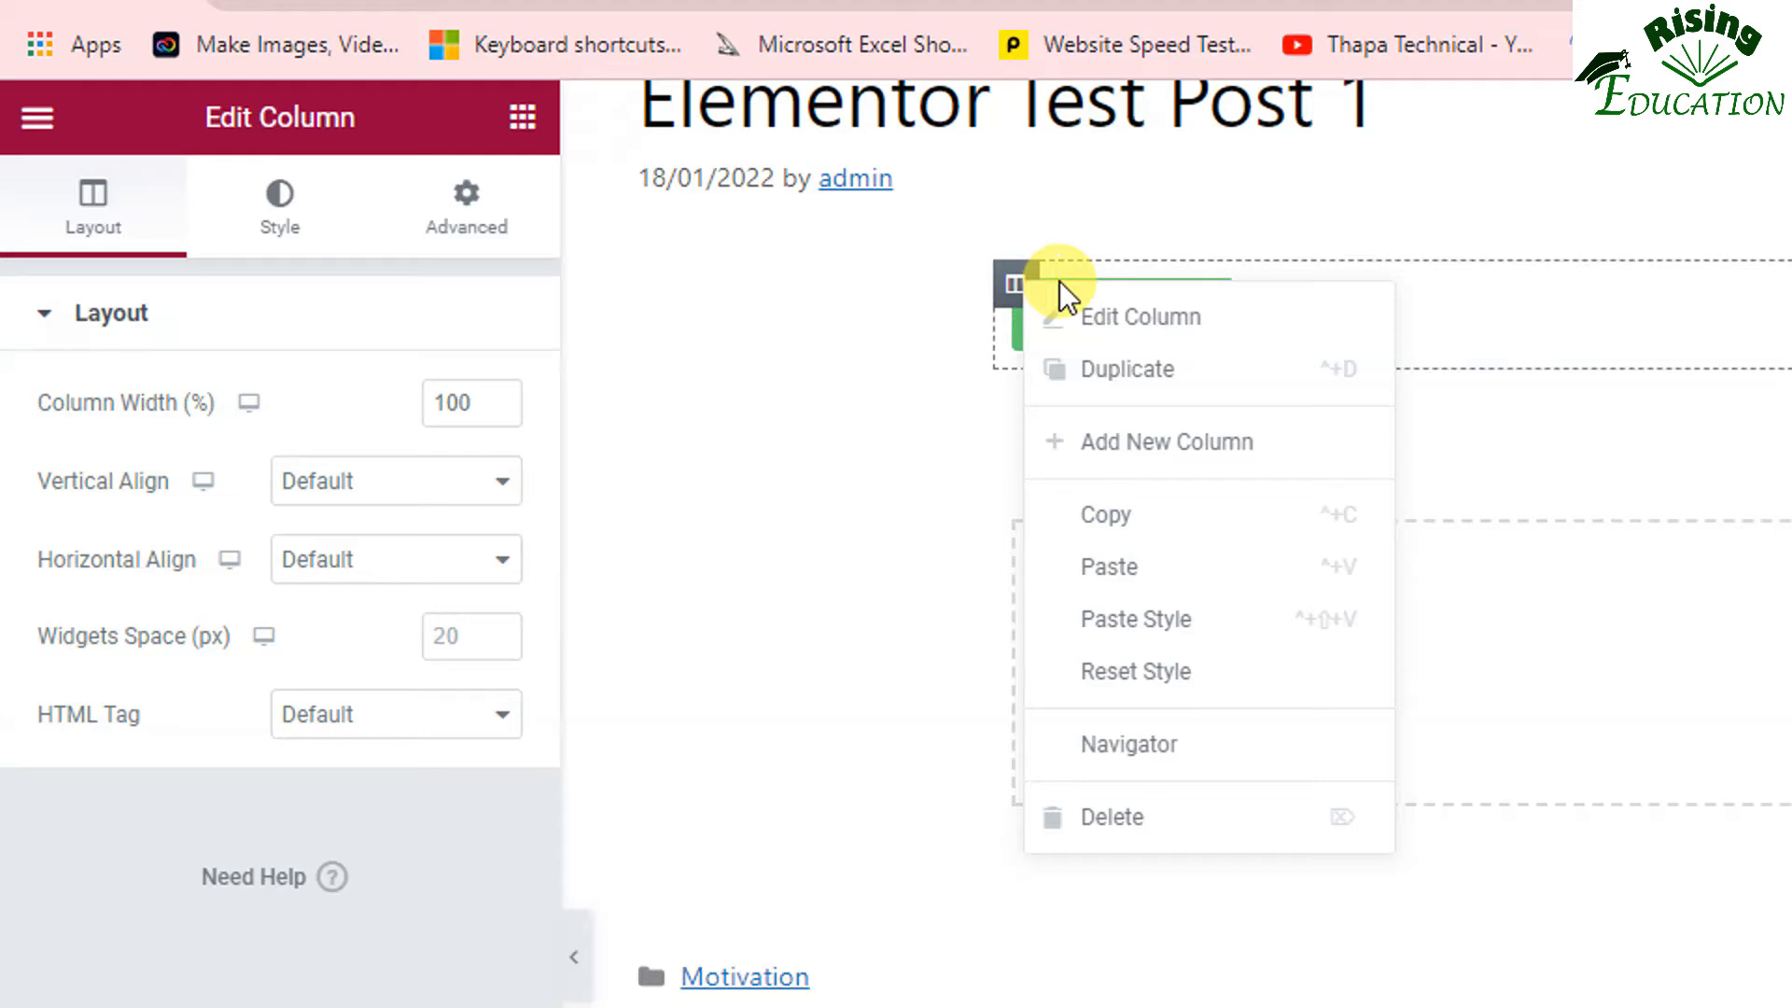
left_click(1117, 443)
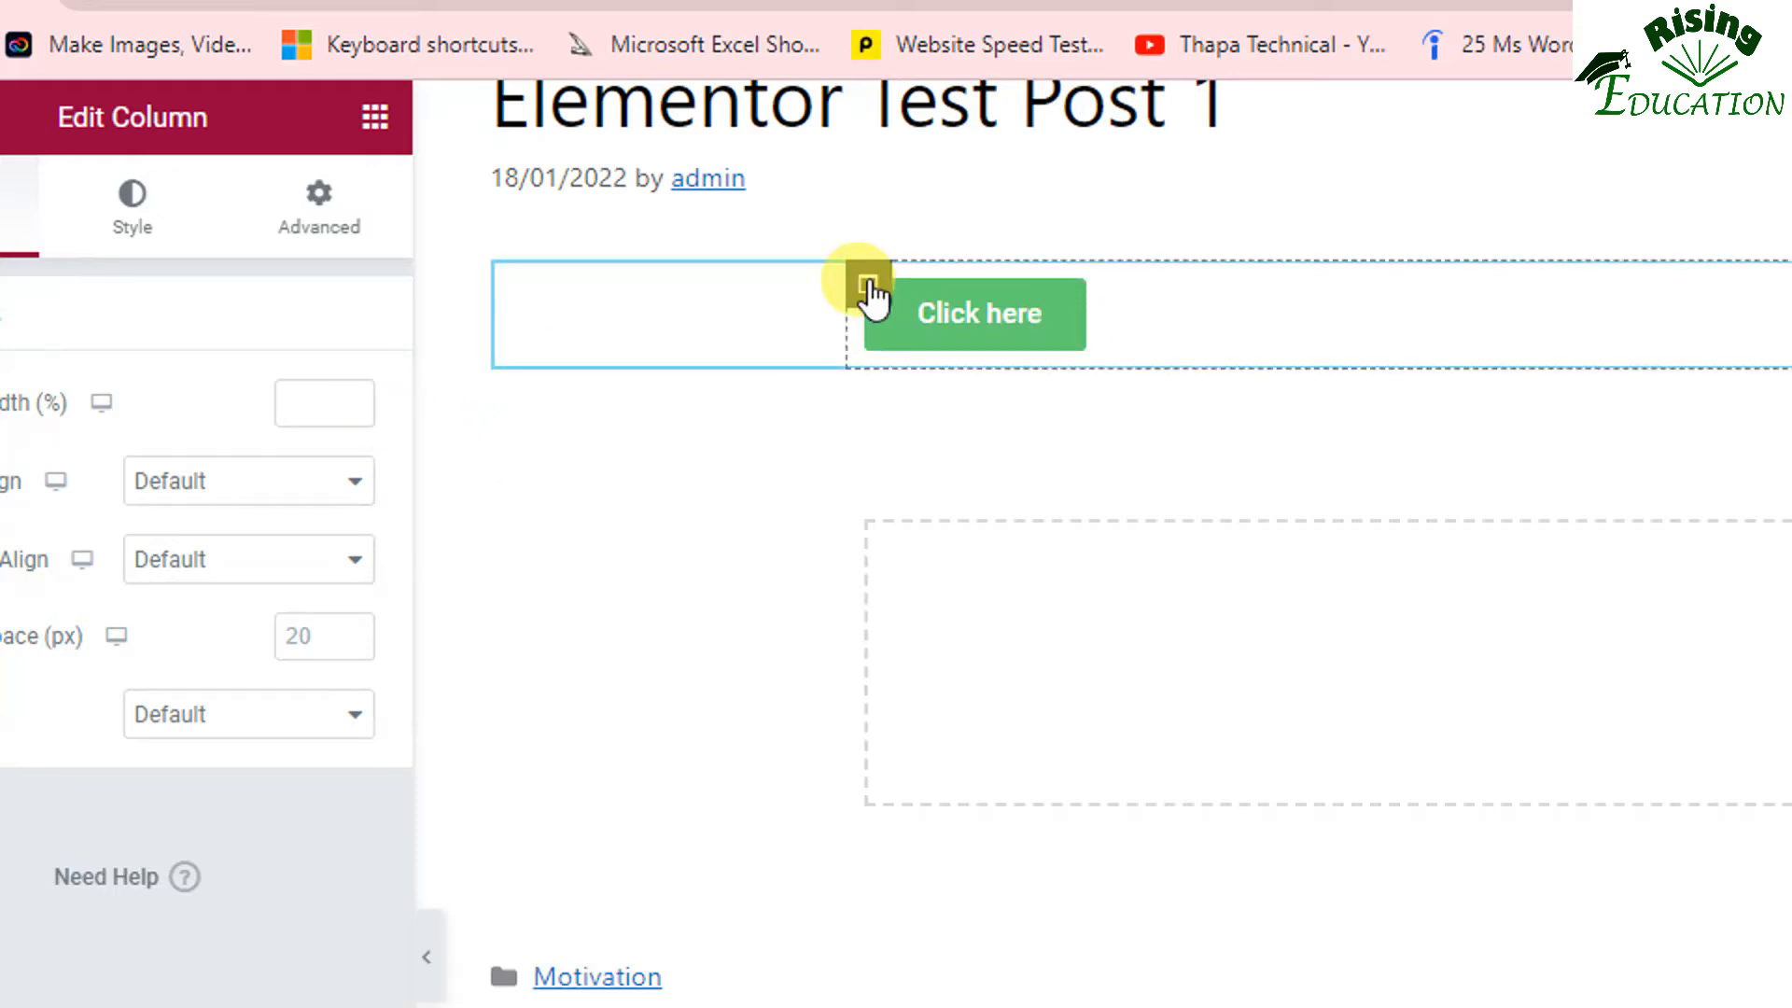
left_click(325, 394)
type("20")
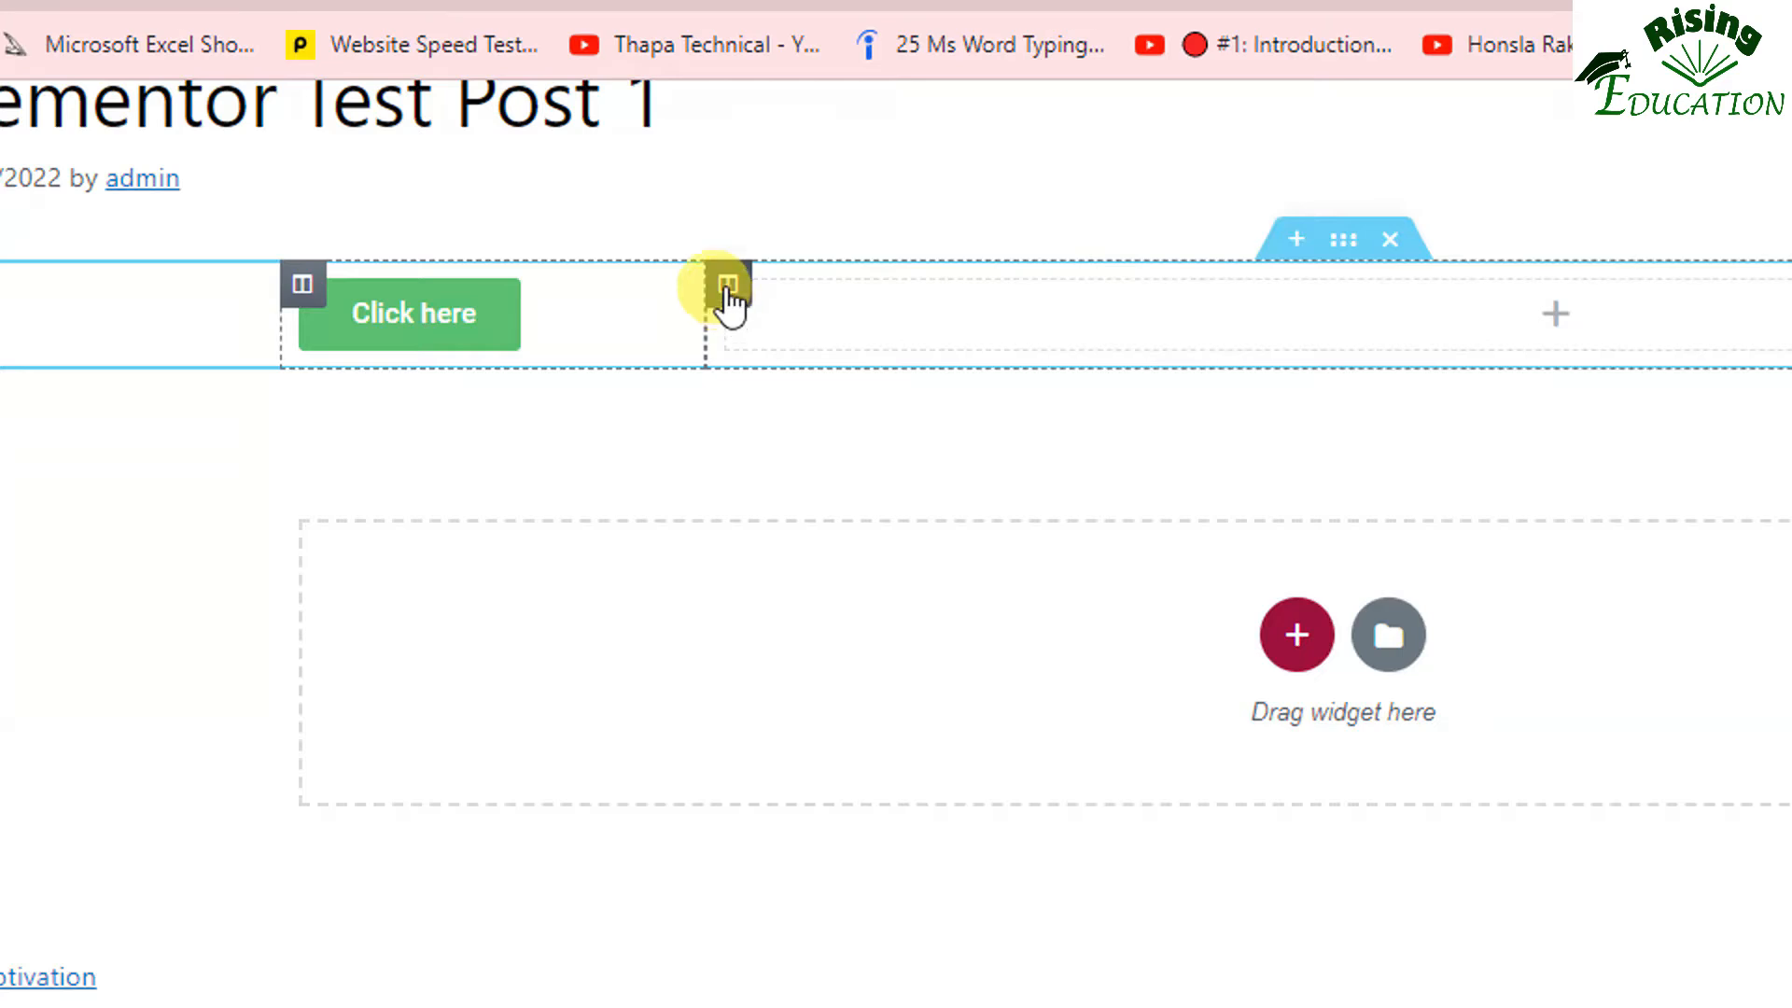
Duplicate the empty column and set the button column's width to 20% again.
right_click(728, 296)
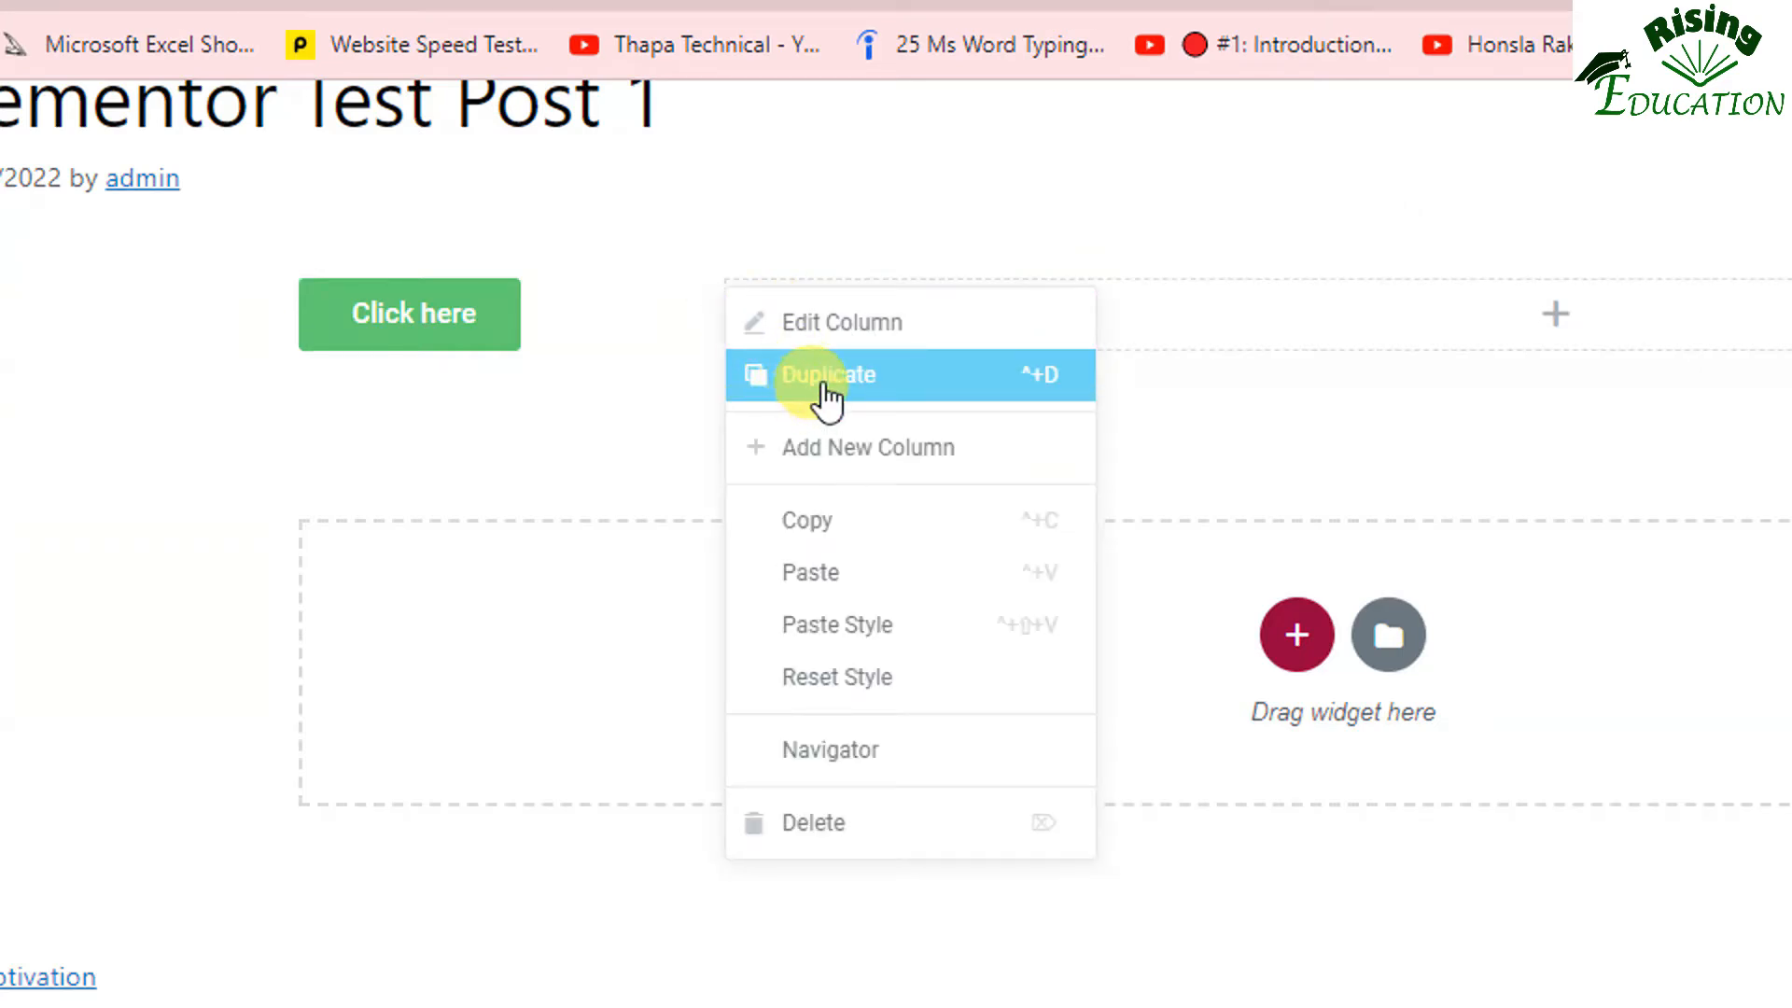
left_click(826, 385)
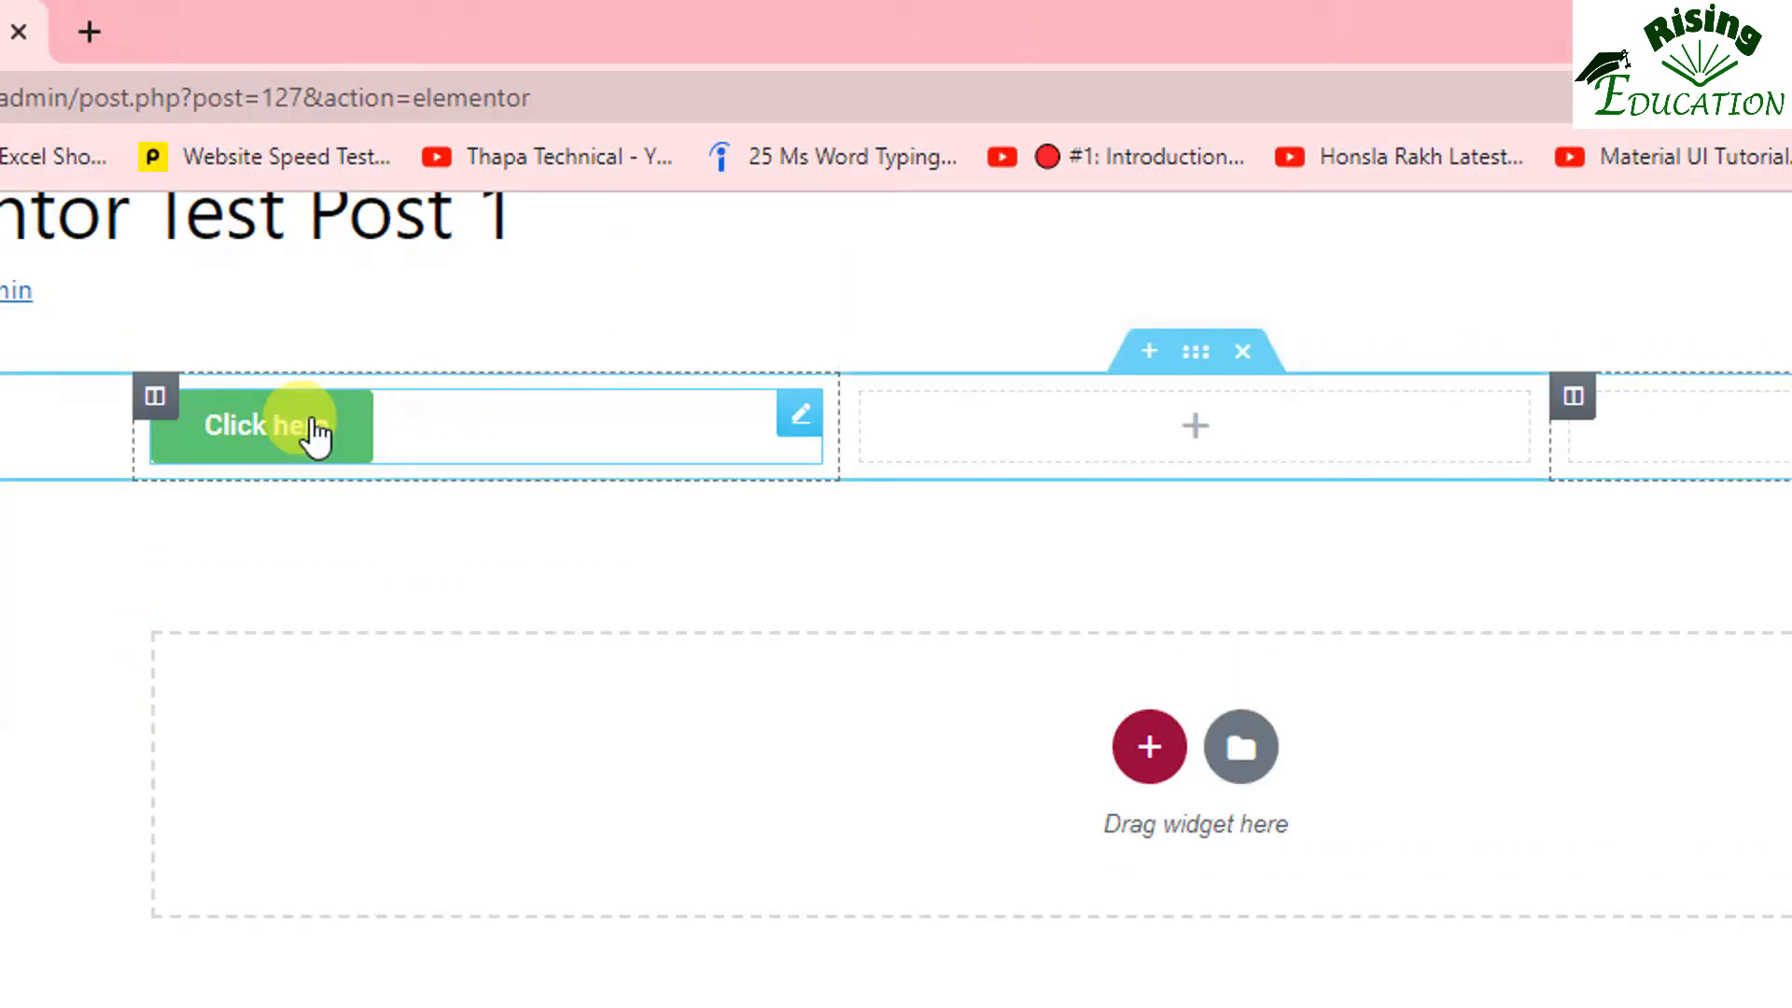
left_click(268, 395)
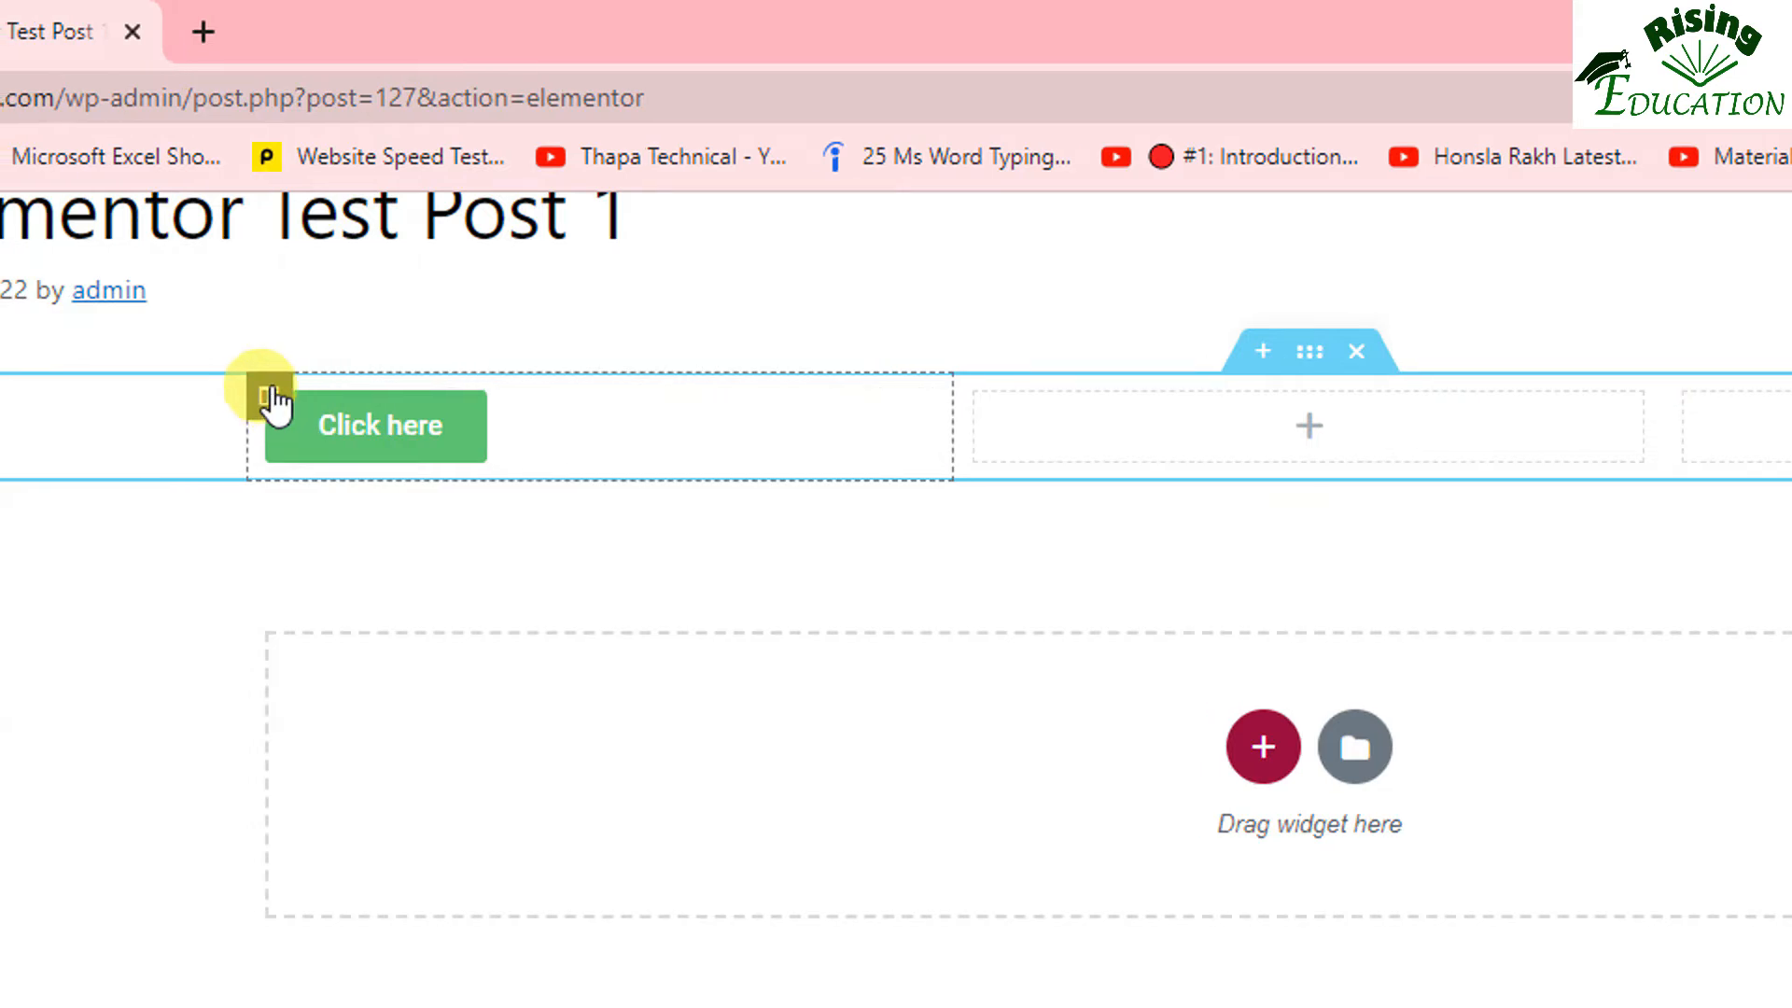
left_click(467, 509)
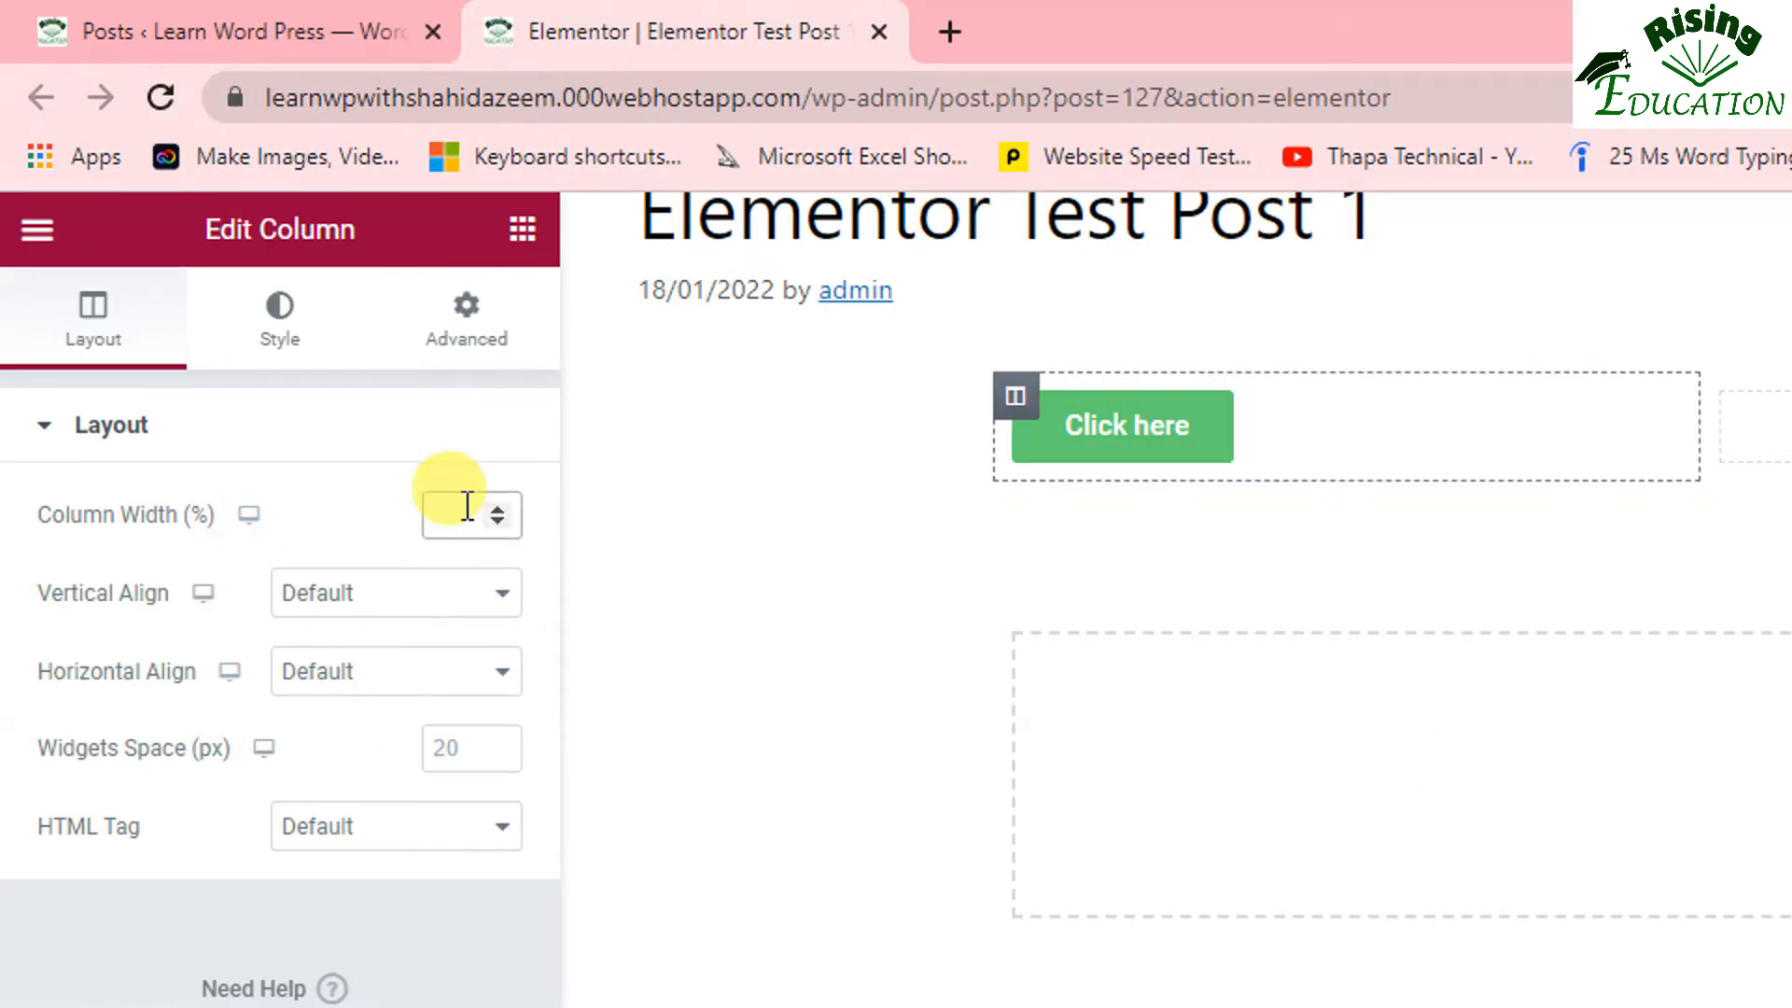
type("20")
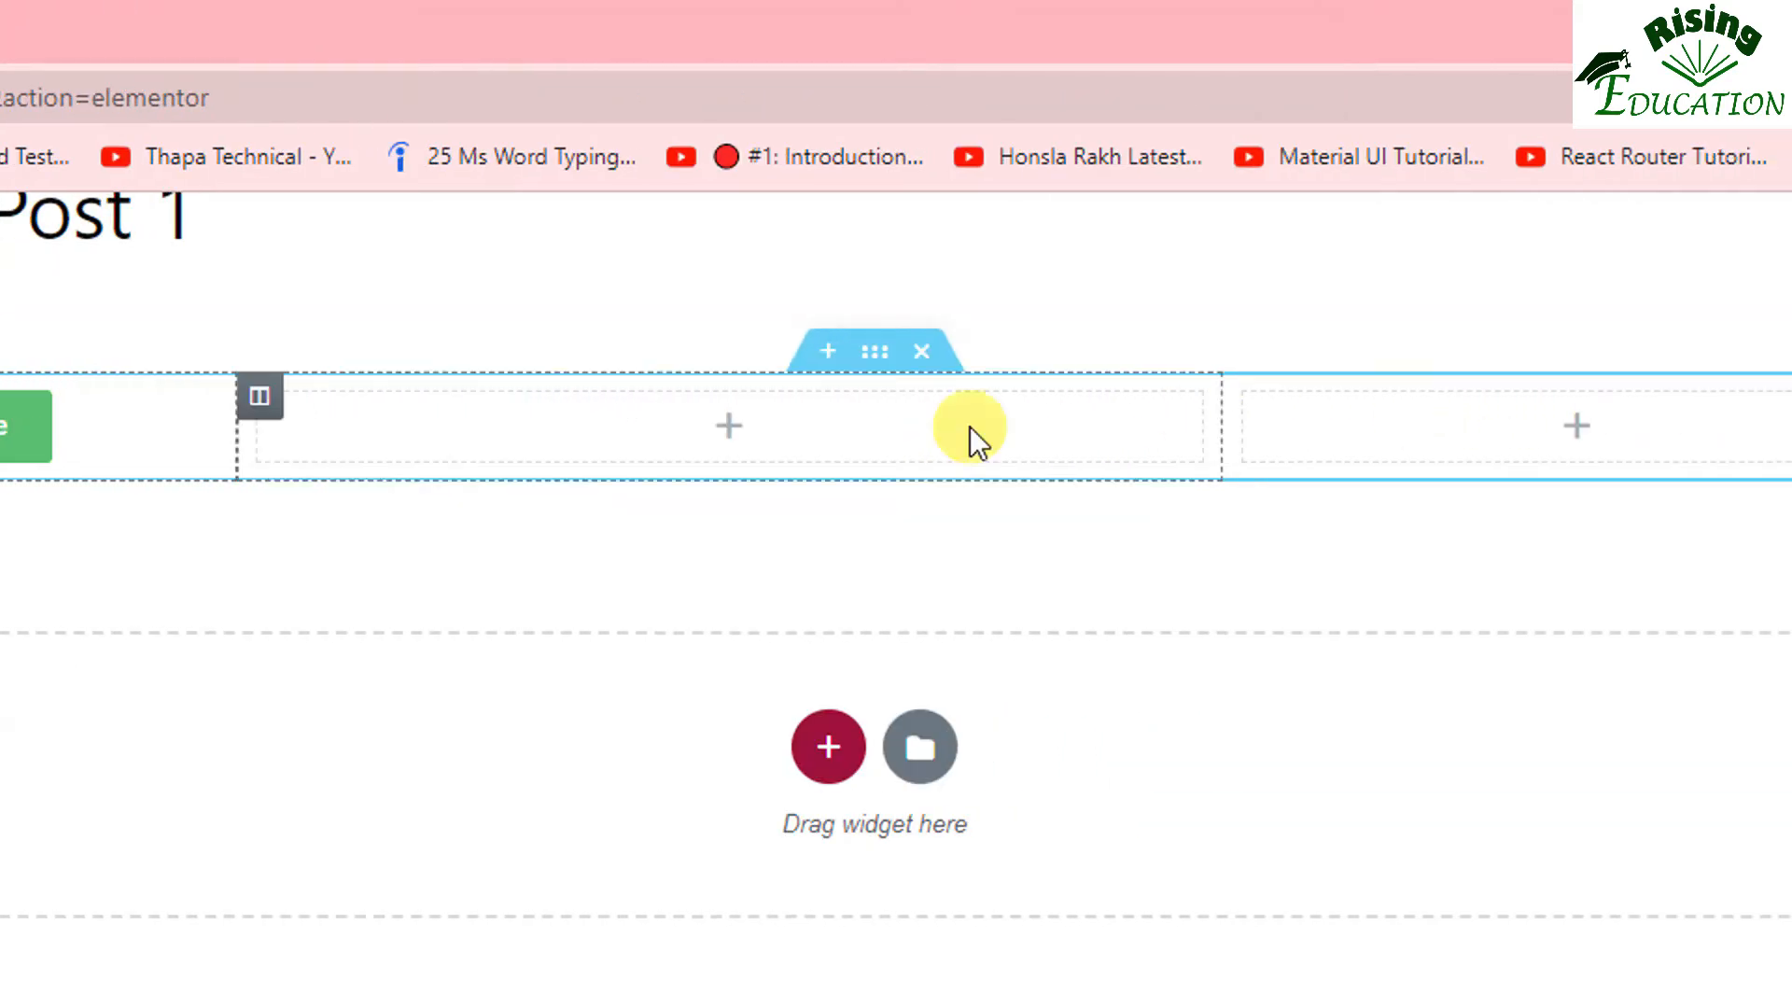
Set the middle empty column's width to 30%.
left_click(262, 398)
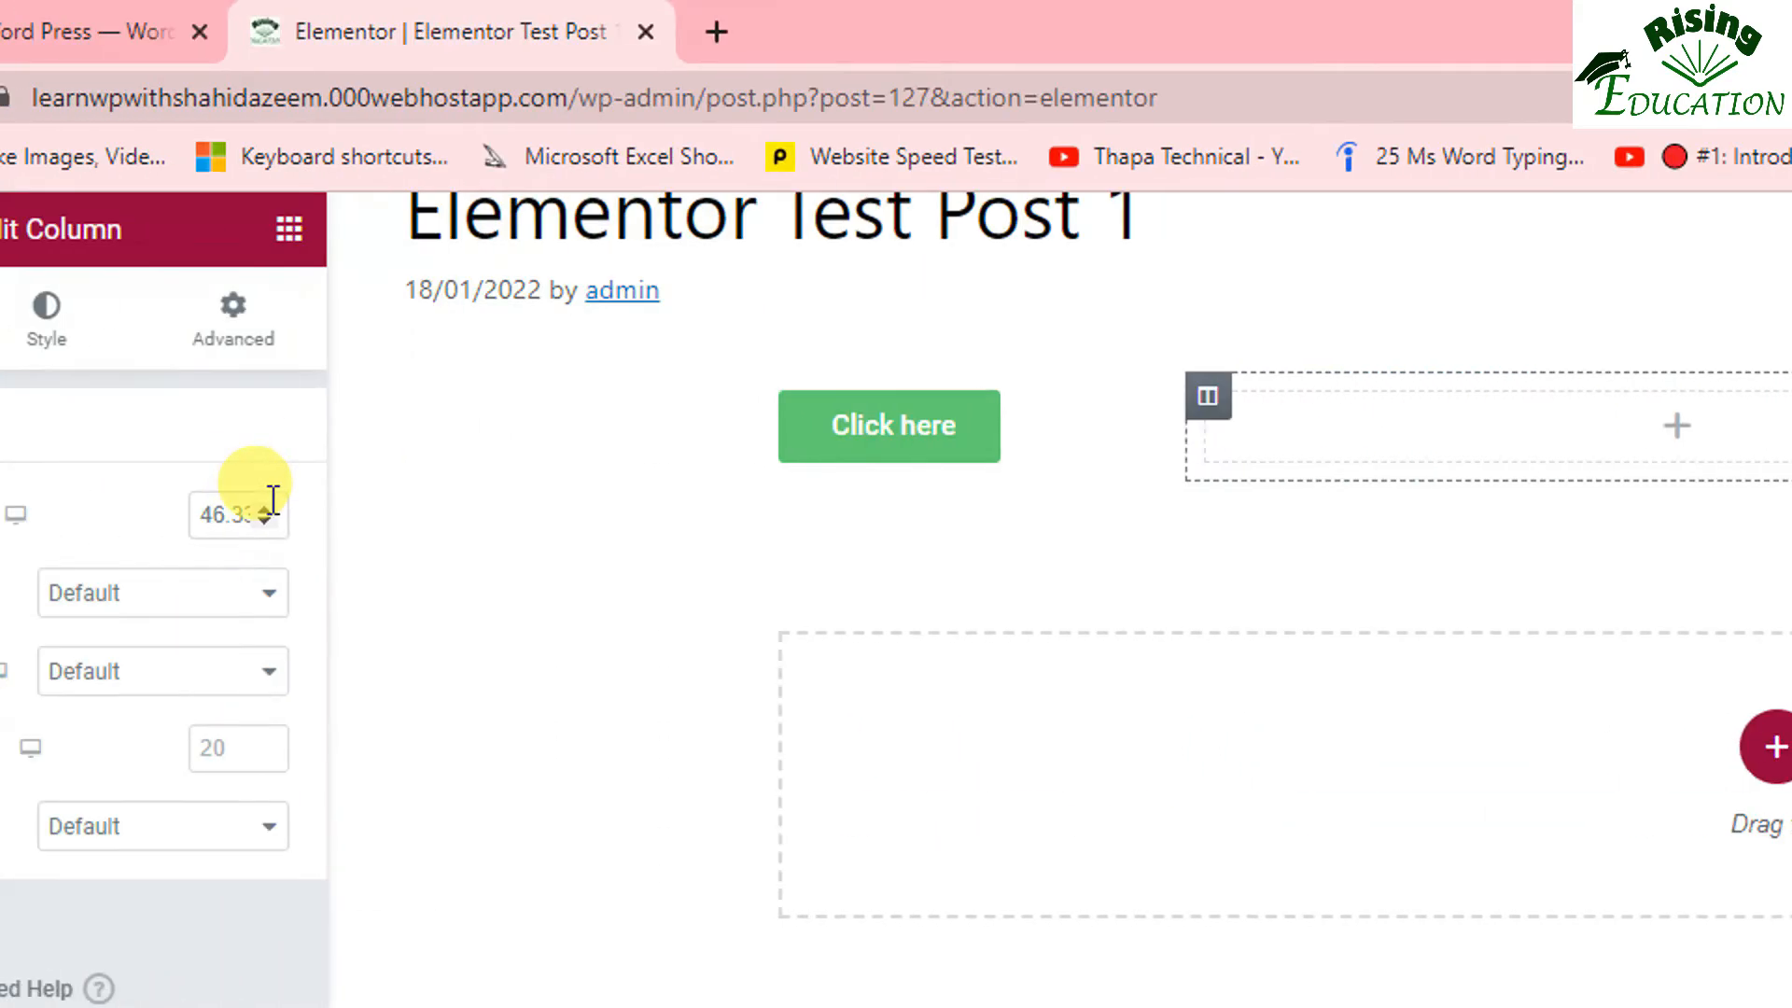
left_click(273, 514)
type("30")
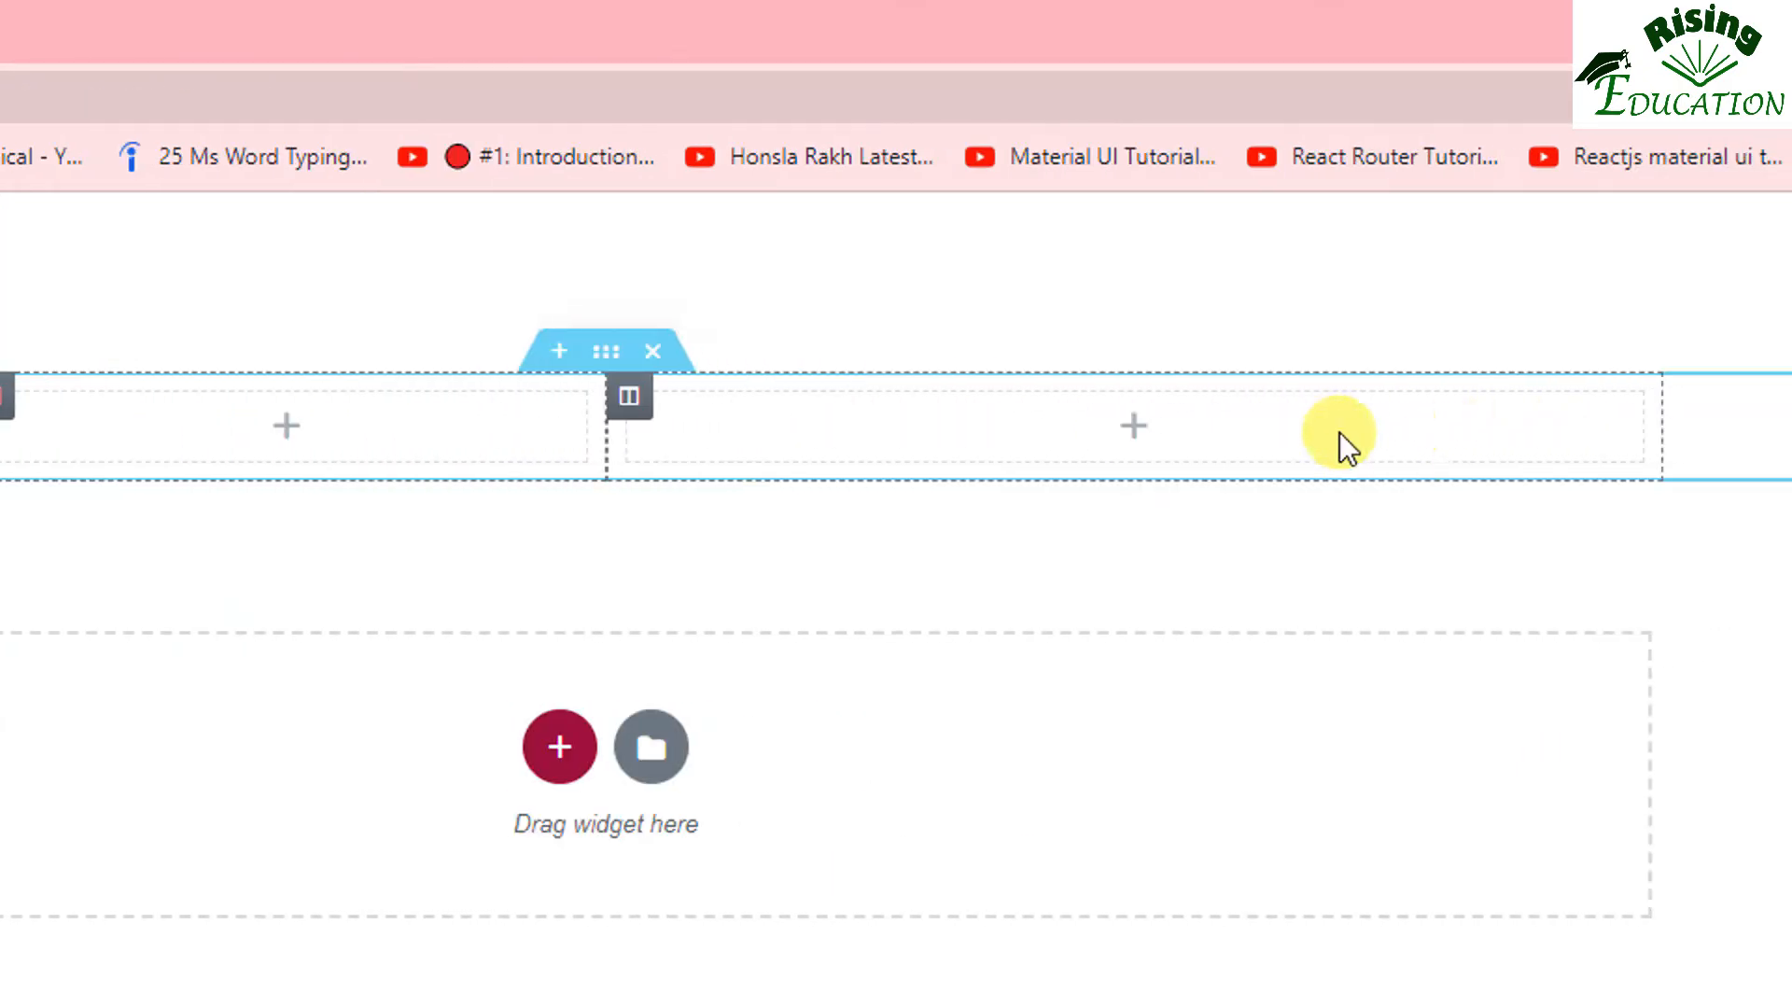
Look through the third column's vertical alignment options and set its horizontal alignment to End.
left_click(629, 401)
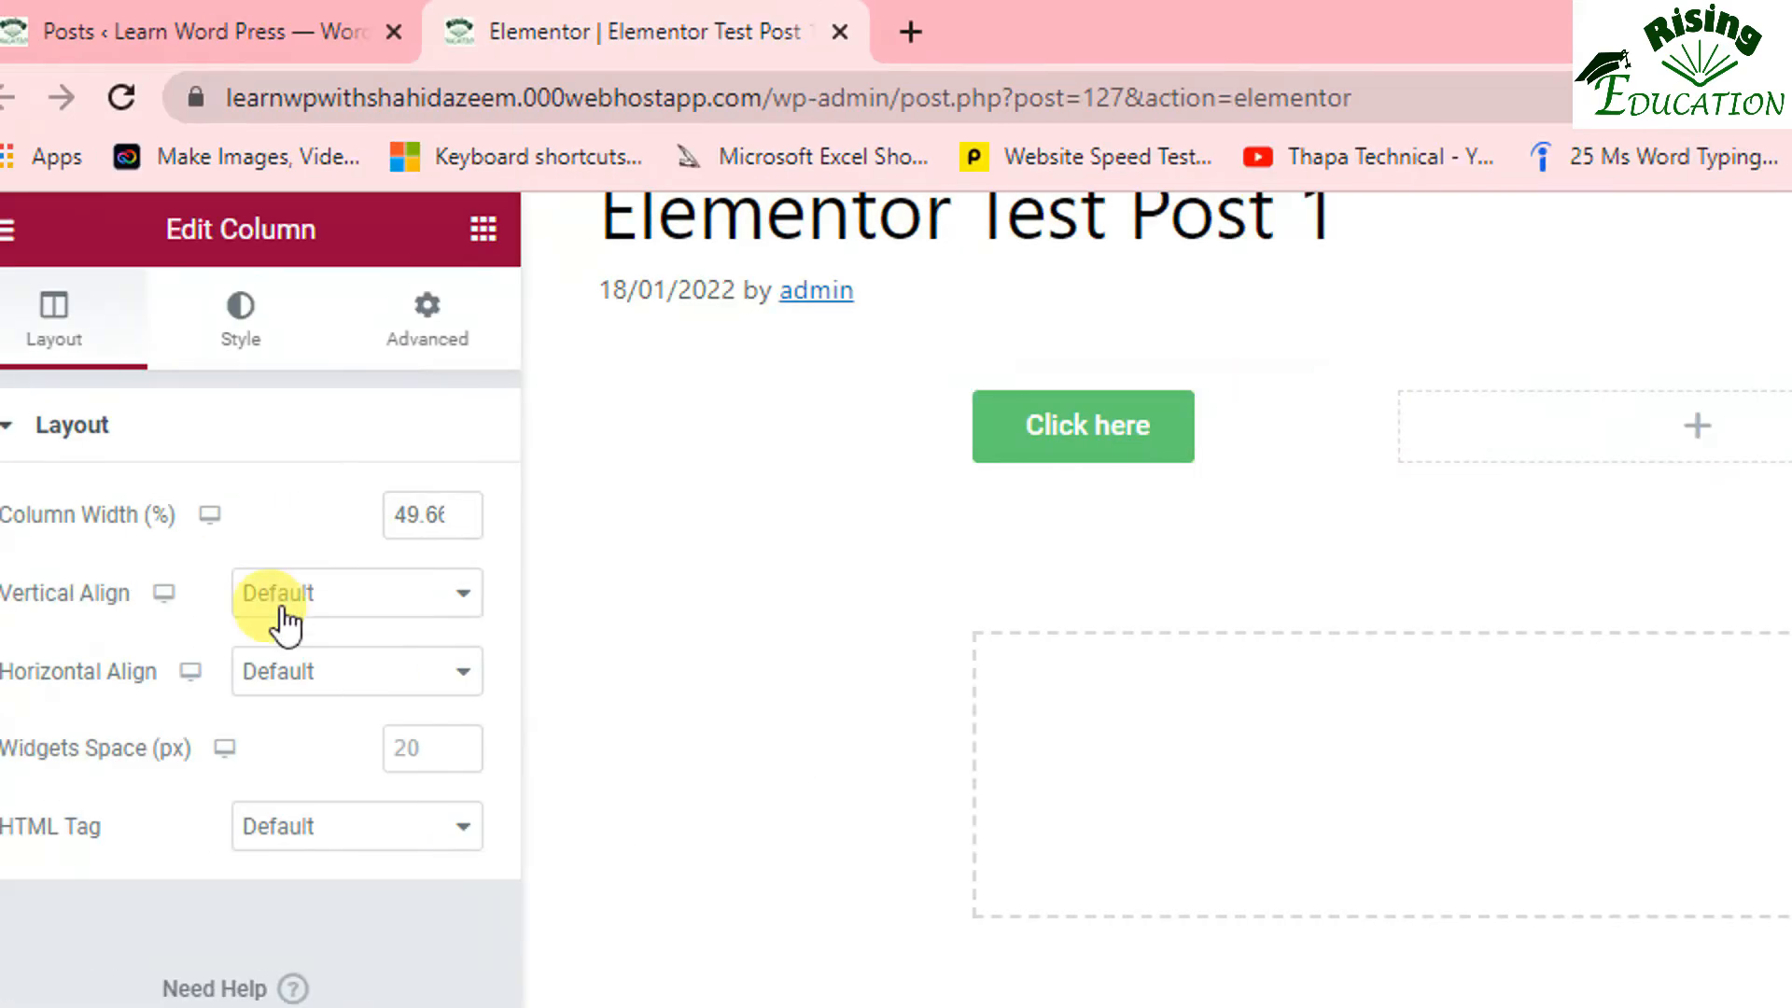
left_click(391, 618)
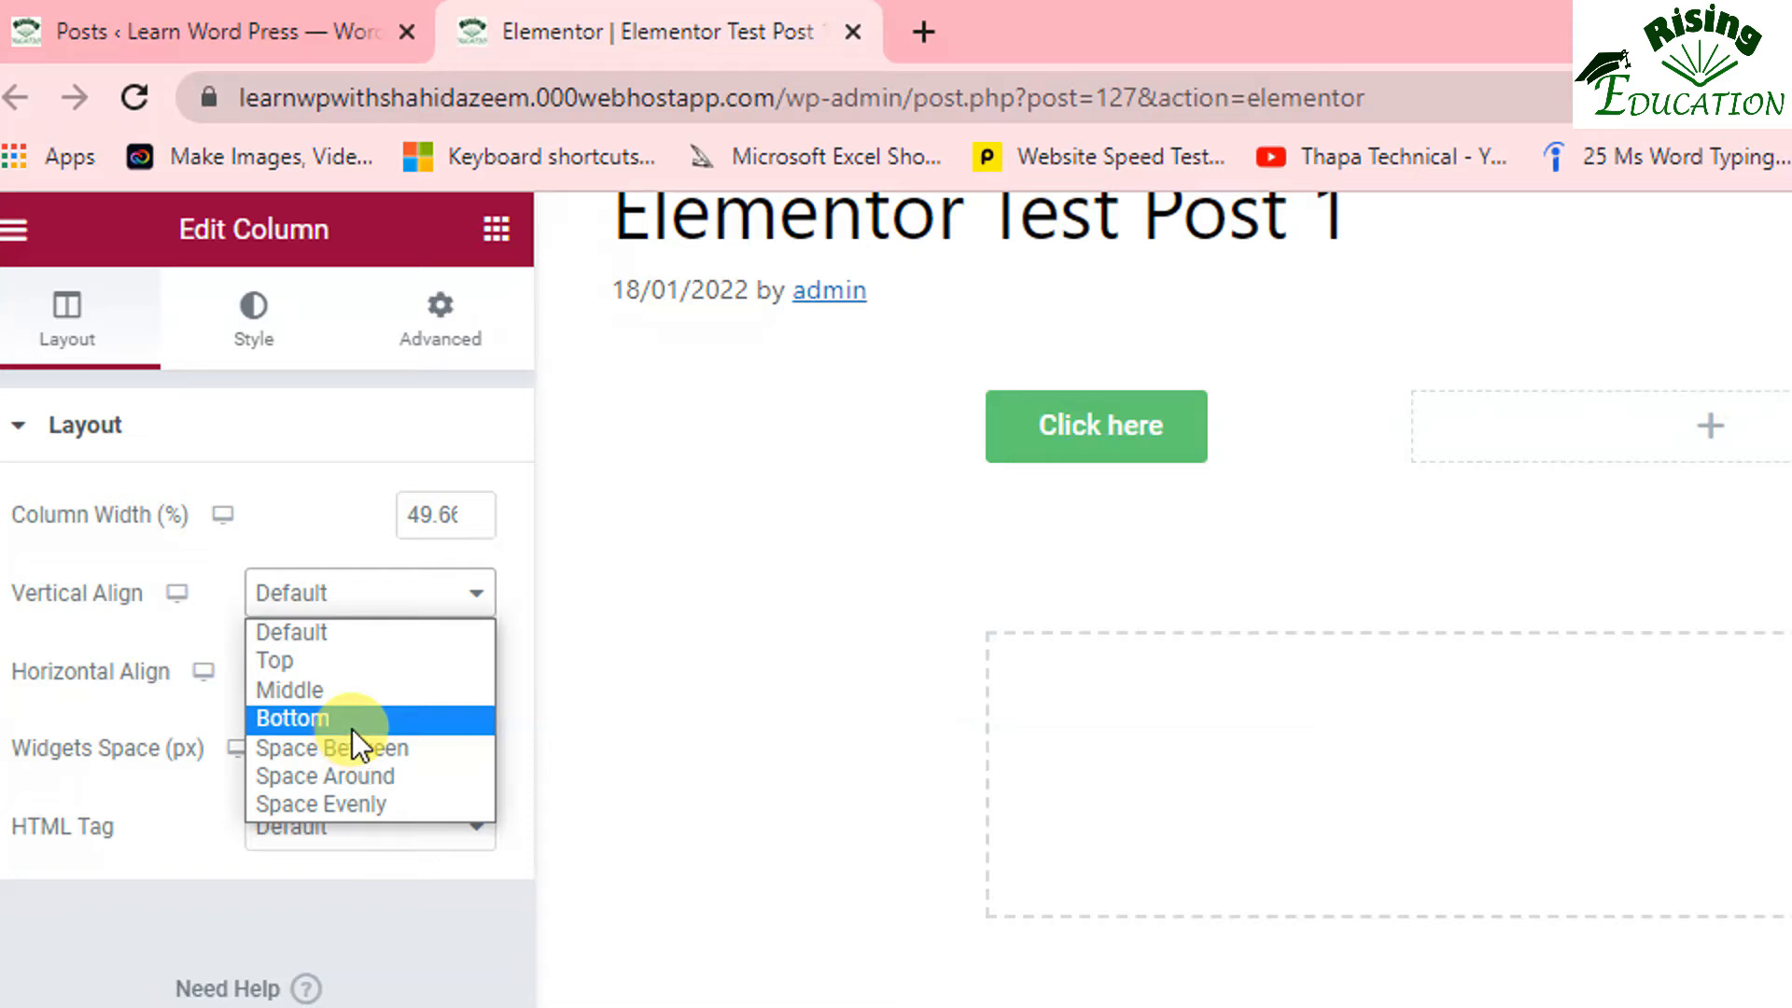
left_click(631, 705)
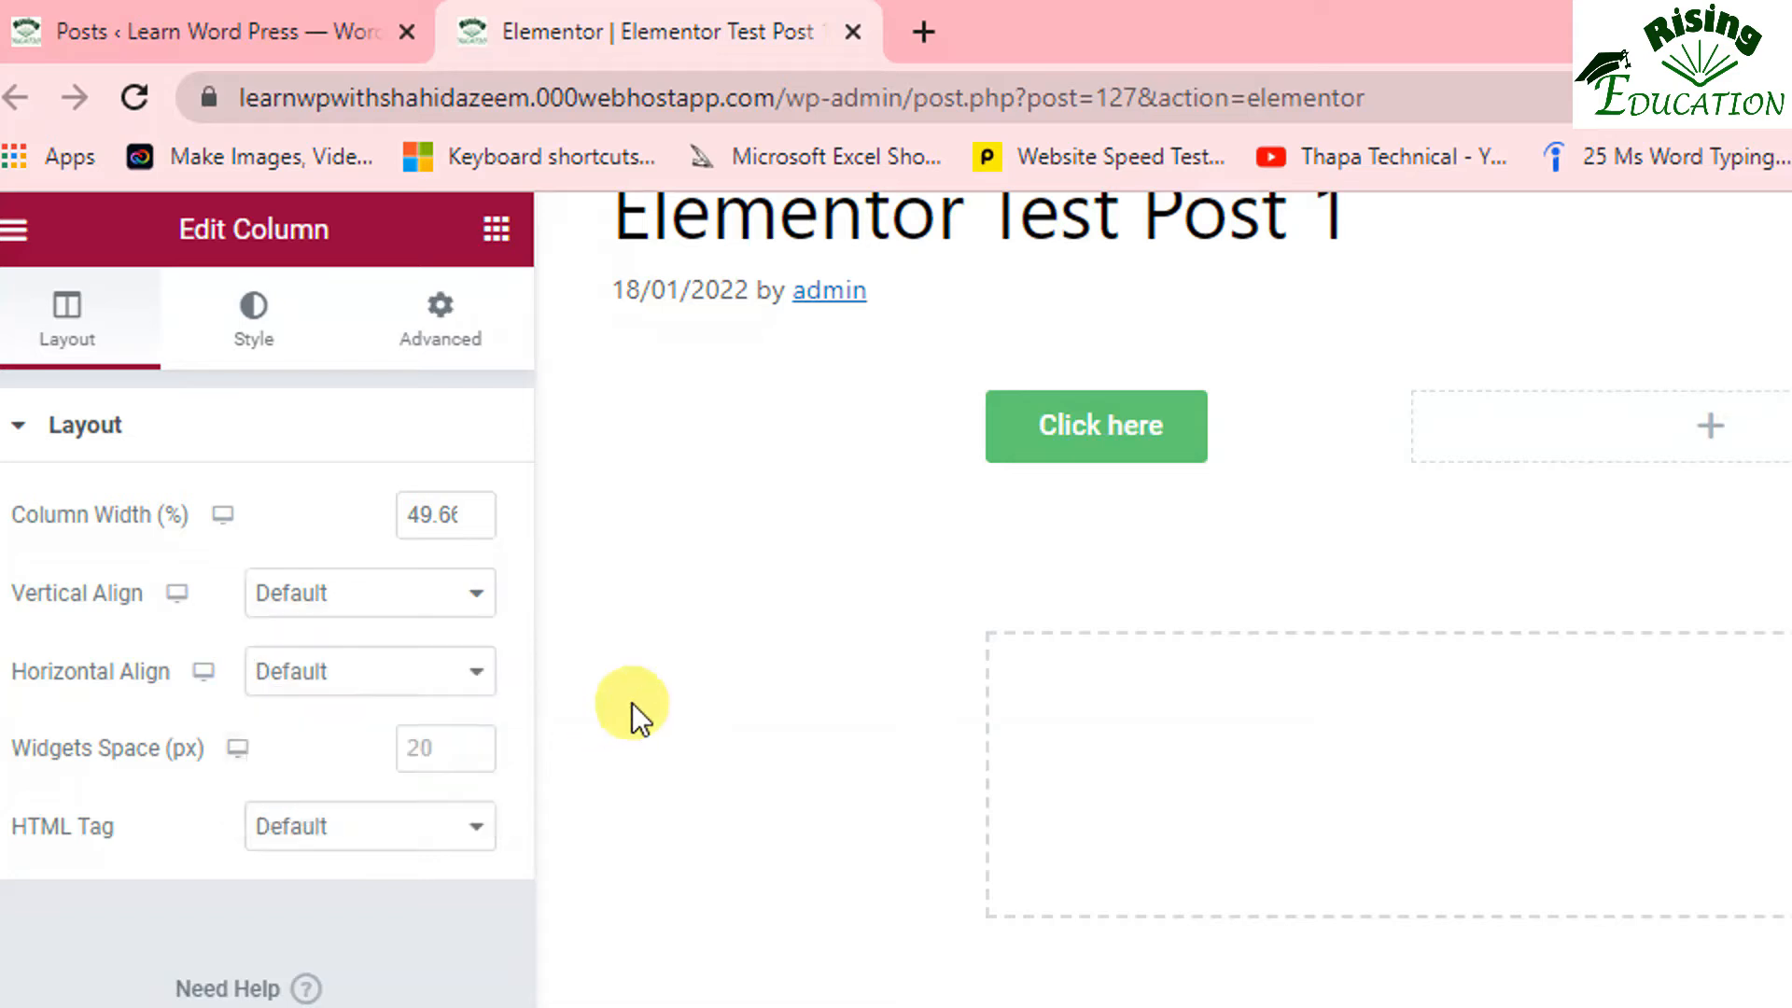
left_click(495, 698)
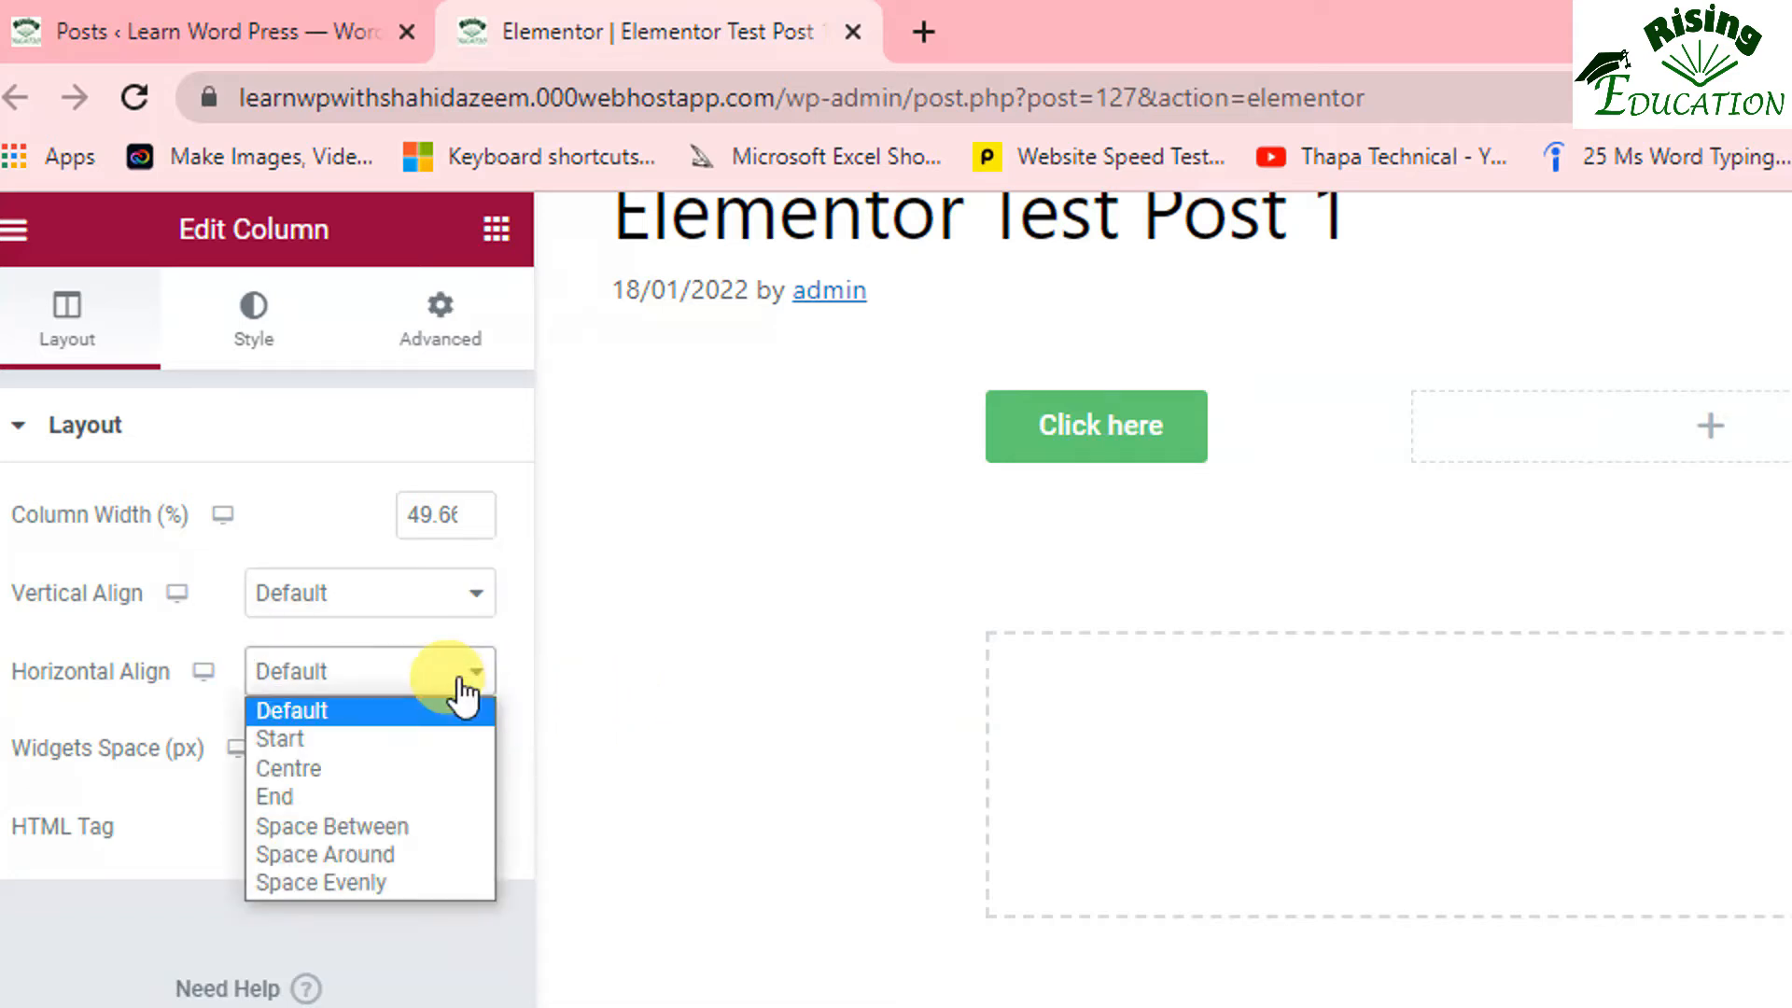
left_click(271, 796)
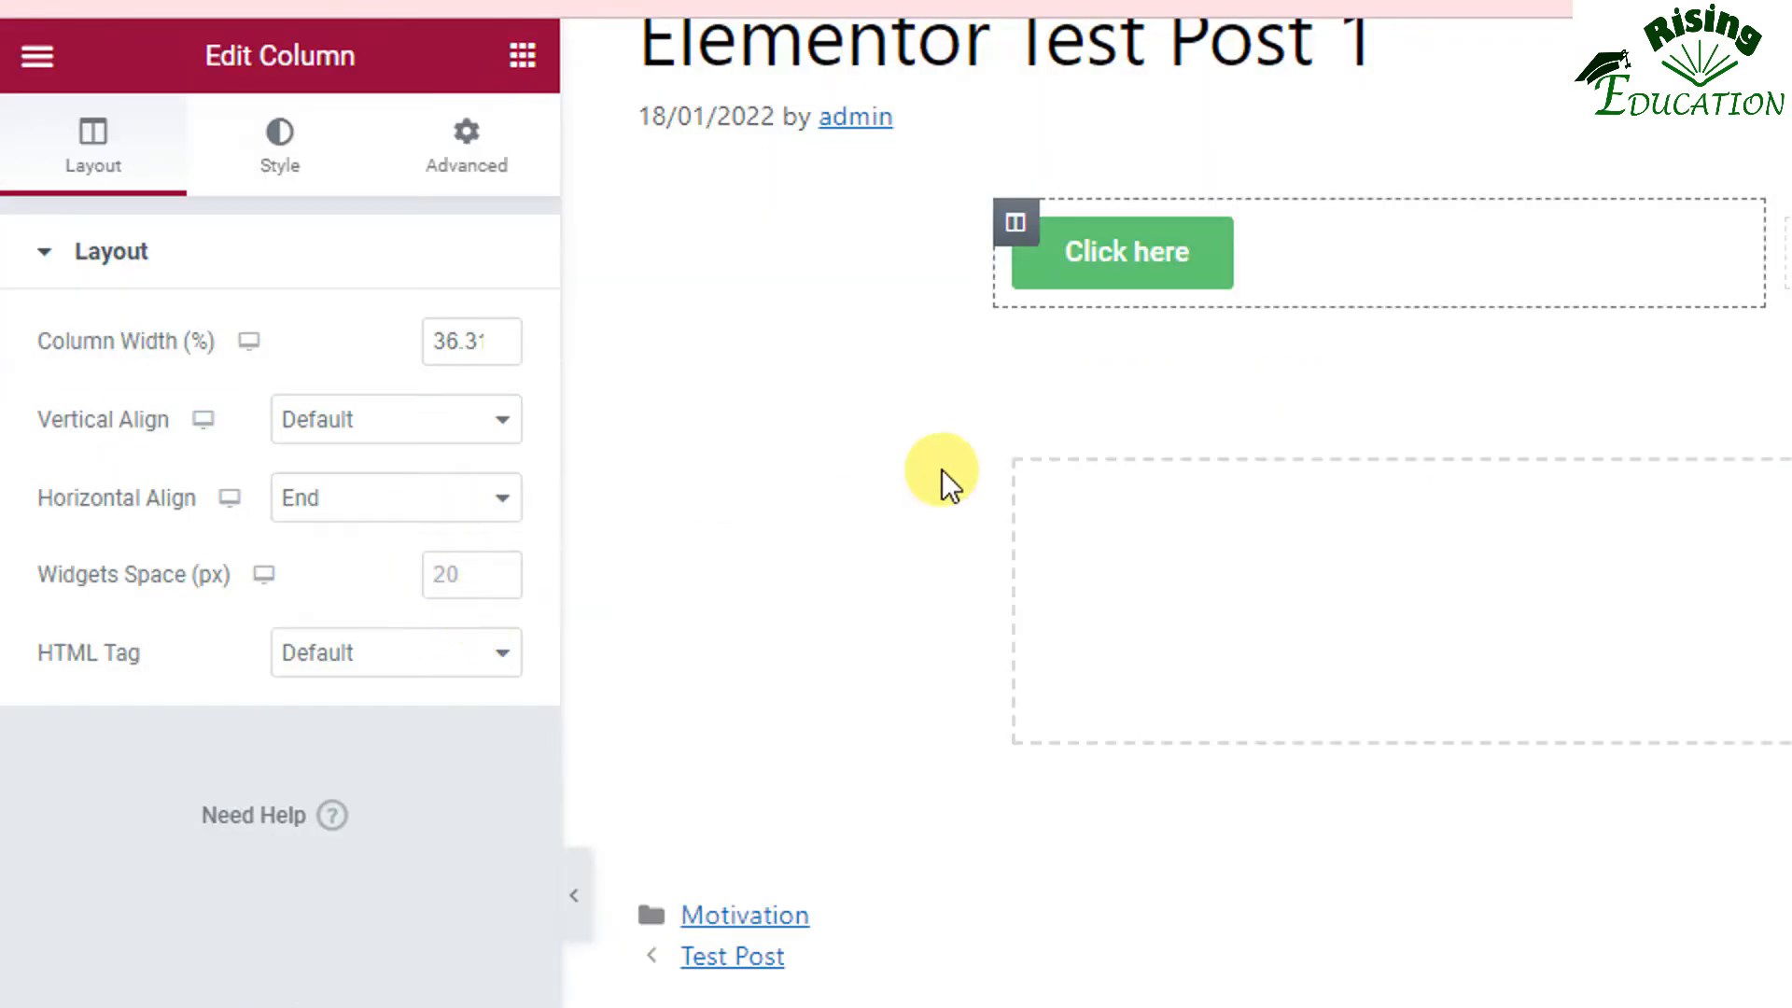
Duplicate the button inside the first column and set that column's widgets space to 10 px.
right_click(1120, 233)
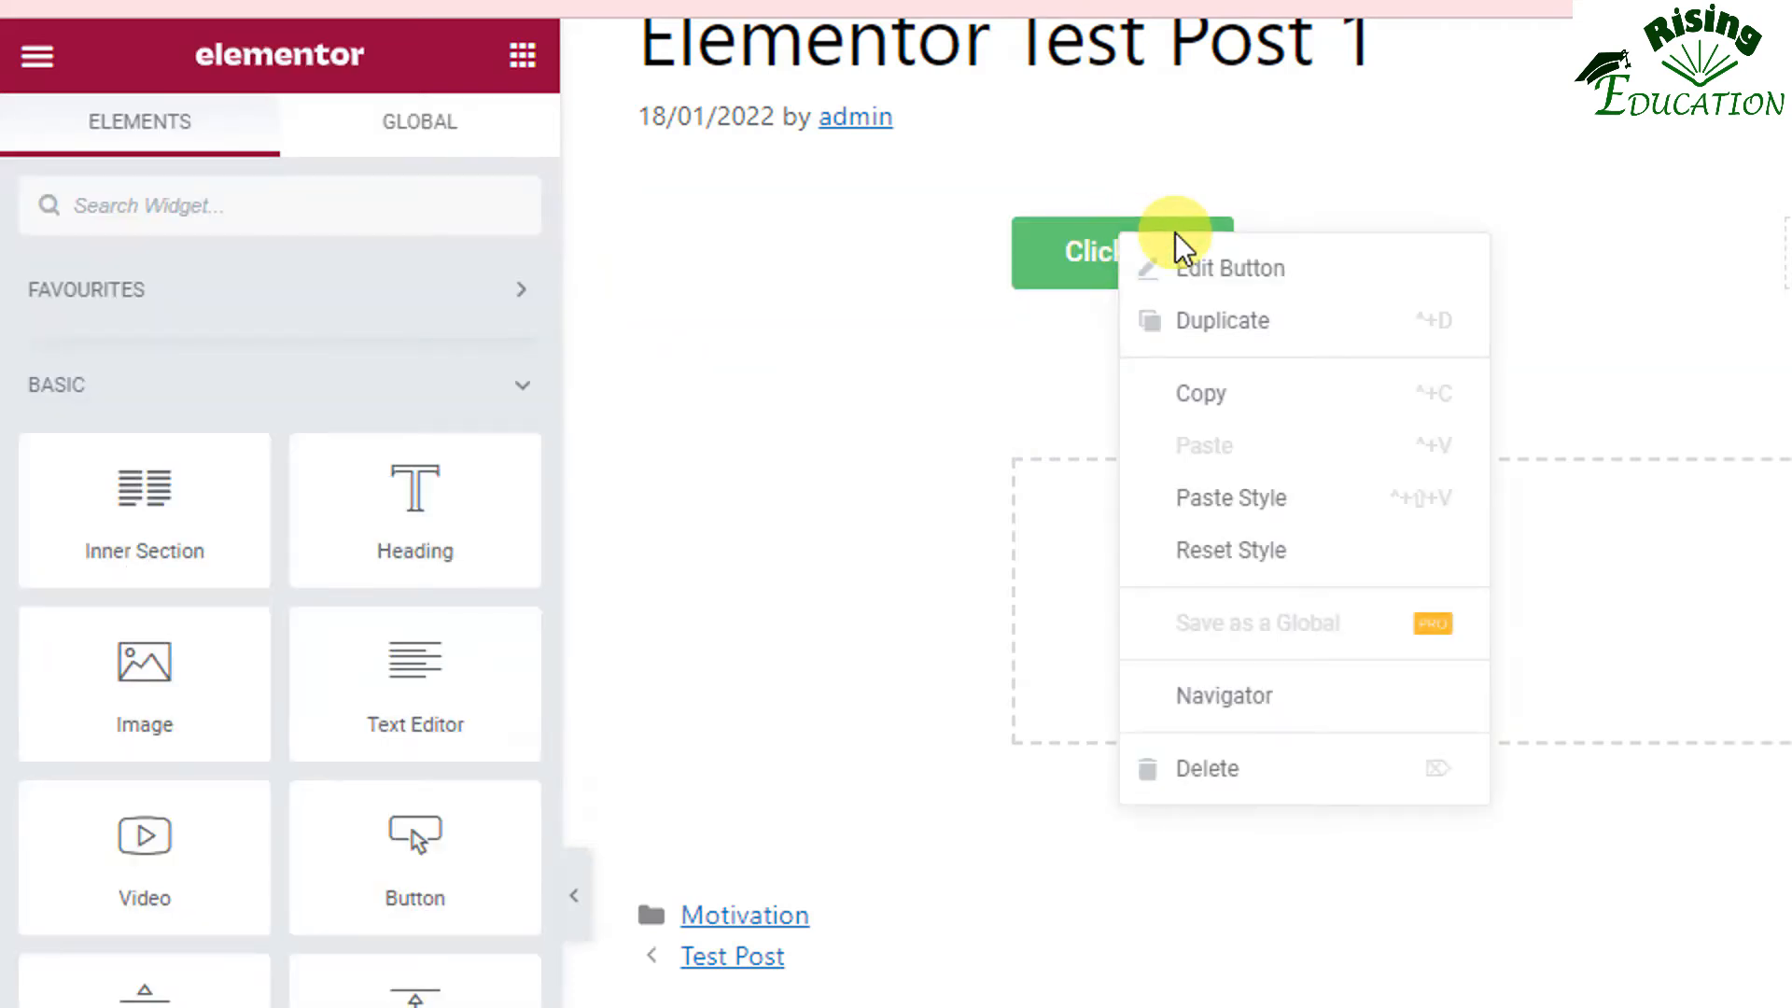
left_click(1183, 345)
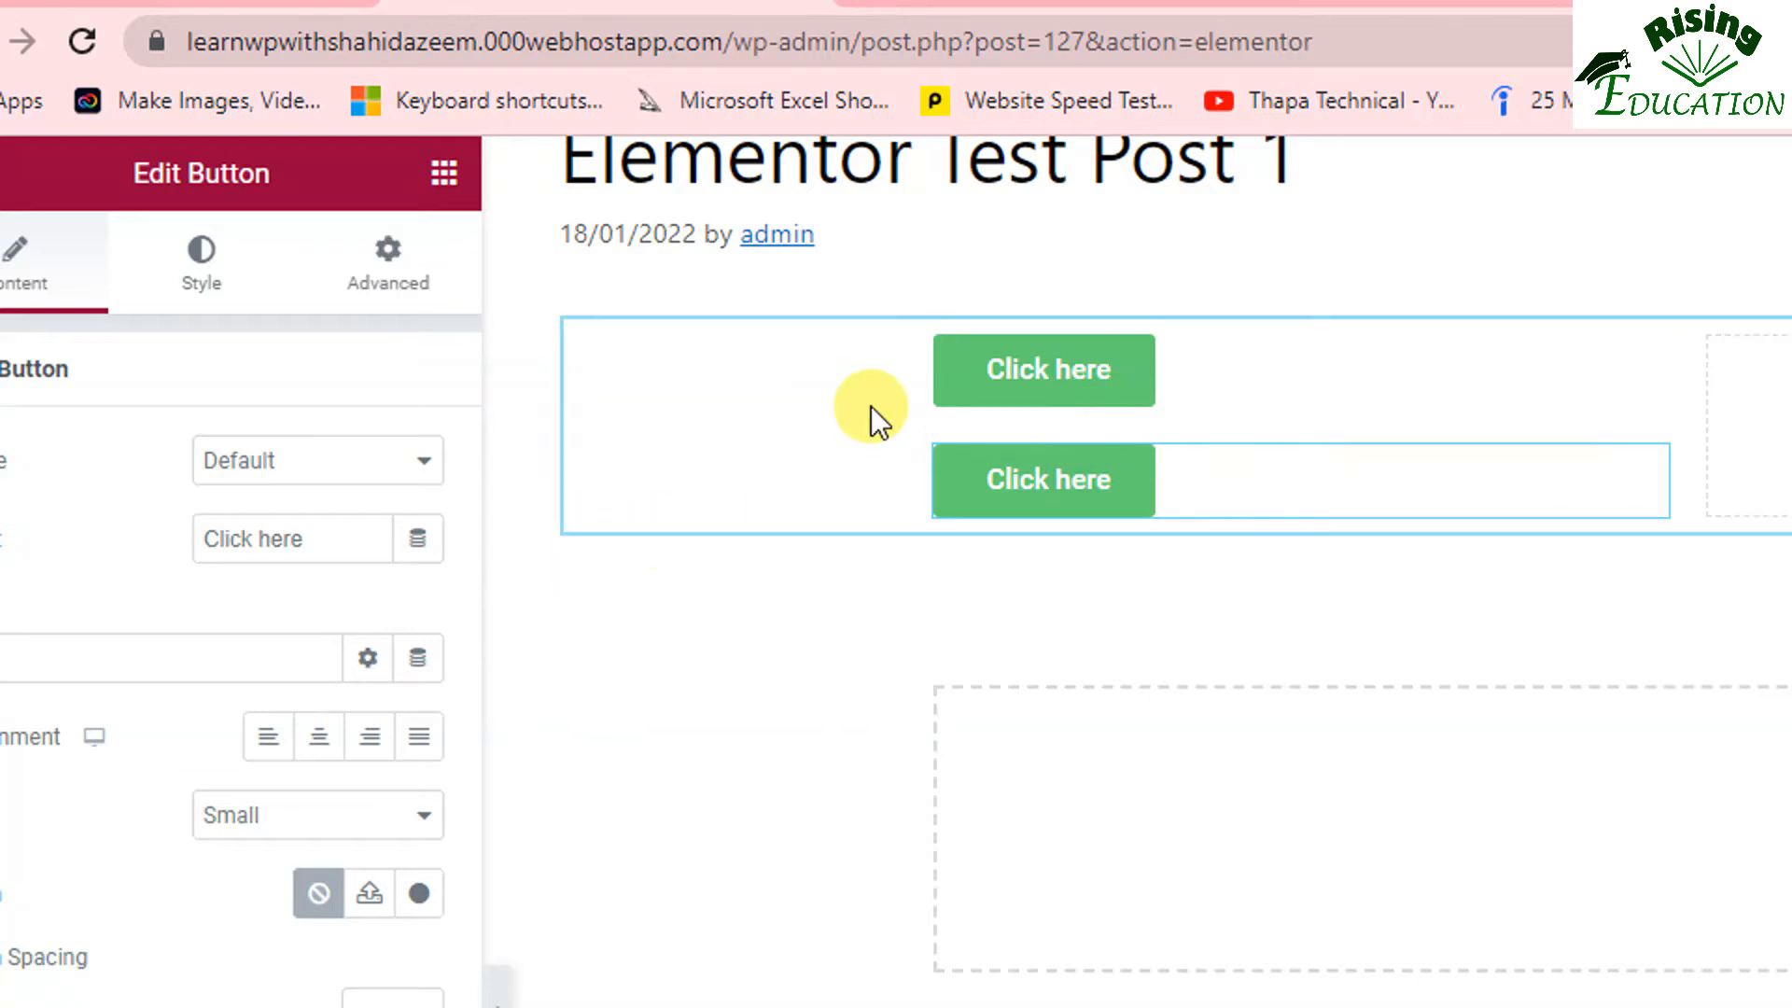
left_click(936, 340)
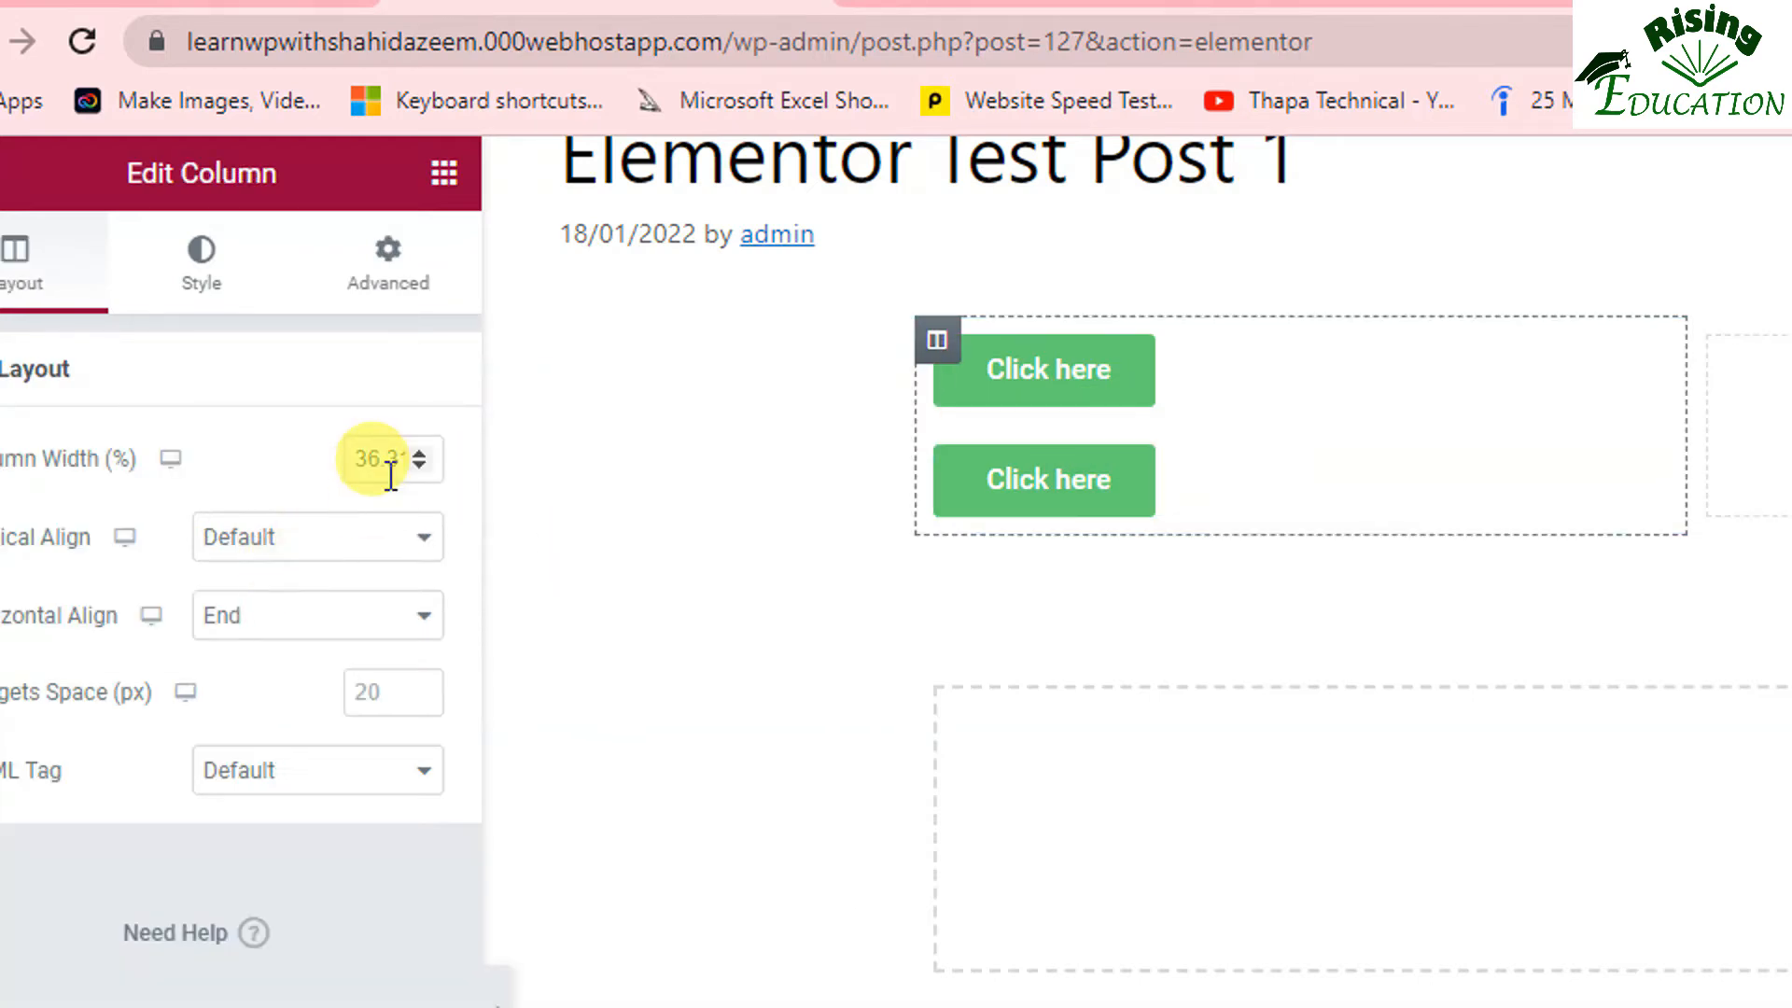
left_click(358, 679)
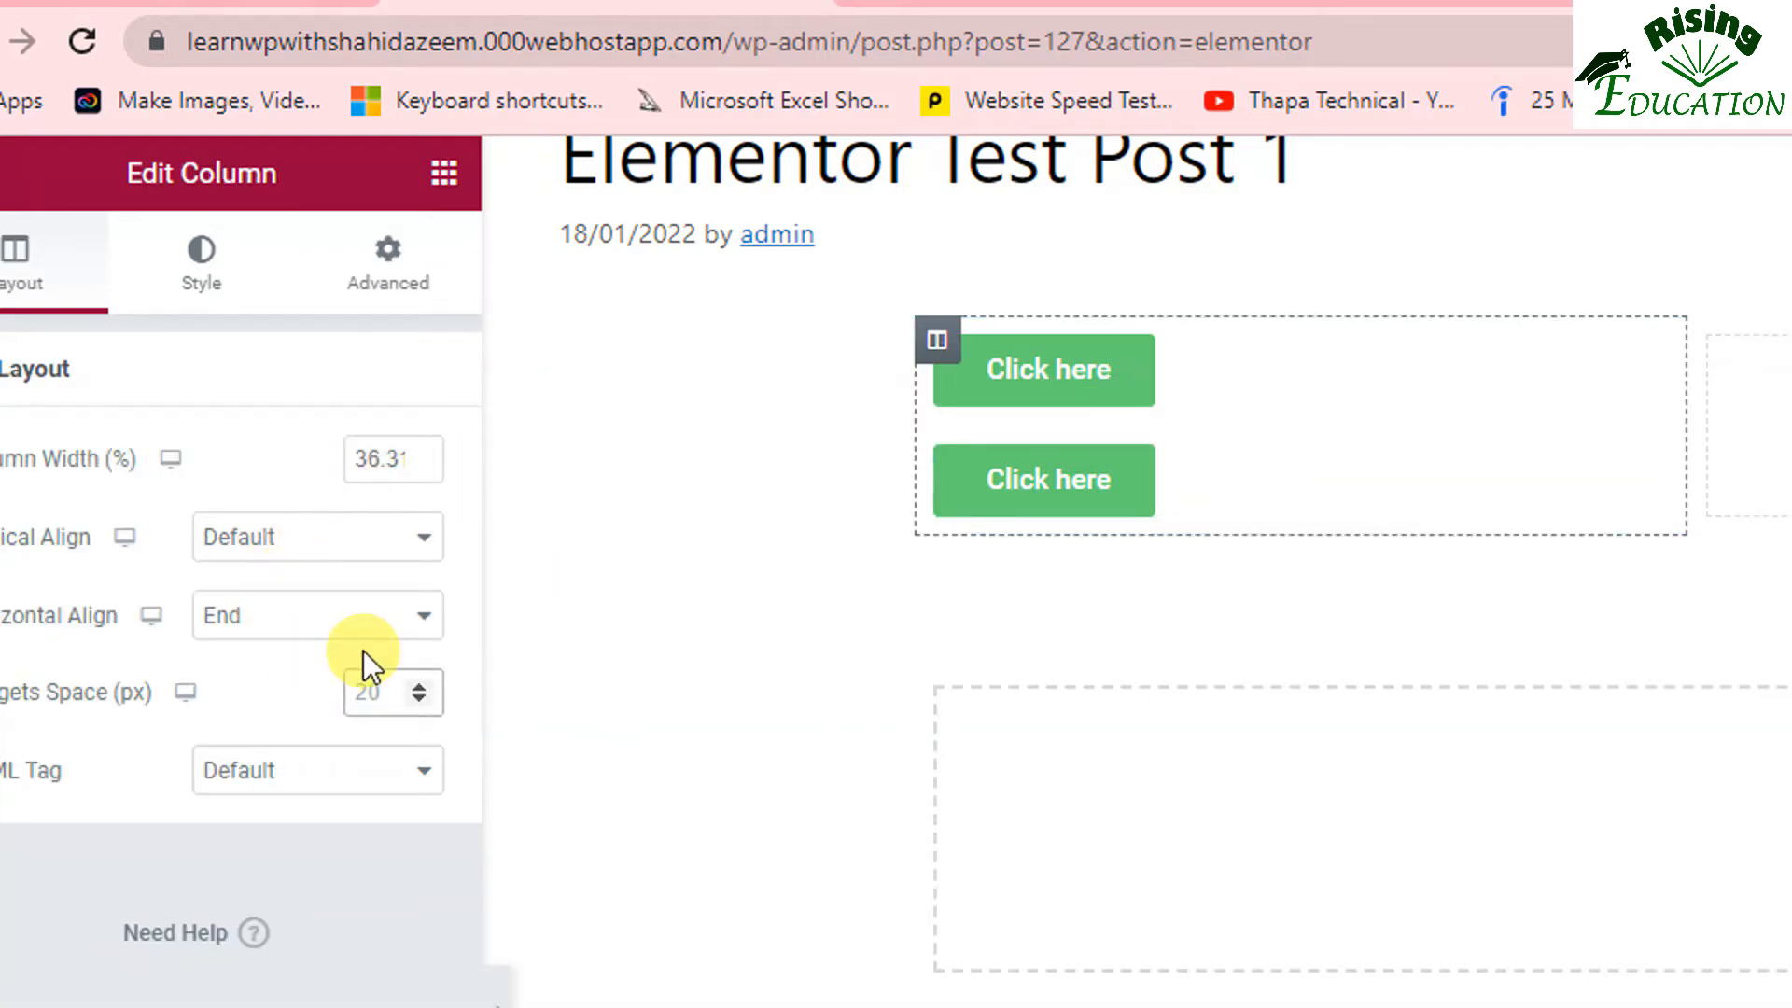
type("10")
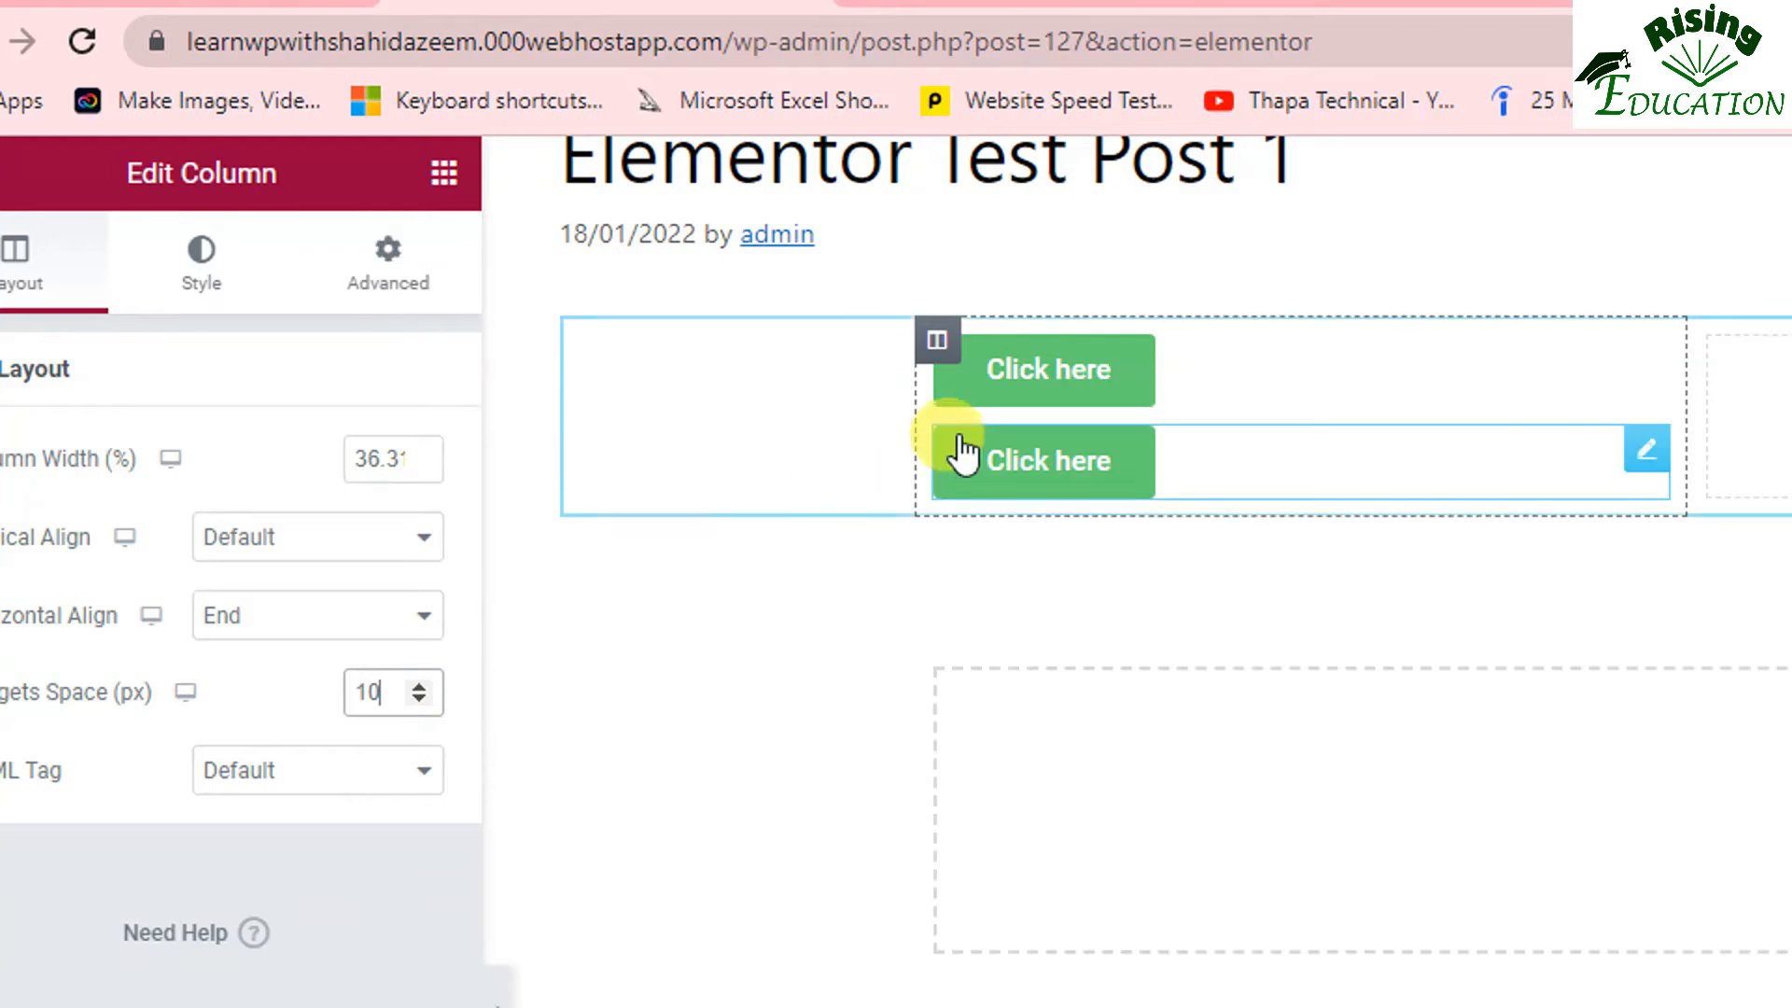
Set the first column's widgets space to 0 px, and raise it gradually to 18 px.
double_click(380, 691)
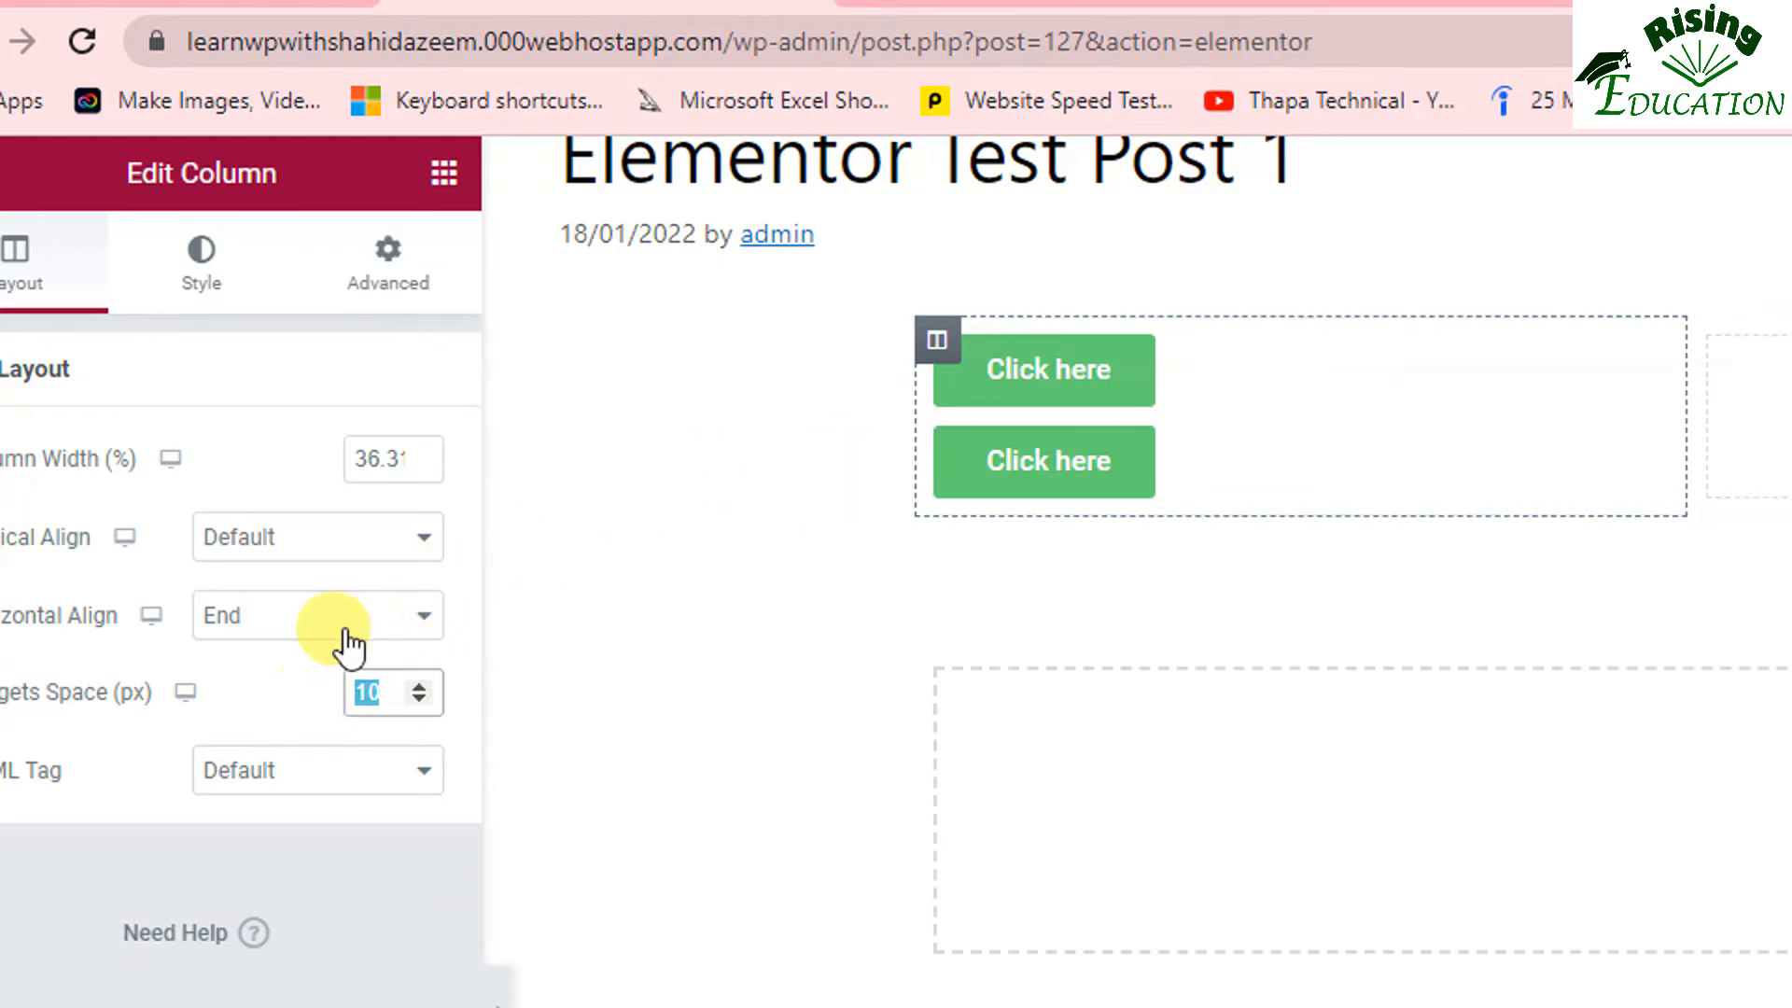
type("0")
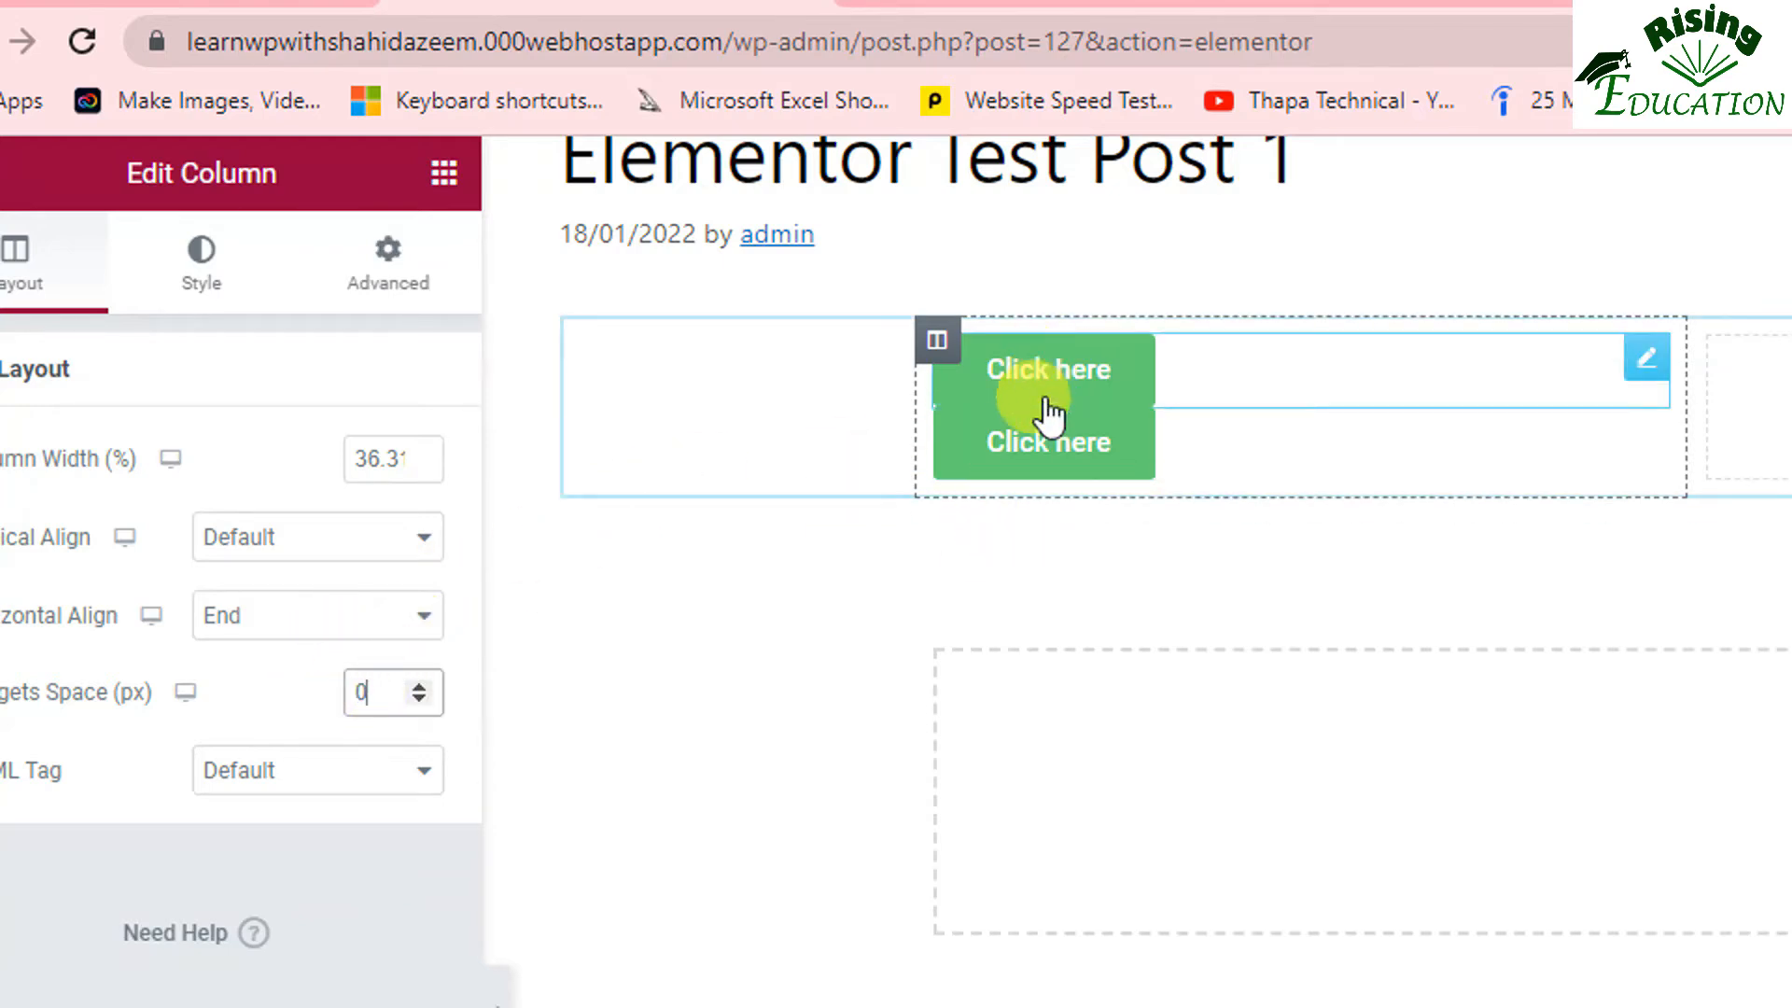
triple_click(422, 687)
double_click(423, 687)
triple_click(422, 686)
double_click(423, 687)
double_click(423, 686)
double_click(422, 687)
double_click(423, 687)
double_click(422, 686)
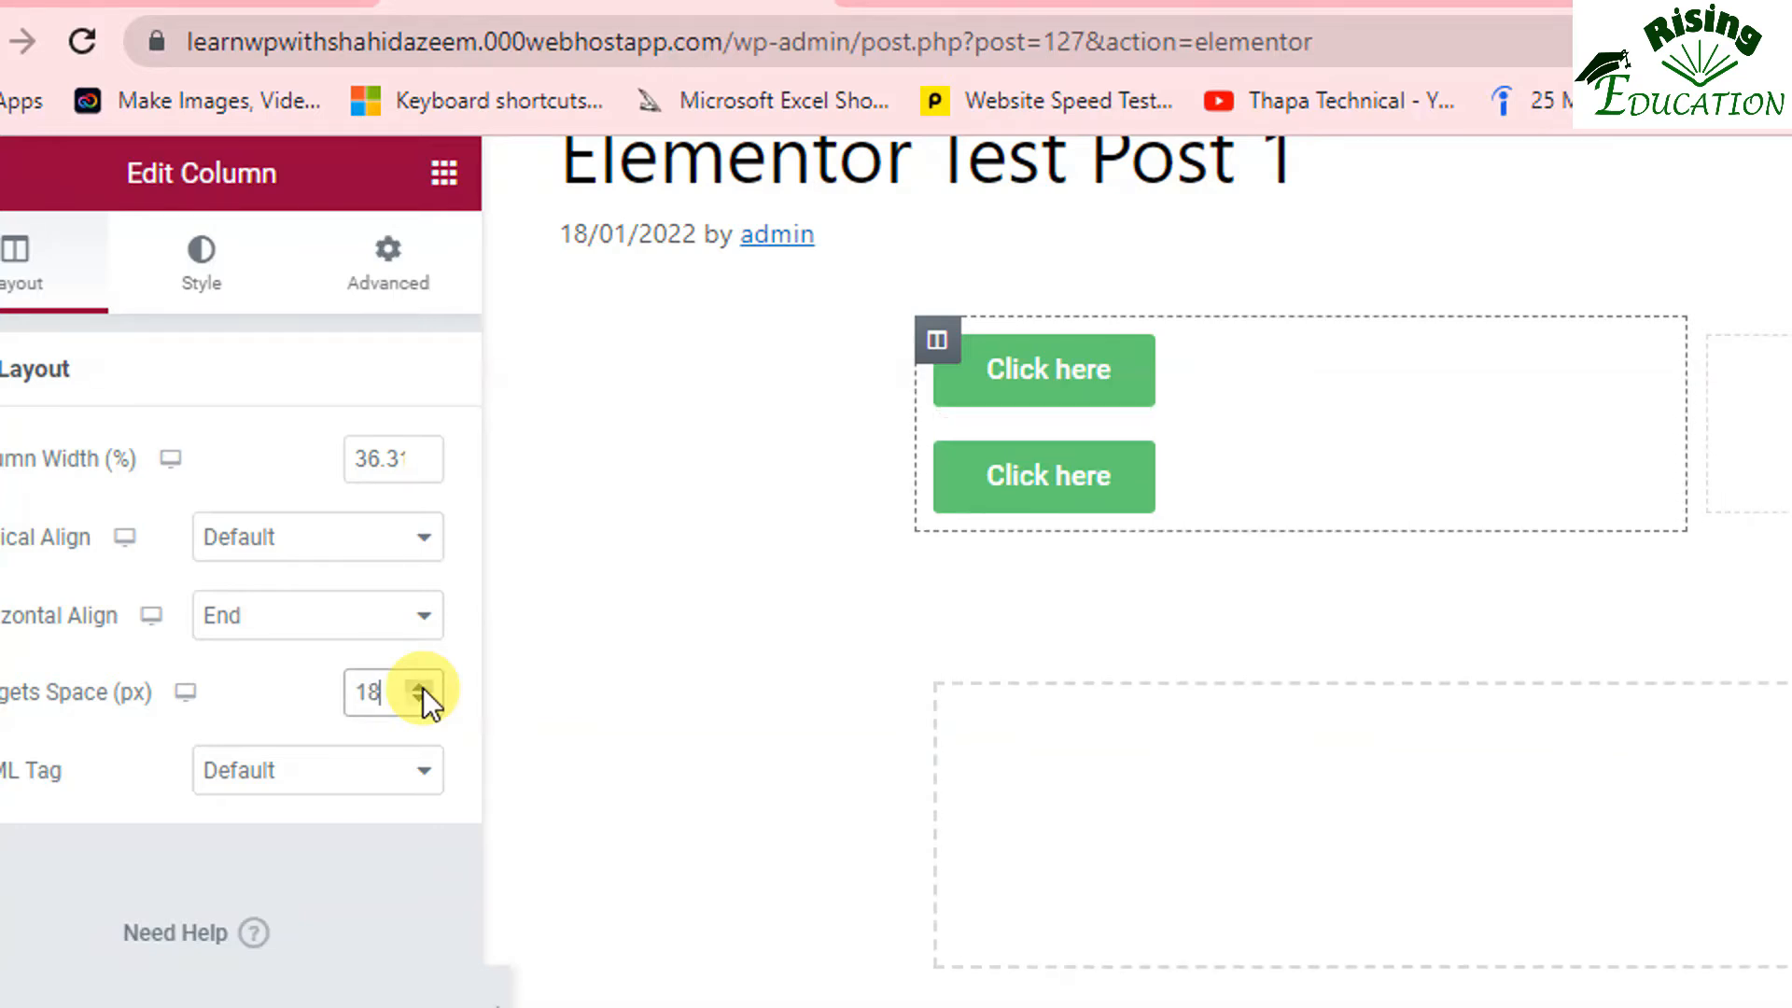
Lower the first column's widgets space to 10 px.
double_click(422, 702)
triple_click(422, 701)
triple_click(422, 701)
left_click(422, 701)
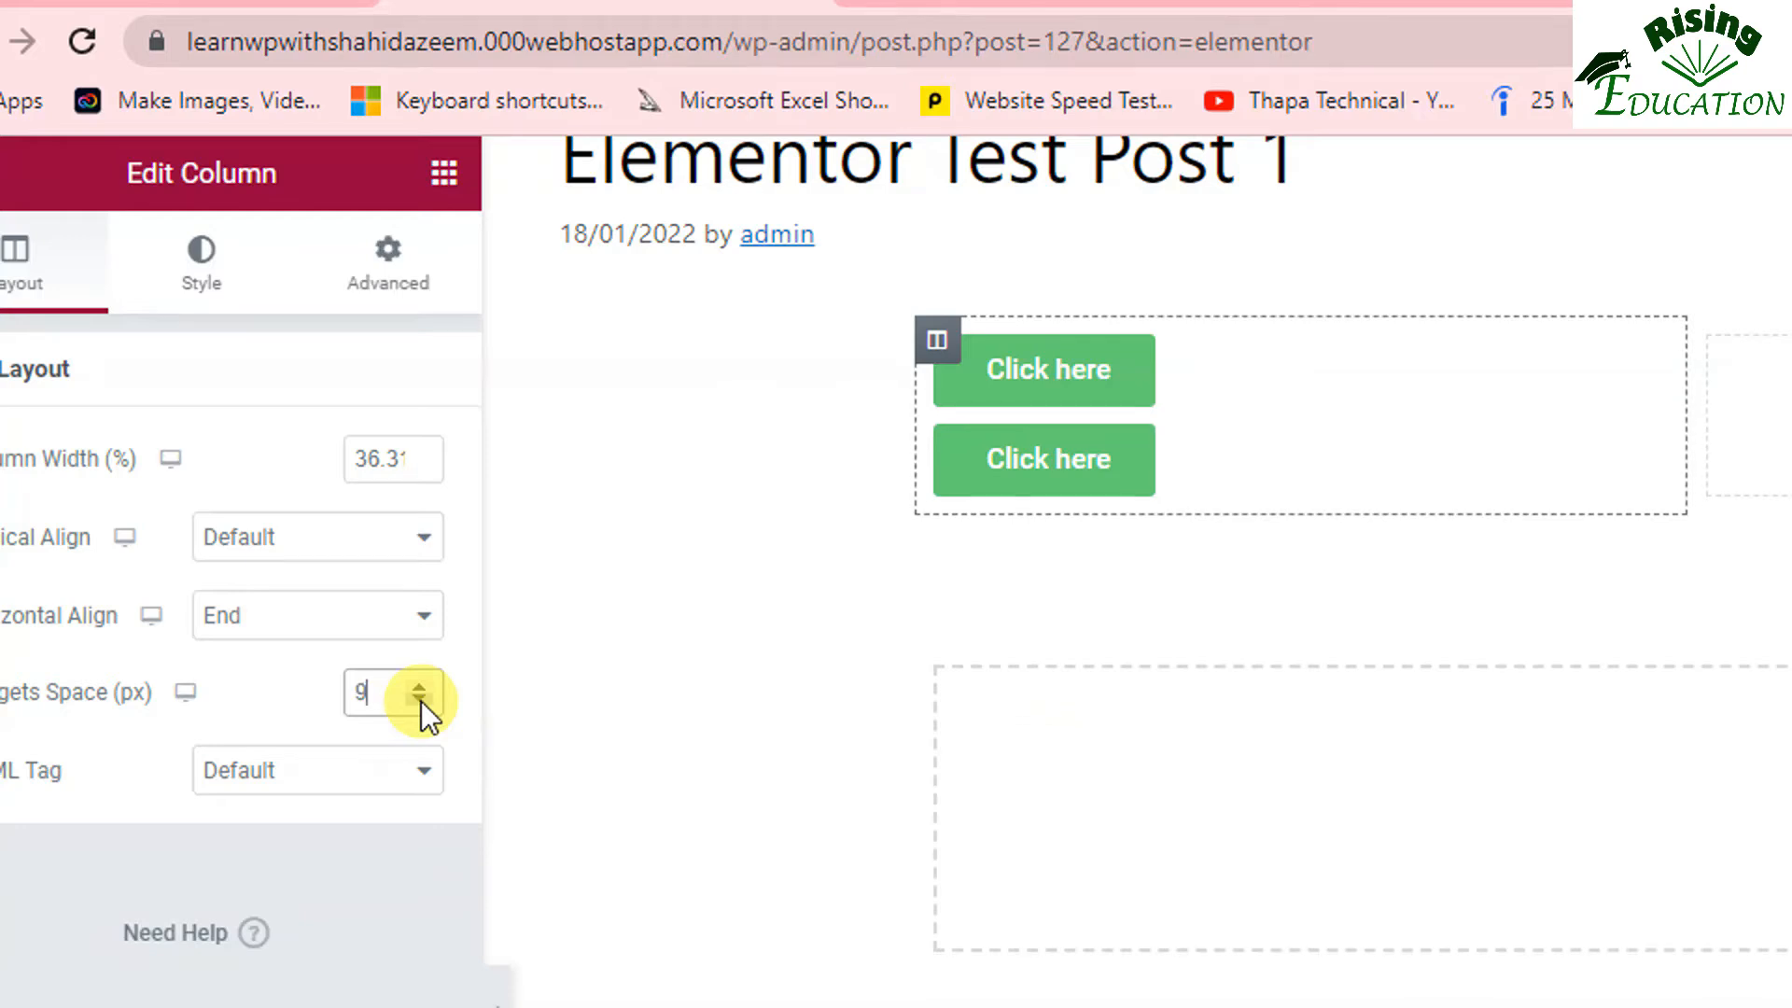
left_click(419, 687)
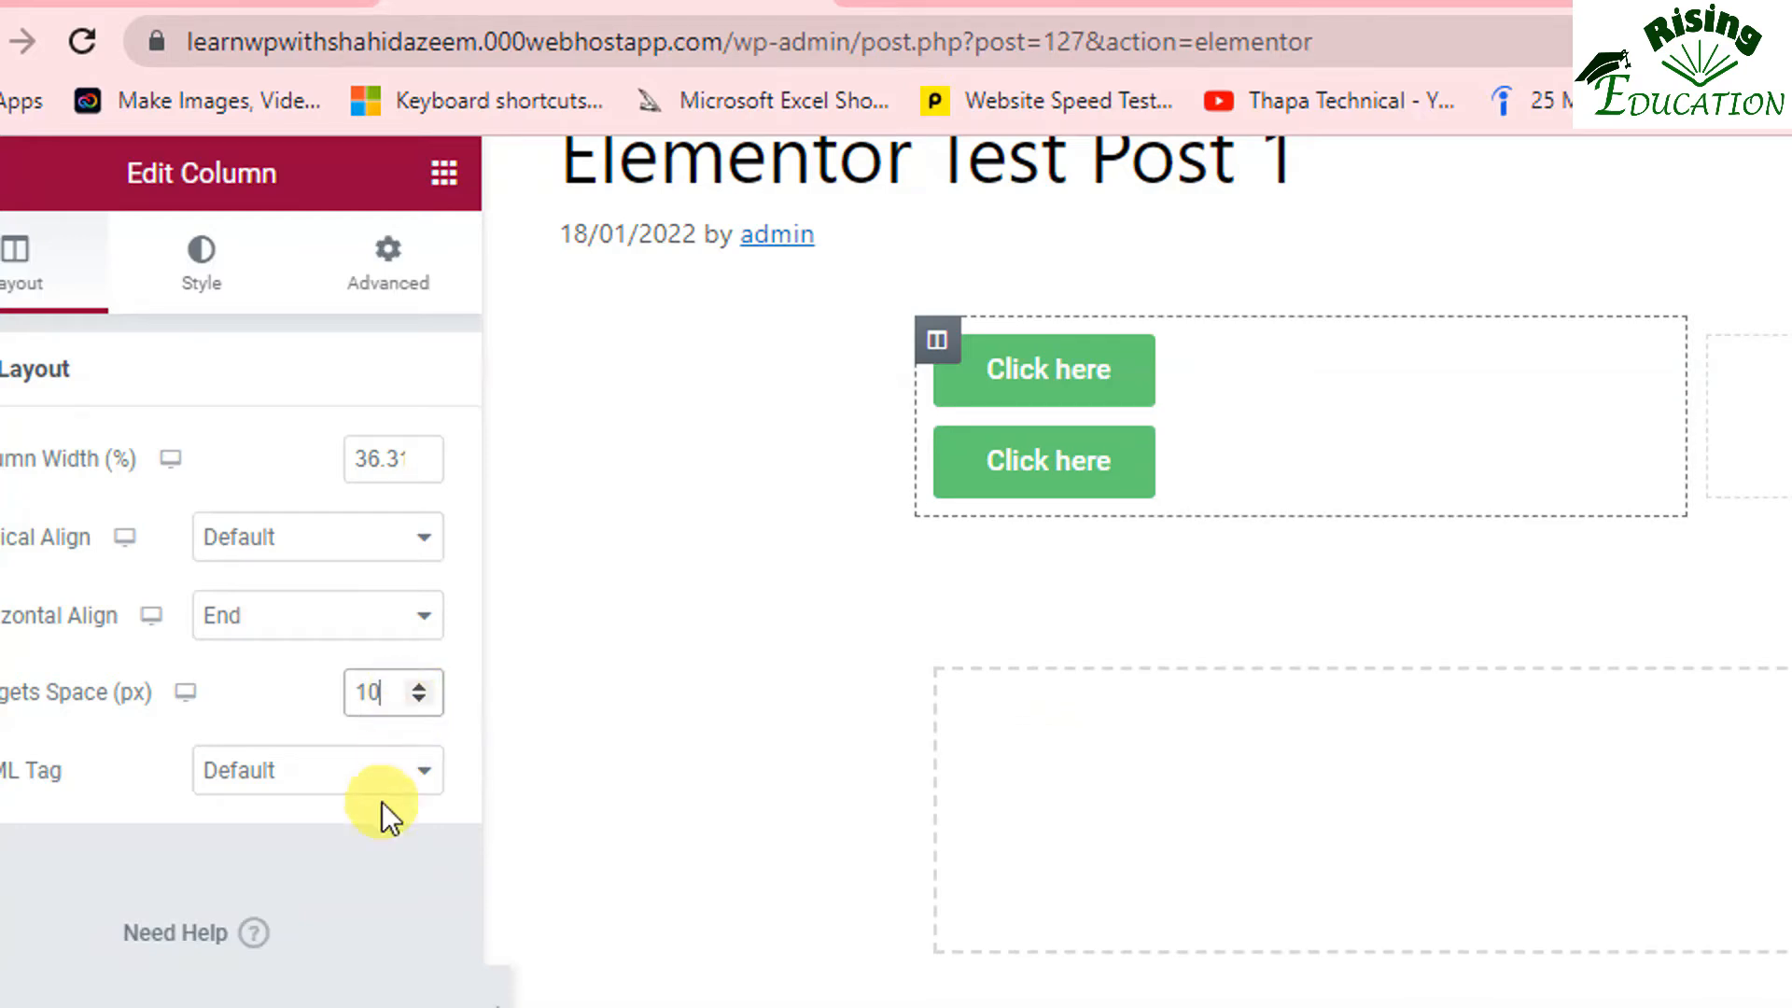
Keep the first column's HTML tag at Default and choose the Classic type for its normal background.
left_click(336, 767)
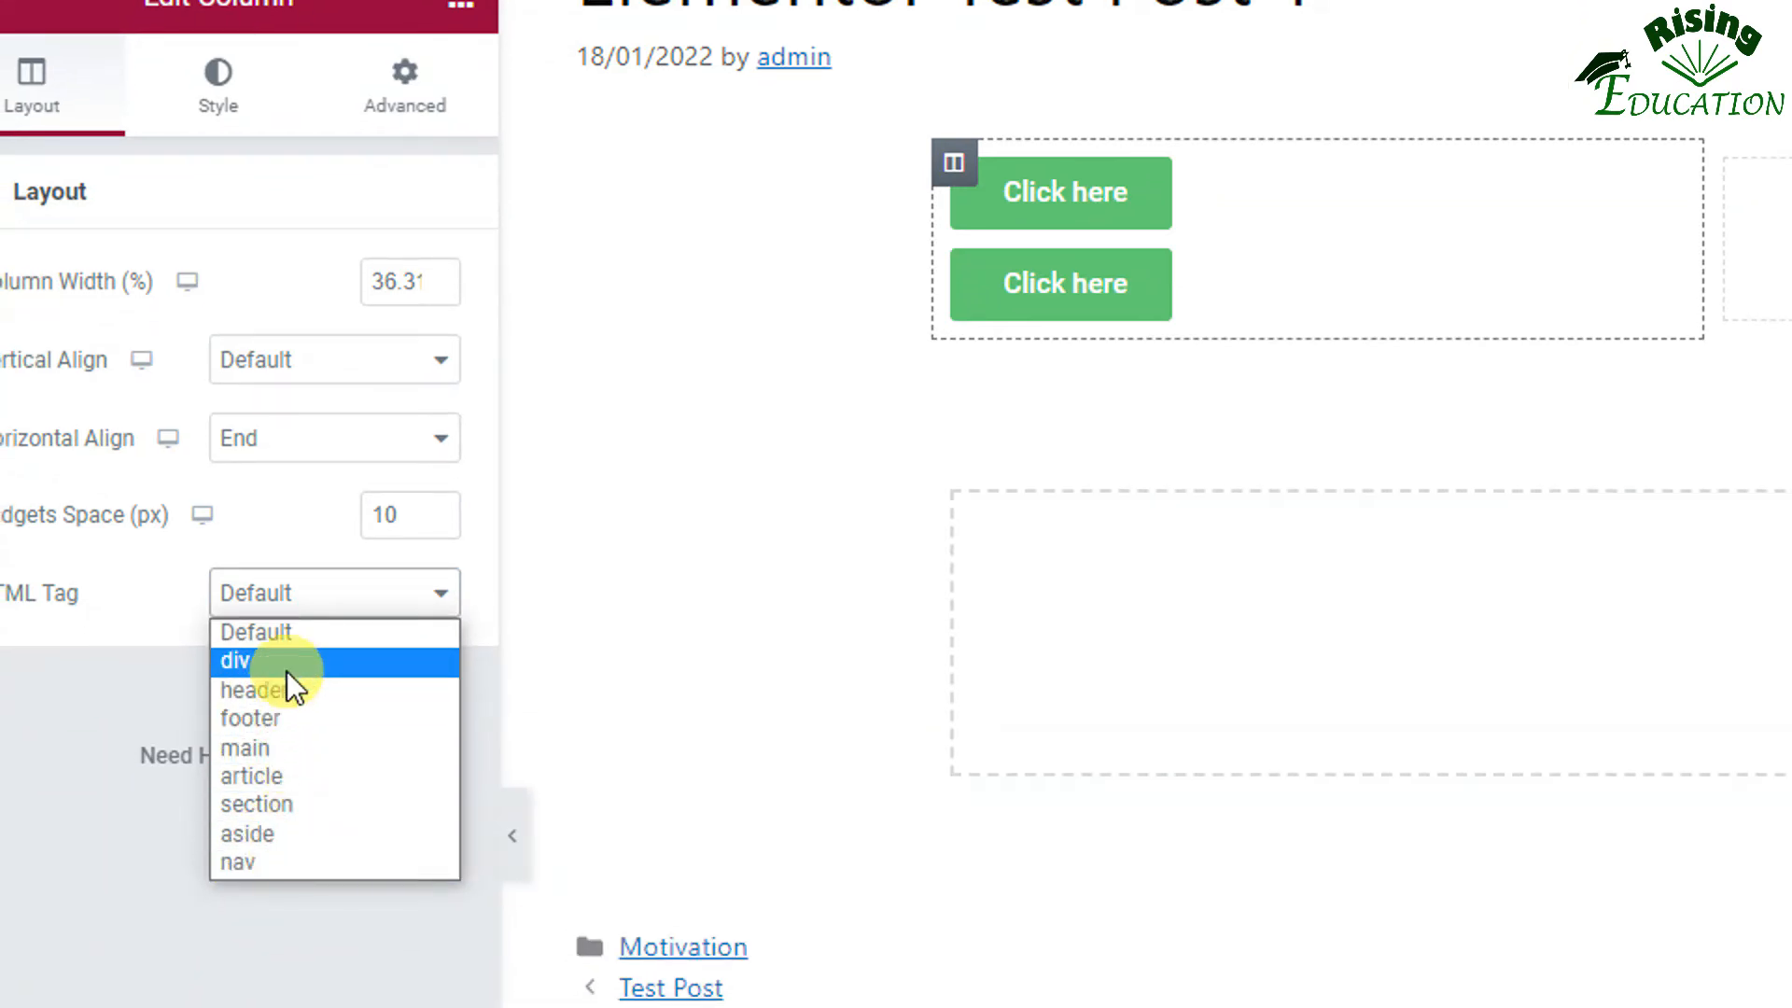
left_click(287, 636)
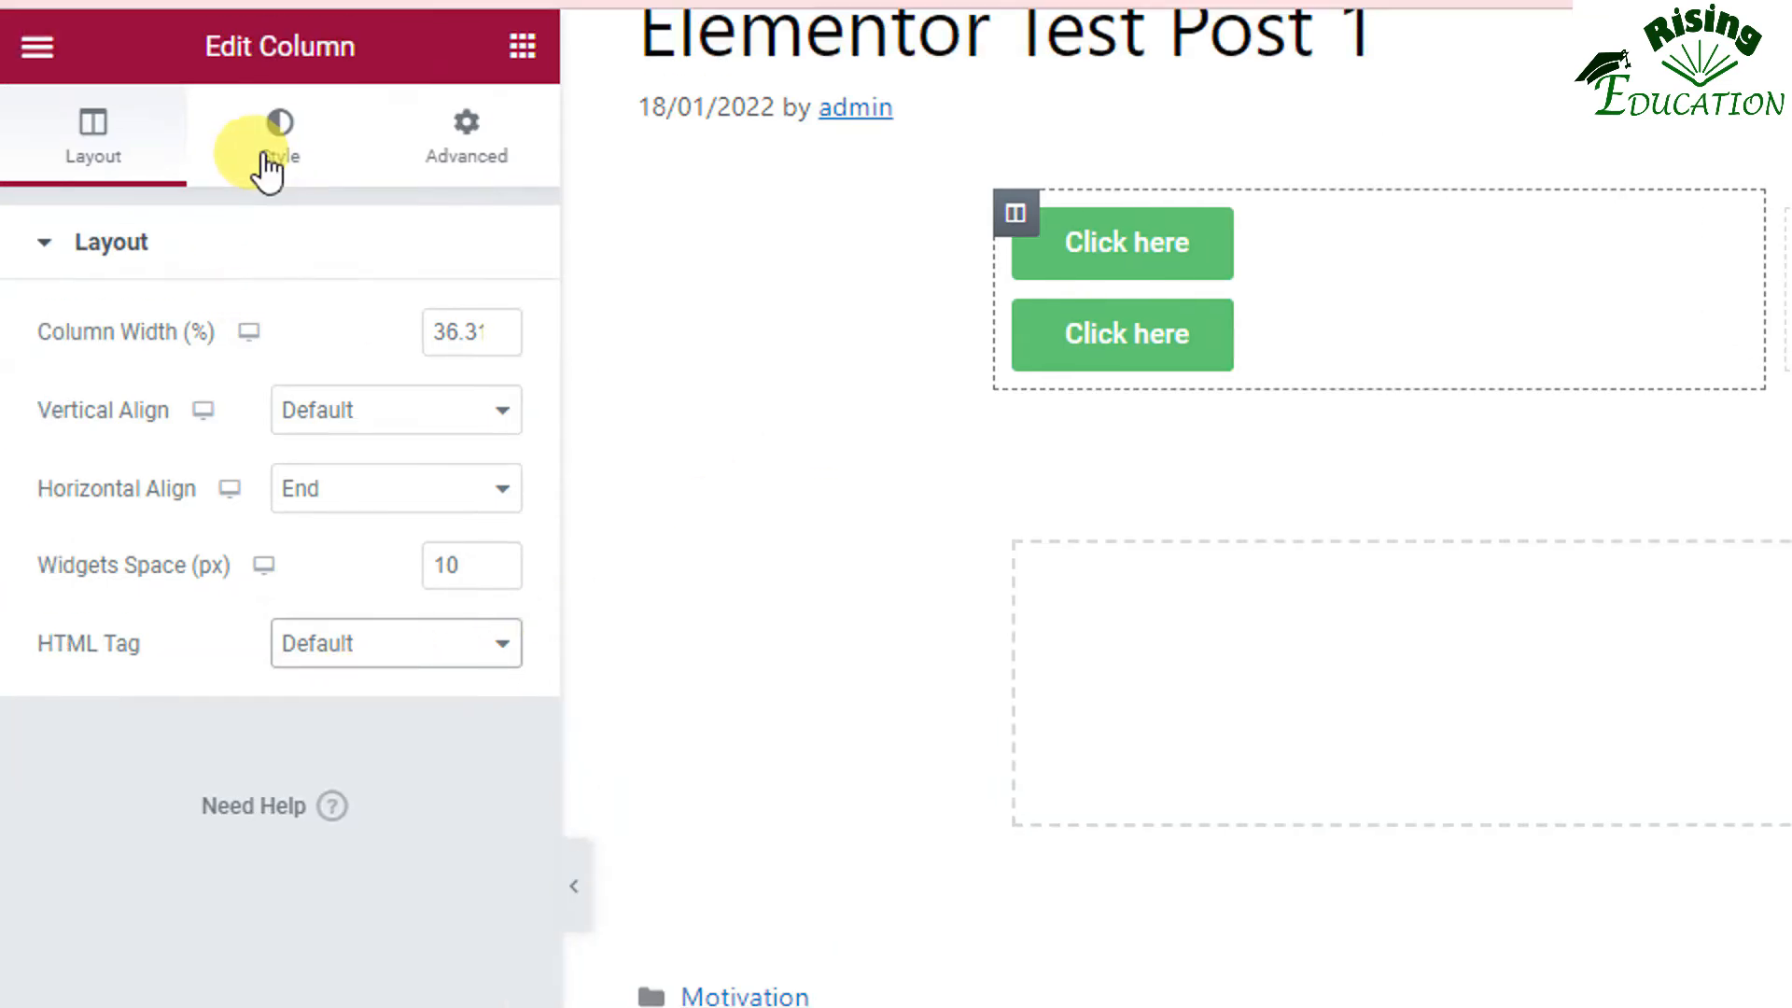
left_click(278, 154)
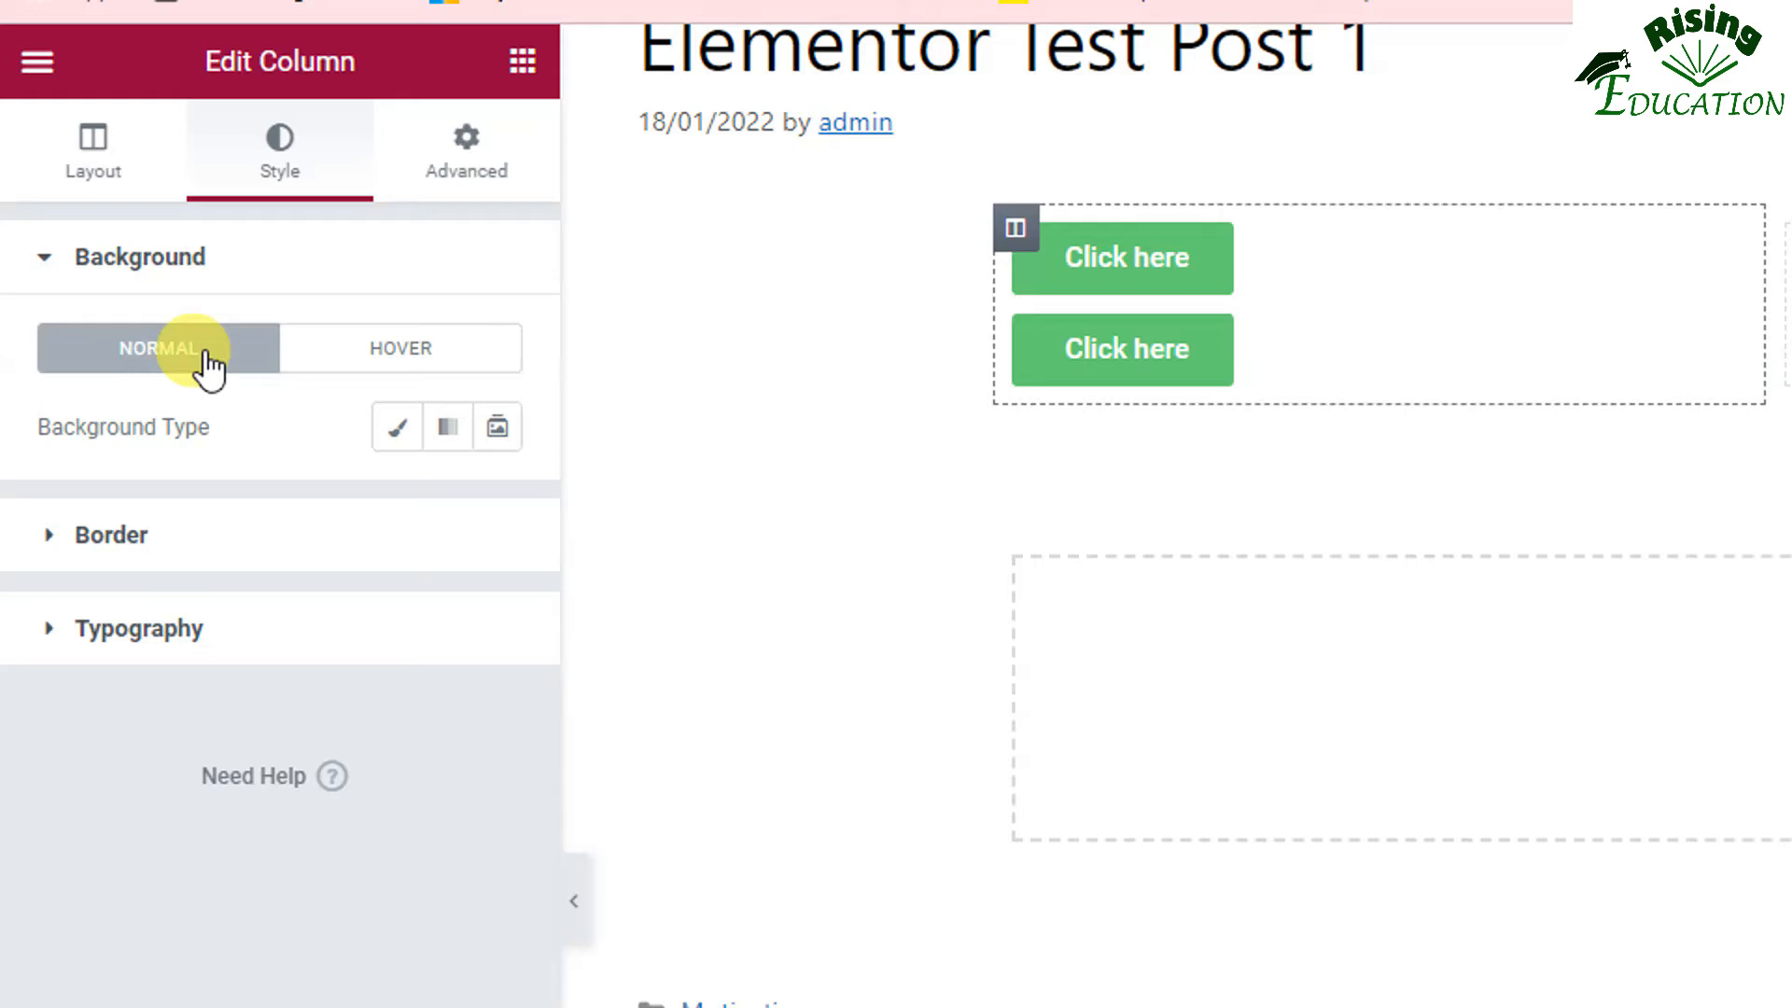
left_click(396, 429)
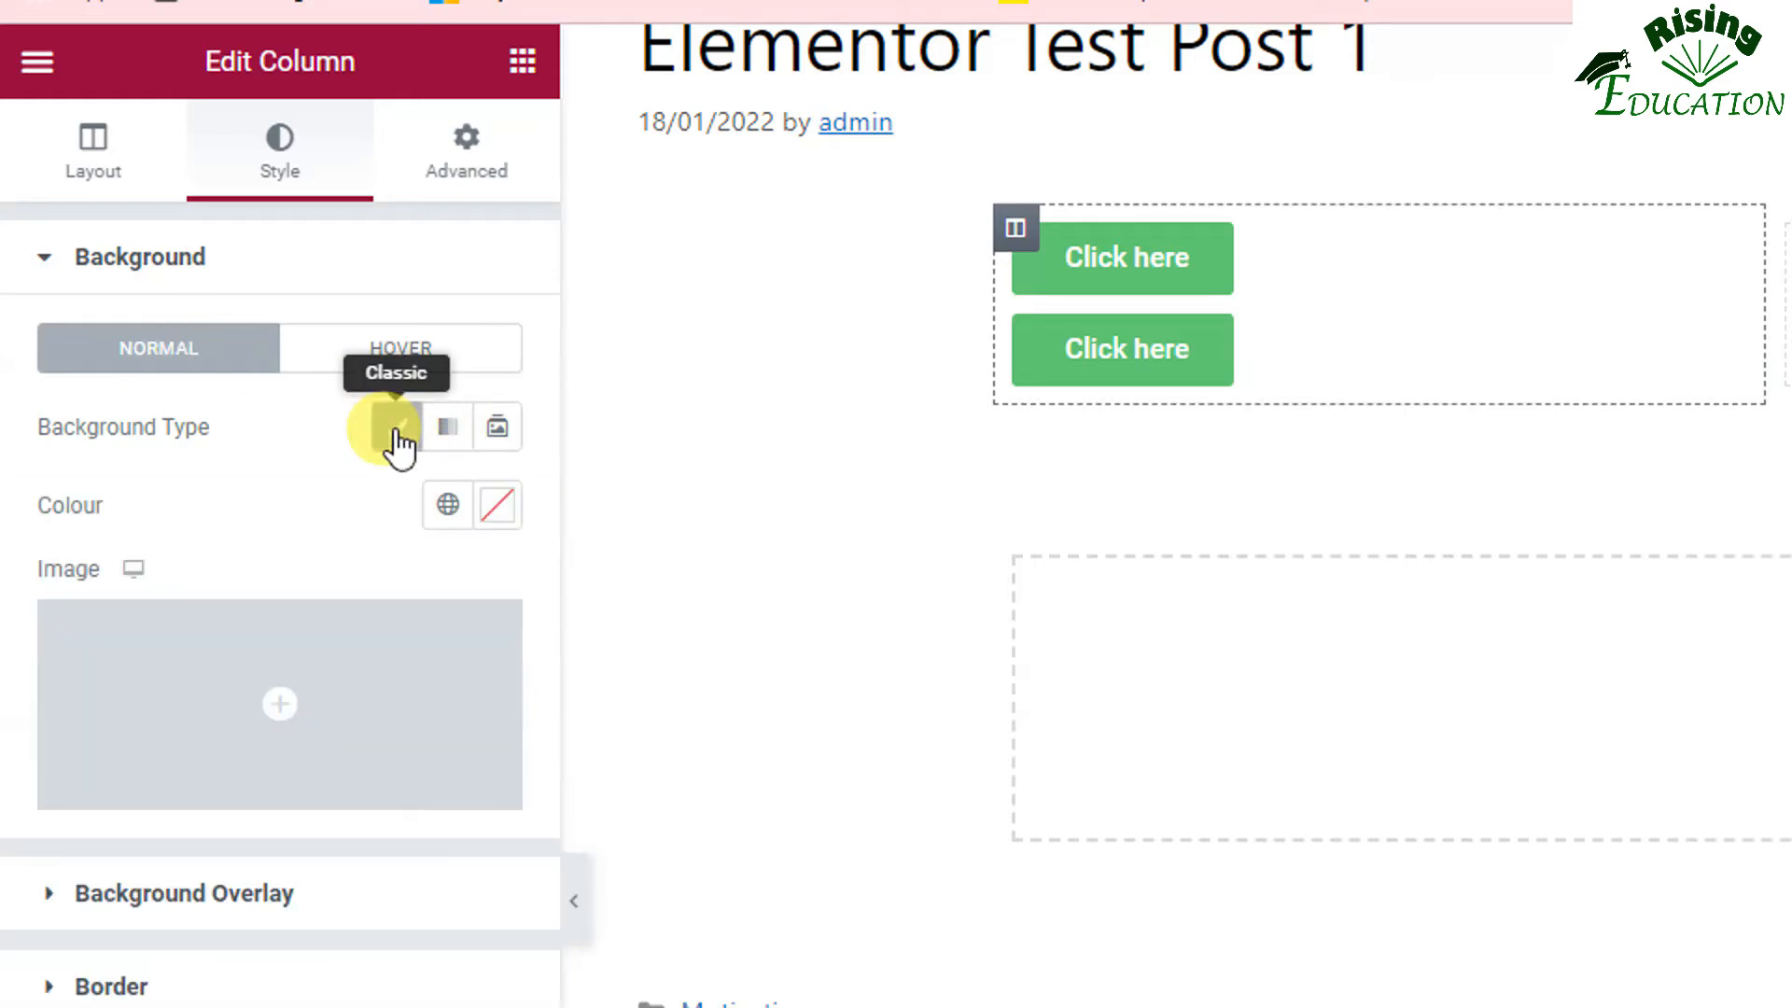
Set the first column's normal background colour to the global Secondary colour.
left_click(448, 505)
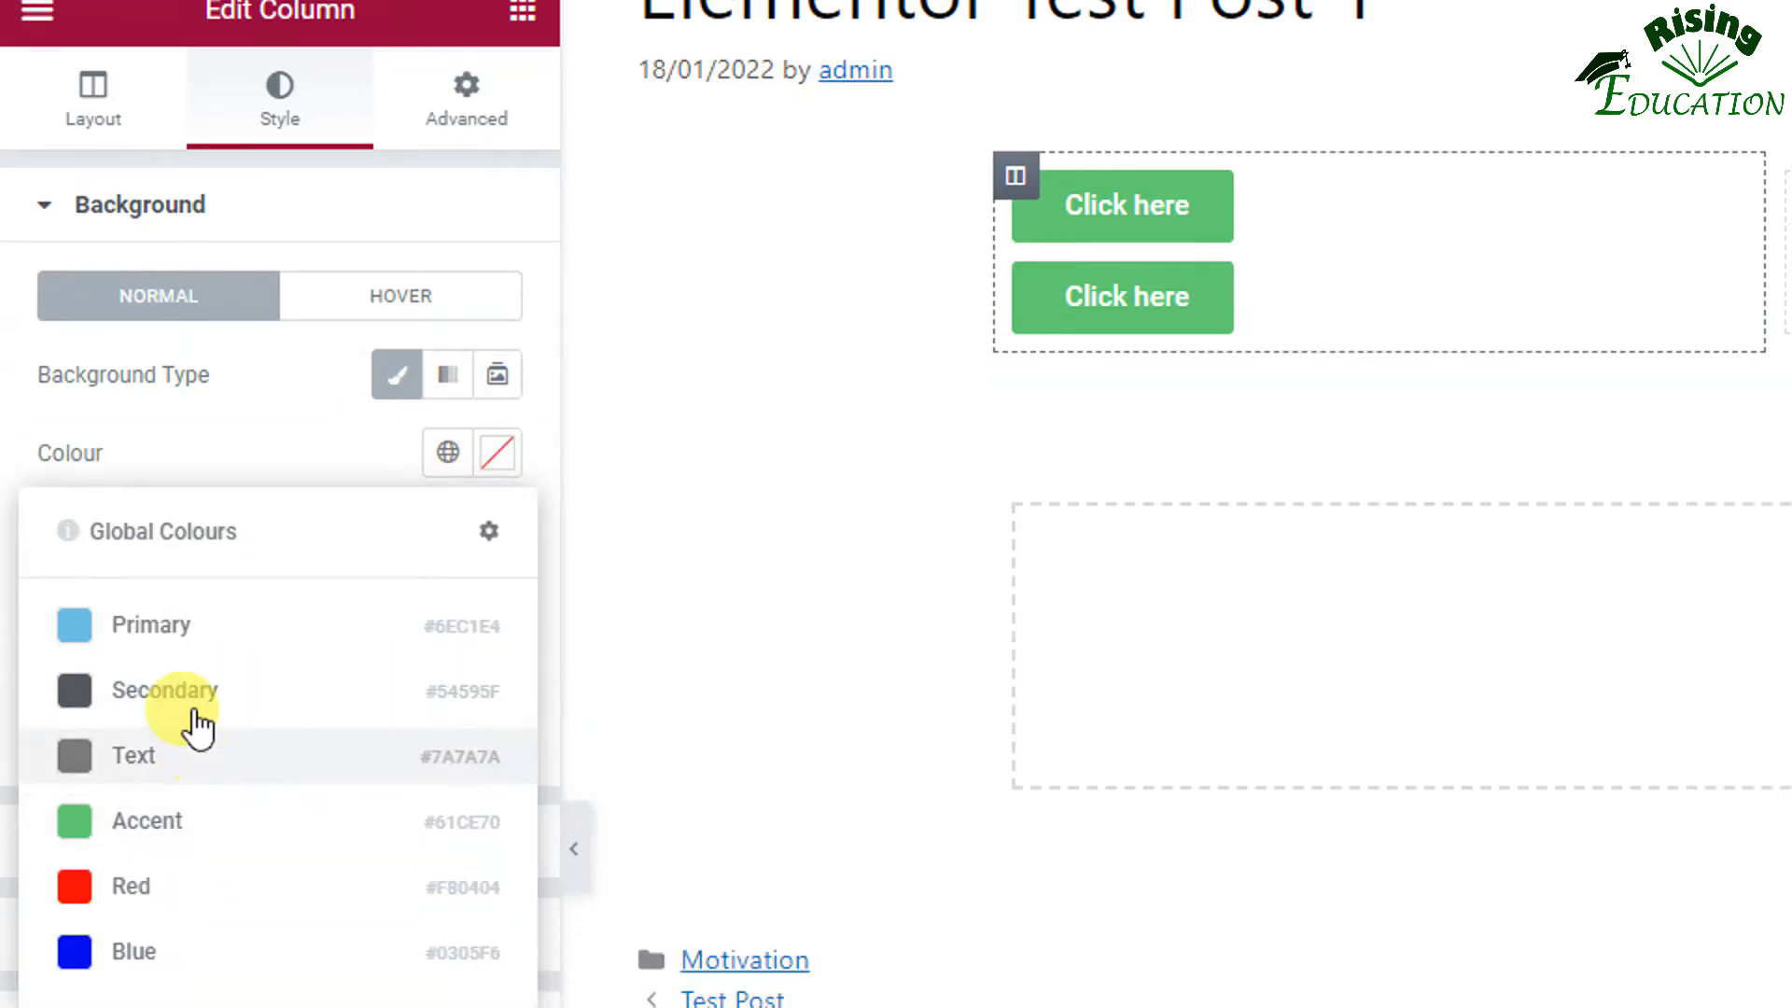
left_click(192, 698)
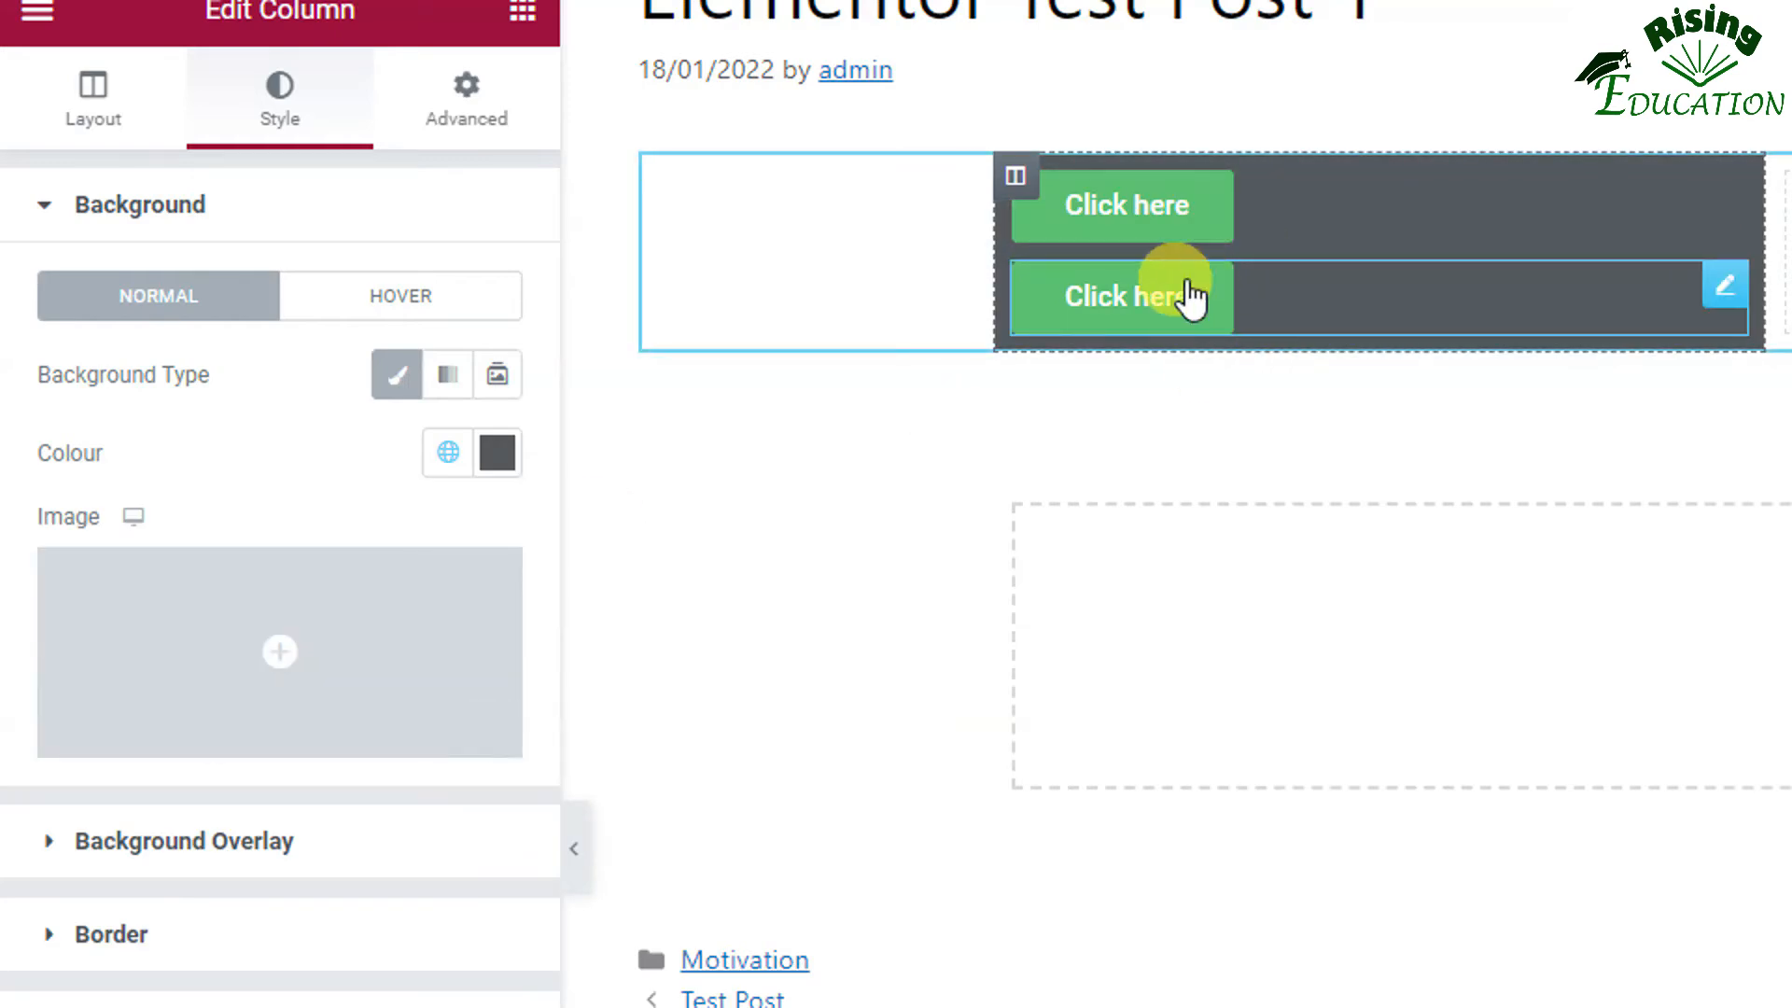
Open the global colours settings, add a colour named Black and pick the shade #030000 for it.
left_click(462, 458)
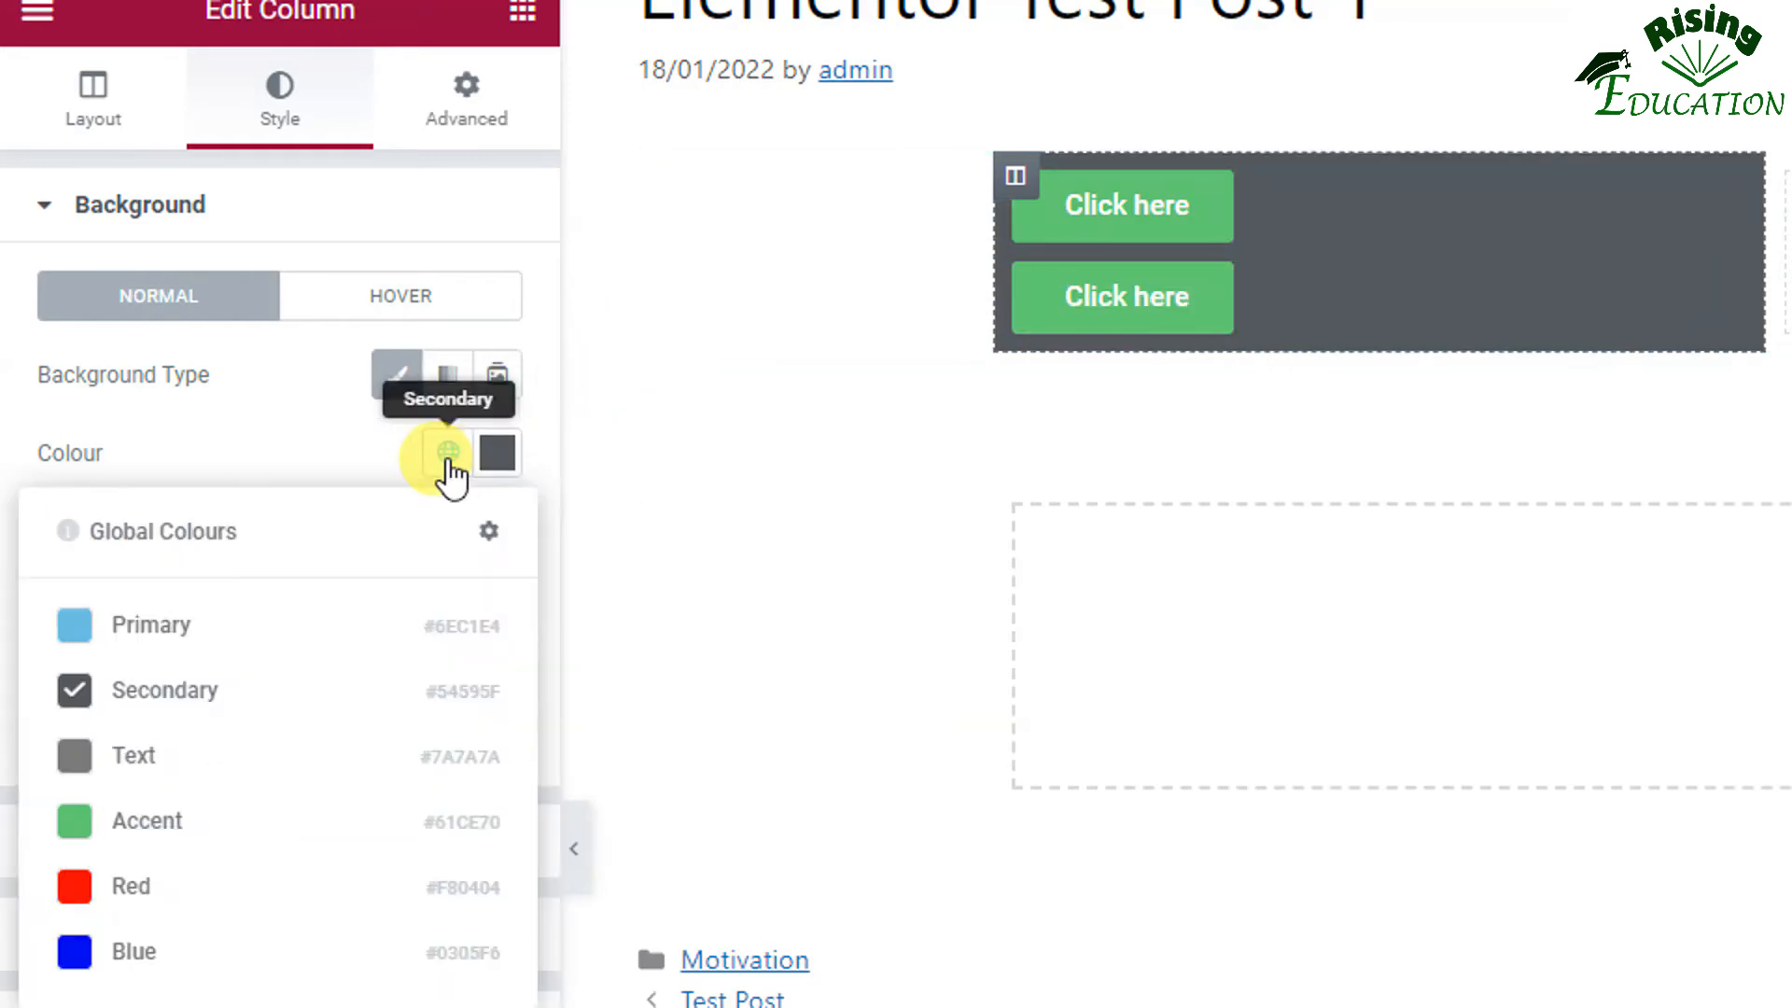
left_click(486, 532)
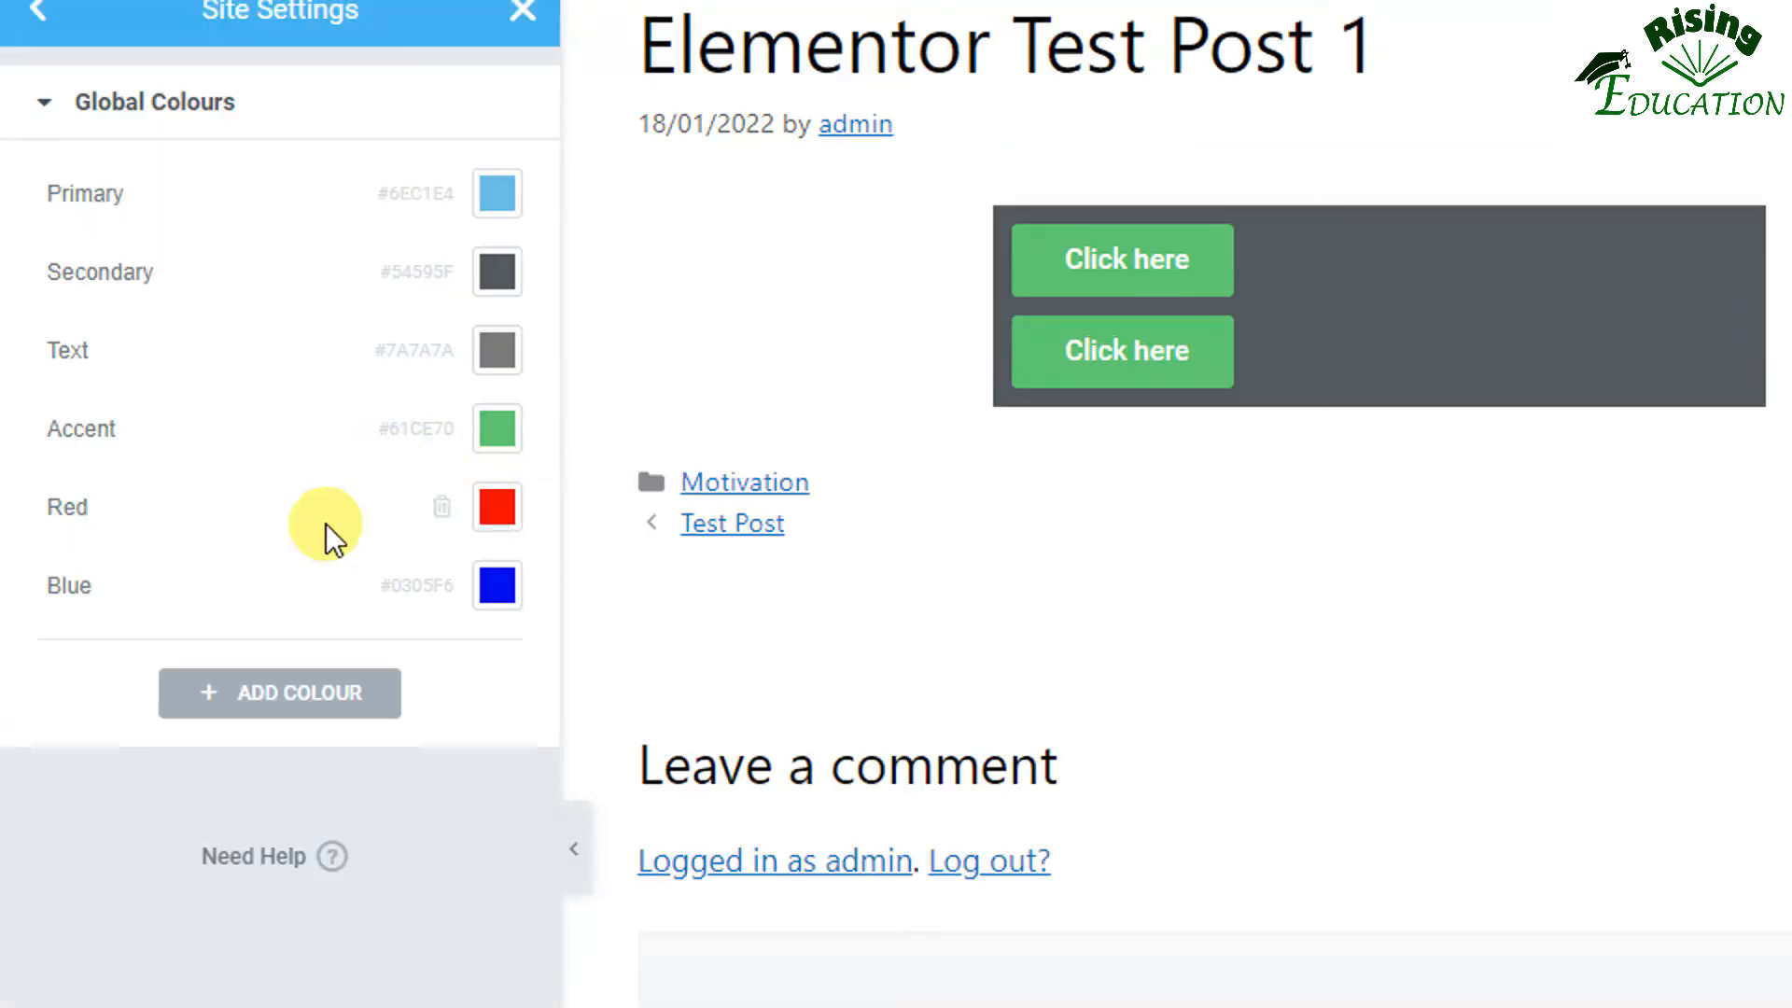
left_click(305, 670)
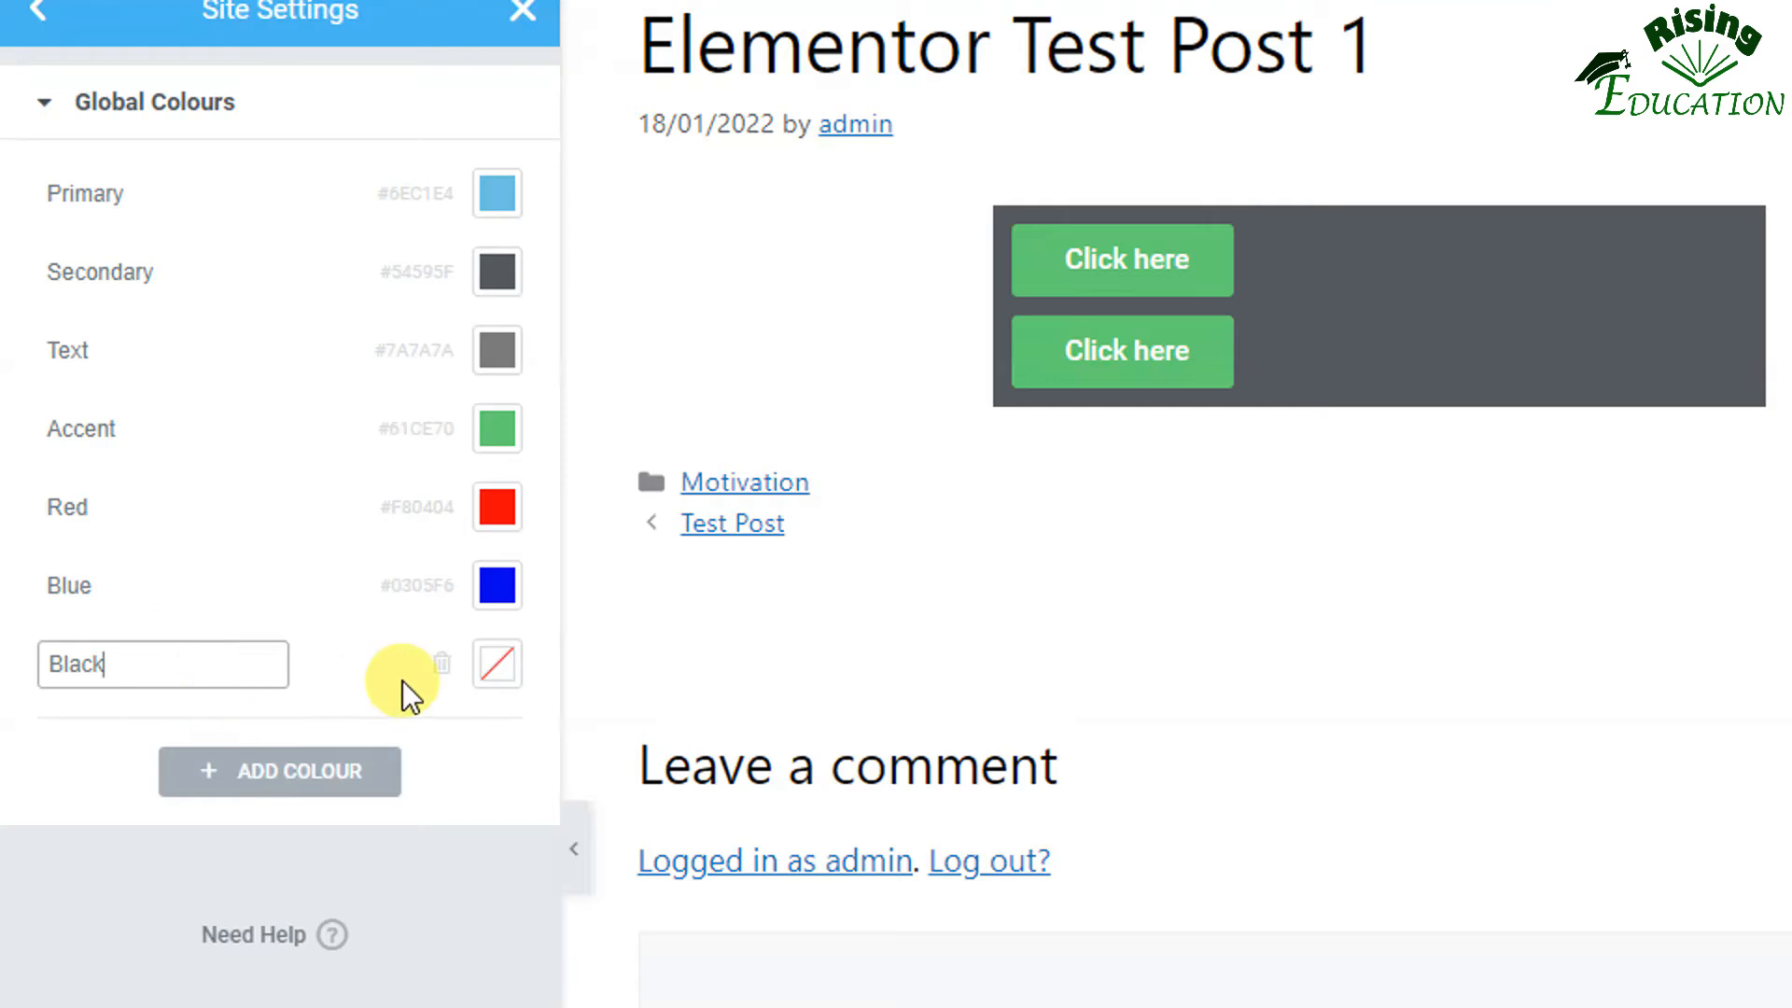
left_click(492, 682)
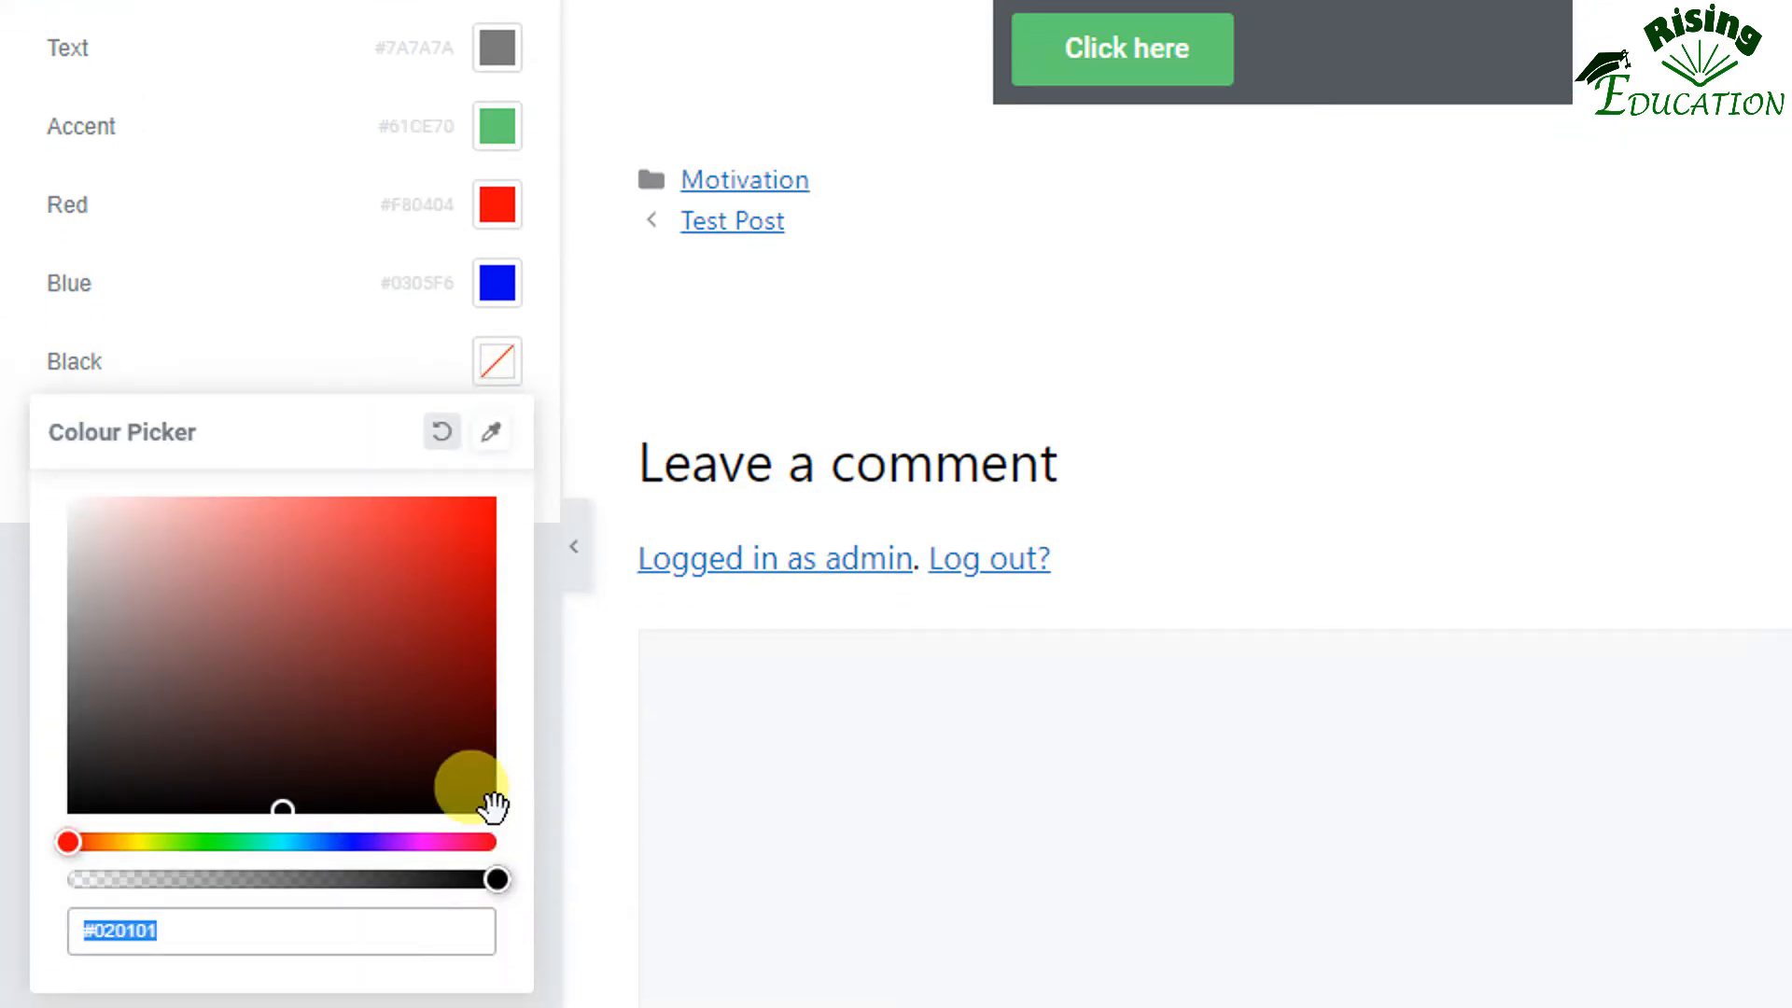
left_click(491, 806)
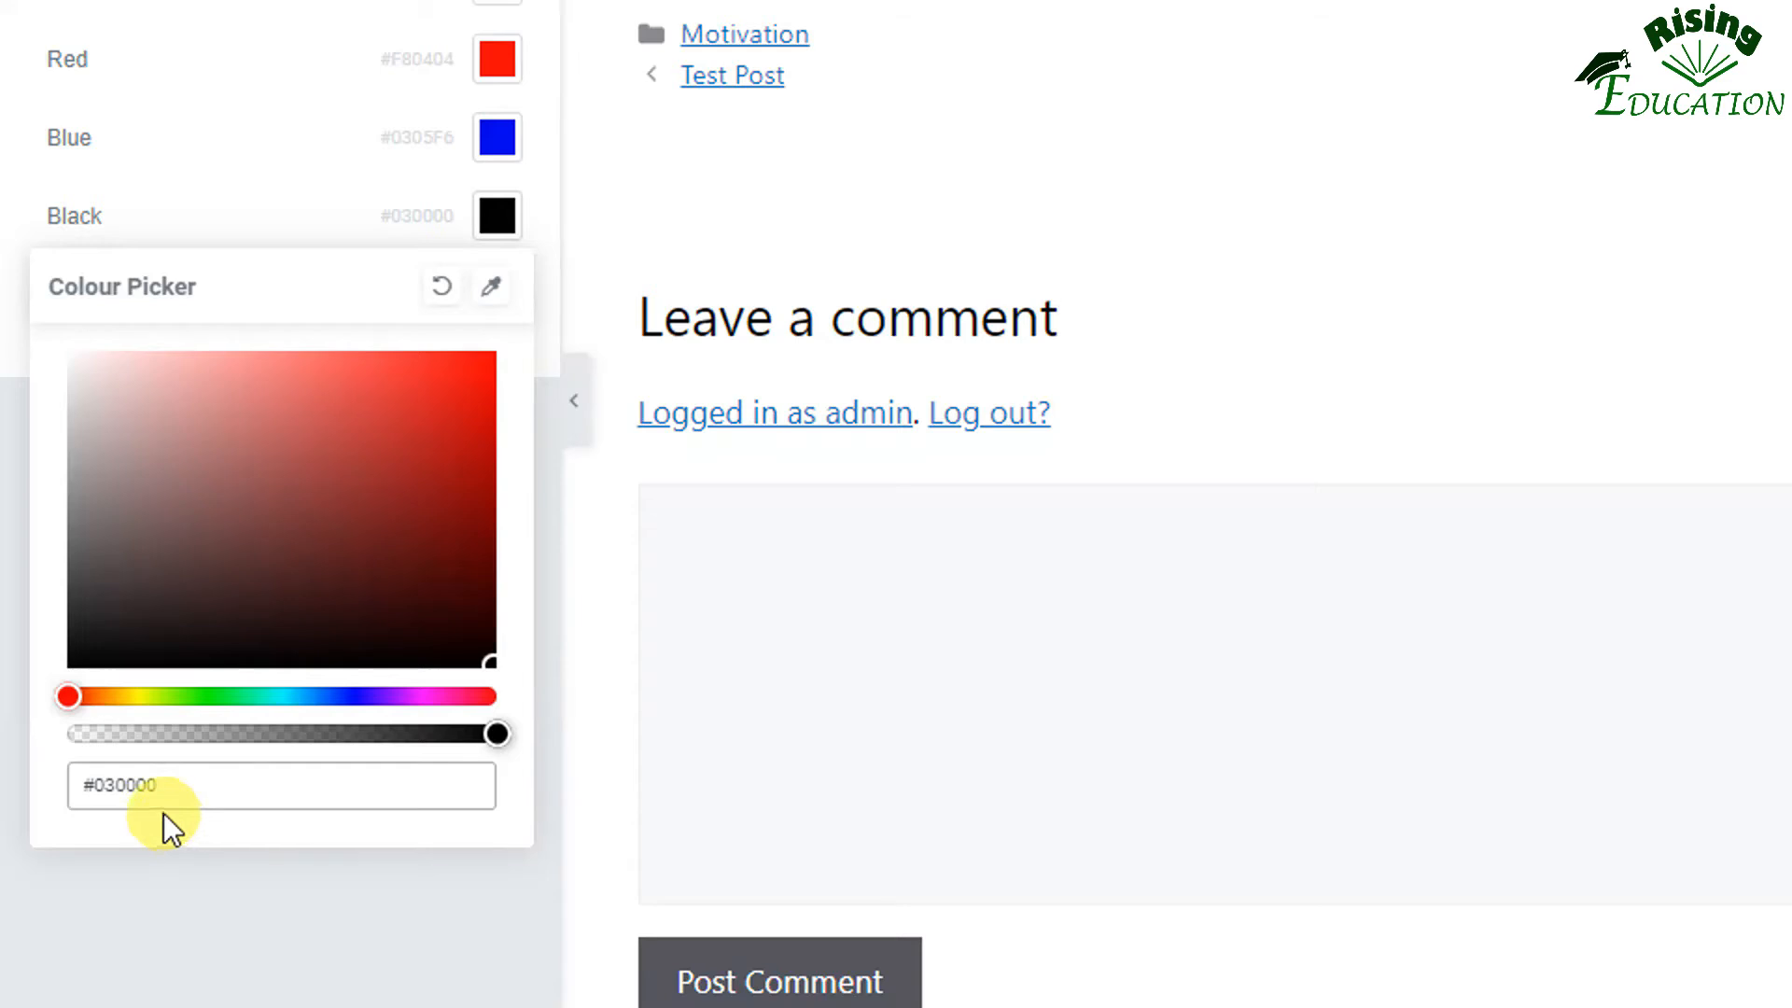
Set the hex value of the global colour Black to #000000.
left_click(164, 785)
key("BackSpace")
key("BackSpace")
key("BackSpace")
key("BackSpace")
key("BackSpace")
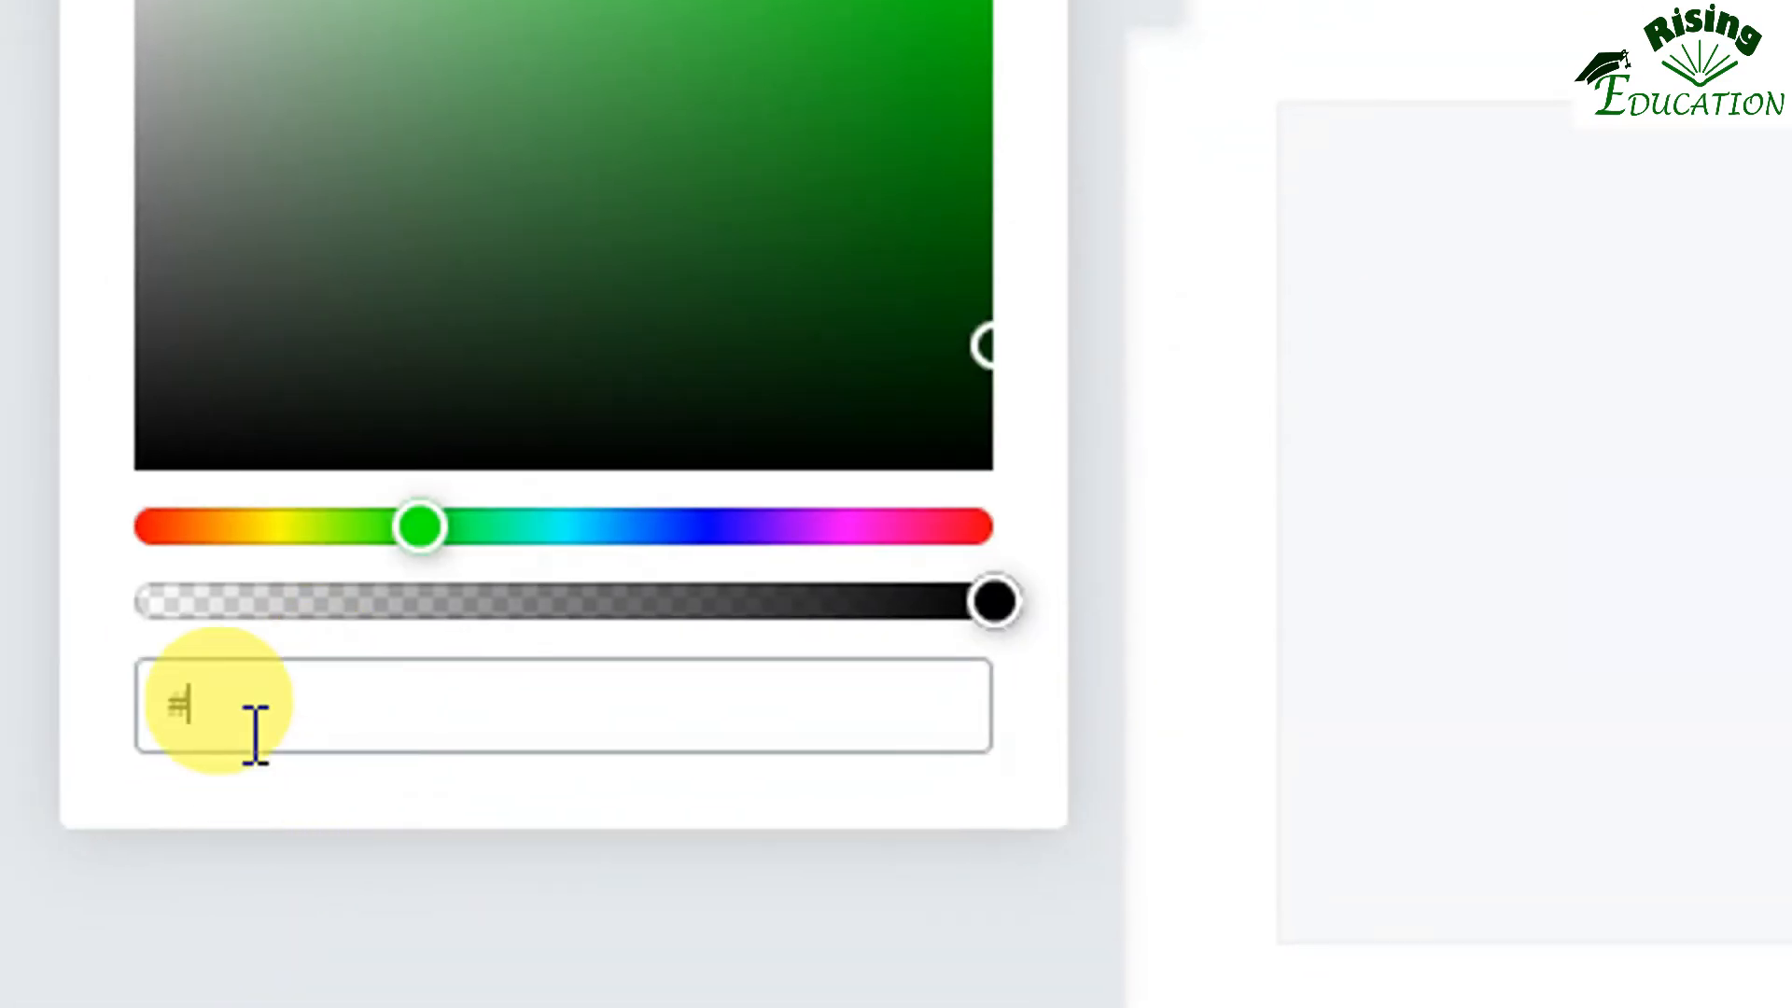
type("00000")
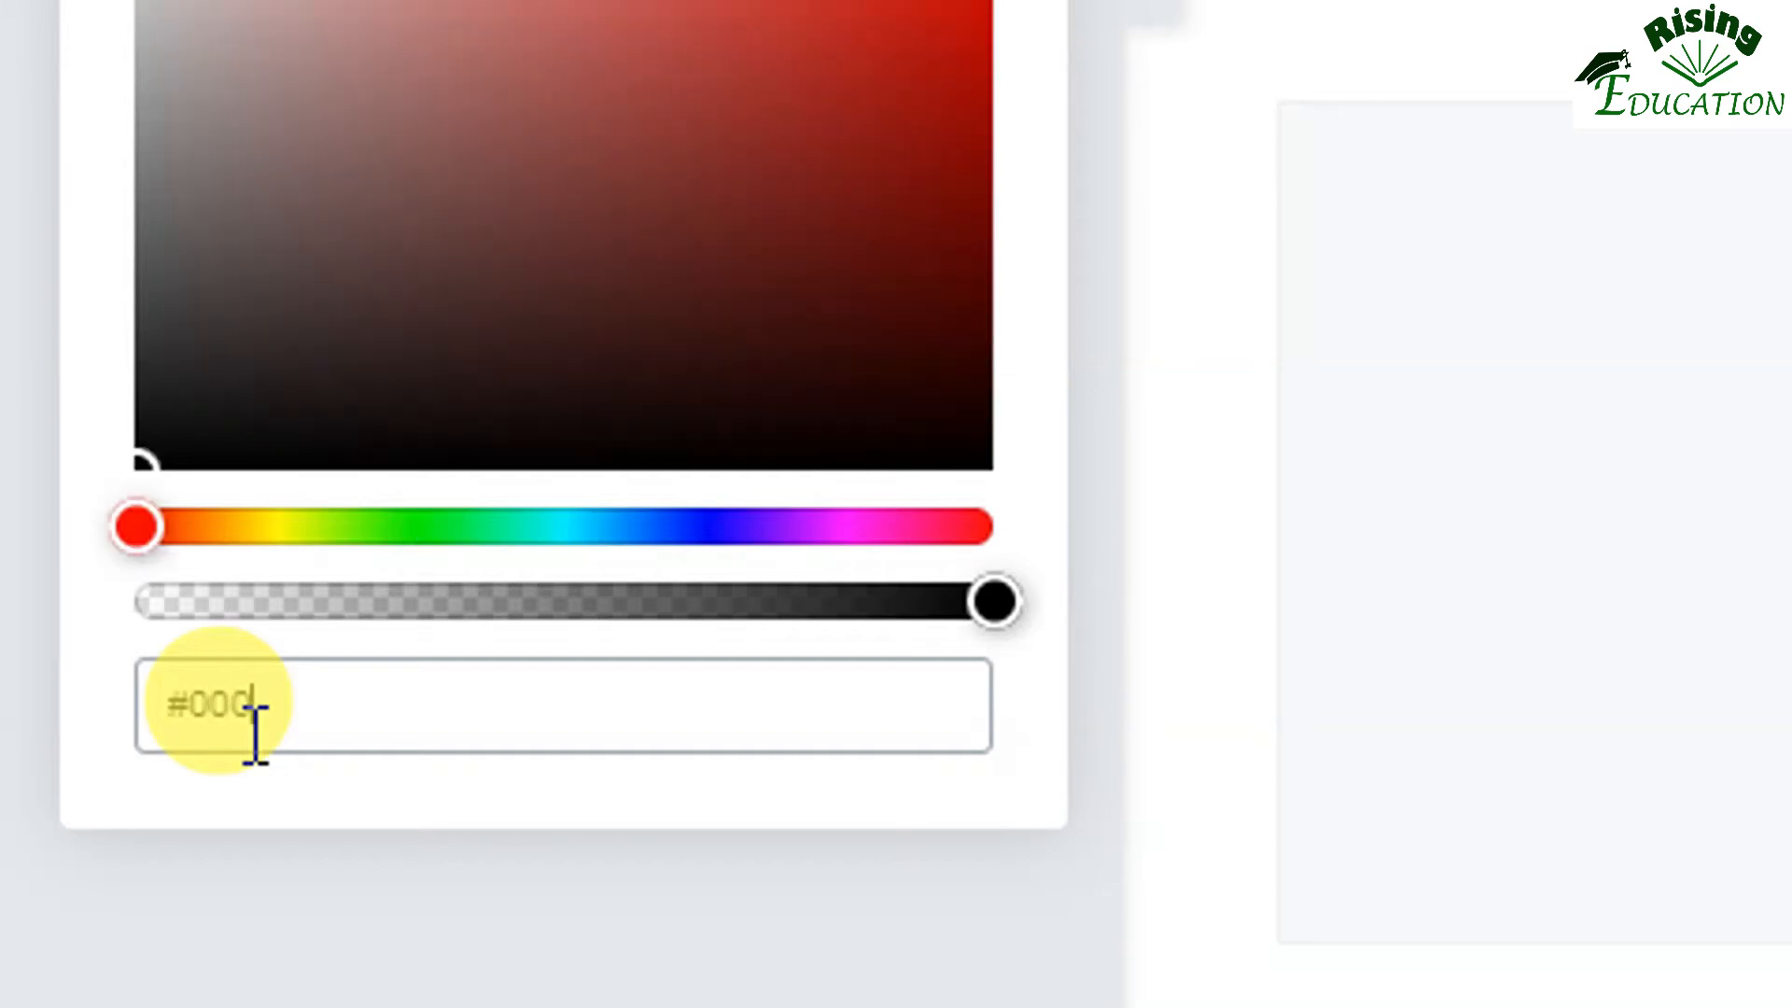
type("0")
left_click(351, 882)
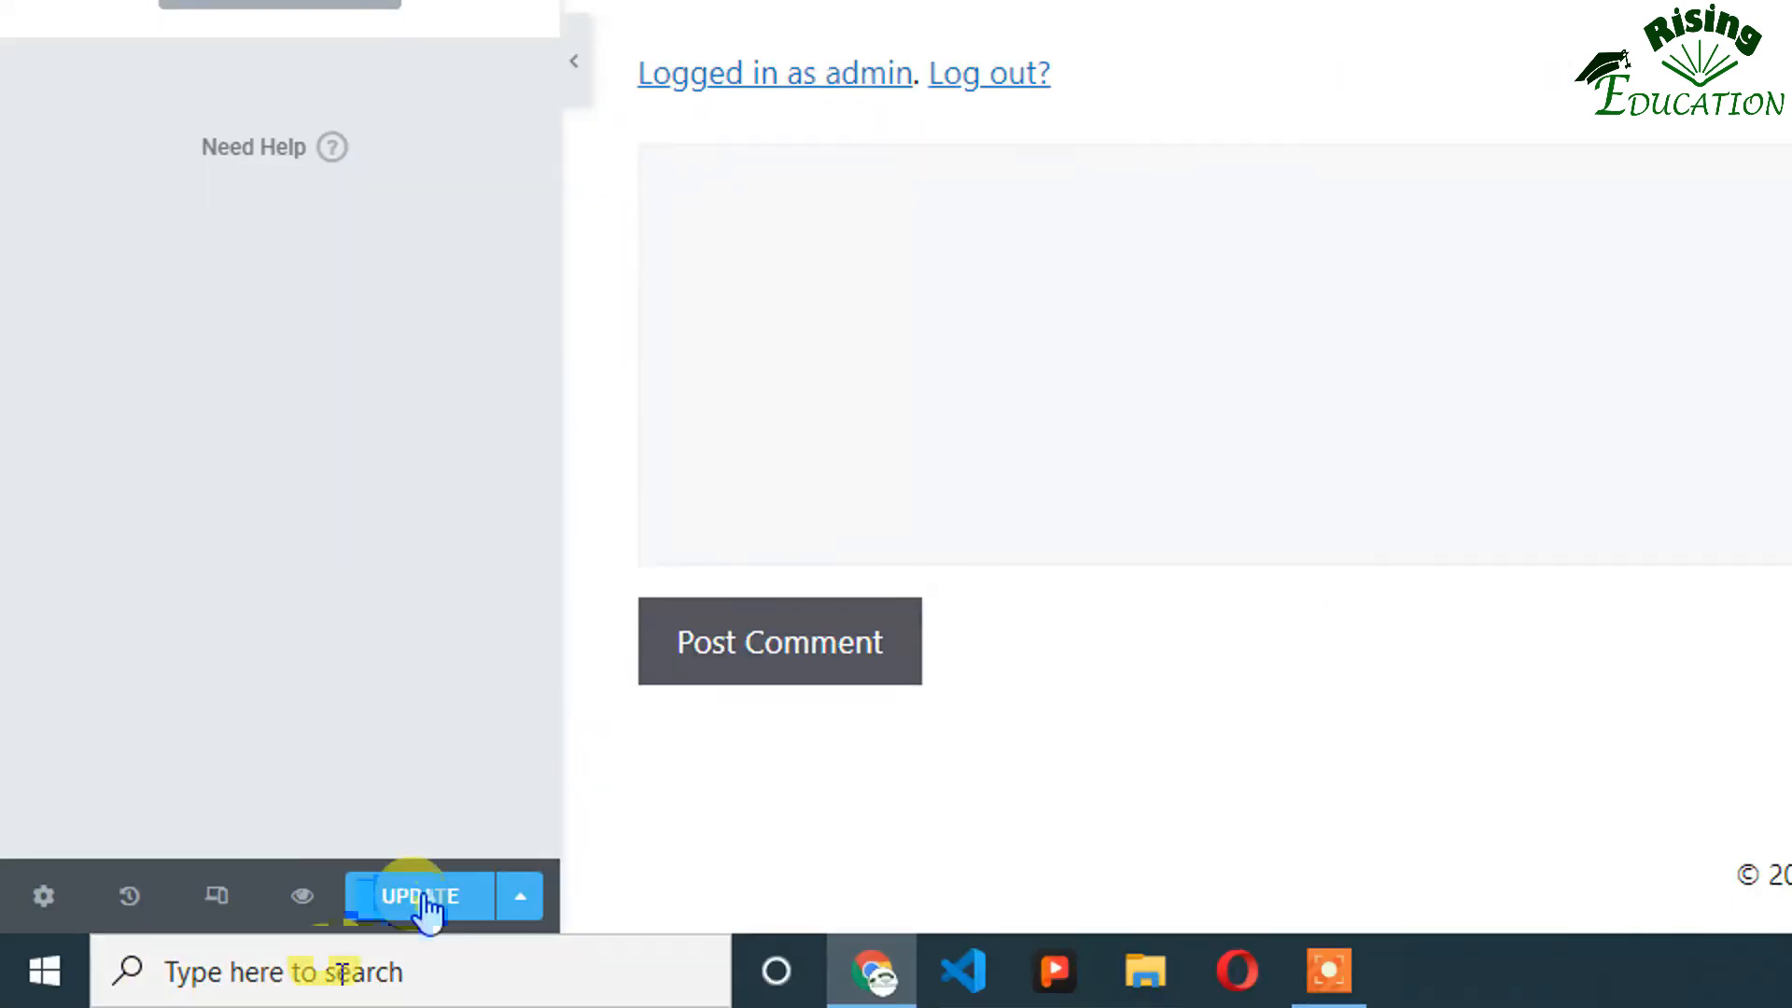
Update the site settings, return to the editor and apply the global colour Black to the first column's background.
left_click(437, 898)
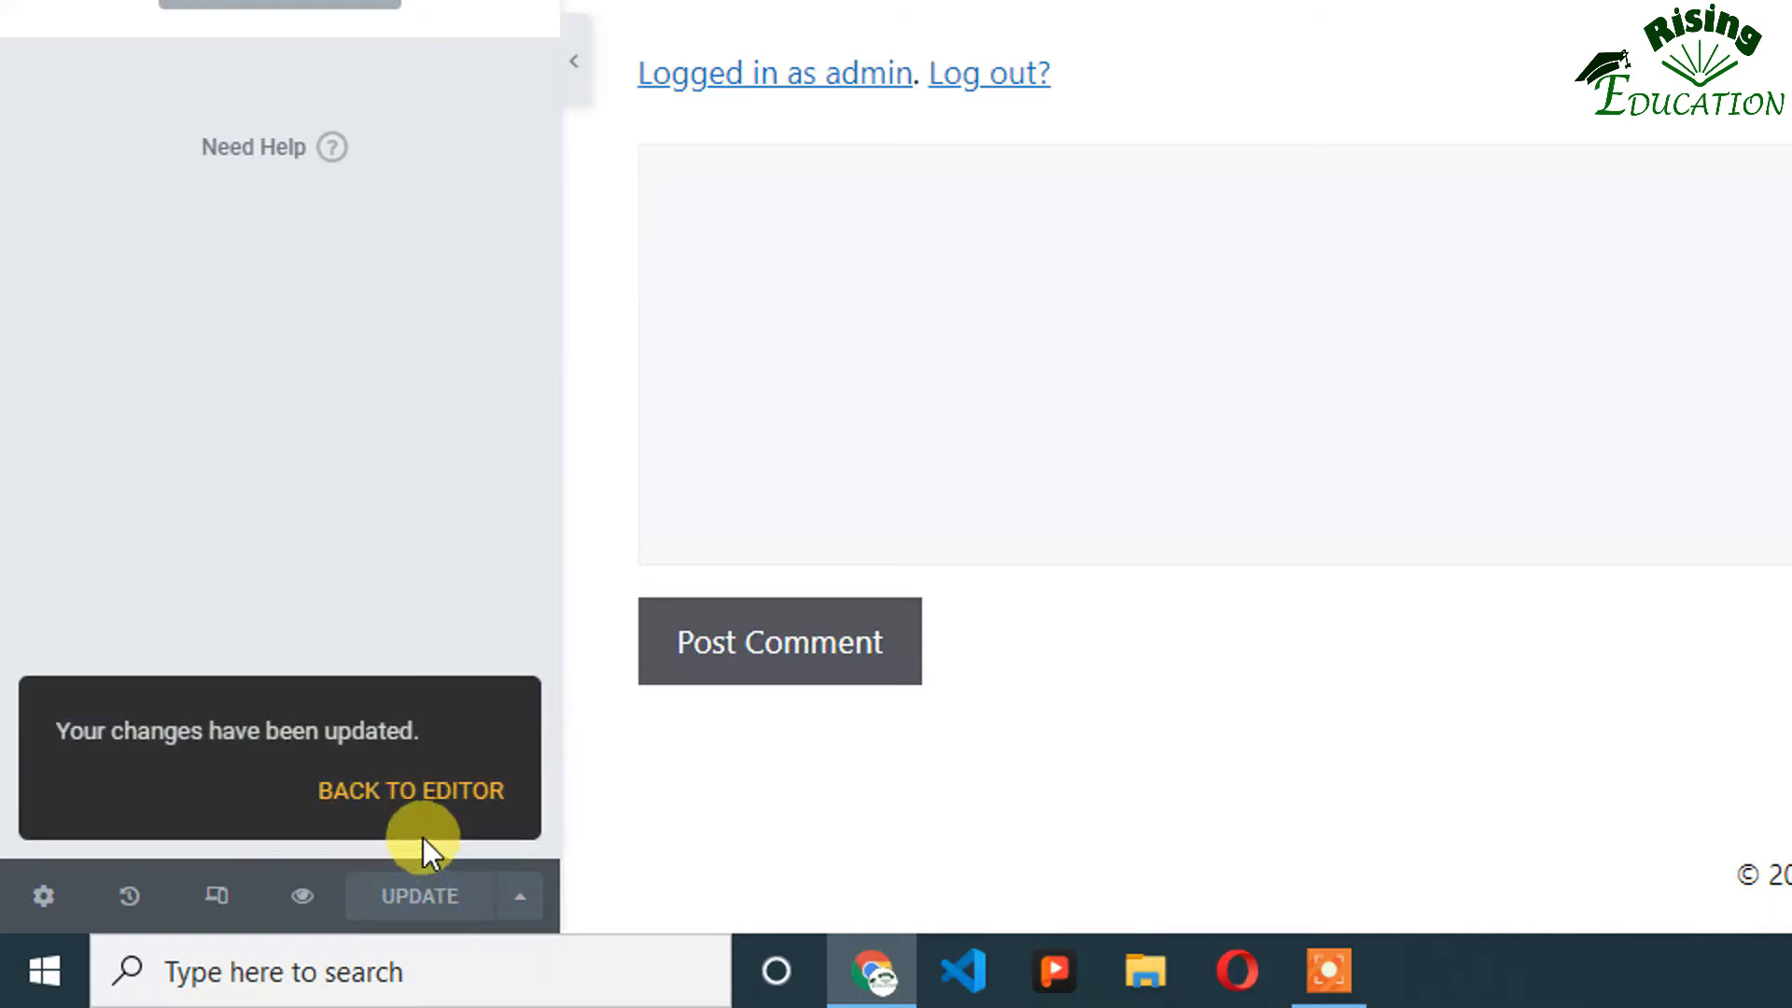
left_click(425, 795)
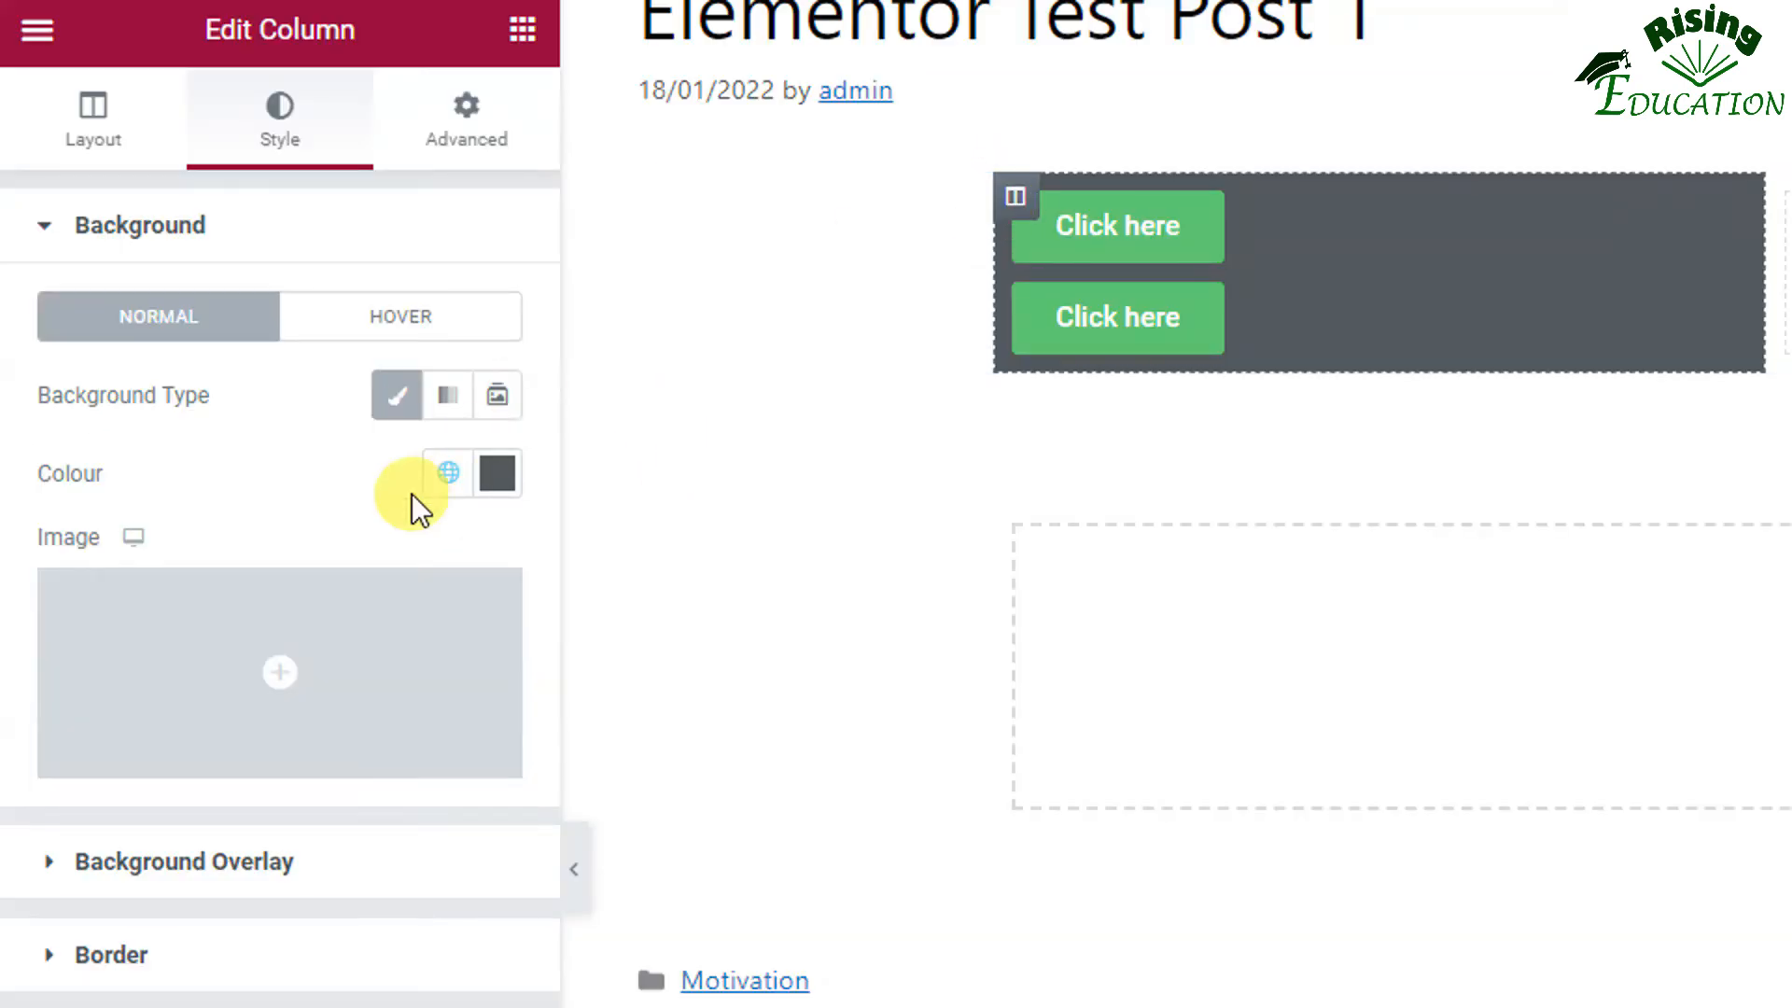
left_click(451, 481)
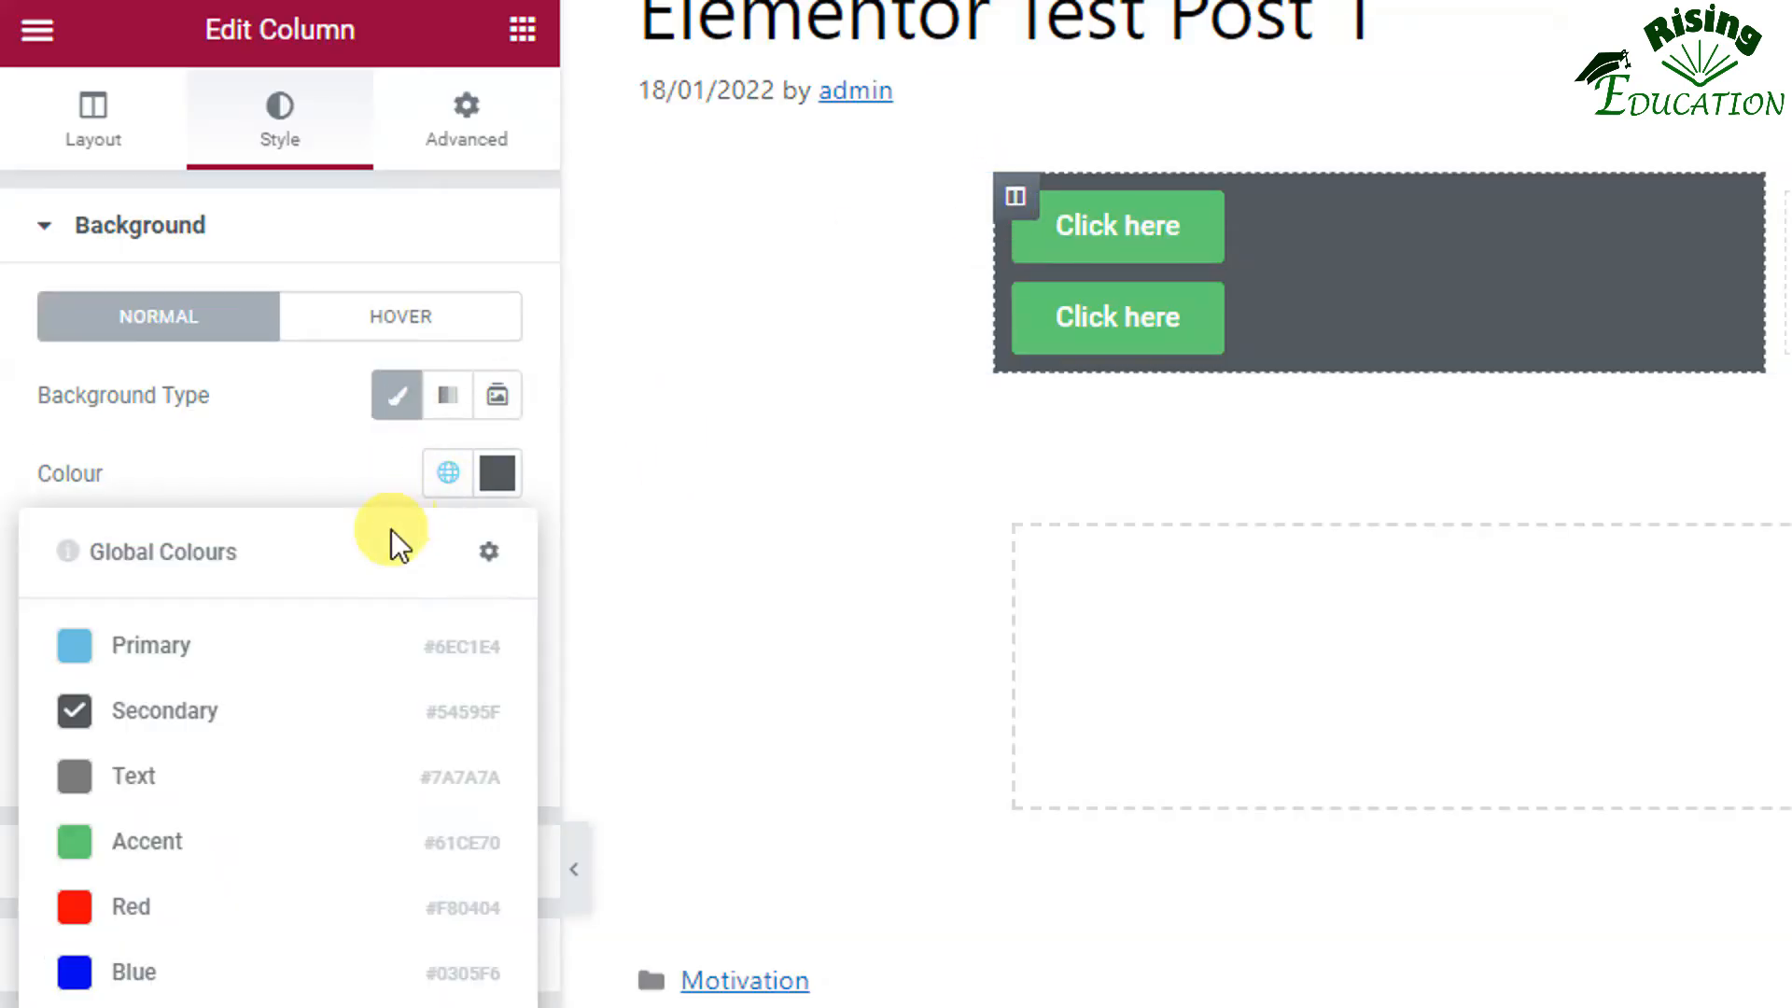
left_click(136, 782)
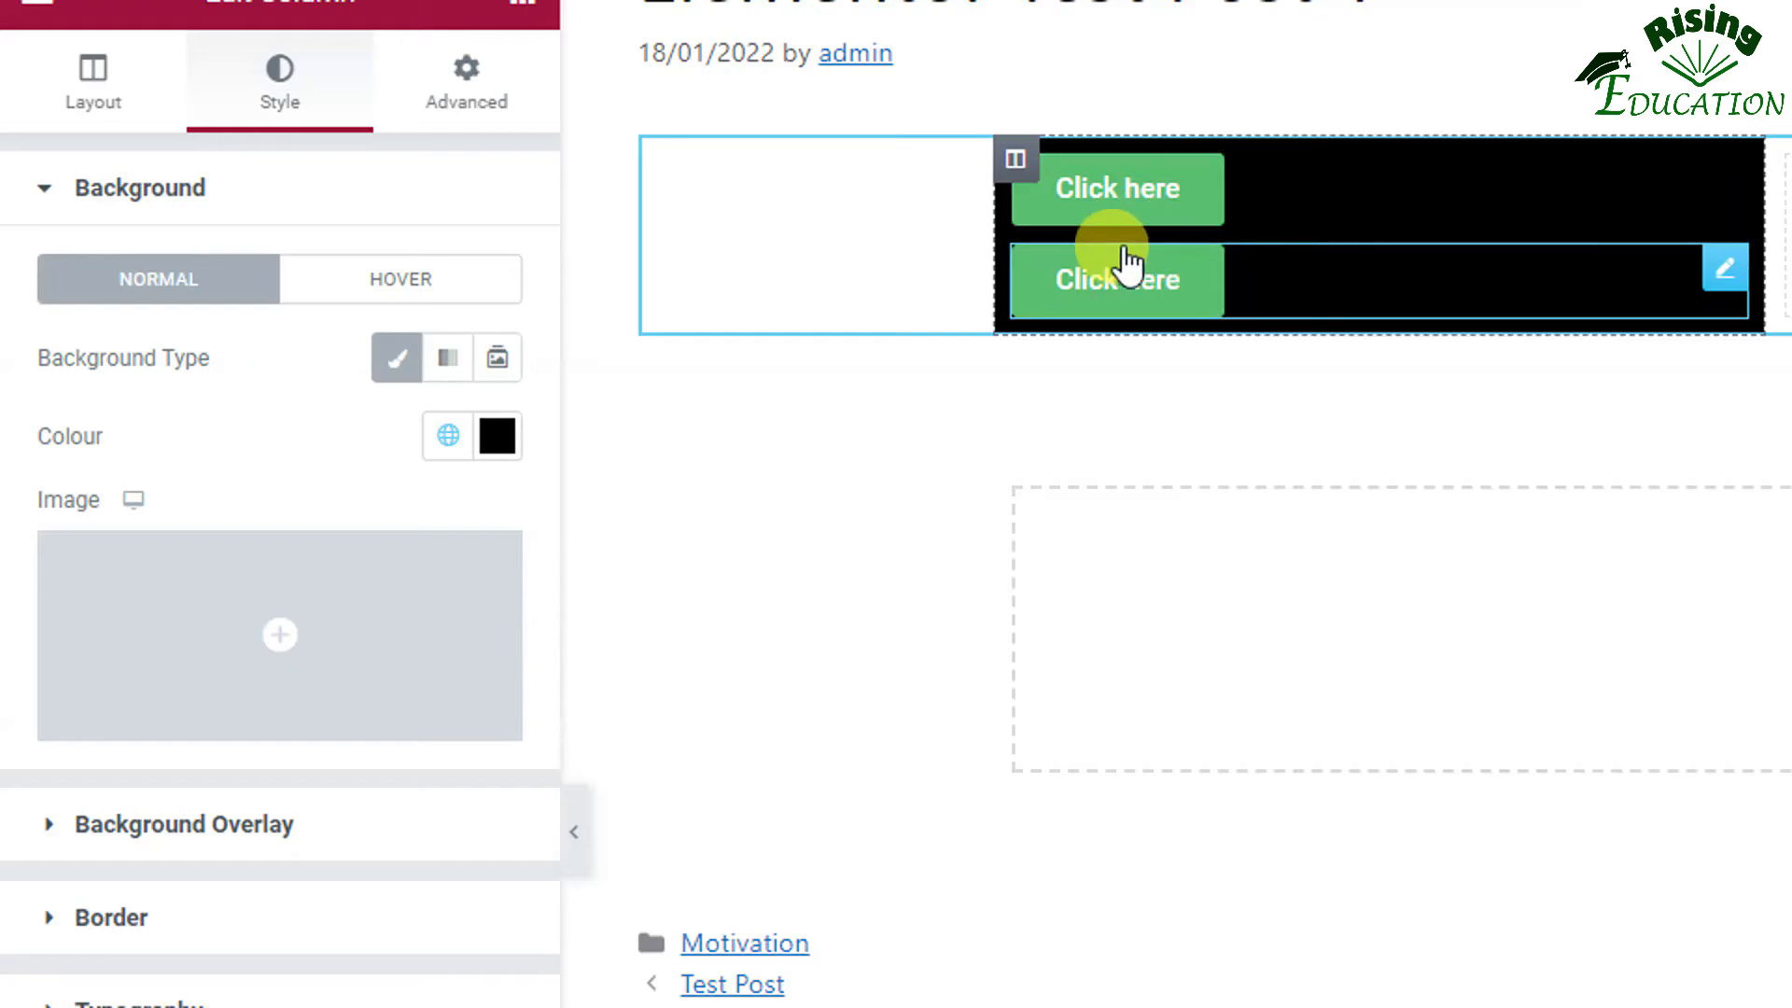
Insert the 1-removebg-preview image from the media library as the first column's background and remove it again.
mouse_move(448, 563)
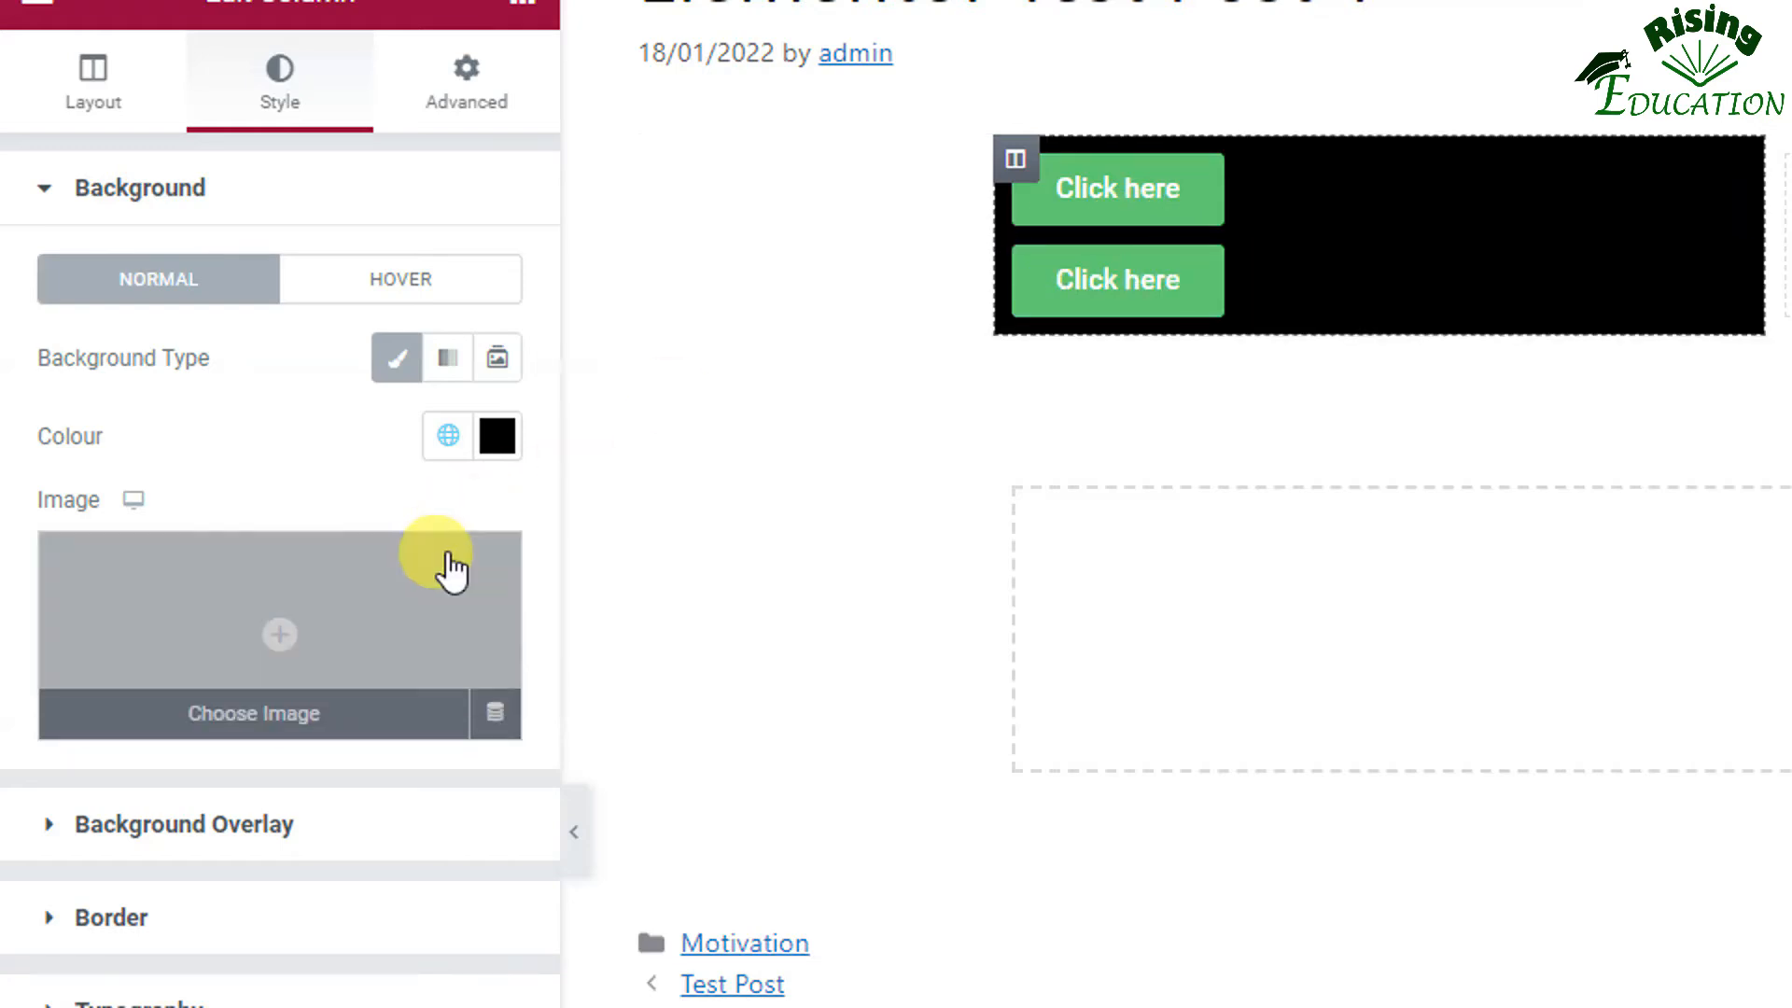
left_click(280, 644)
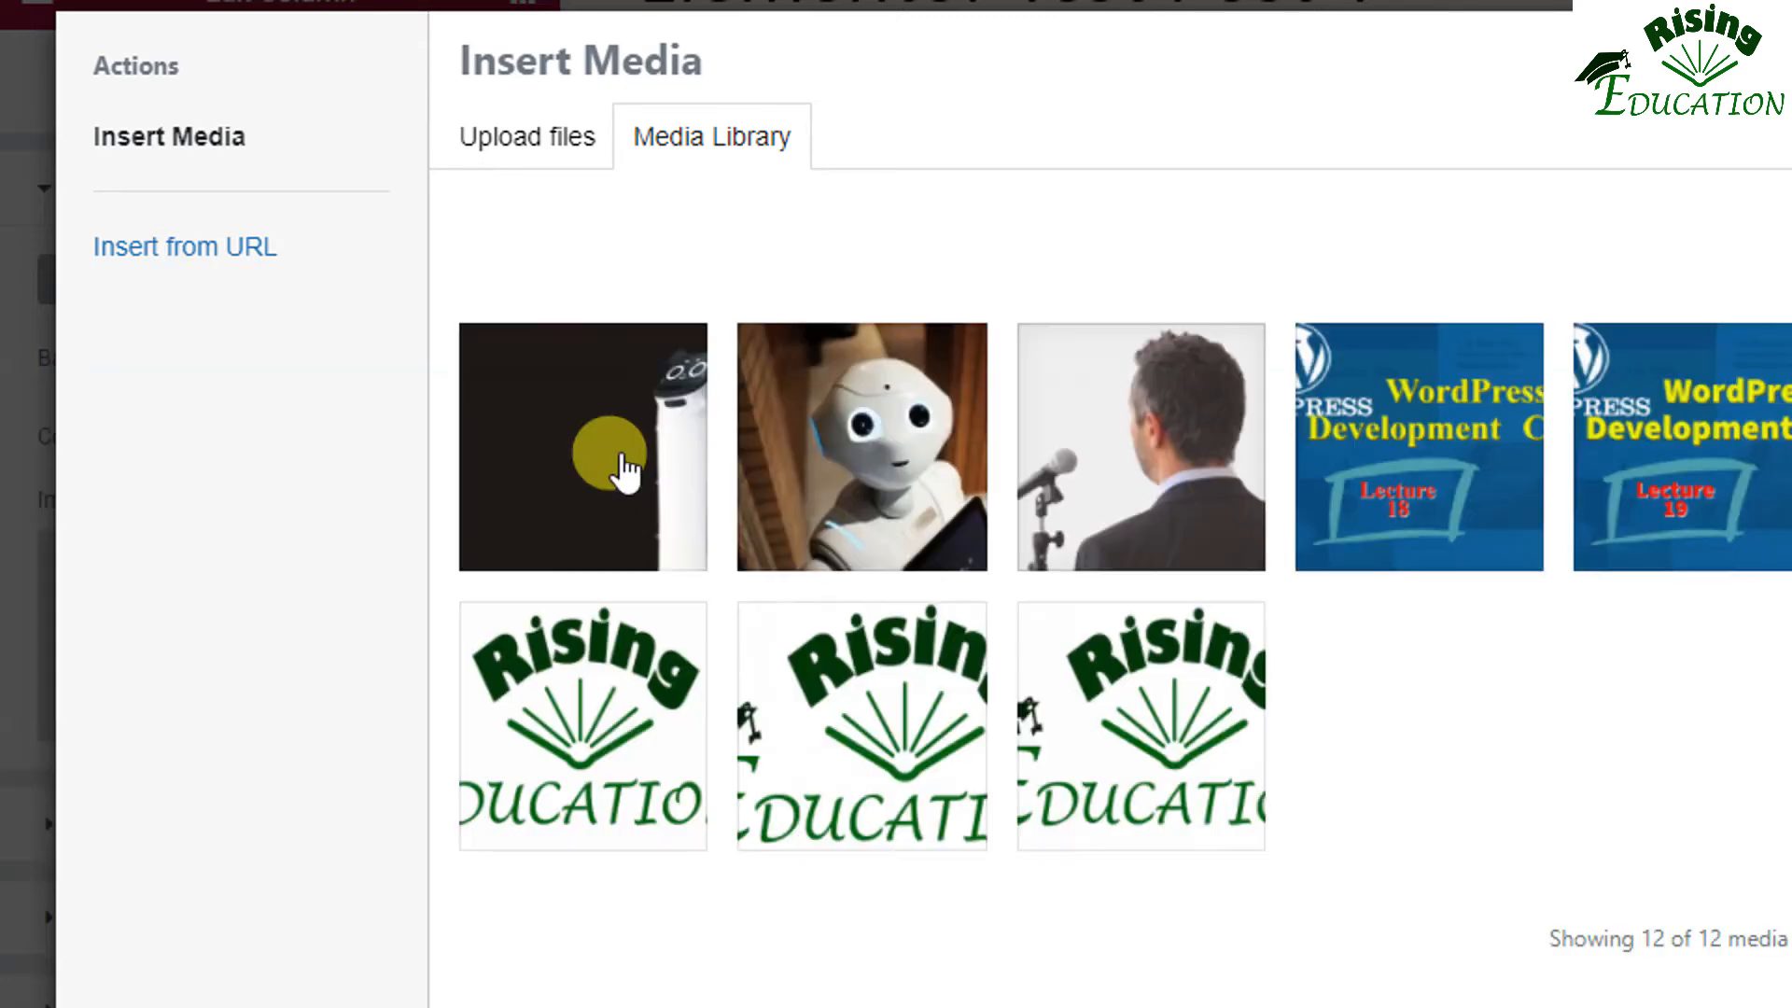
left_click(1110, 481)
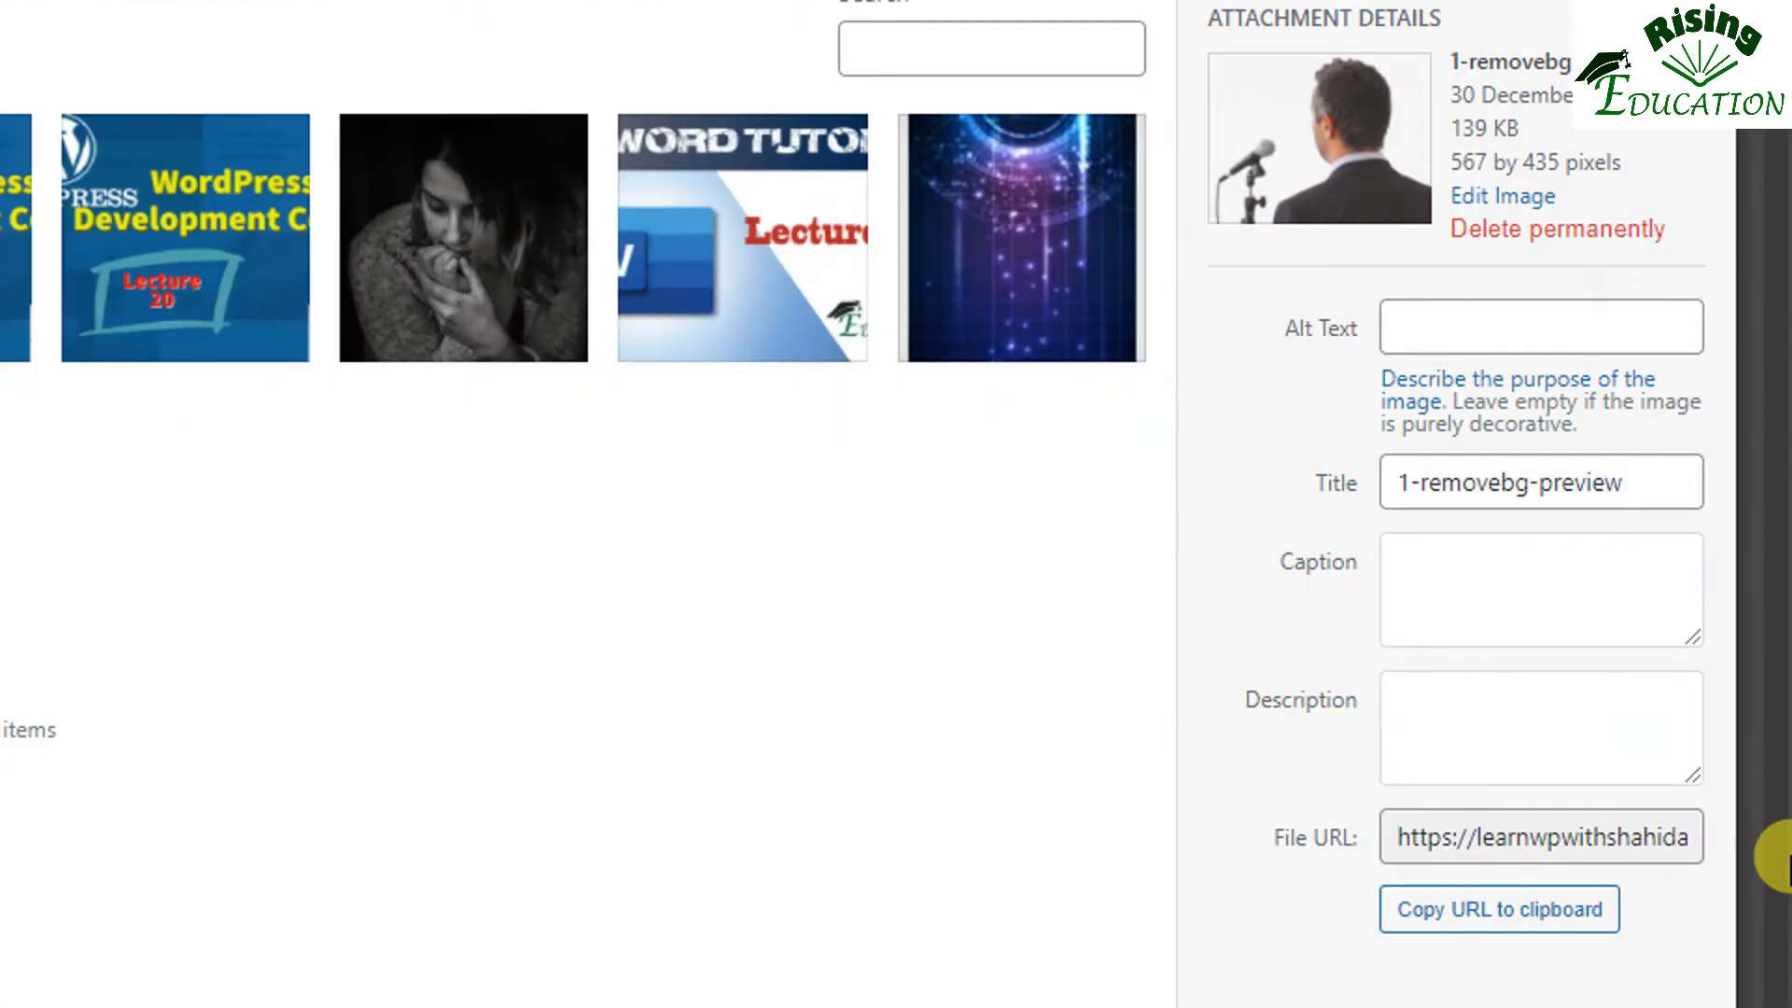
left_click(1643, 853)
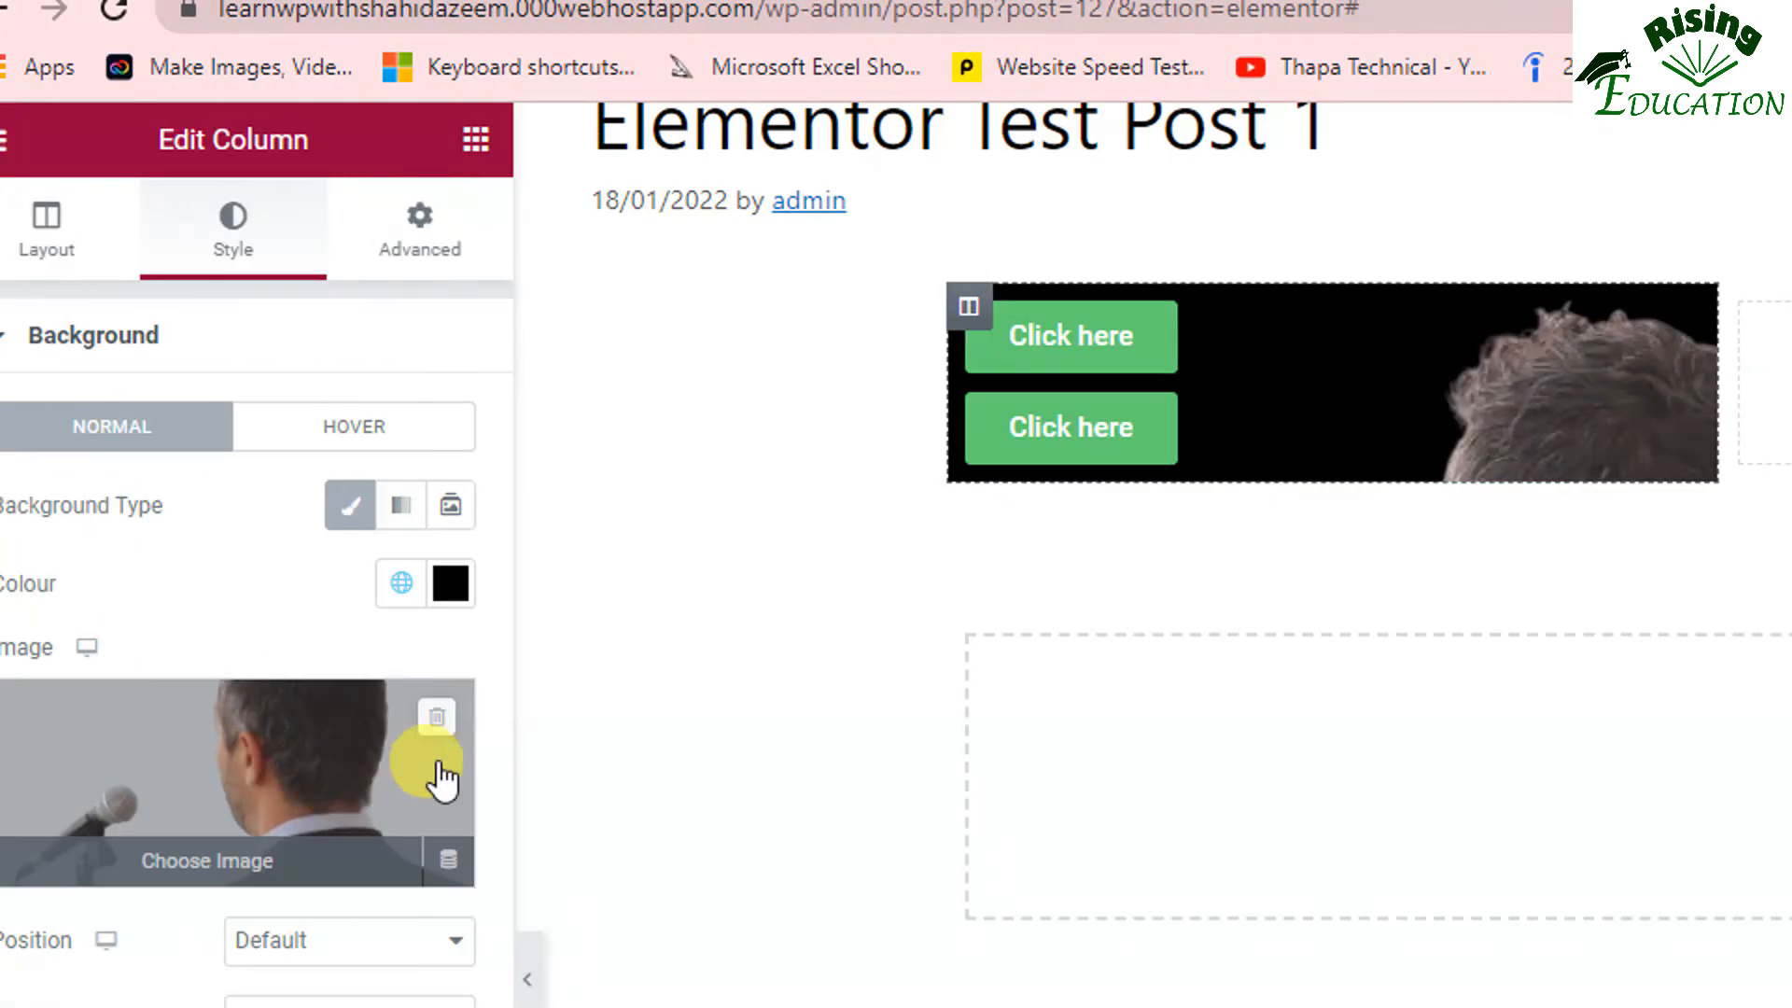
left_click(436, 720)
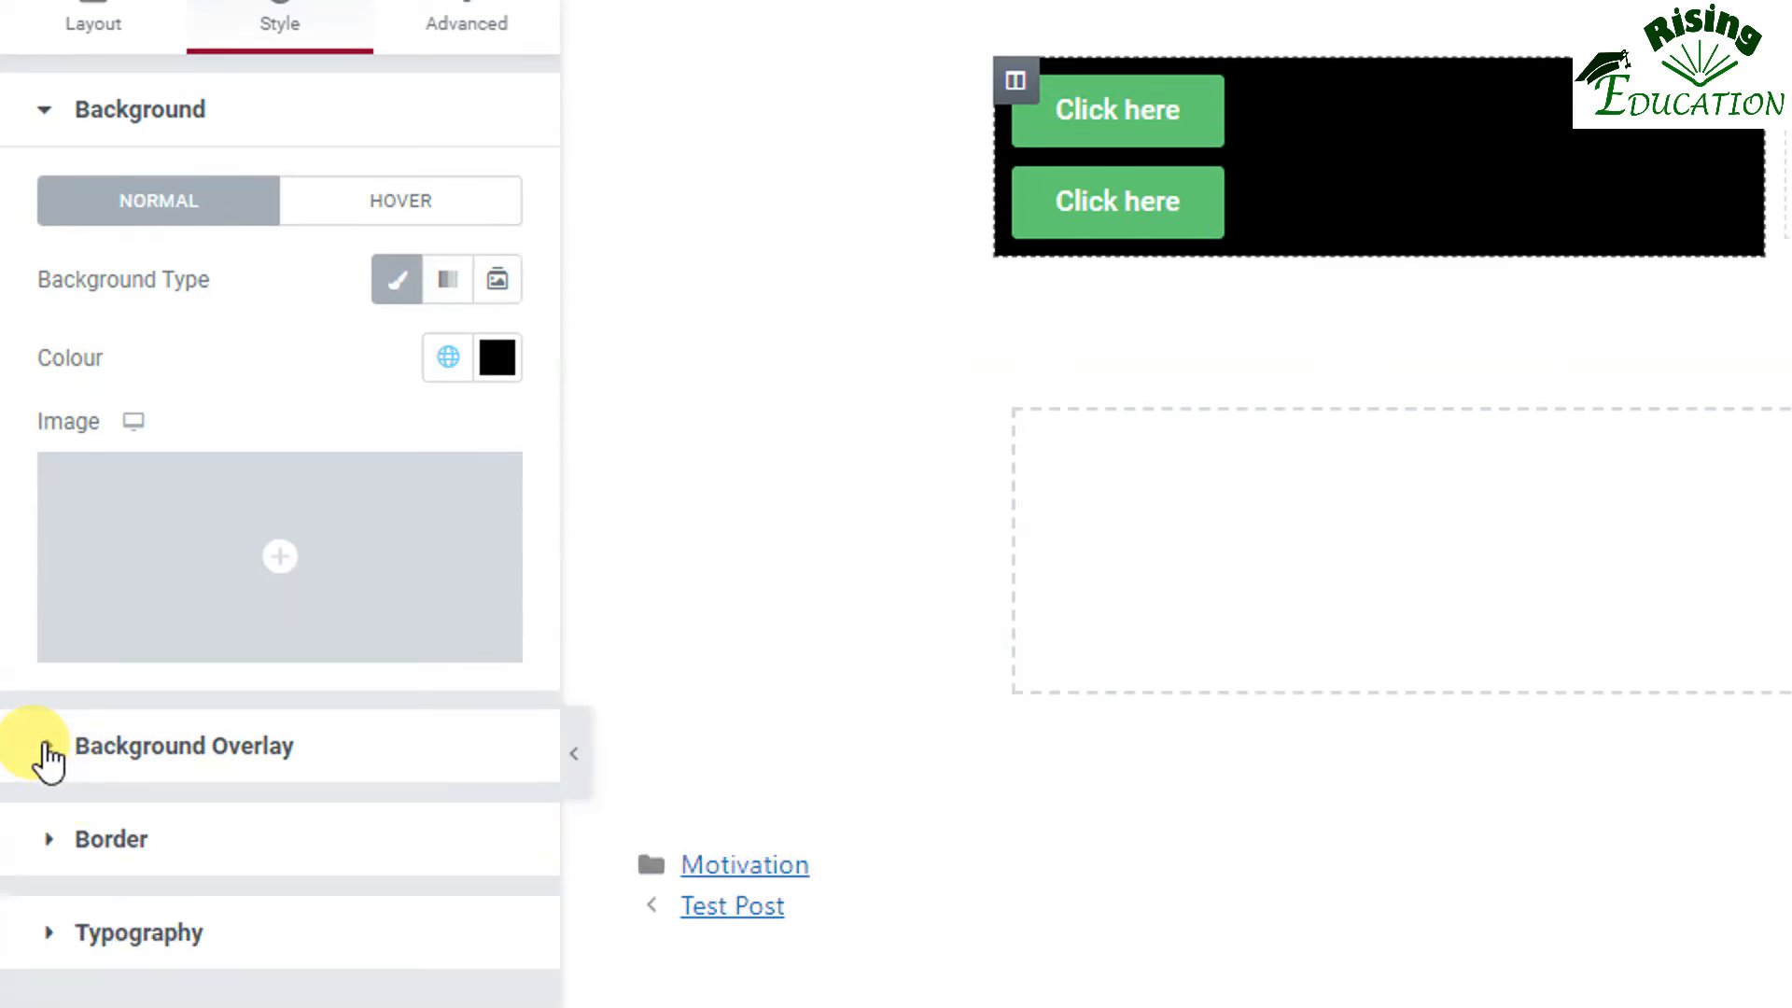
Examine the first column's Background Overlay options and its Typography options.
left_click(46, 754)
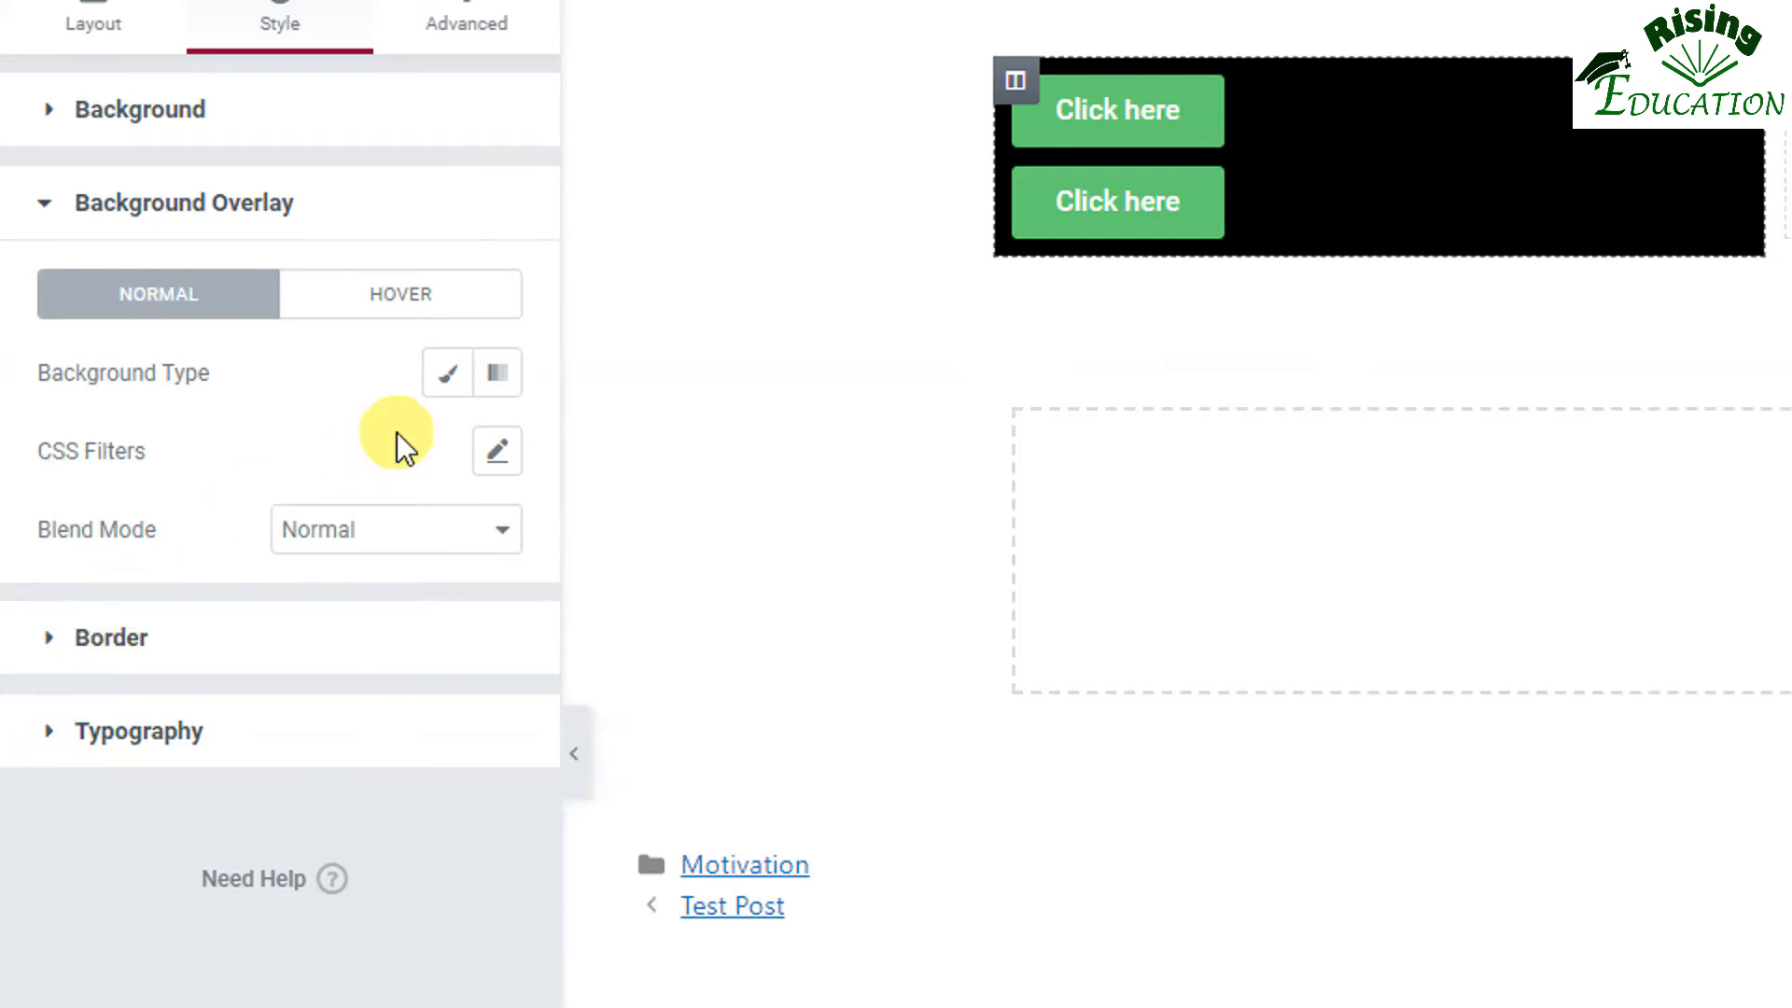
left_click(48, 207)
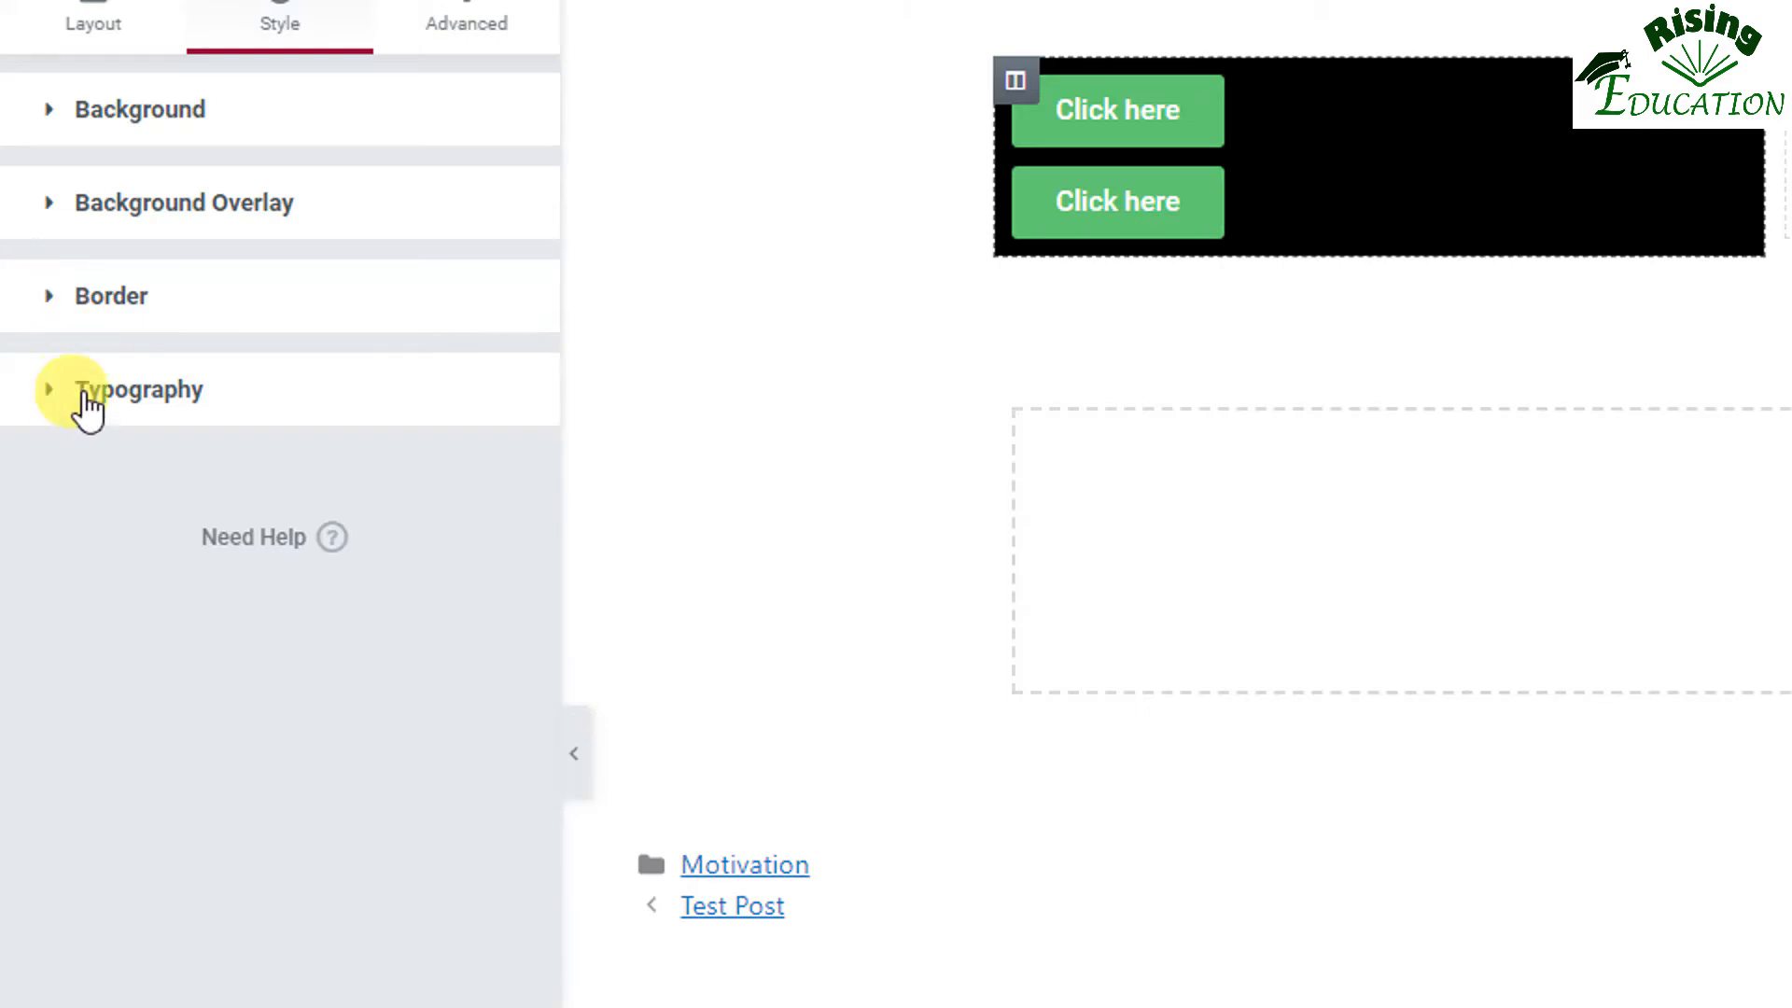
left_click(46, 396)
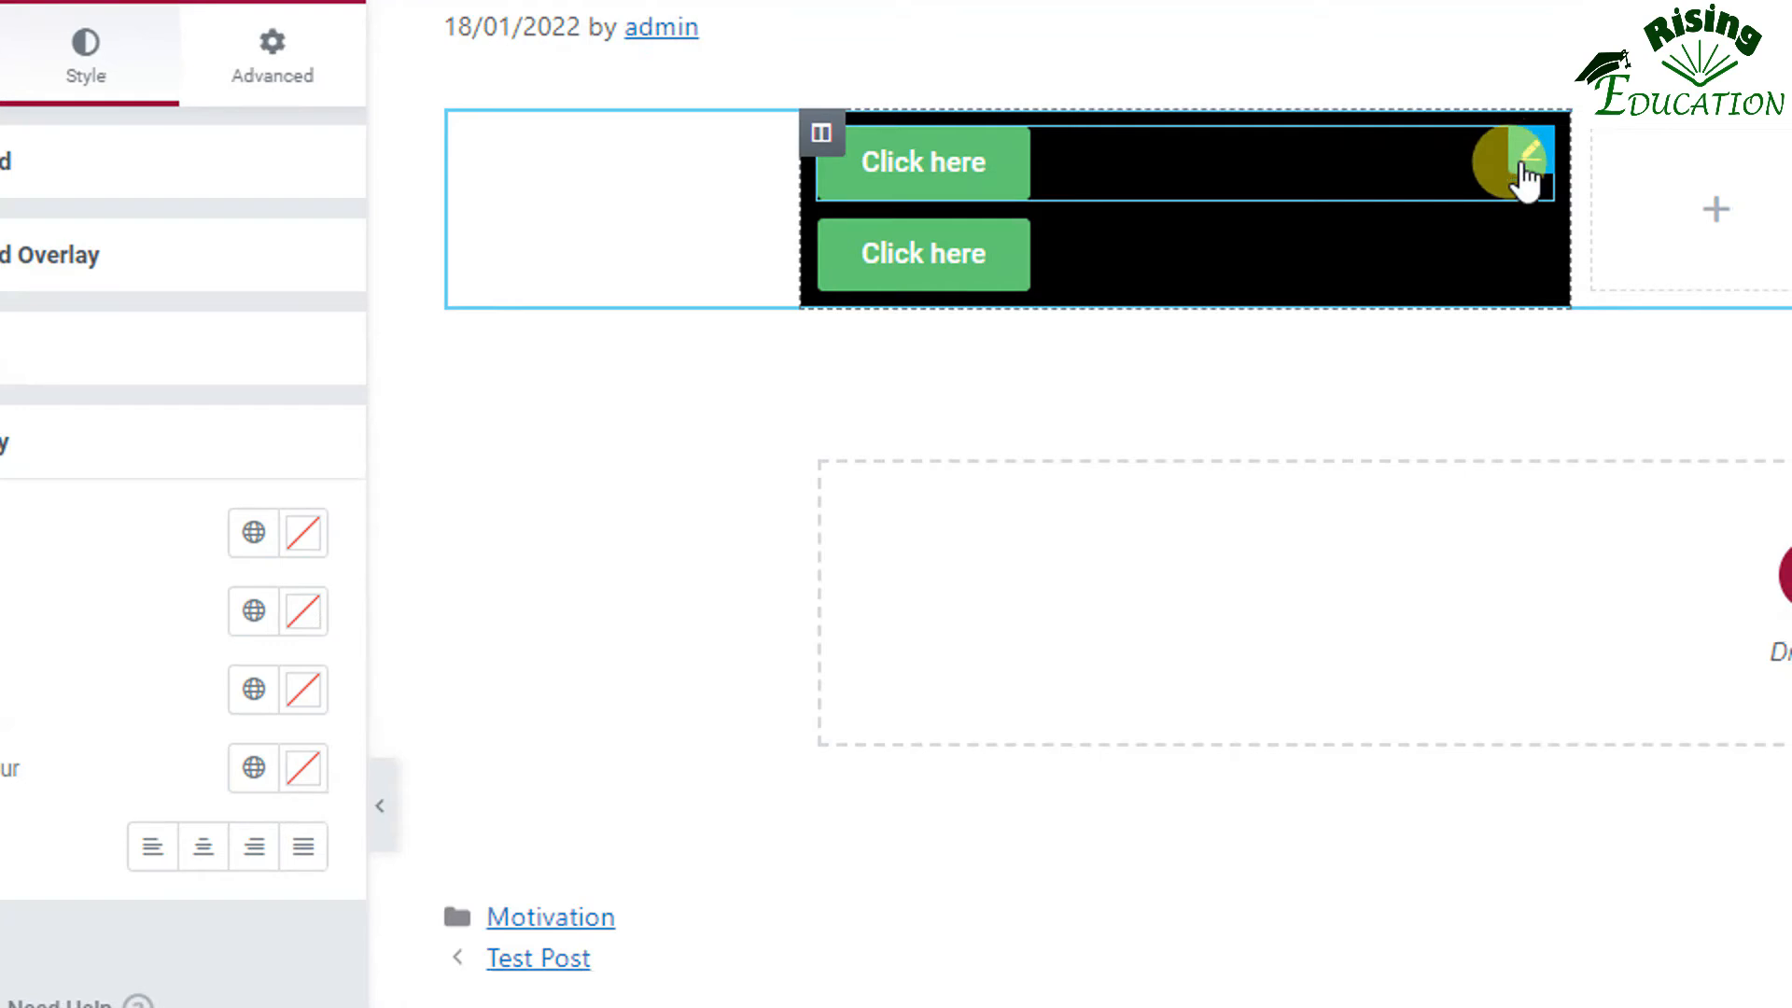
Delete both buttons from the first column and add a Heading widget in their place.
right_click(1523, 173)
left_click(1624, 707)
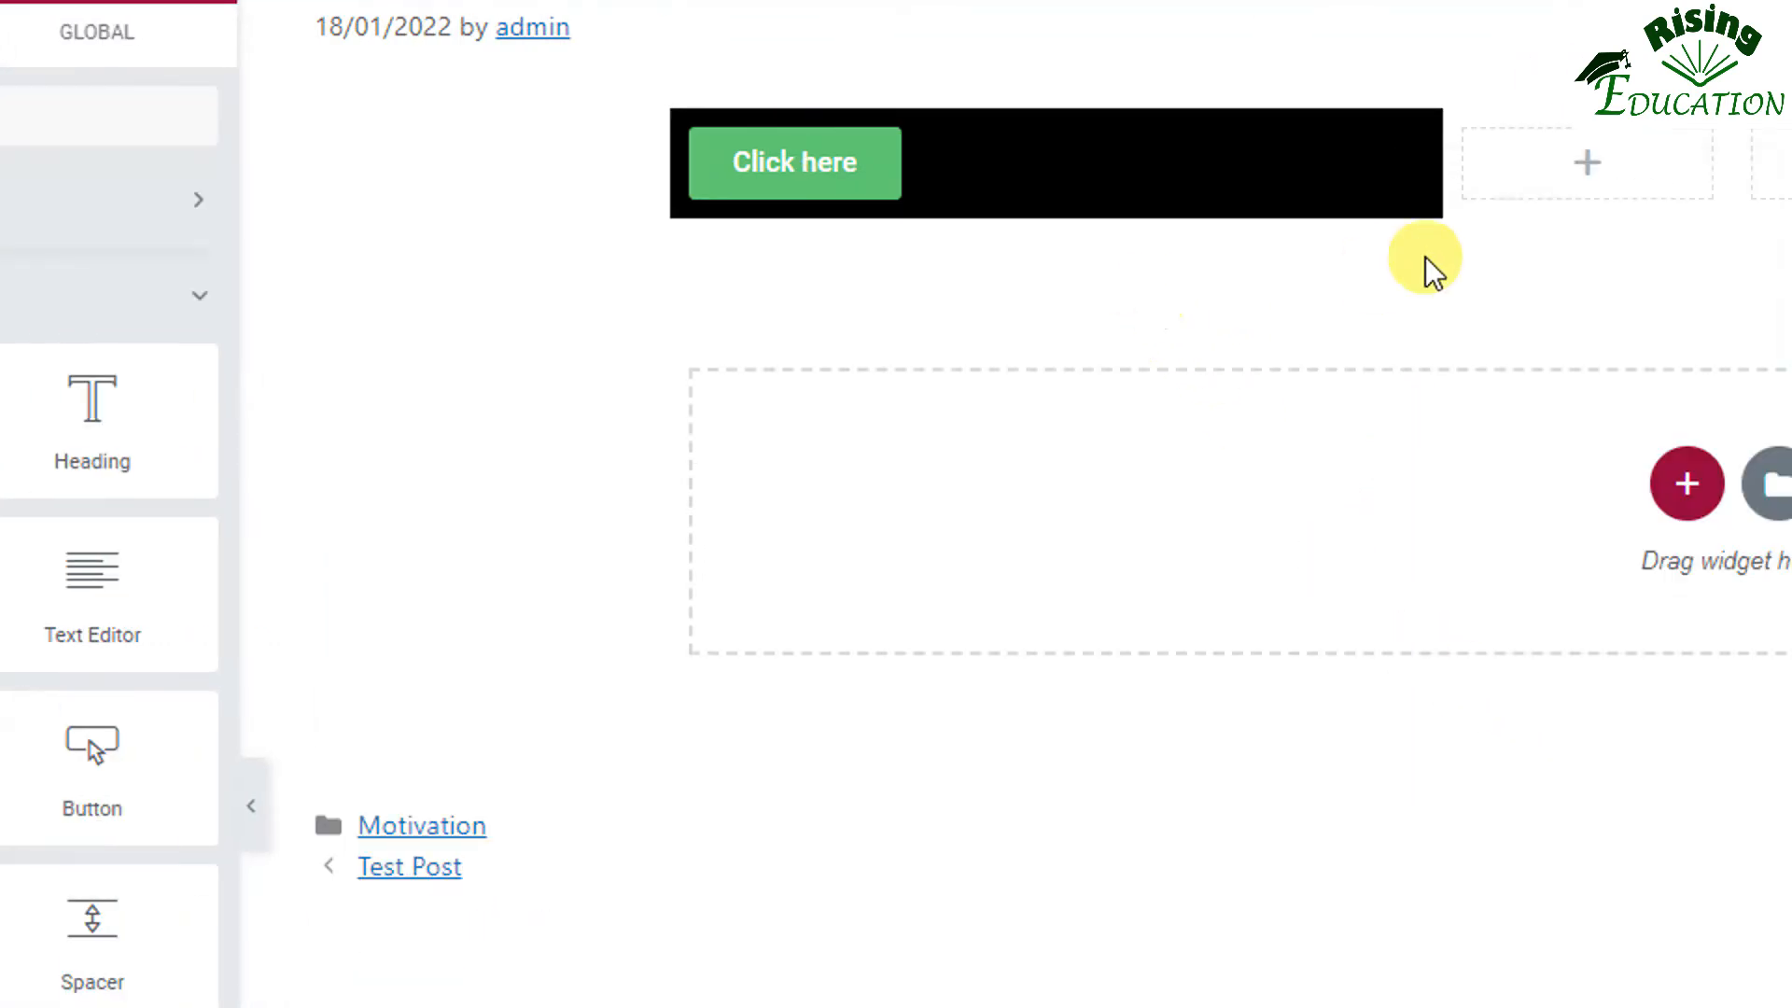
right_click(1395, 182)
left_click(1453, 706)
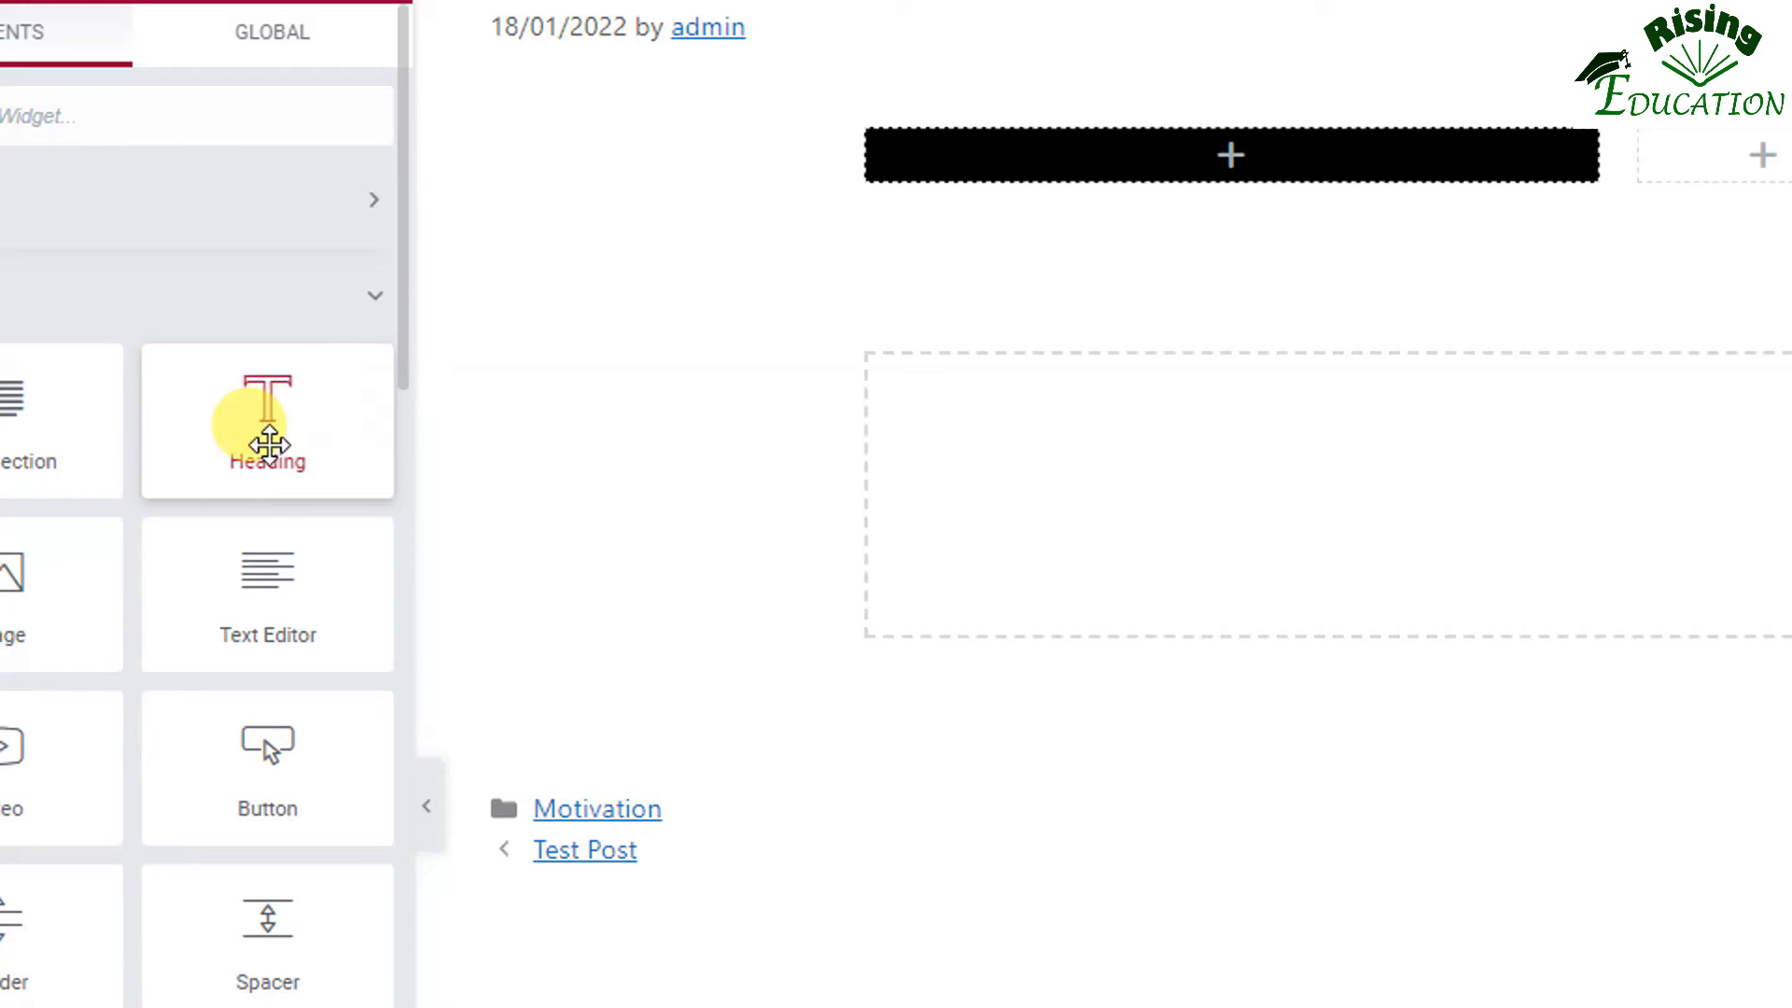
left_click_drag(269, 443, 1203, 164)
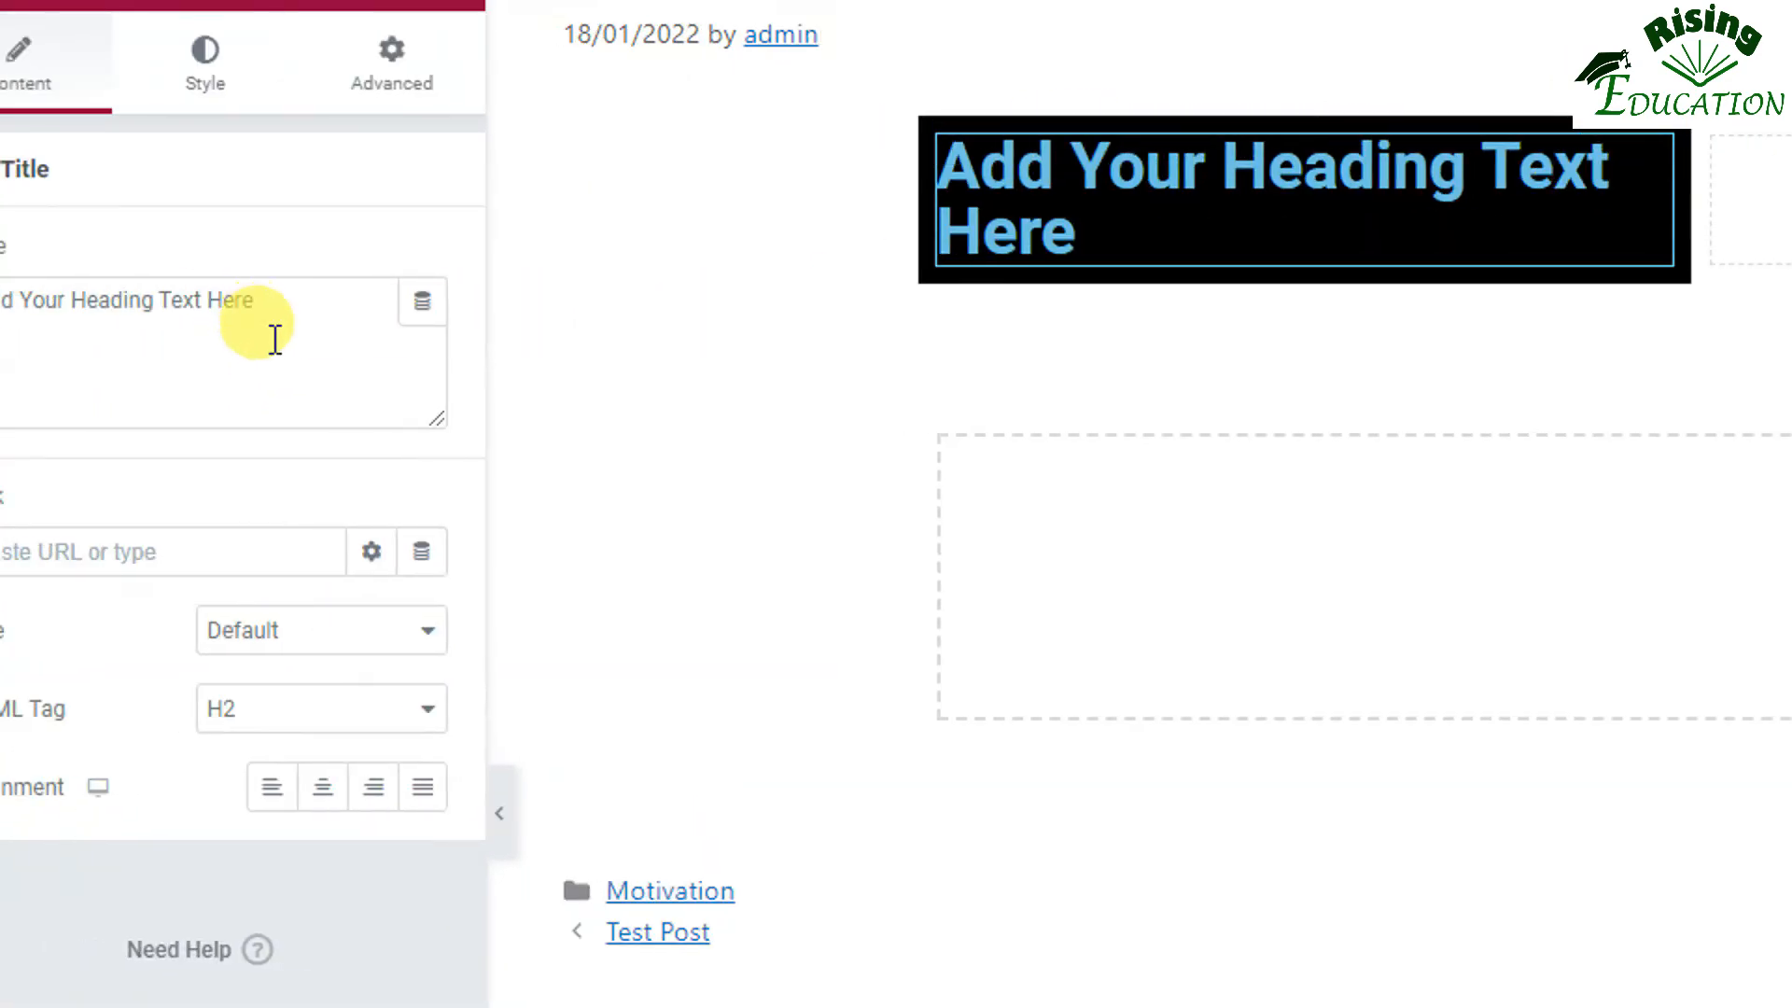
Set the heading colour in the first column's typography style to the global colour Red.
left_click(942, 126)
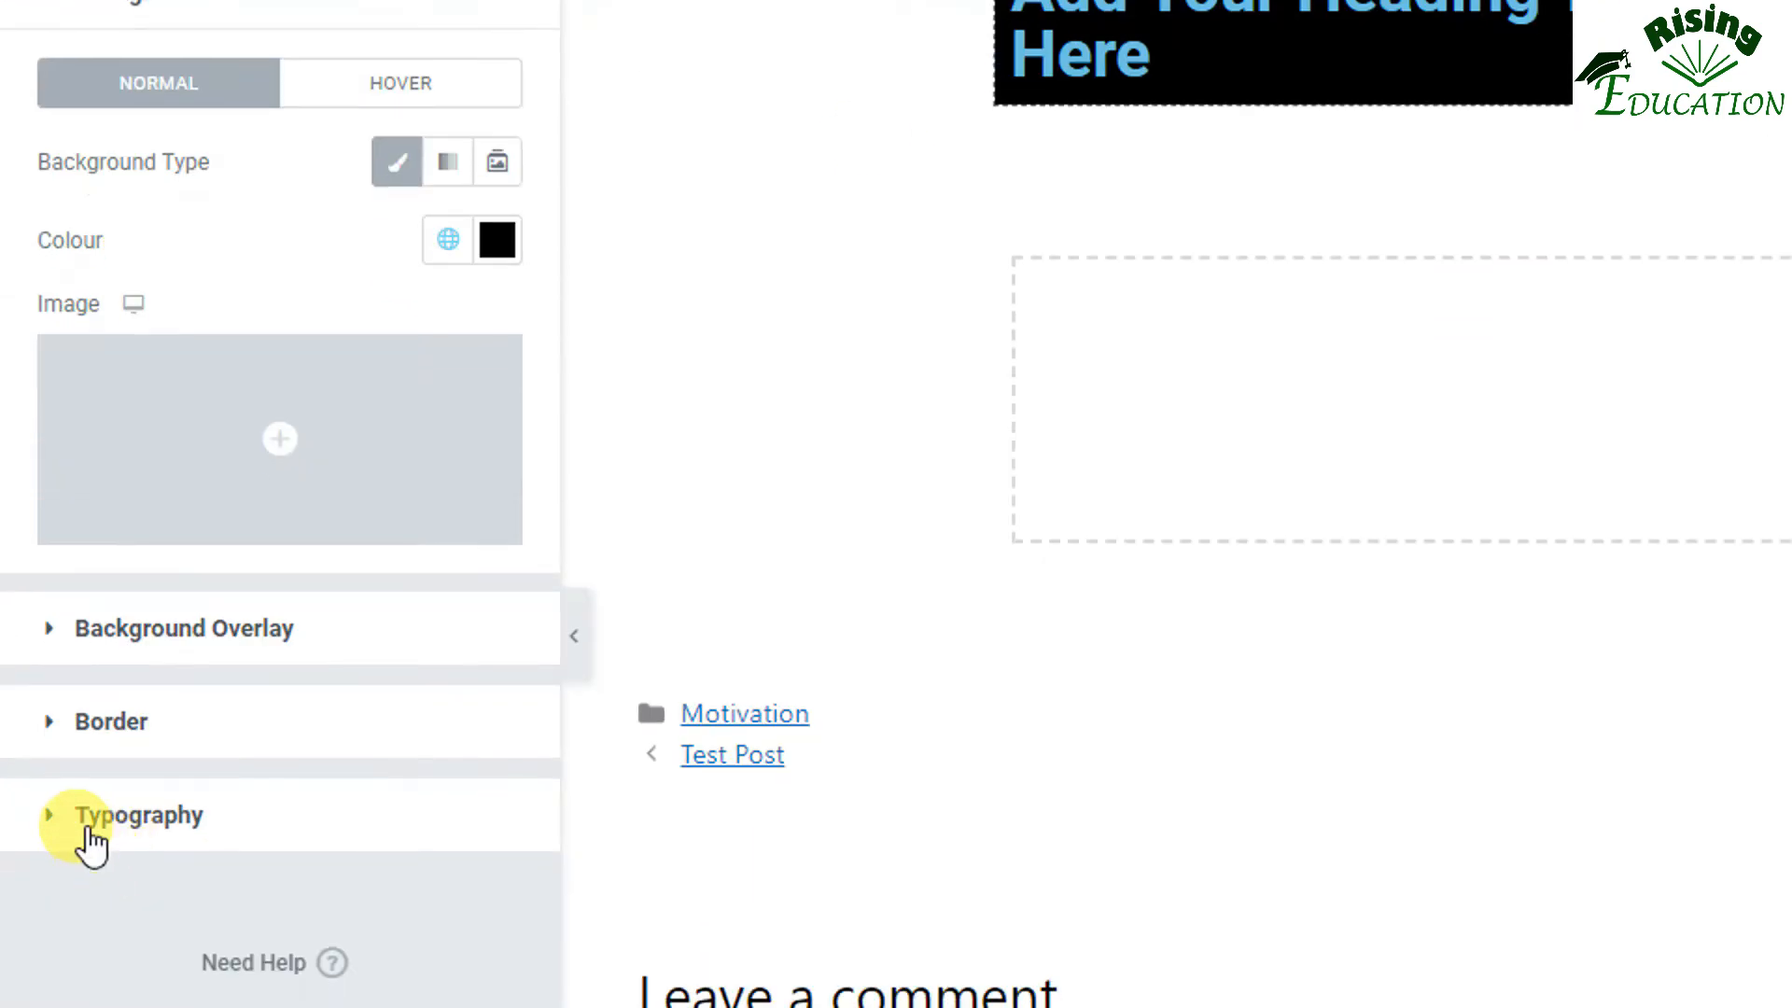
left_click(84, 997)
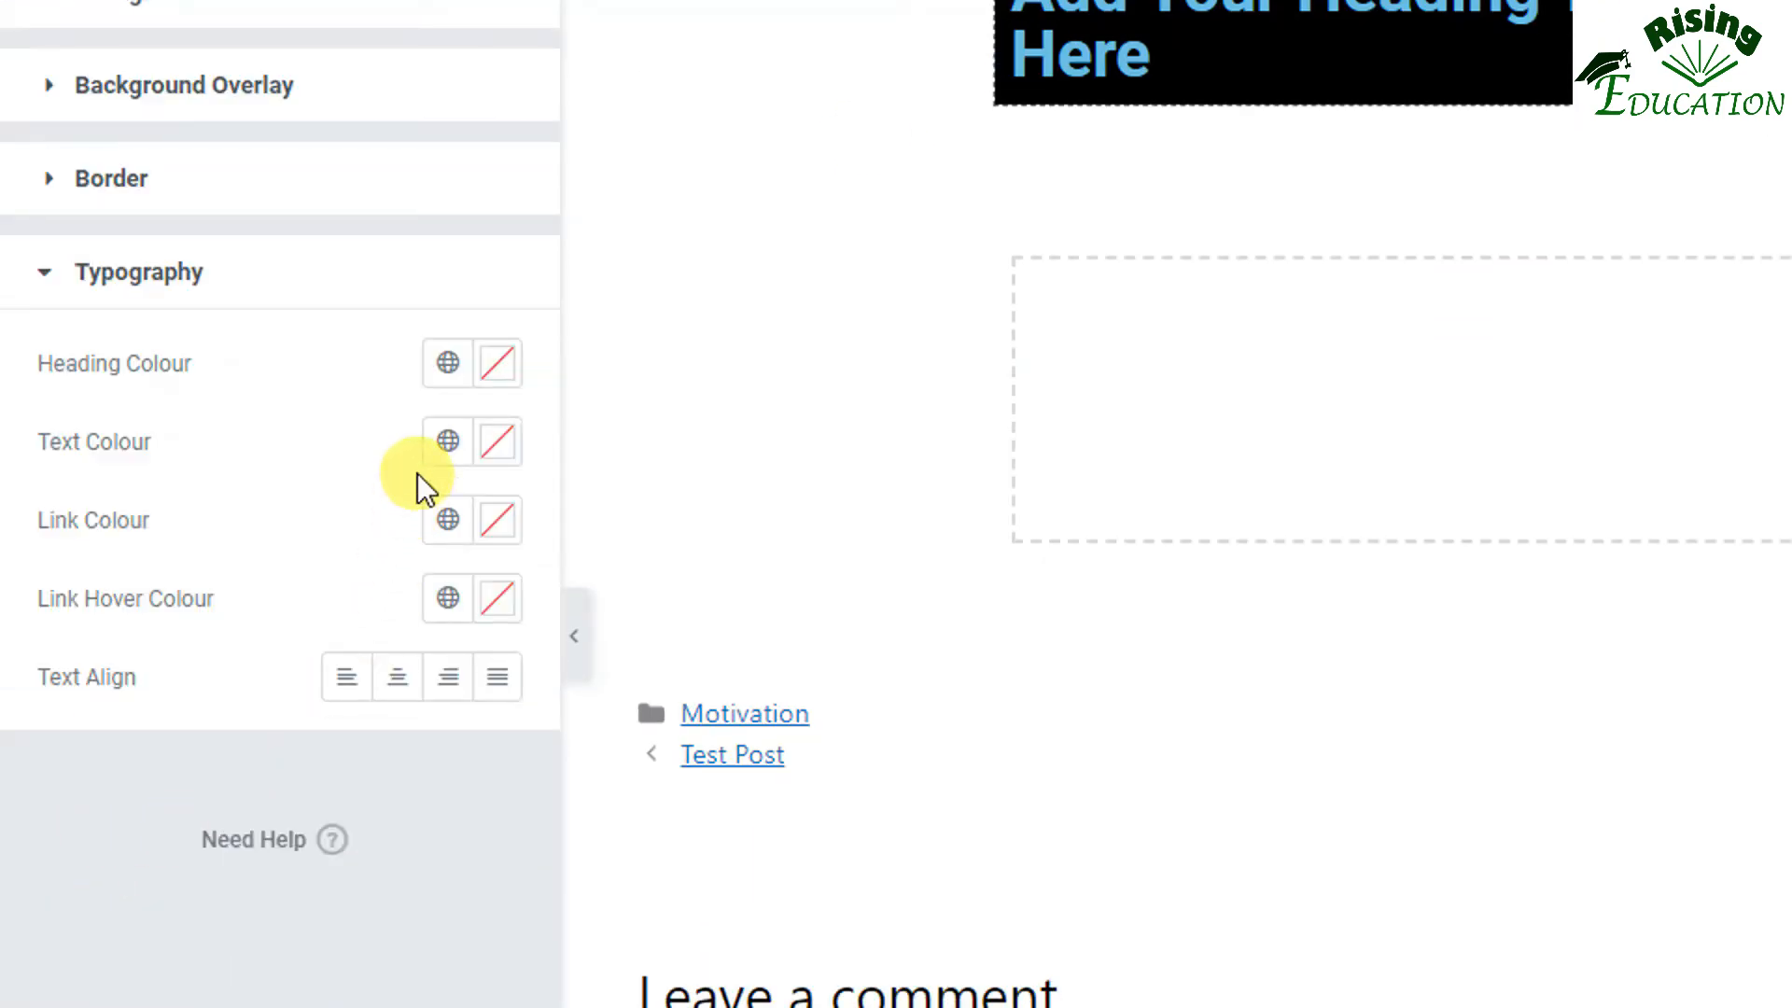
left_click(449, 366)
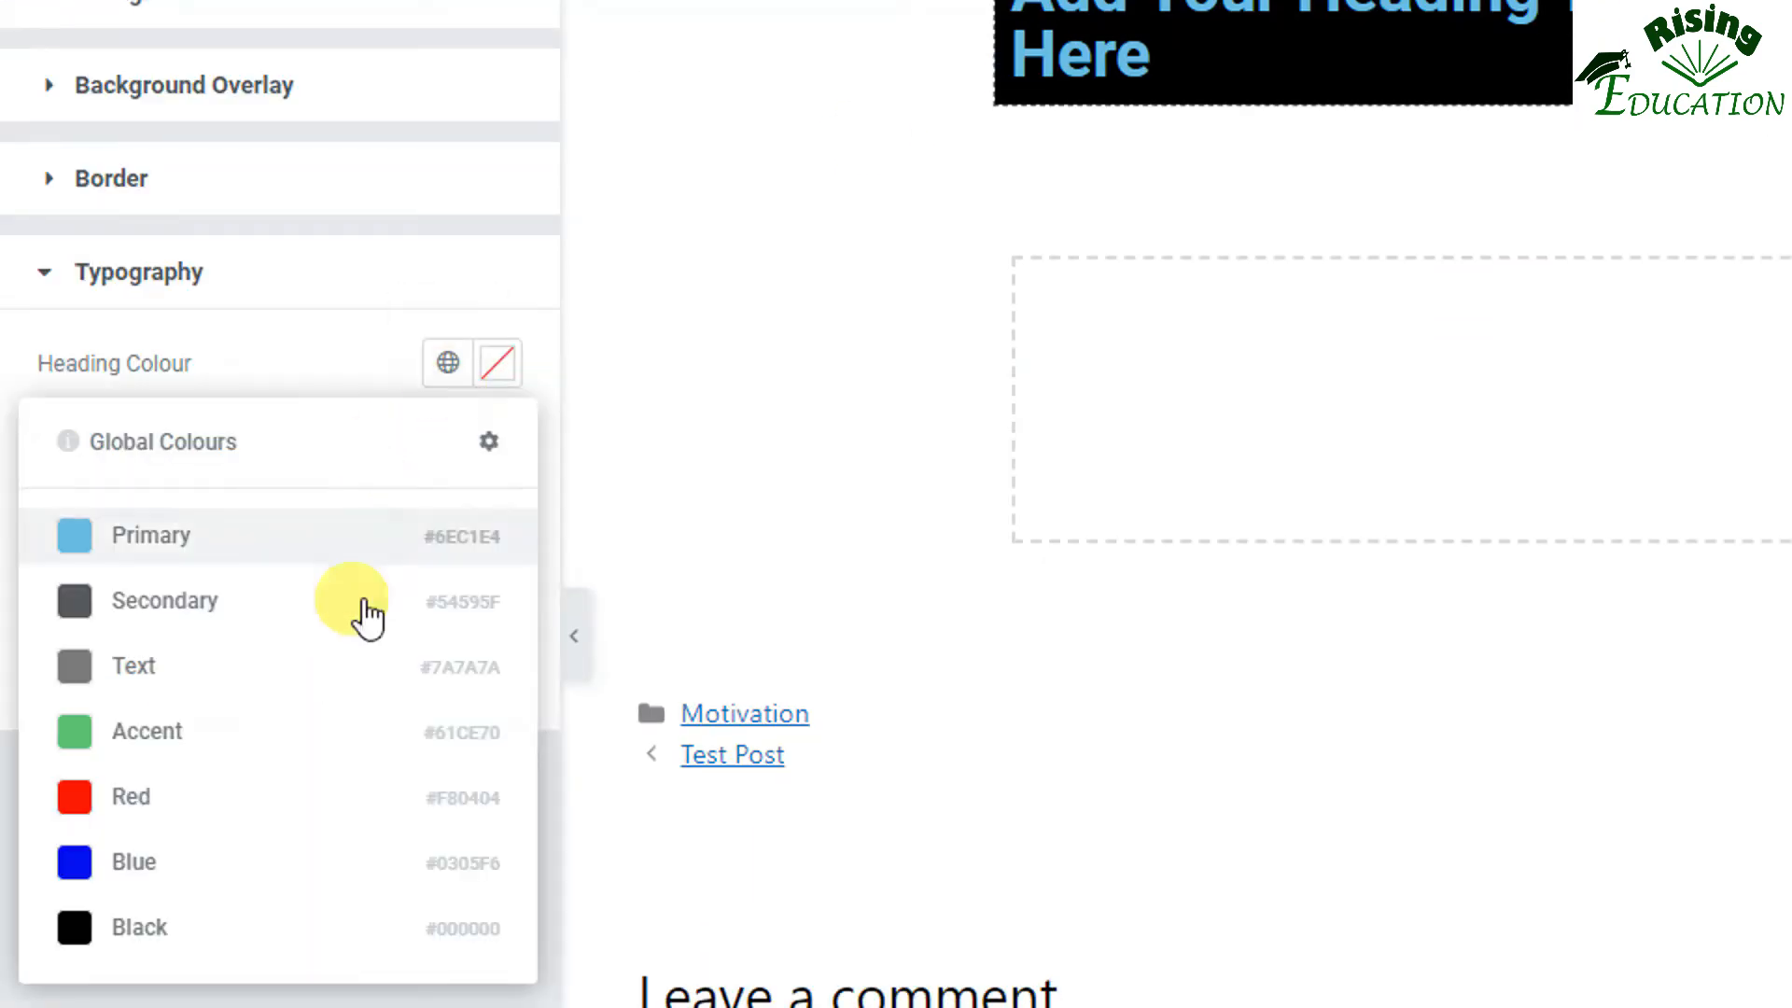
left_click(178, 798)
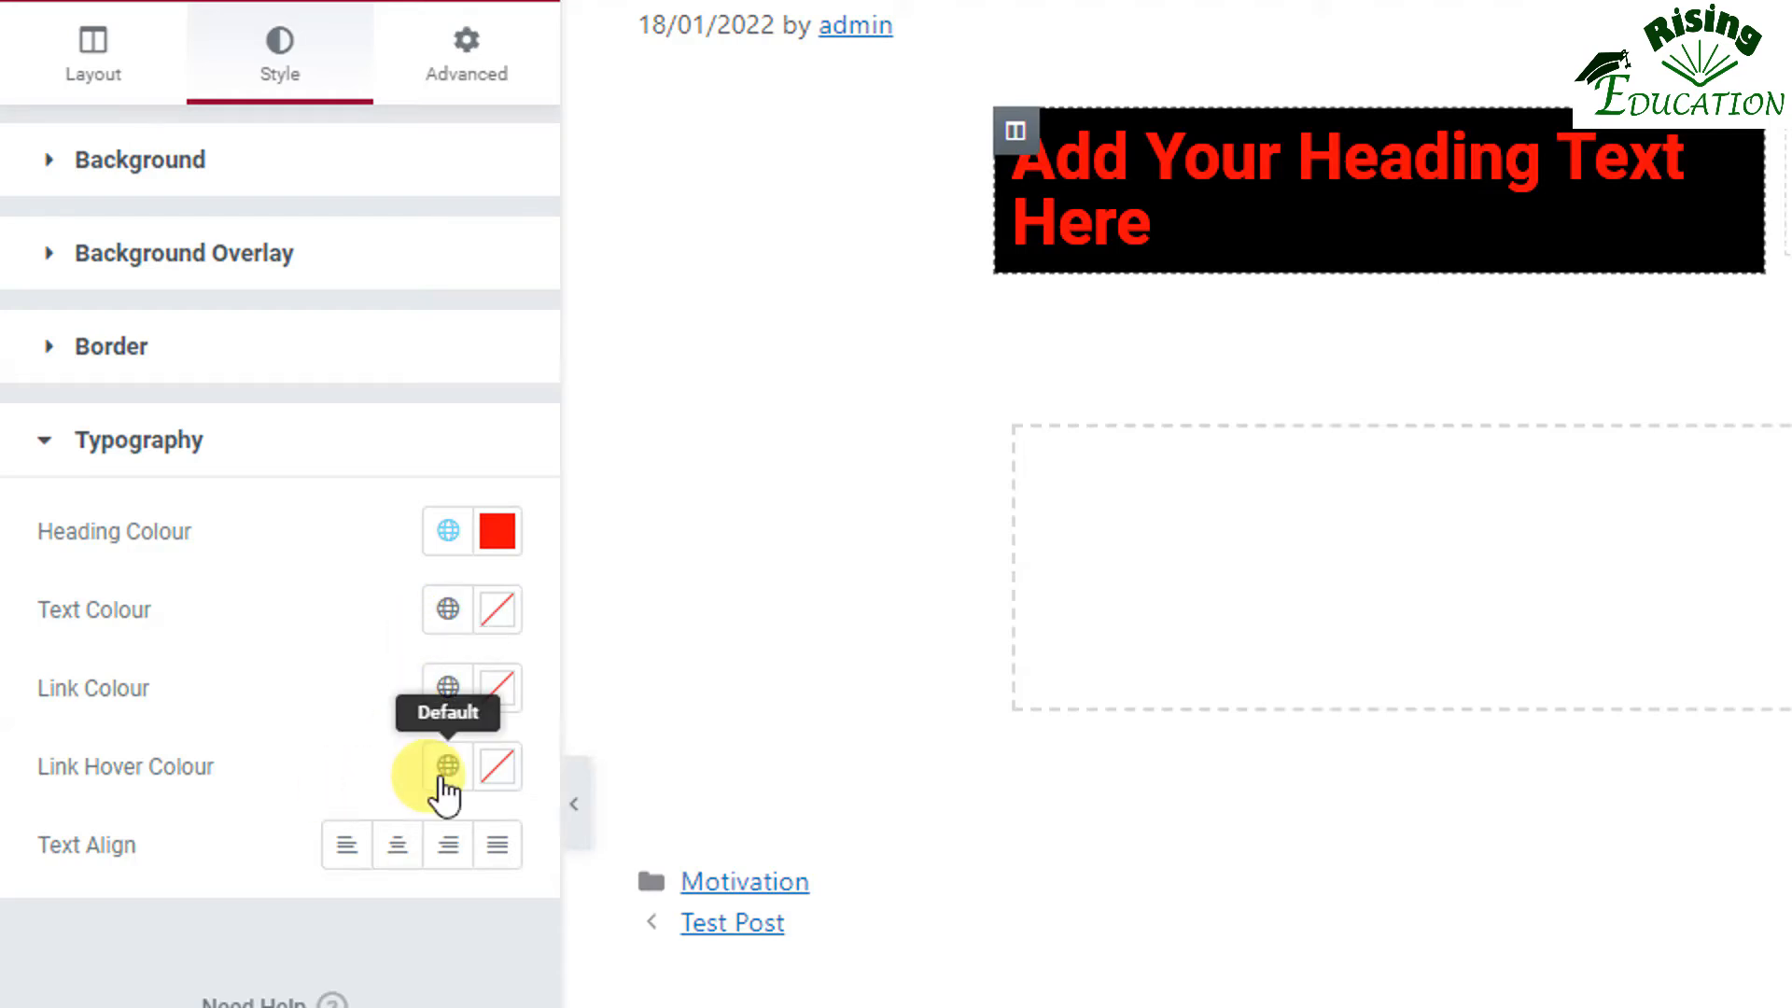
Try centre, left and right text alignment for the first column, and set it to justified.
left_click(398, 848)
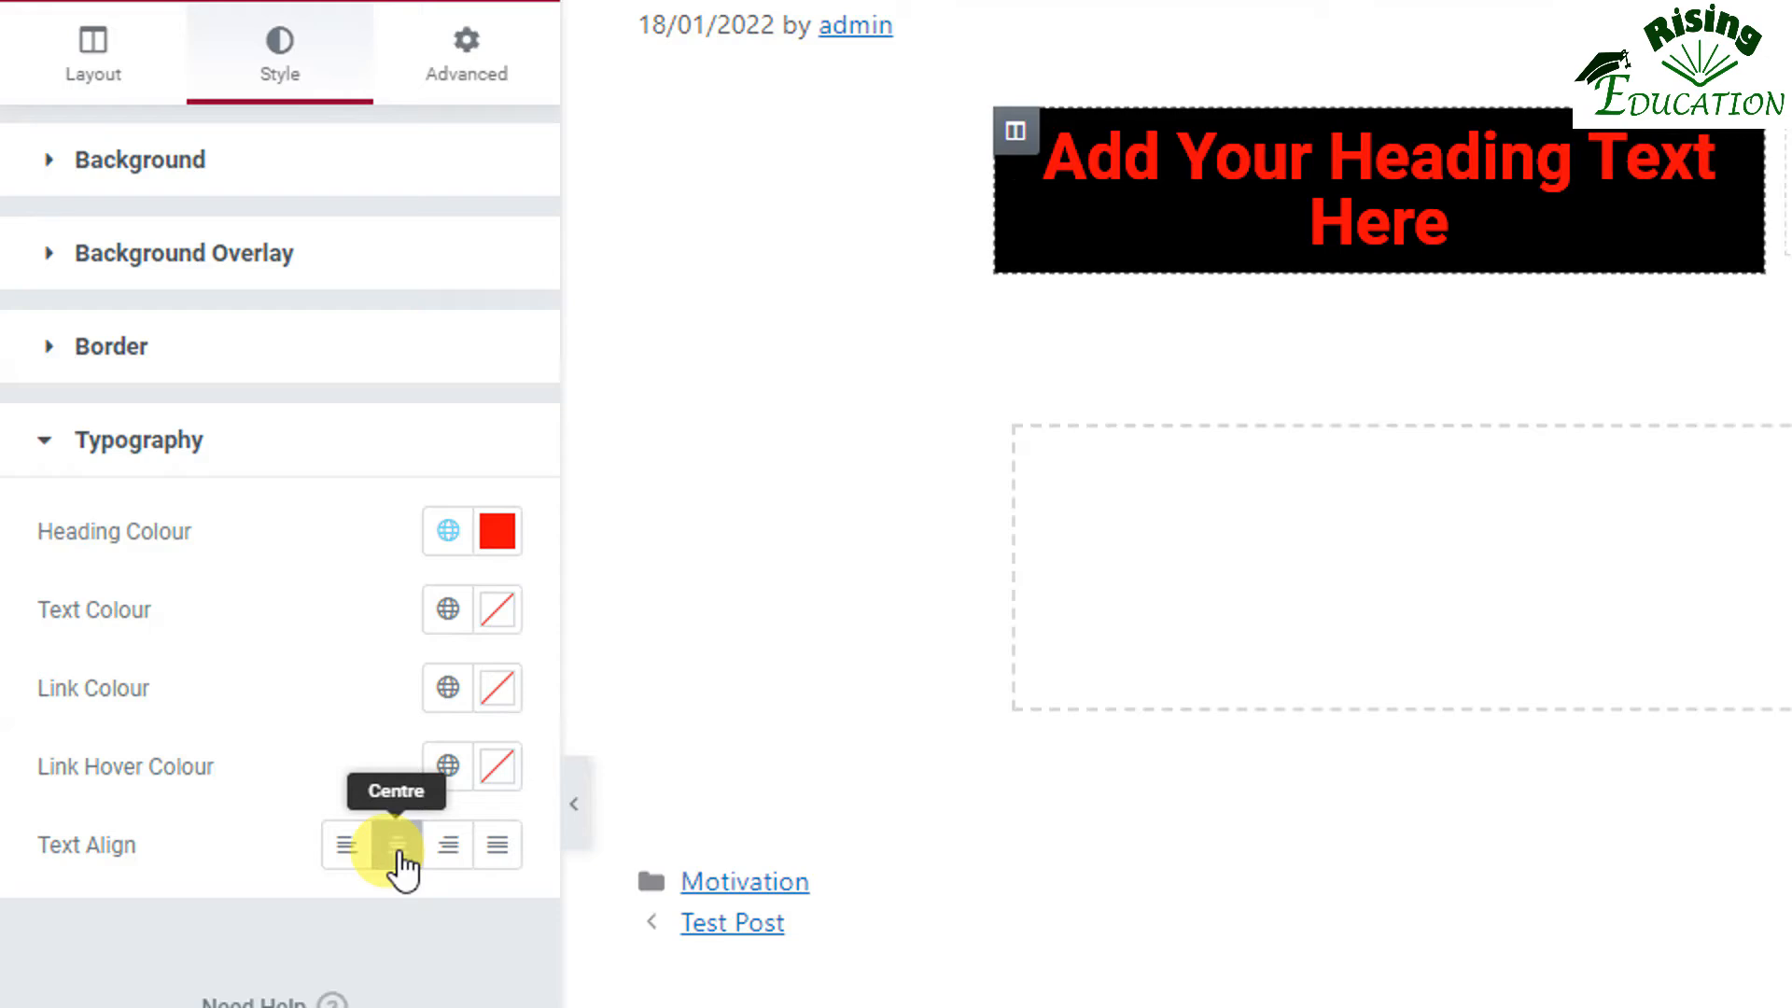
left_click(345, 852)
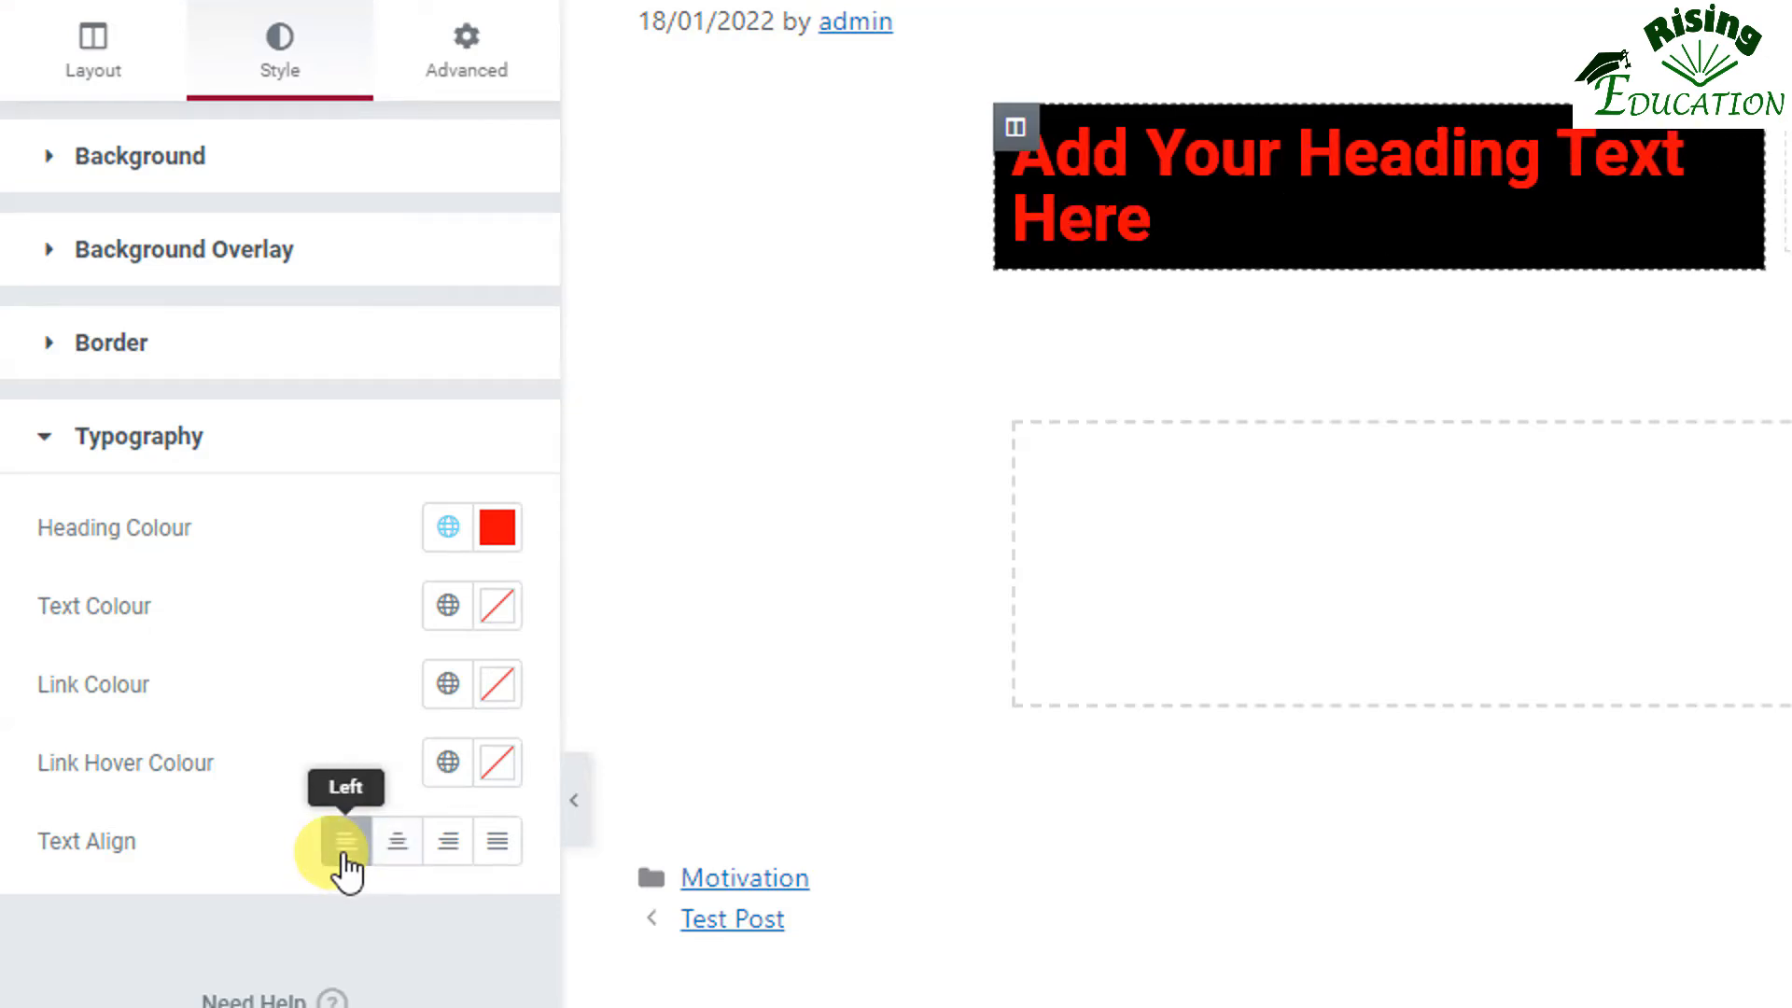
left_click(393, 851)
left_click(455, 849)
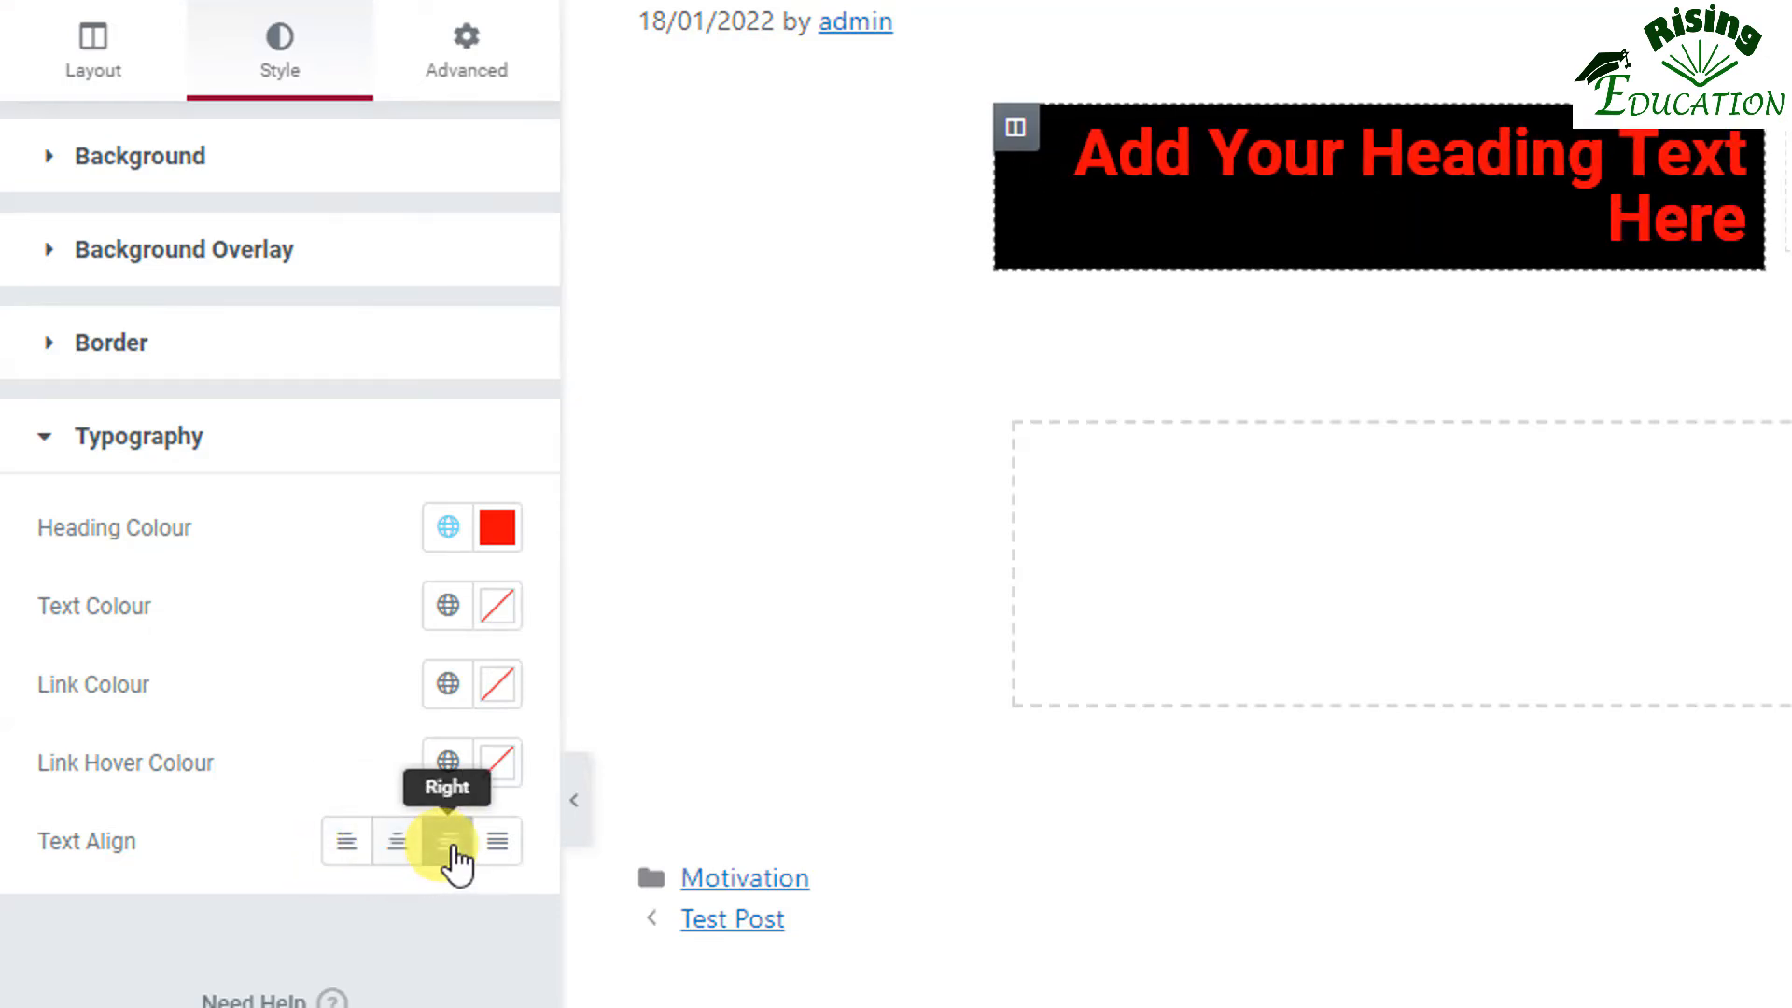
left_click(494, 854)
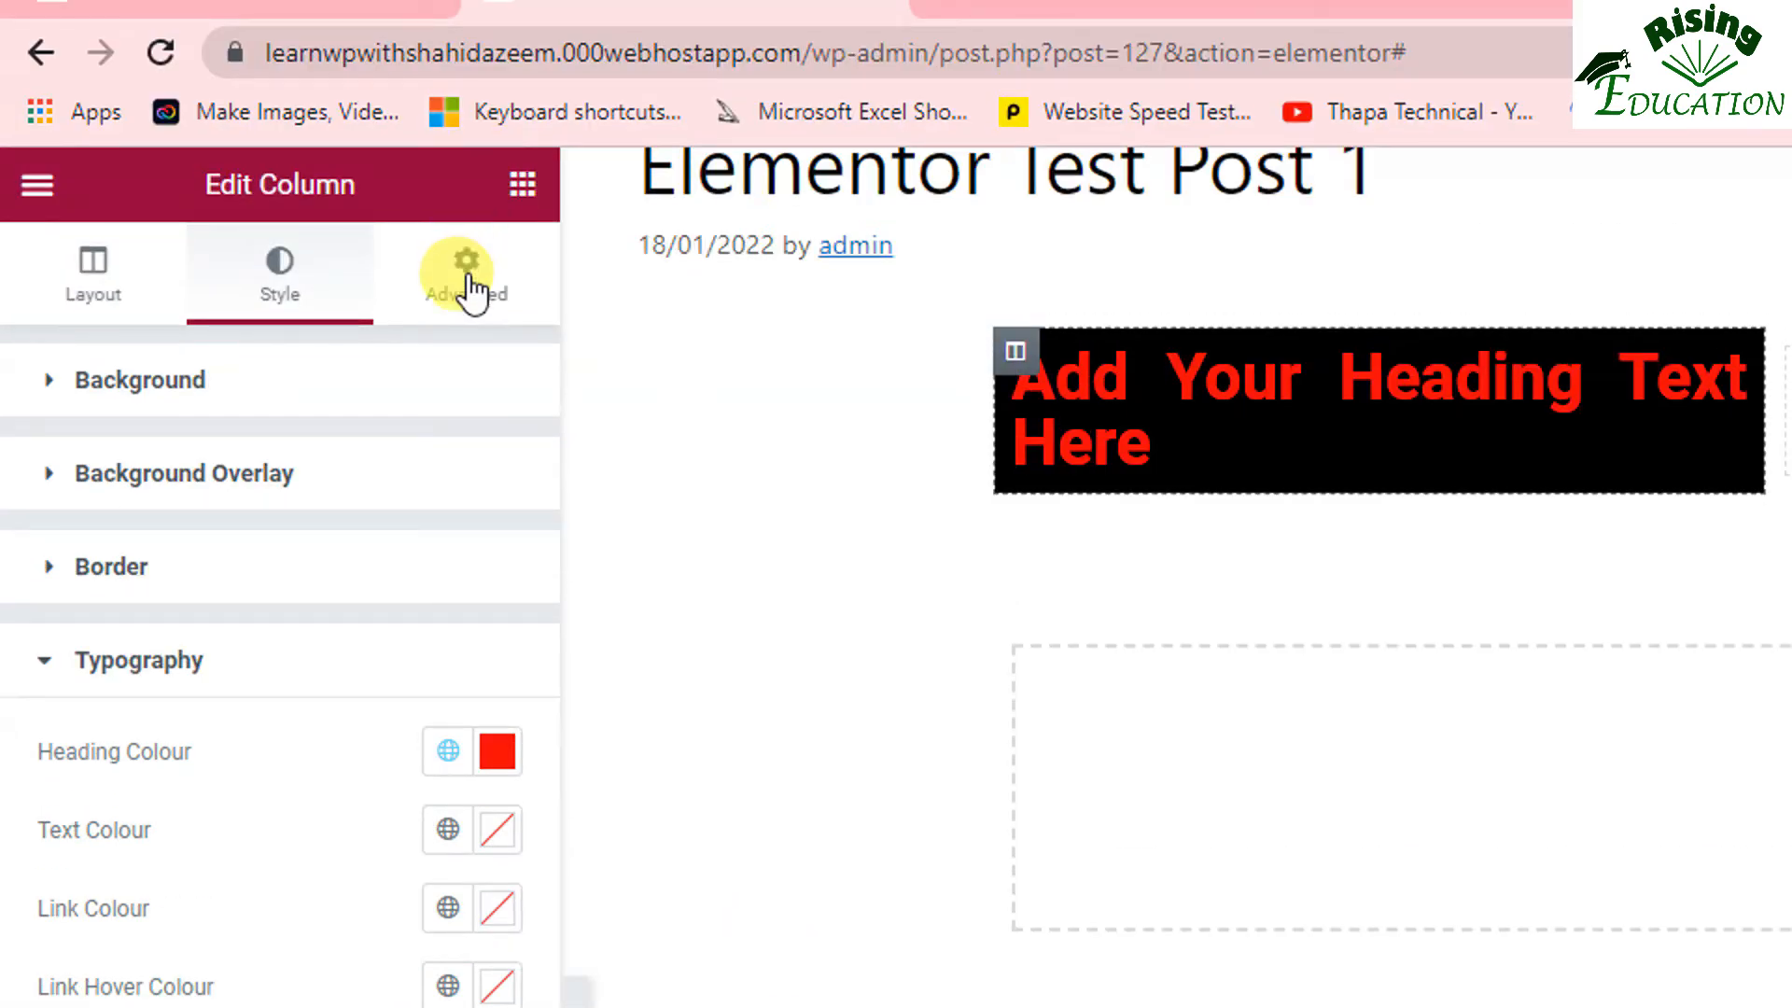
Raise the first column's linked margin gradually in the advanced settings, and set it back to 0 px on all sides.
left_click(469, 273)
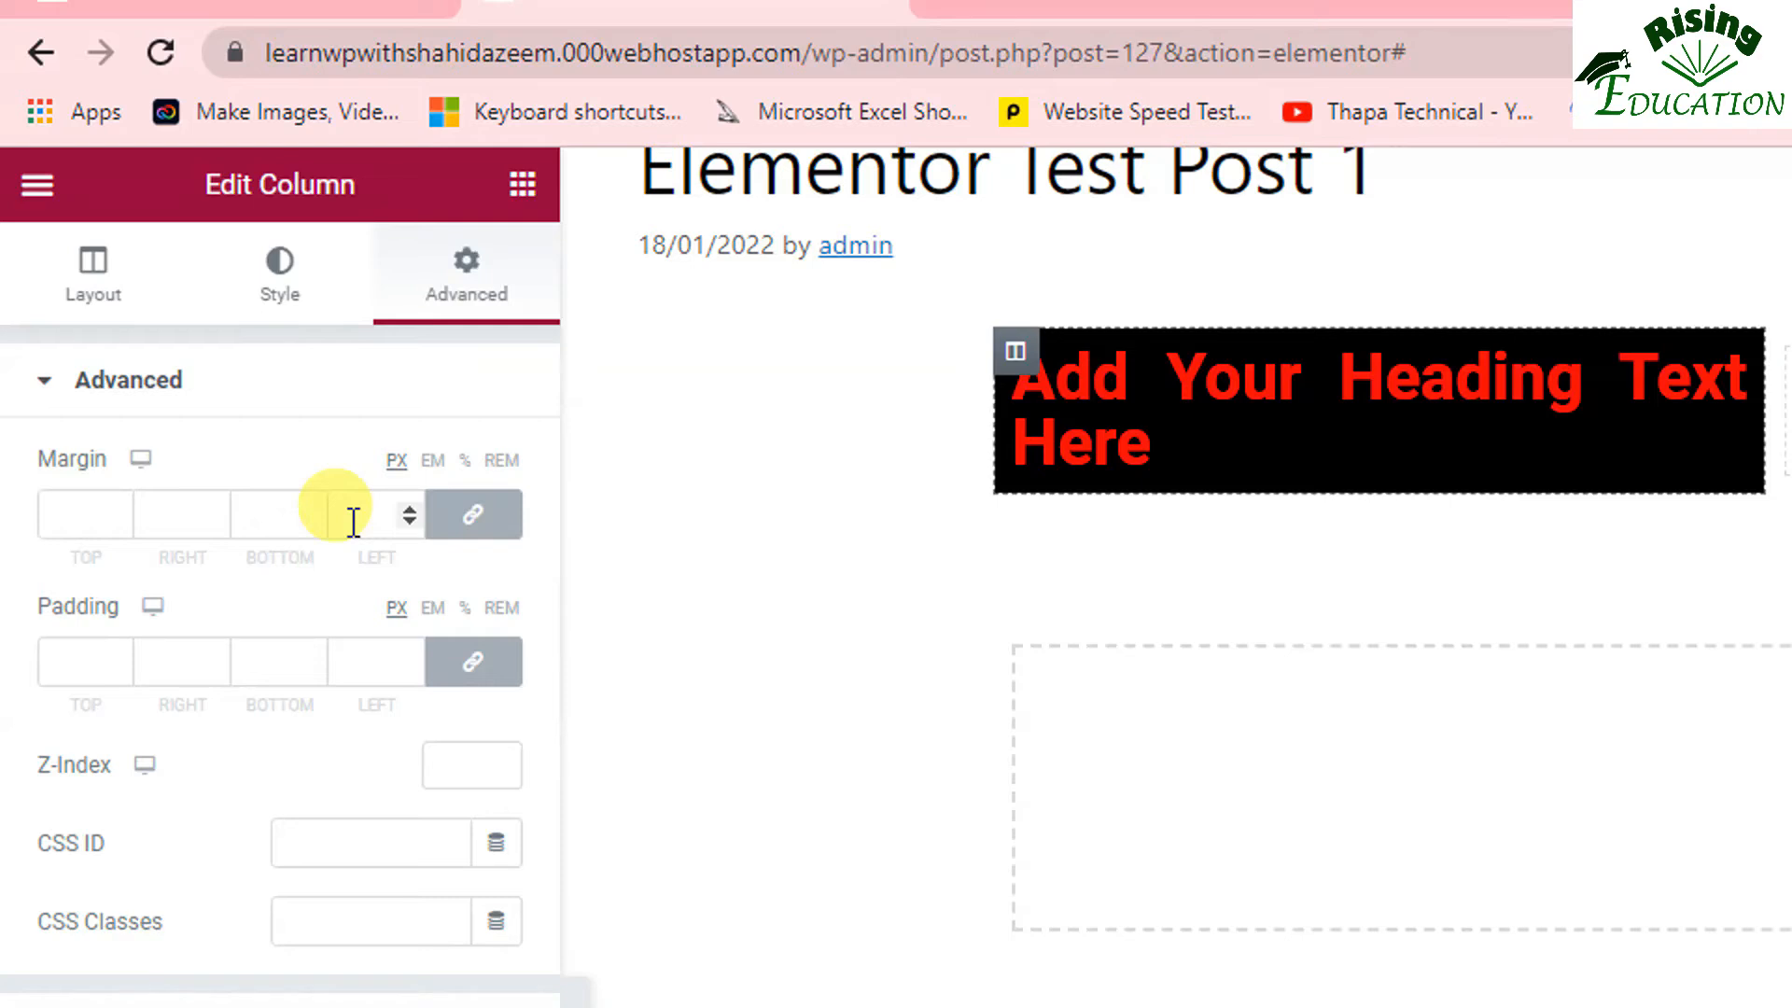
left_click(120, 507)
left_click(121, 506)
left_click(121, 506)
left_click(121, 507)
left_click(121, 507)
left_click(120, 507)
left_click(121, 507)
left_click(120, 506)
left_click_drag(120, 506, 47, 512)
type("0")
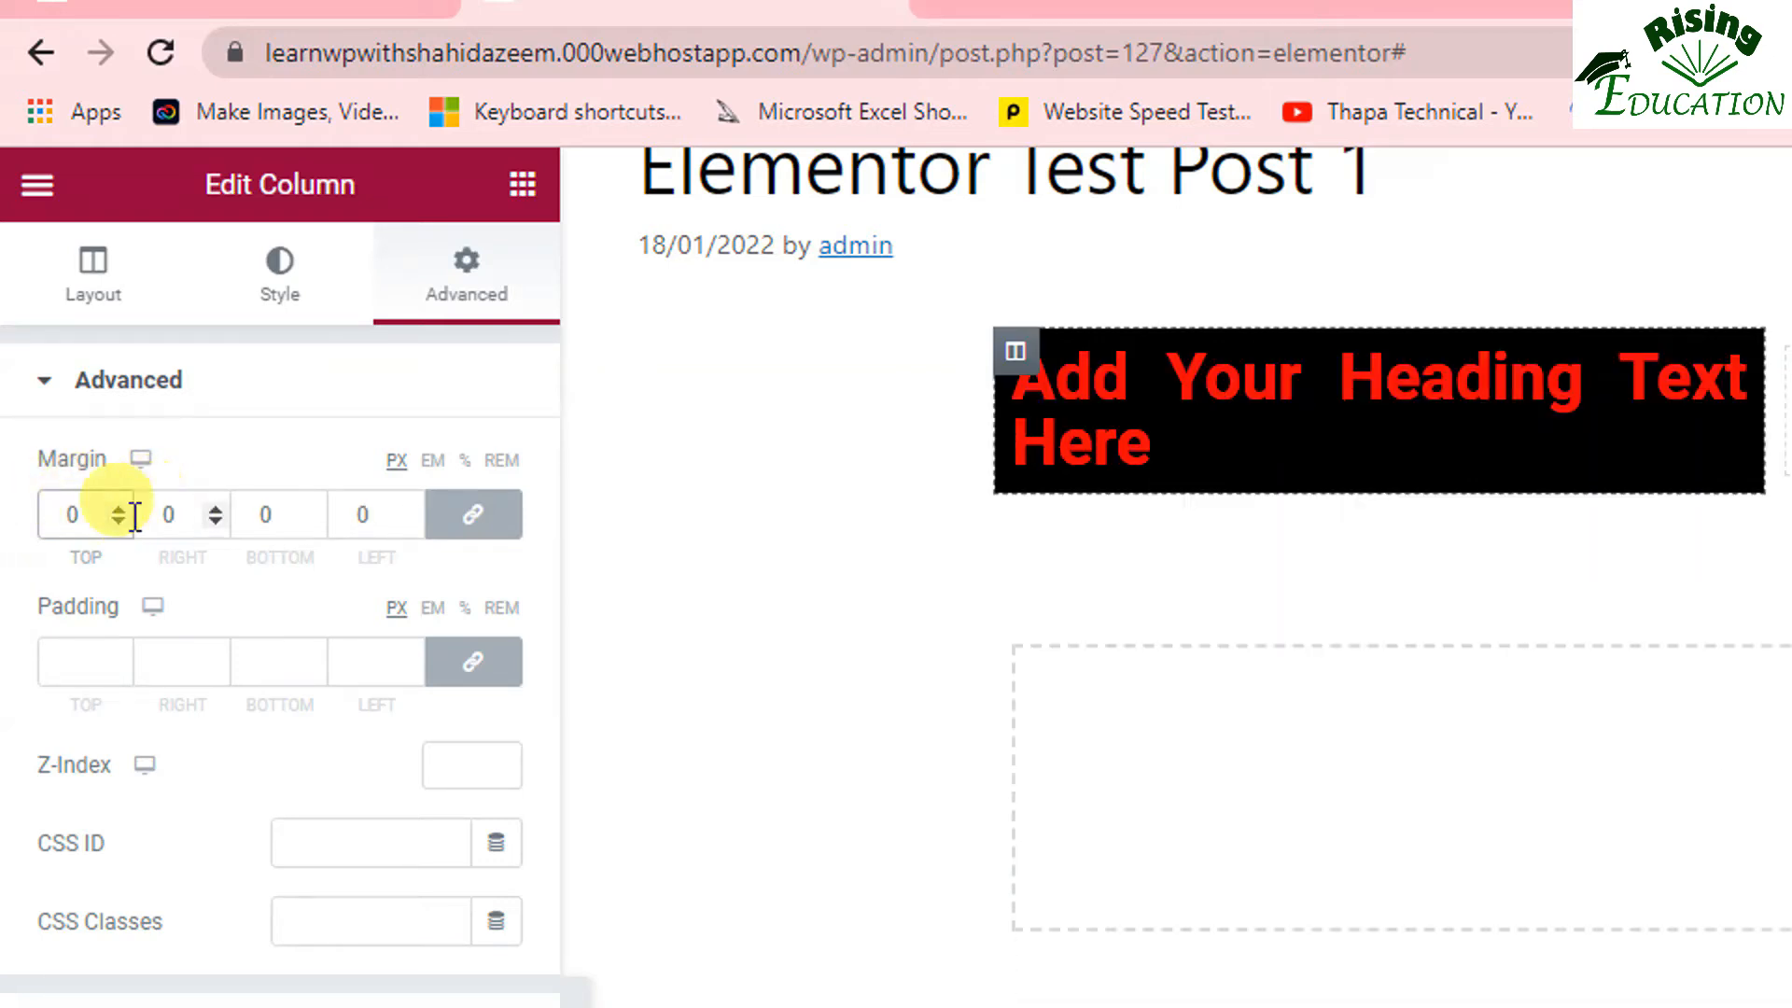
Unlink the first column's margin values, raise only the top margin to 58 px, and set it back to 0.
left_click(459, 521)
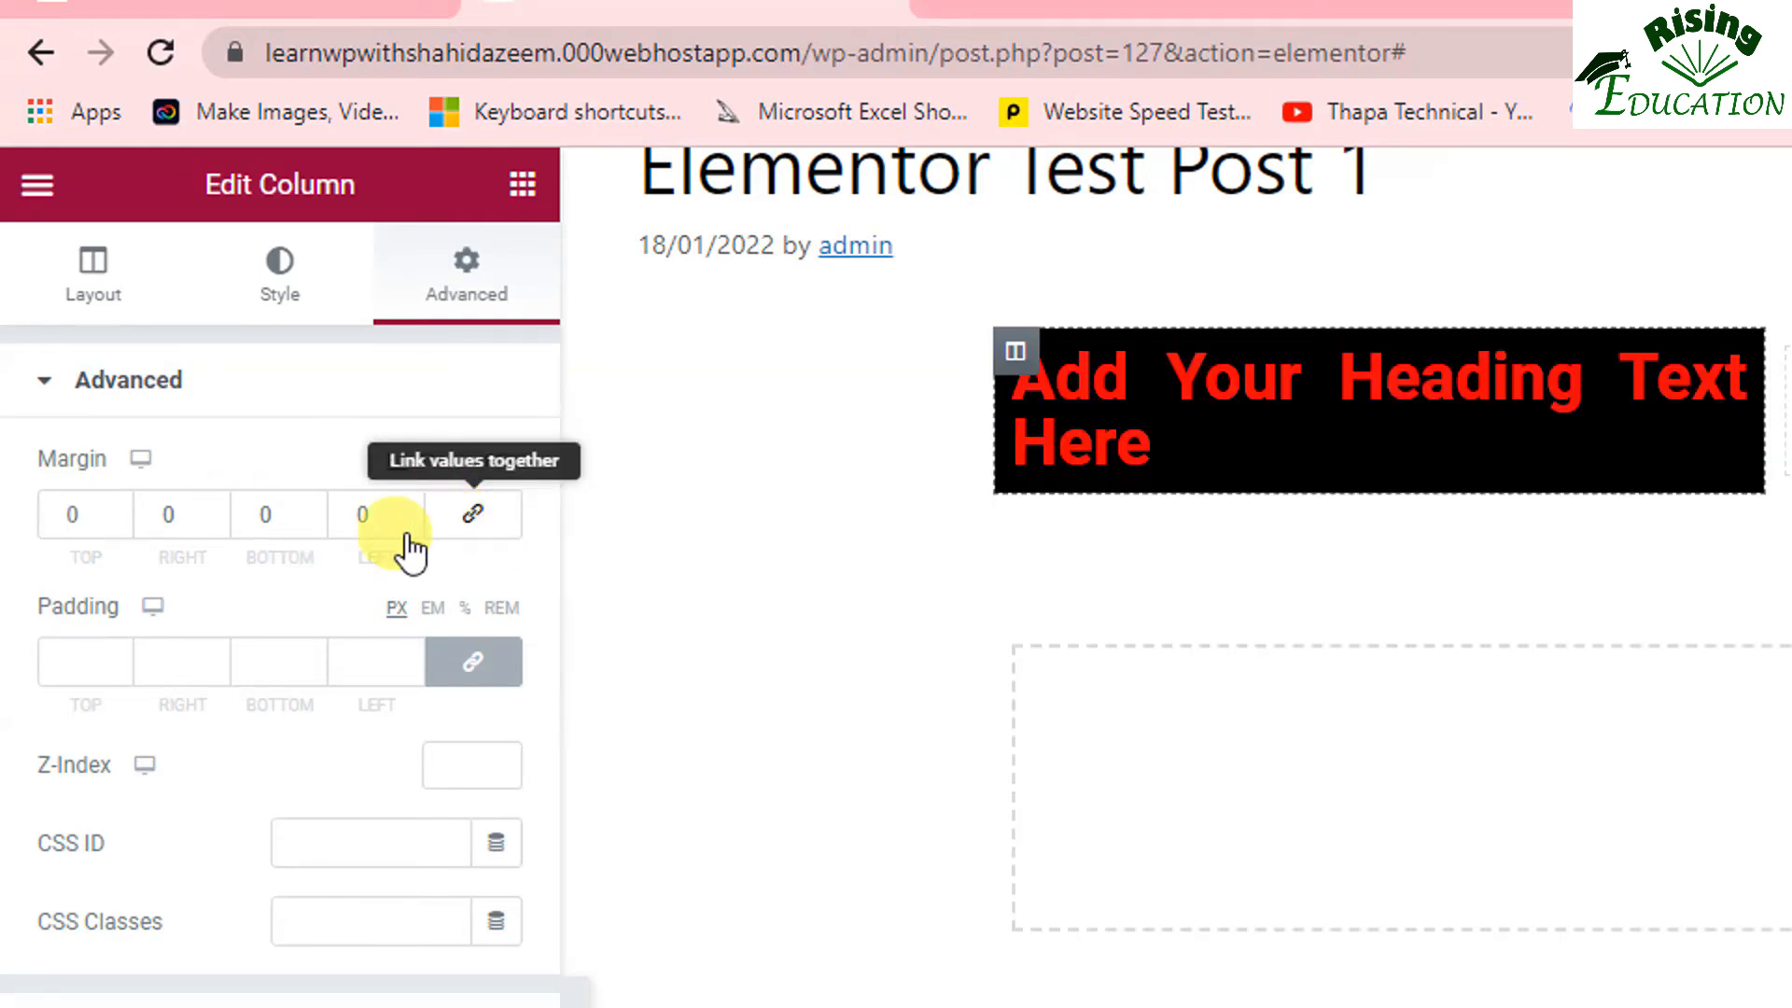
left_click(97, 528)
type("12")
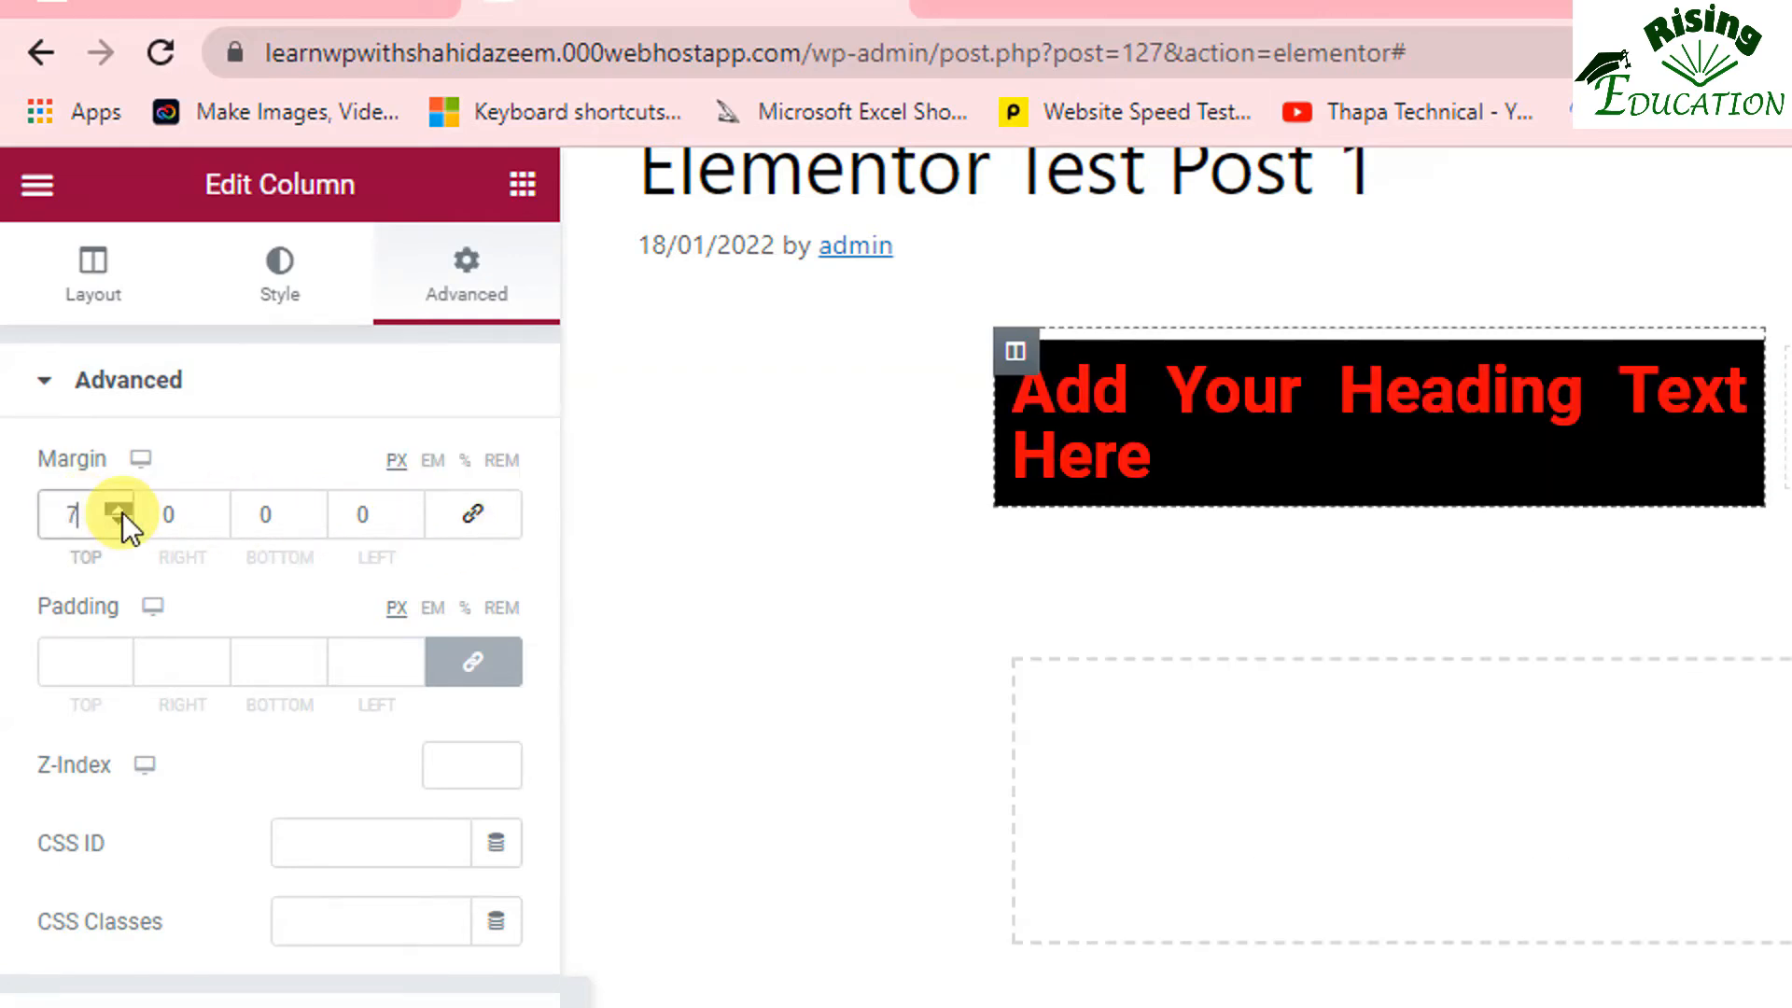
left_click_drag(121, 513, 122, 512)
left_click(121, 508)
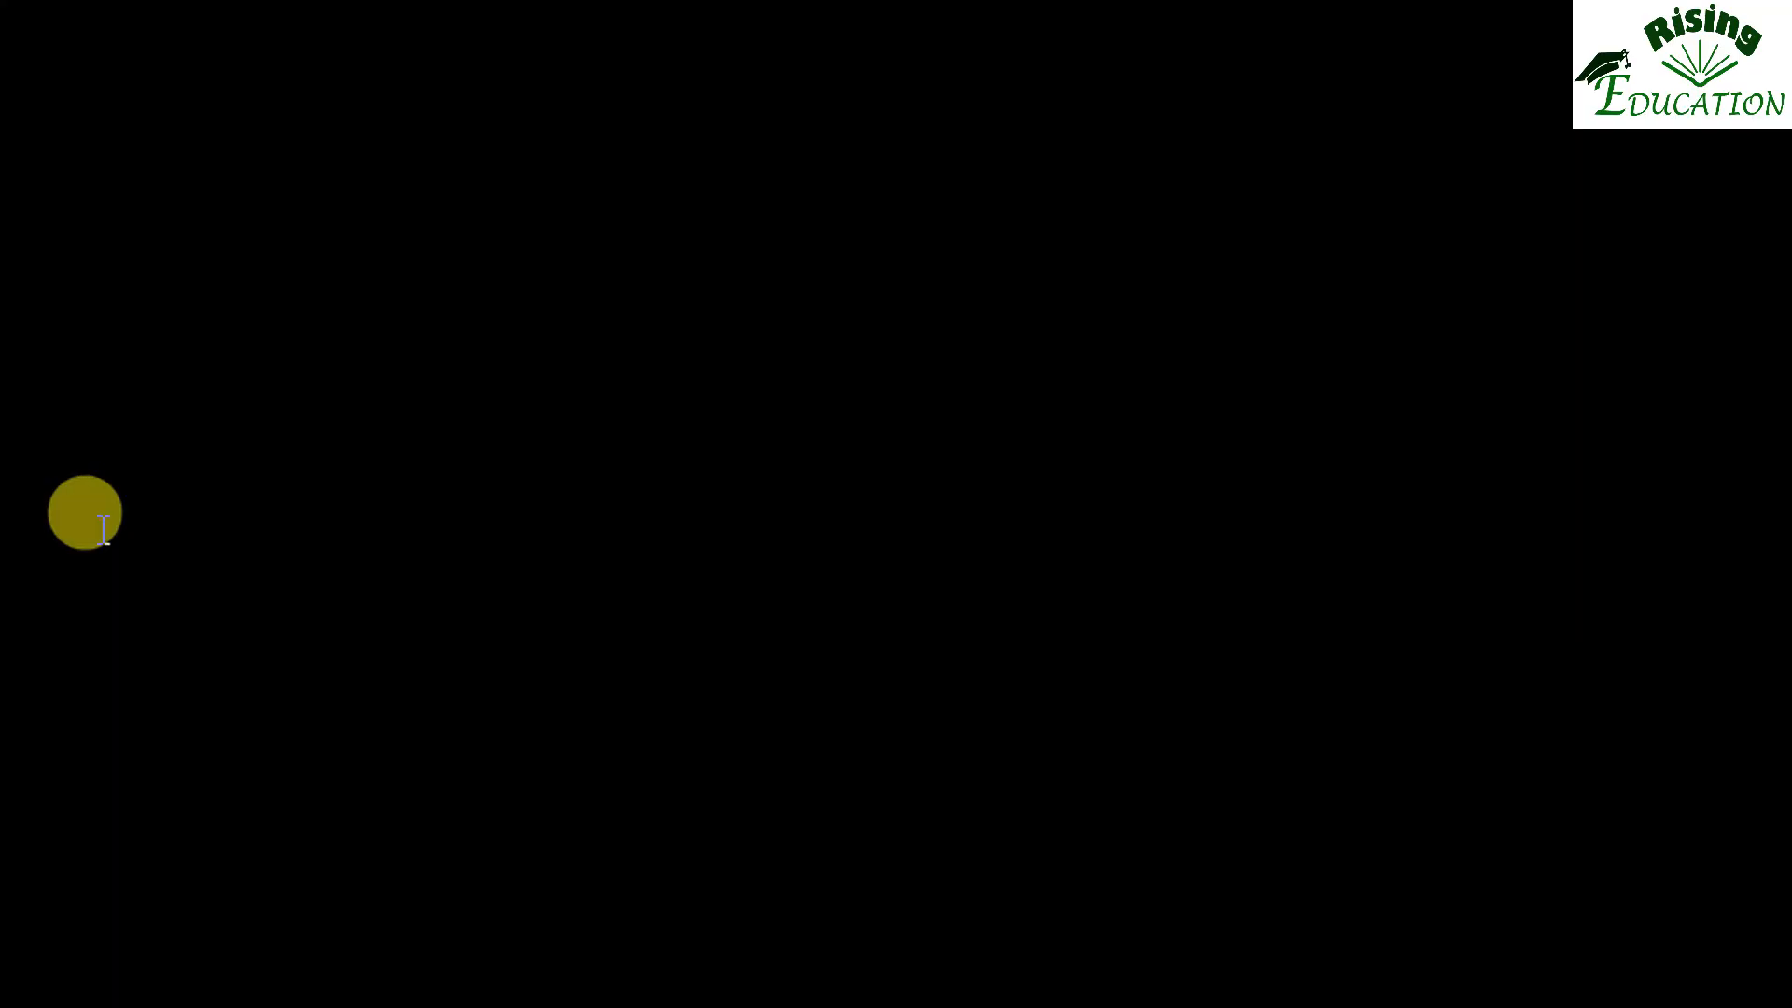
double_click(108, 531)
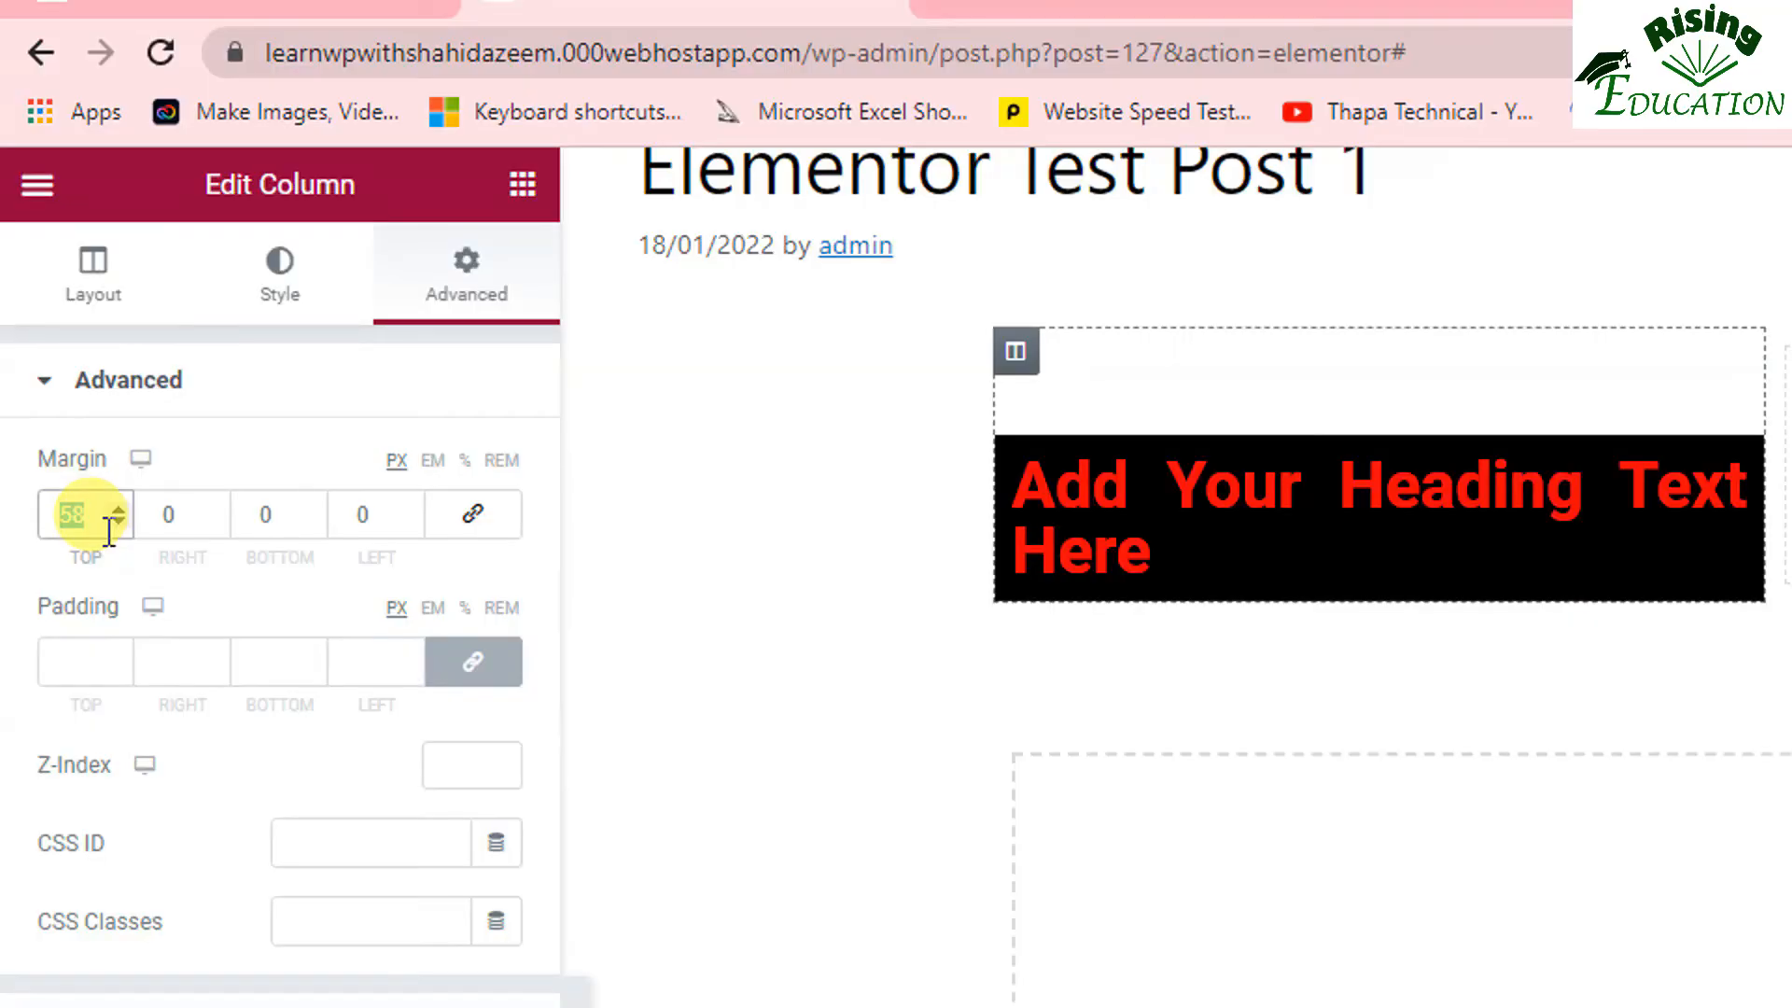
type("0")
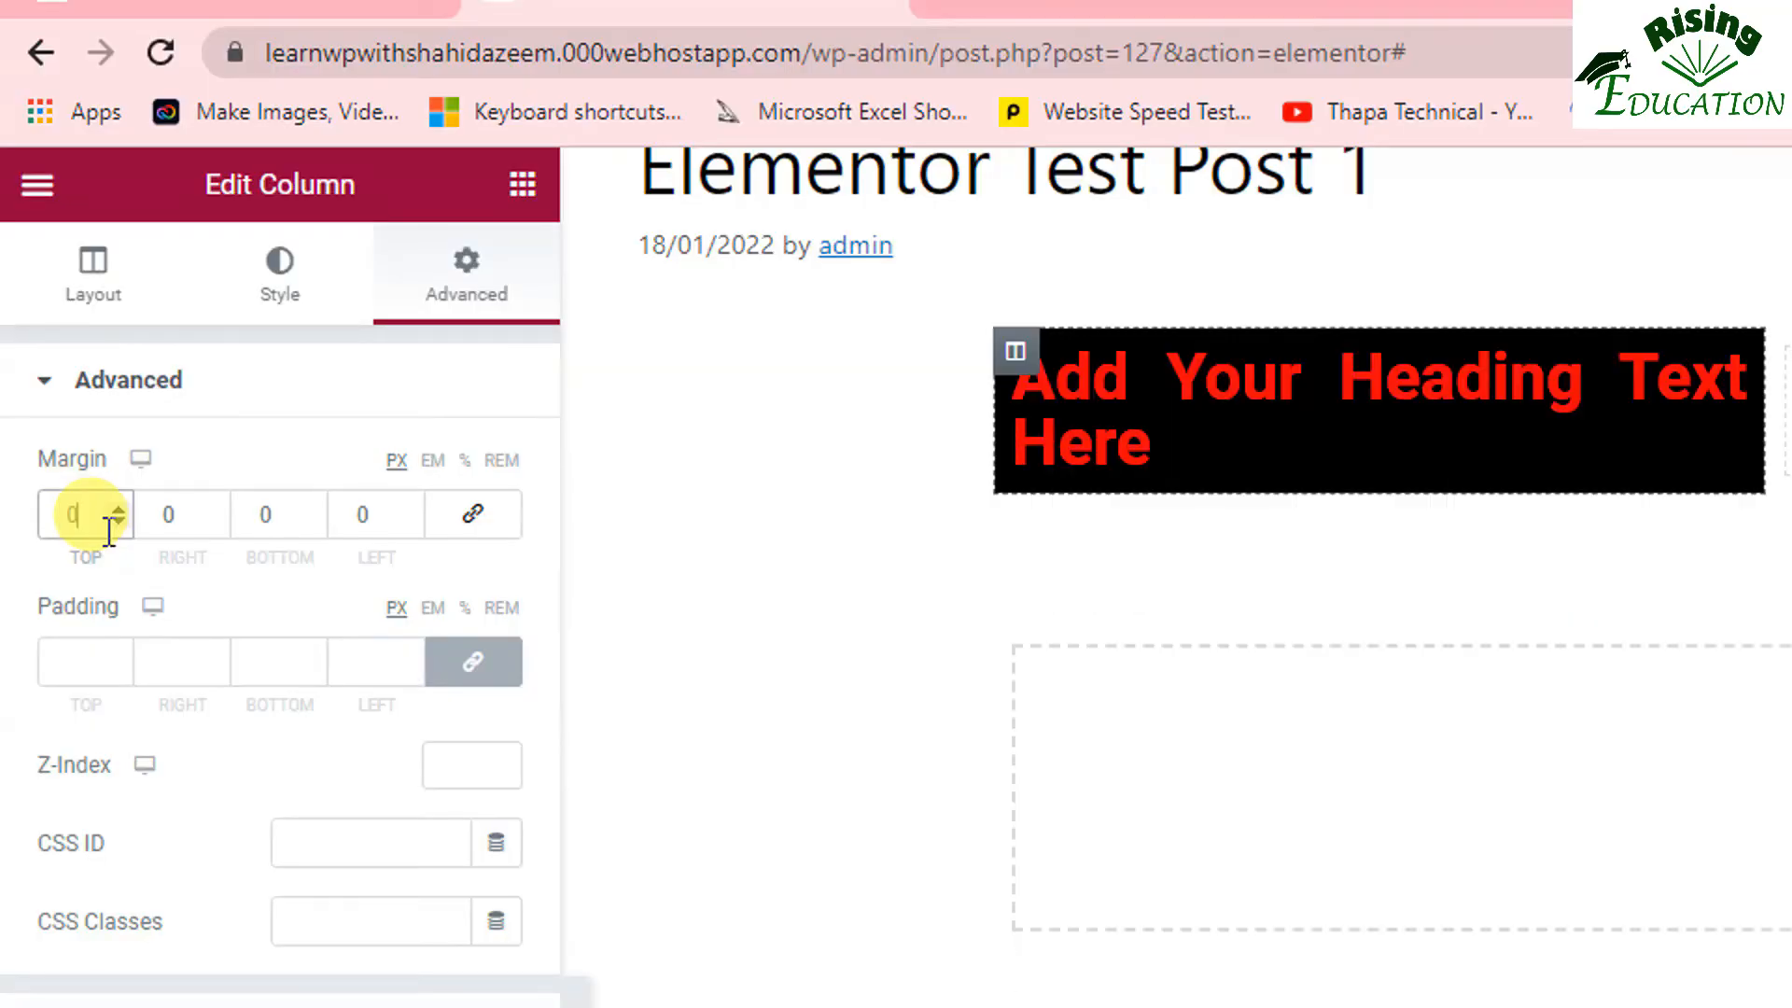
Try lowering the first column's top margin below zero and reset it to 0.
left_click_drag(119, 523, 116, 524)
double_click(81, 514)
type("0")
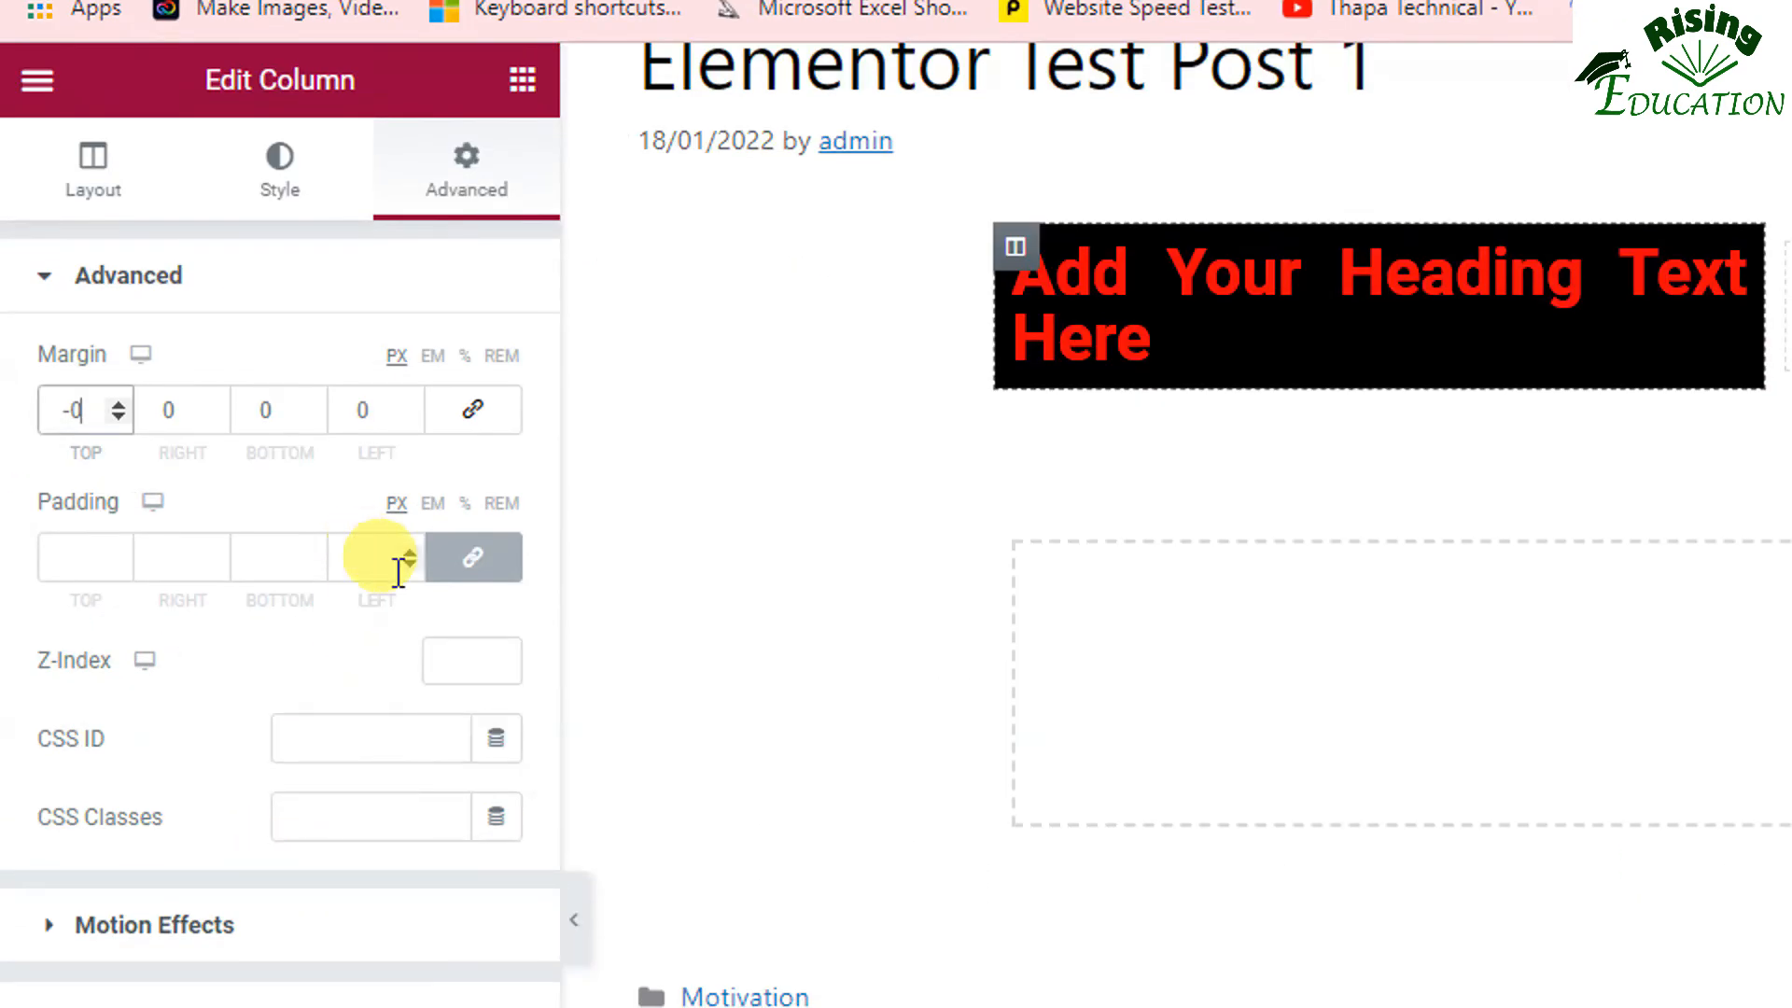
Raise the first column's linked padding to 32 px and set it to 0 on all sides.
left_click(115, 551)
left_click_drag(114, 551, 115, 552)
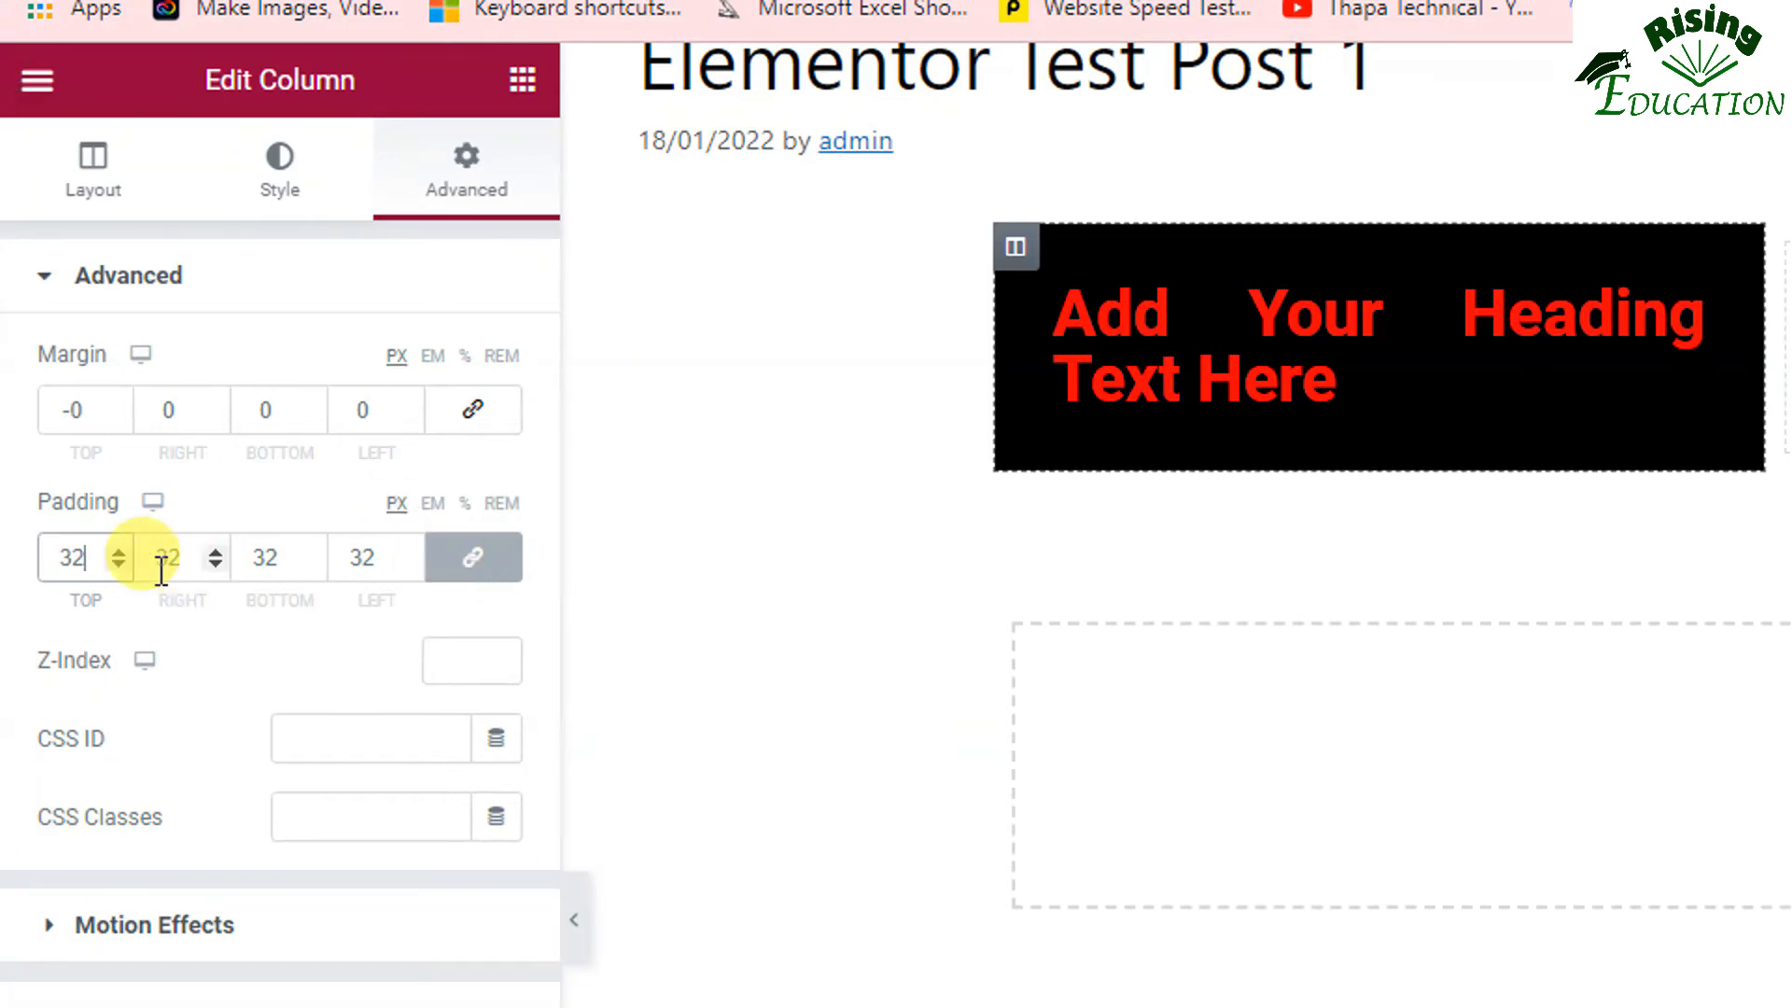
left_click_drag(88, 560, 18, 556)
type("0")
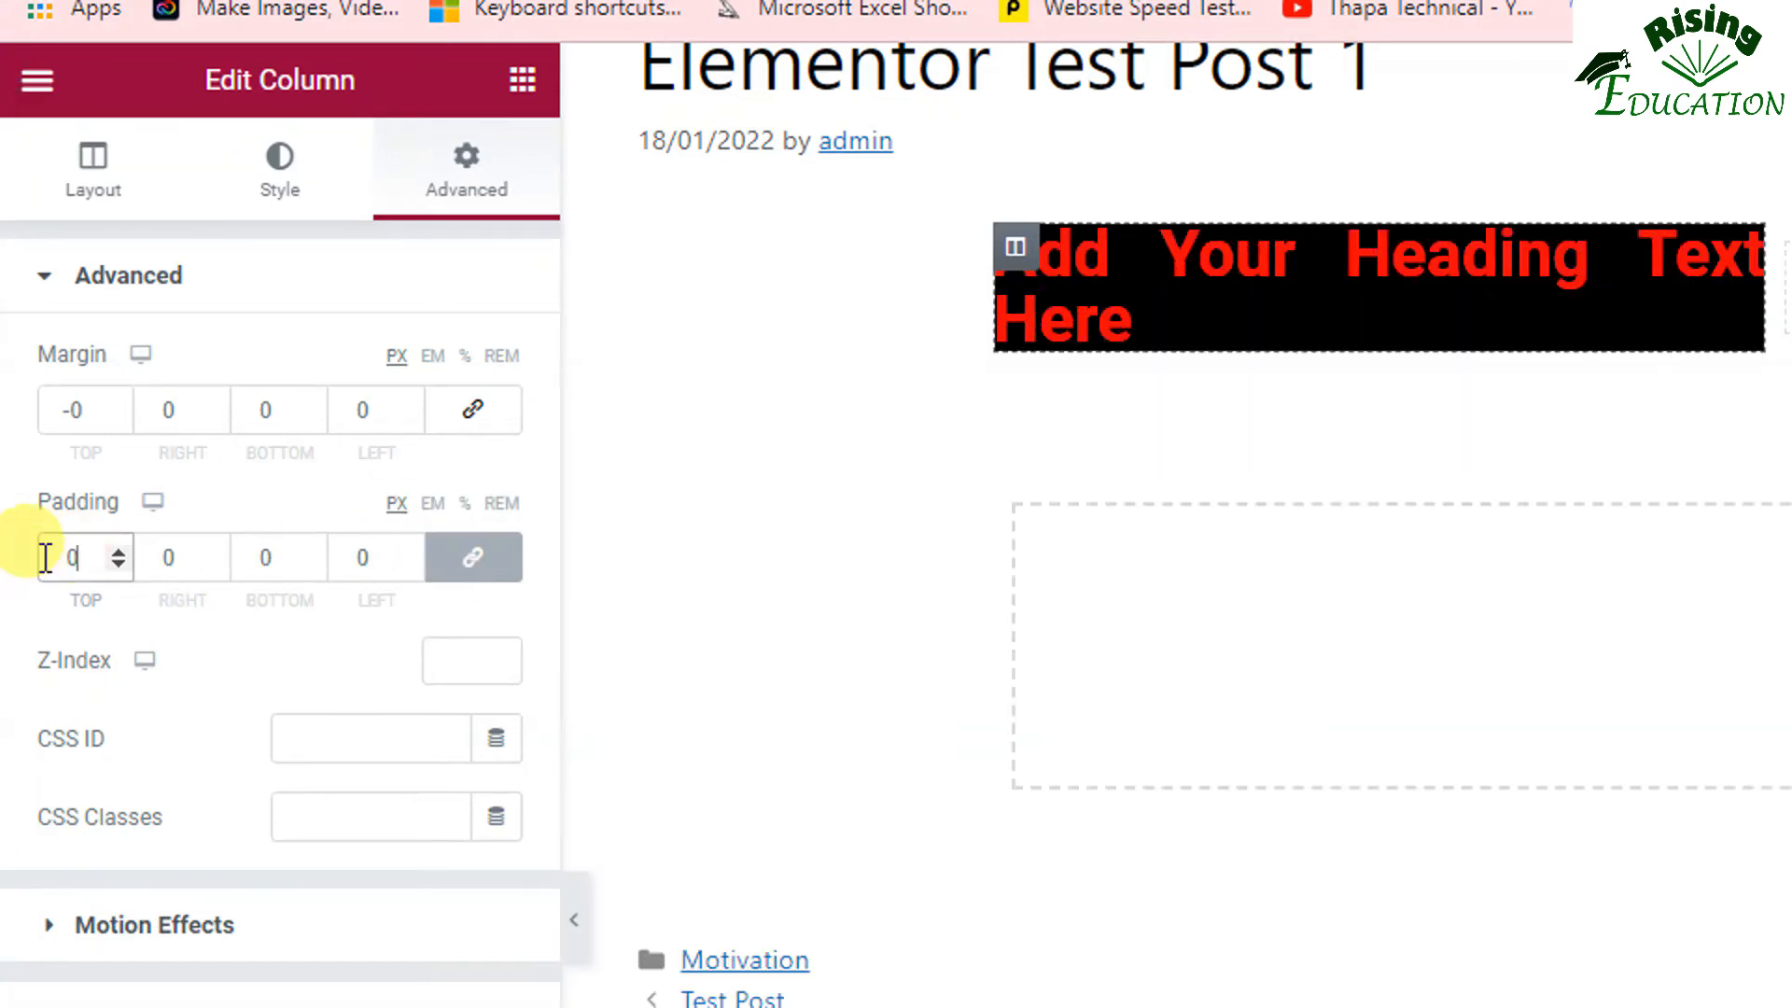
Unlink the first column's padding values and raise only the top padding to 100 px.
left_click(448, 571)
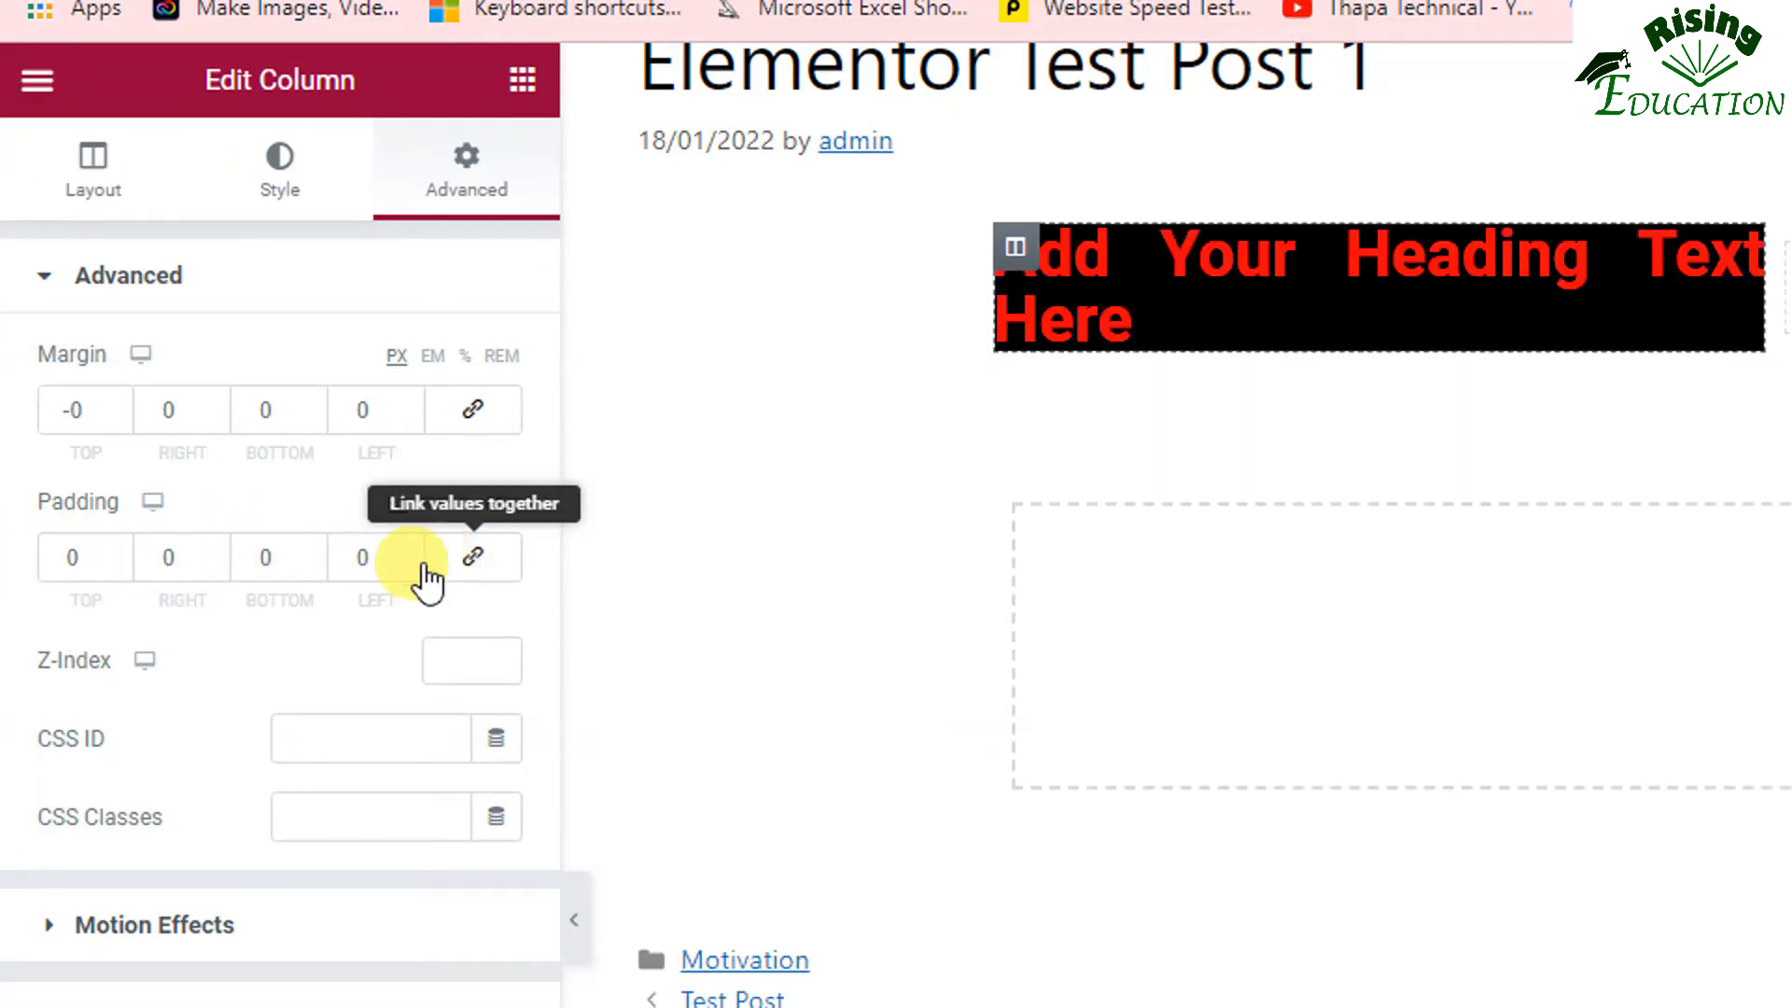
left_click(121, 561)
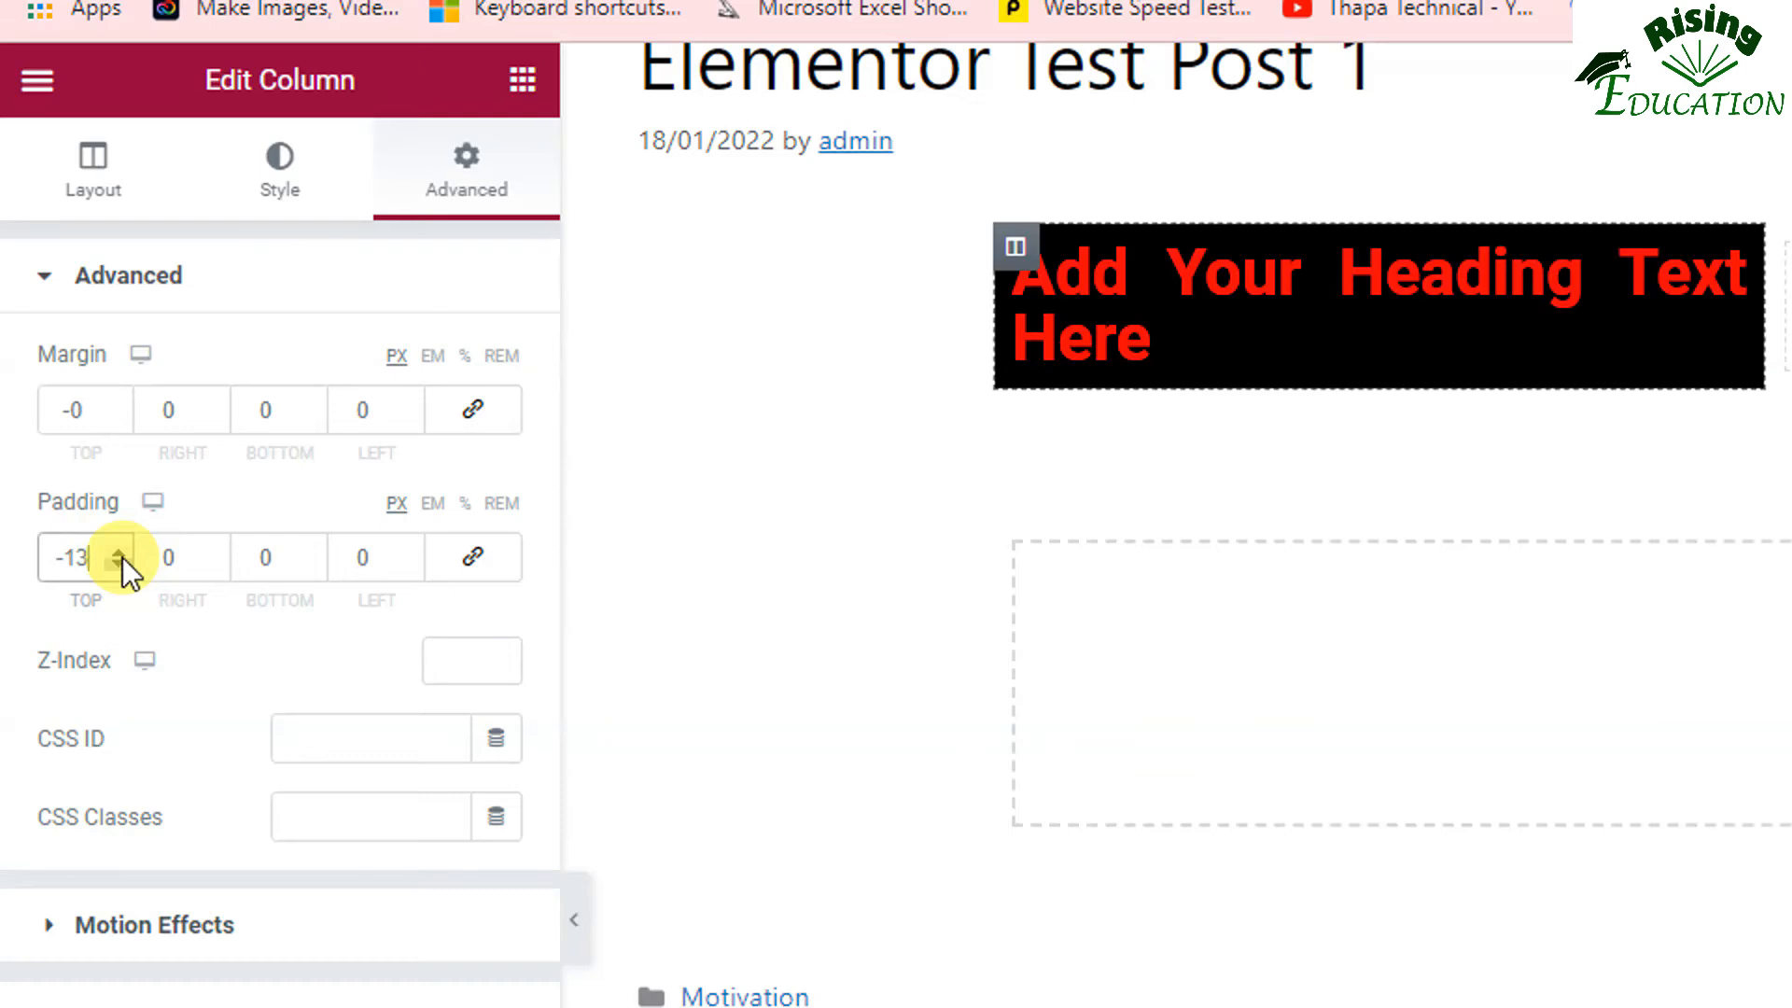
left_click(120, 551)
left_click(120, 551)
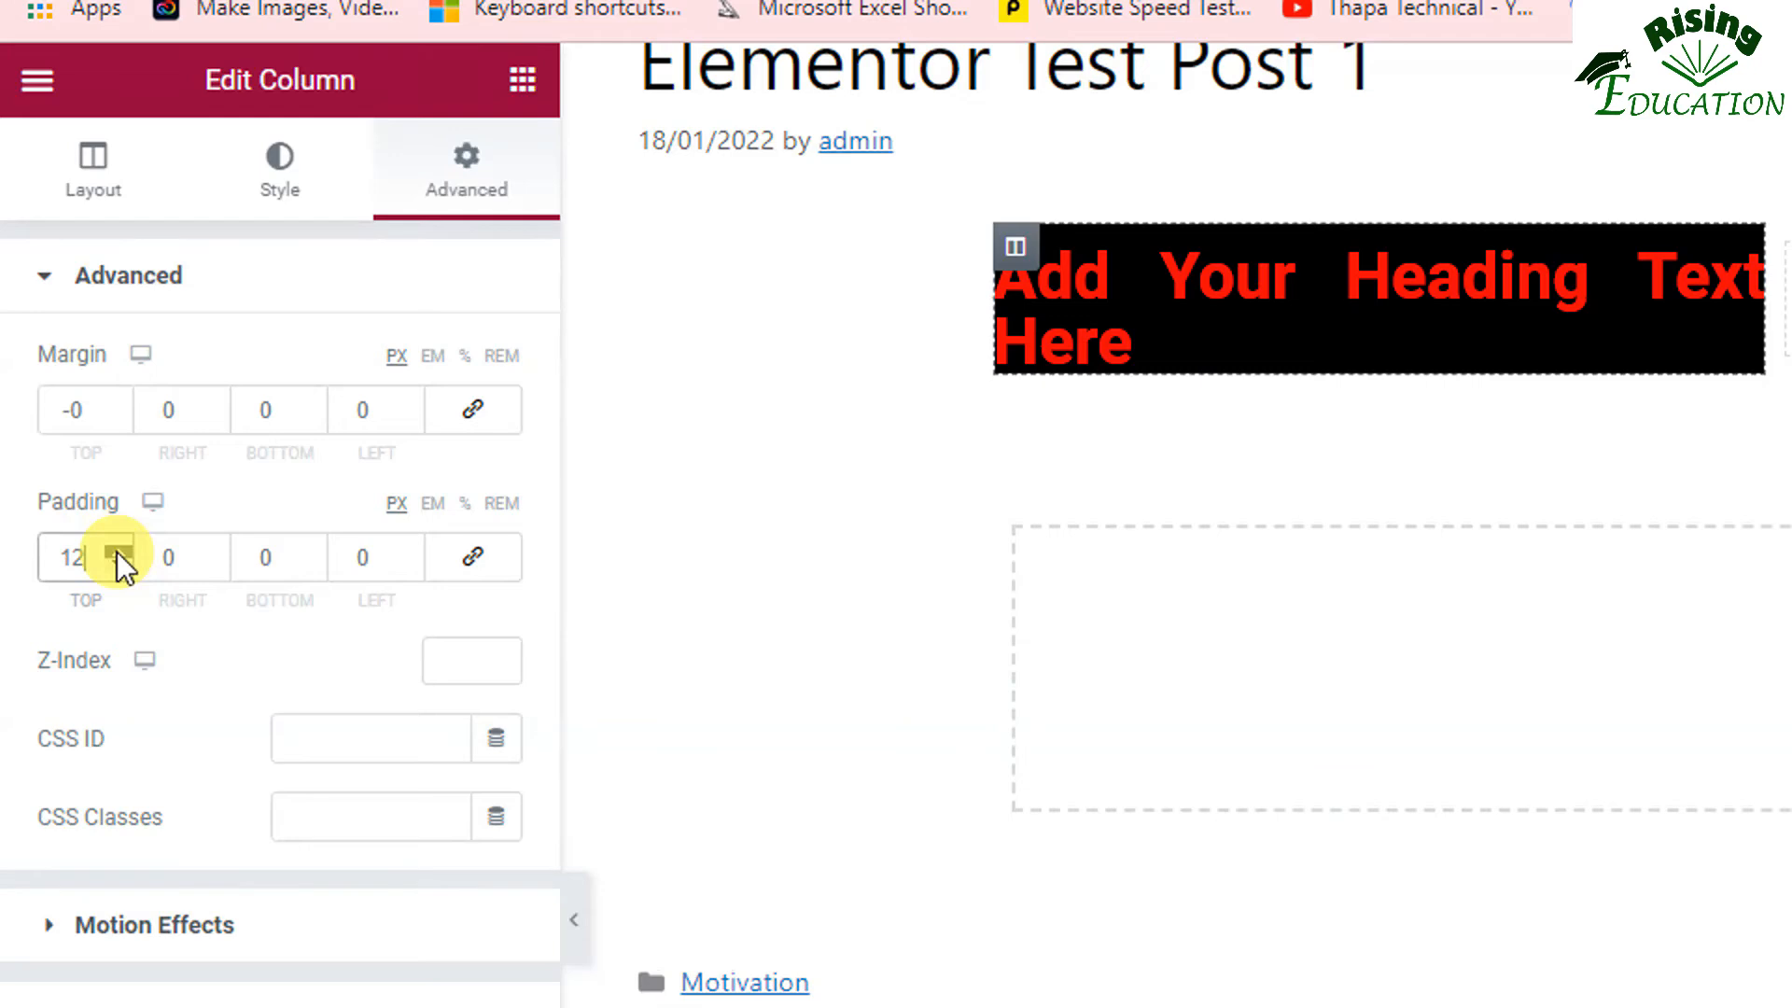
left_click(120, 552)
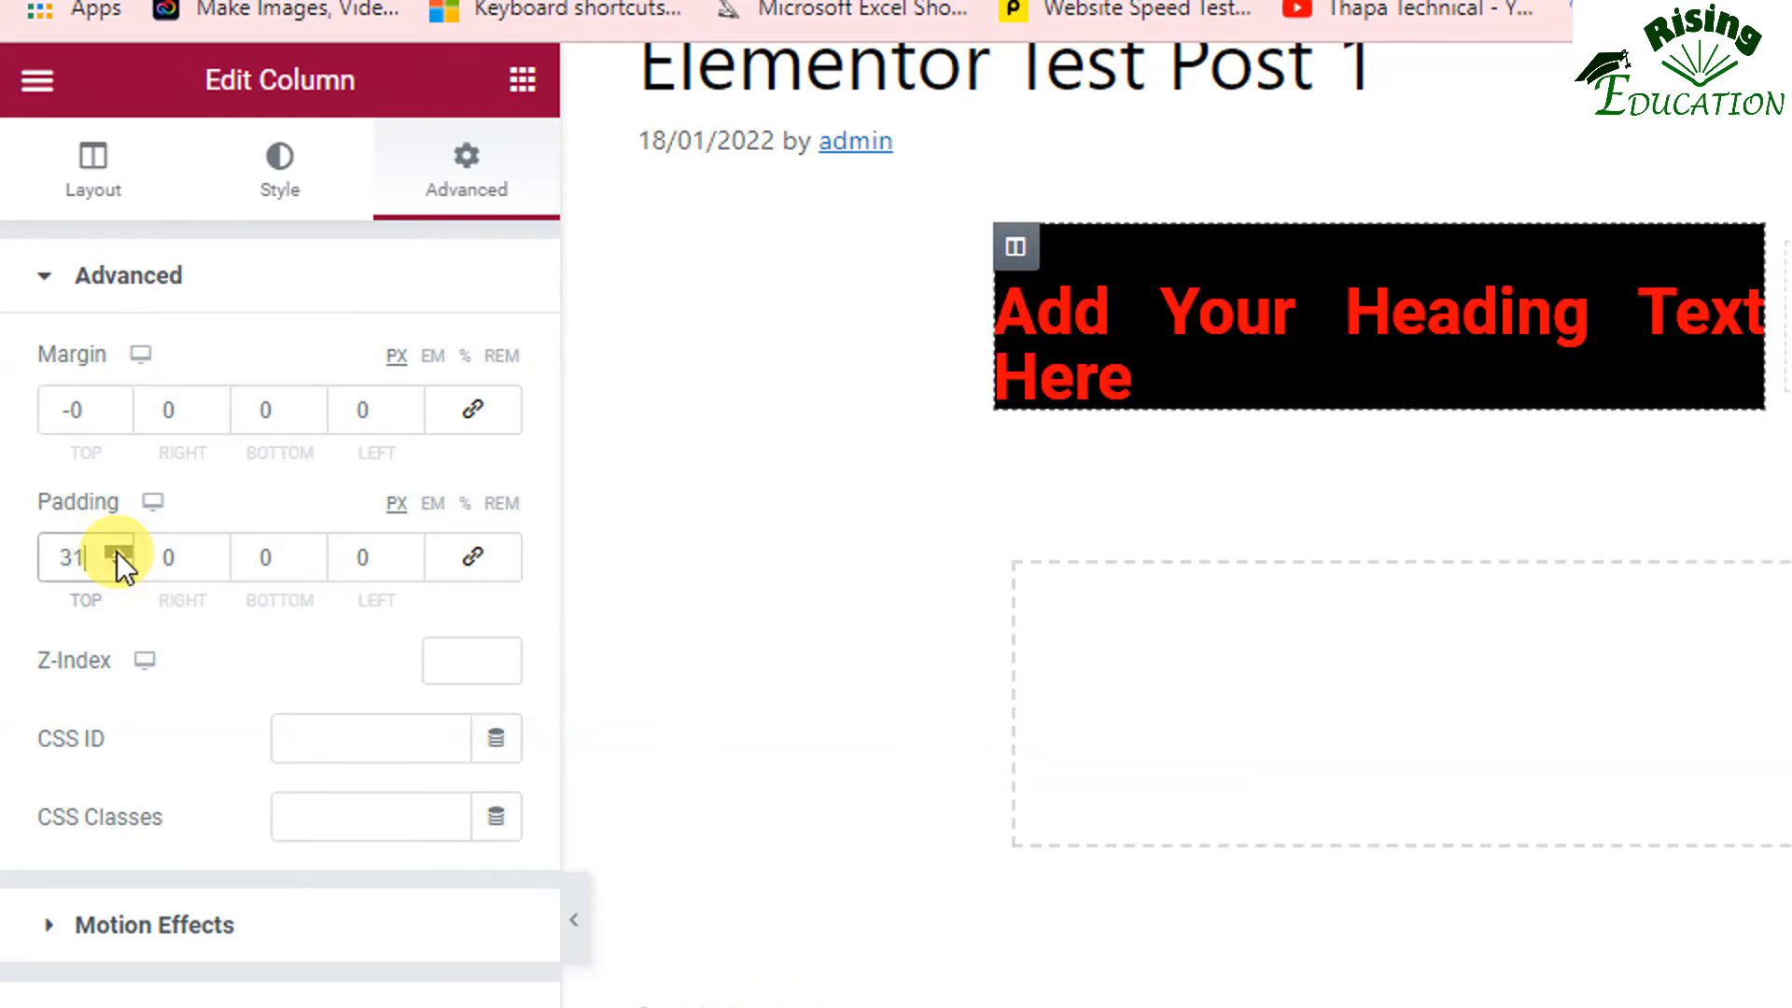
left_click(119, 551)
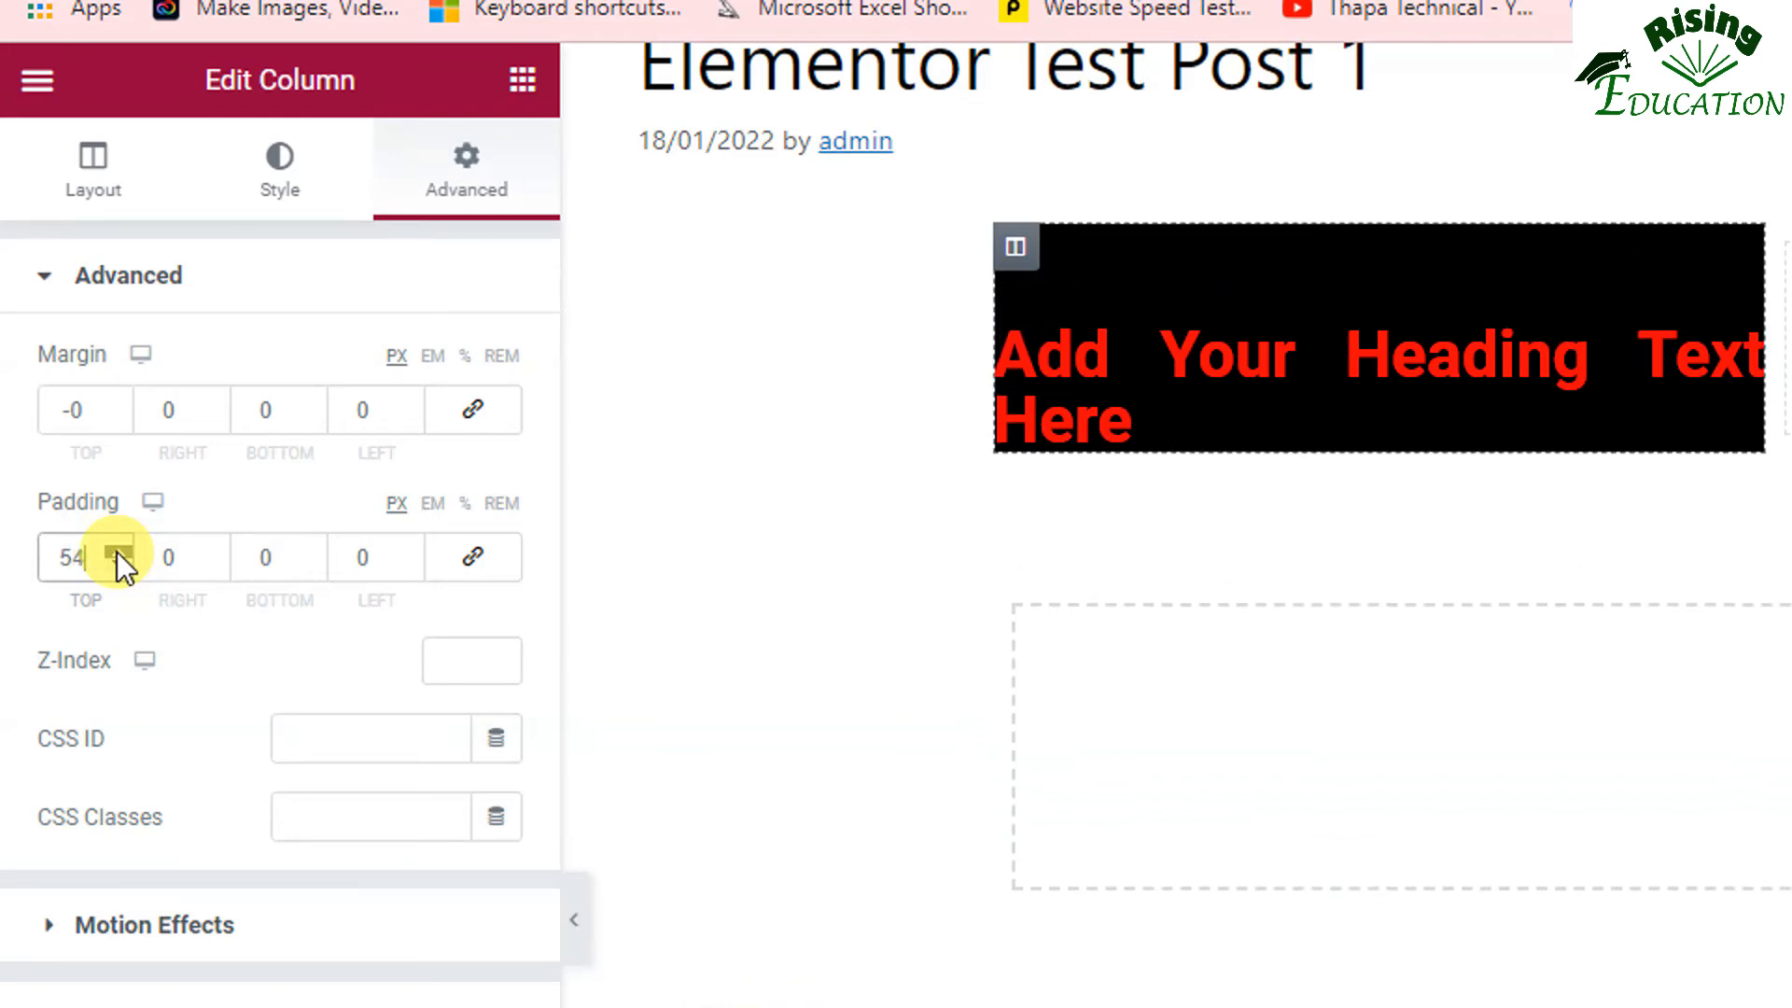
left_click(120, 552)
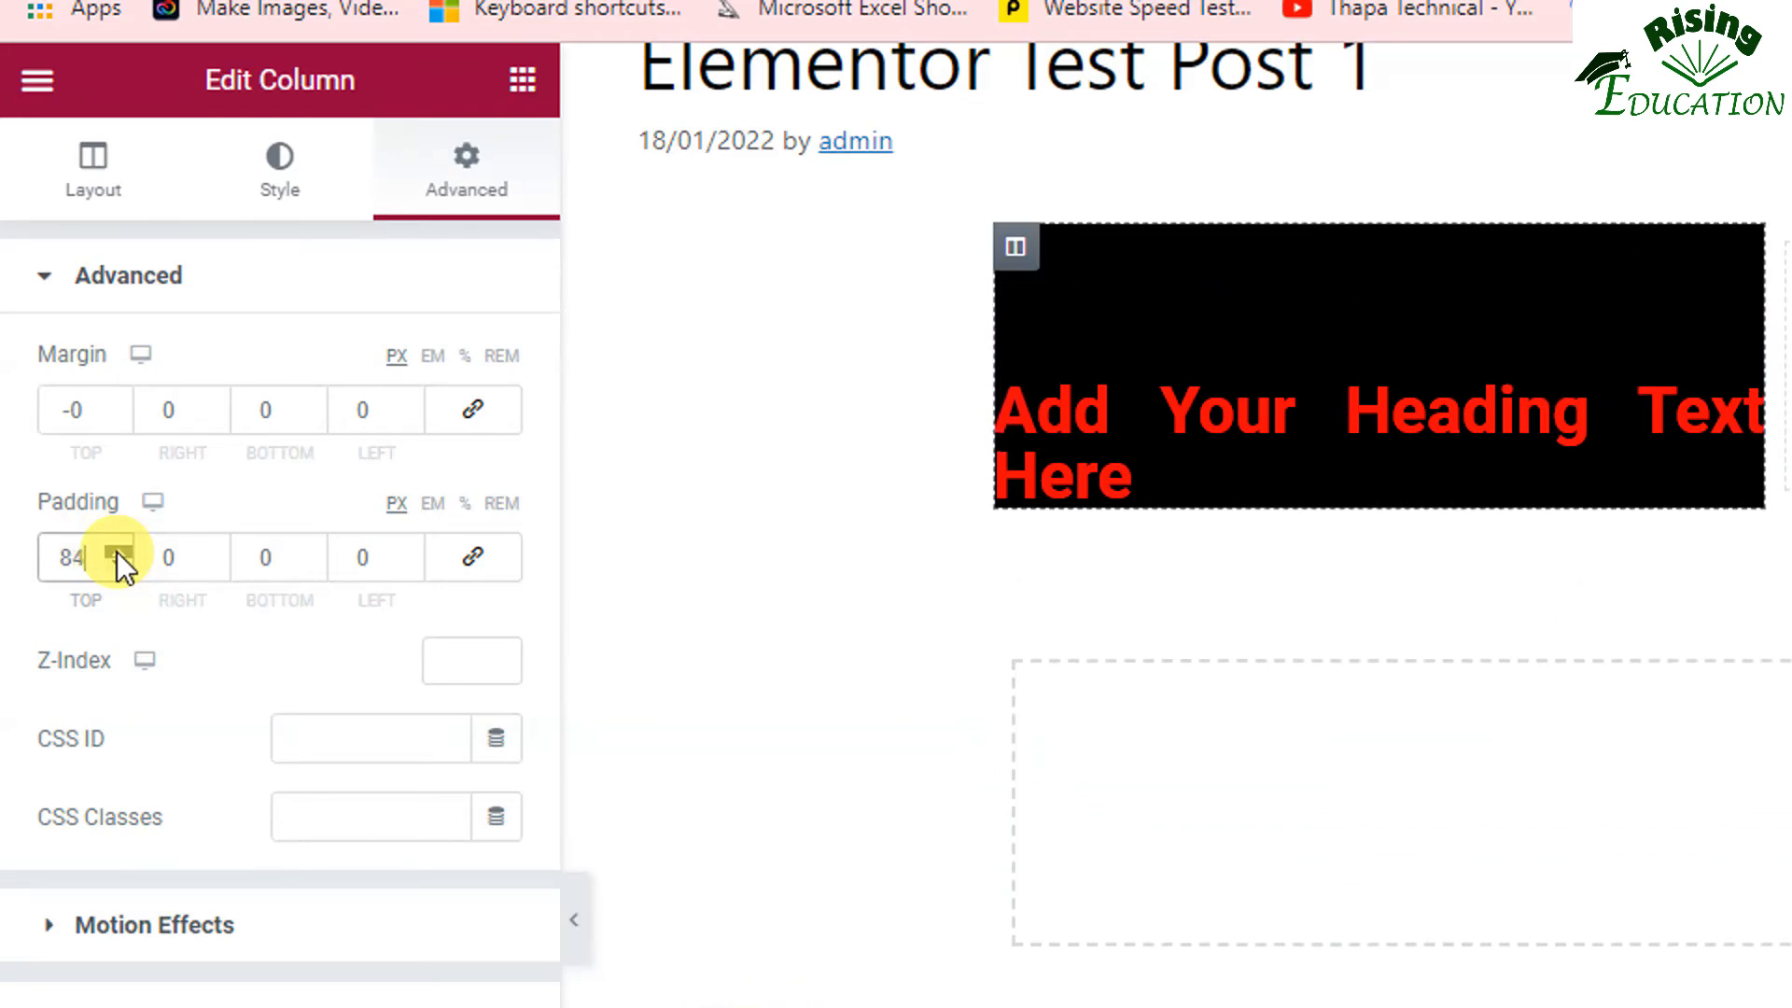
left_click(118, 552)
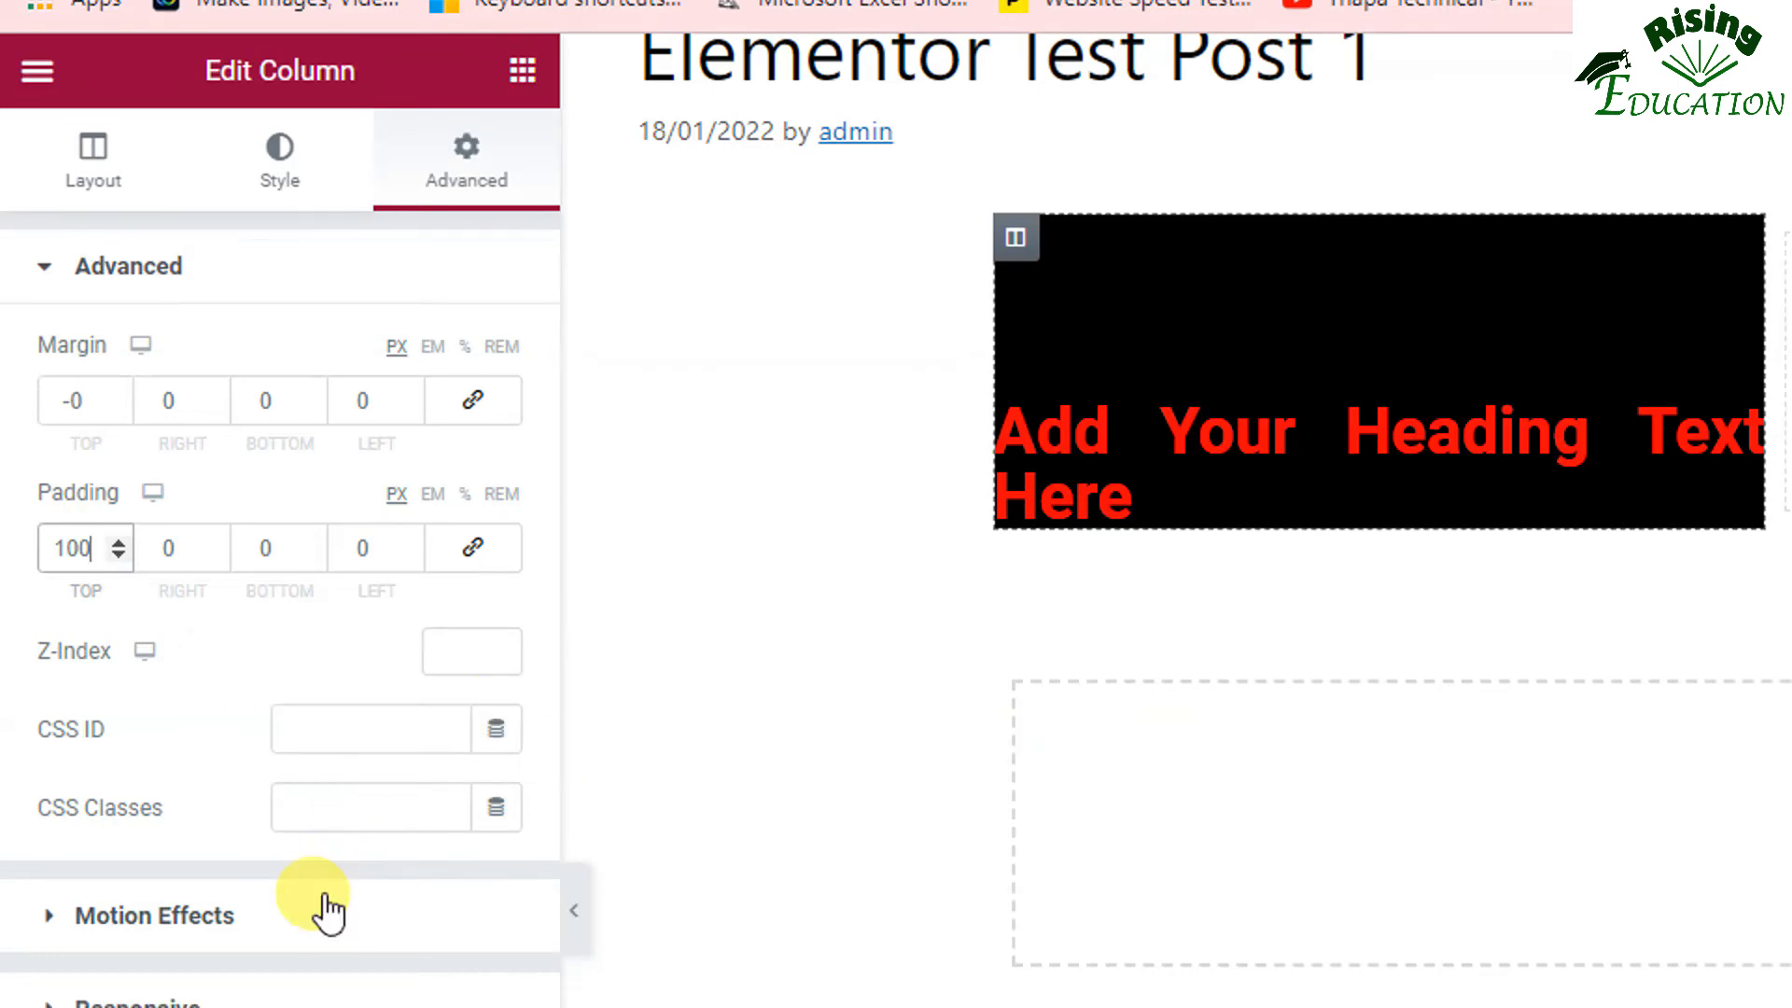
Look over the first column's CSS ID and CSS Classes fields and its Custom CSS section.
left_click(339, 678)
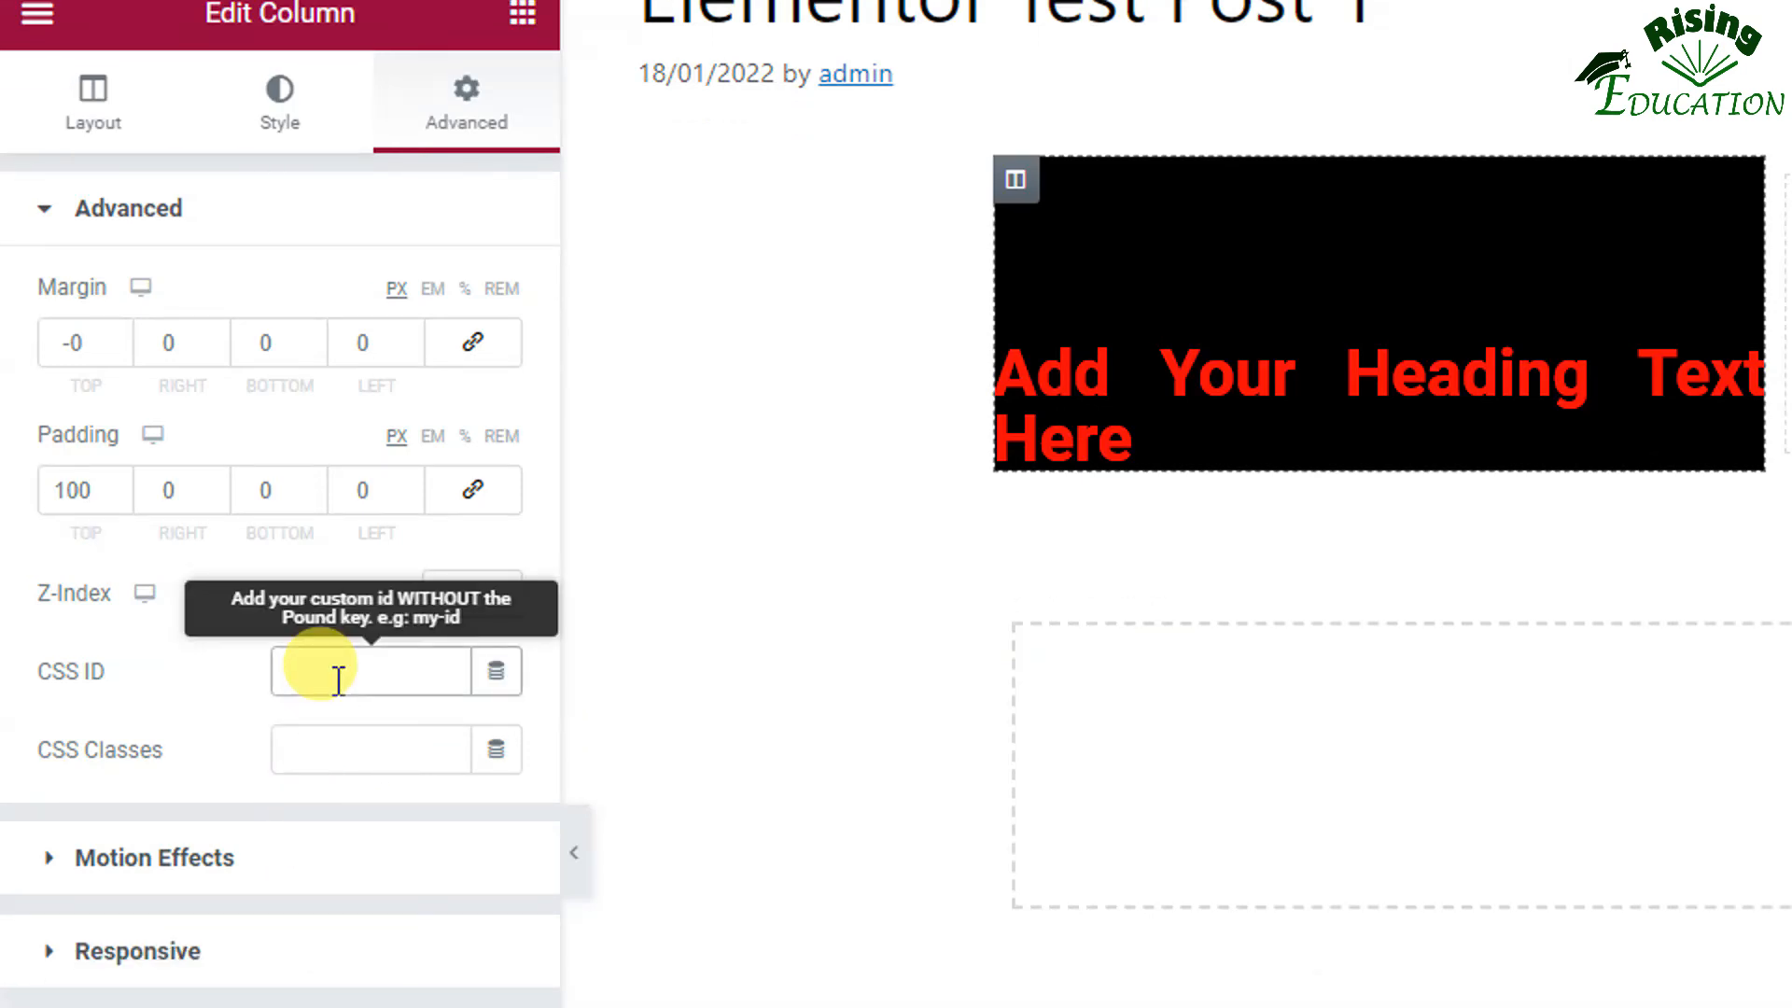
left_click(373, 751)
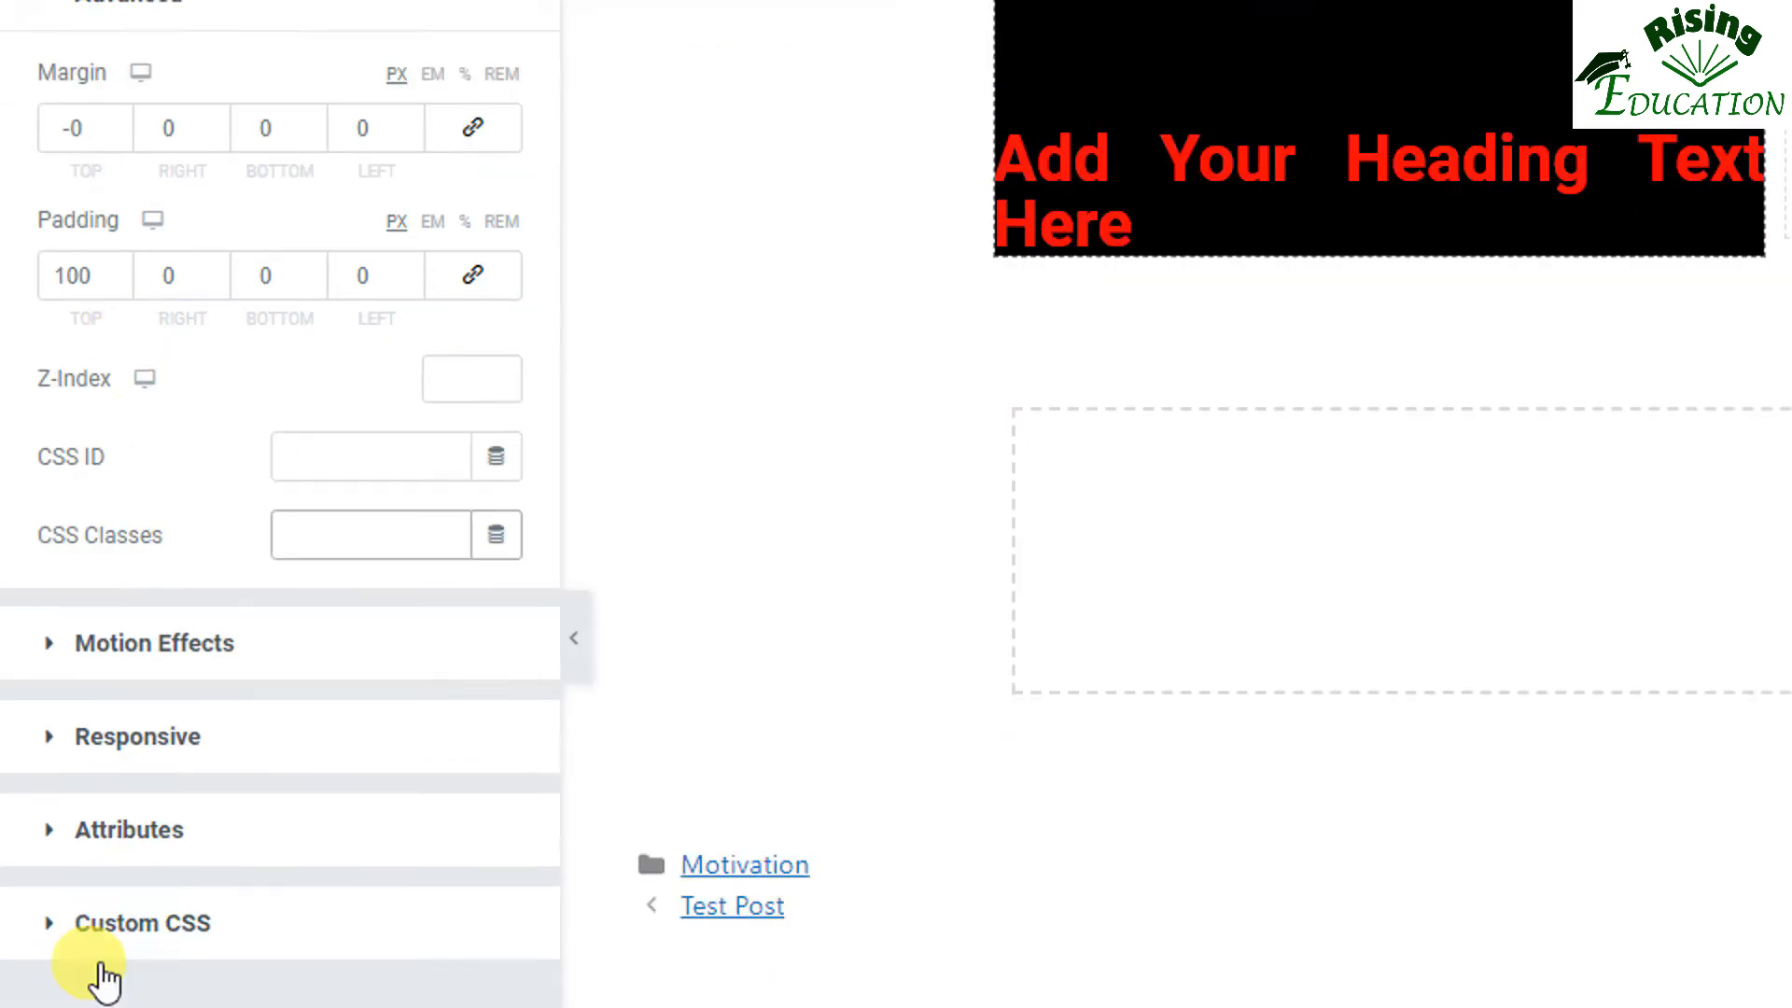
left_click(80, 789)
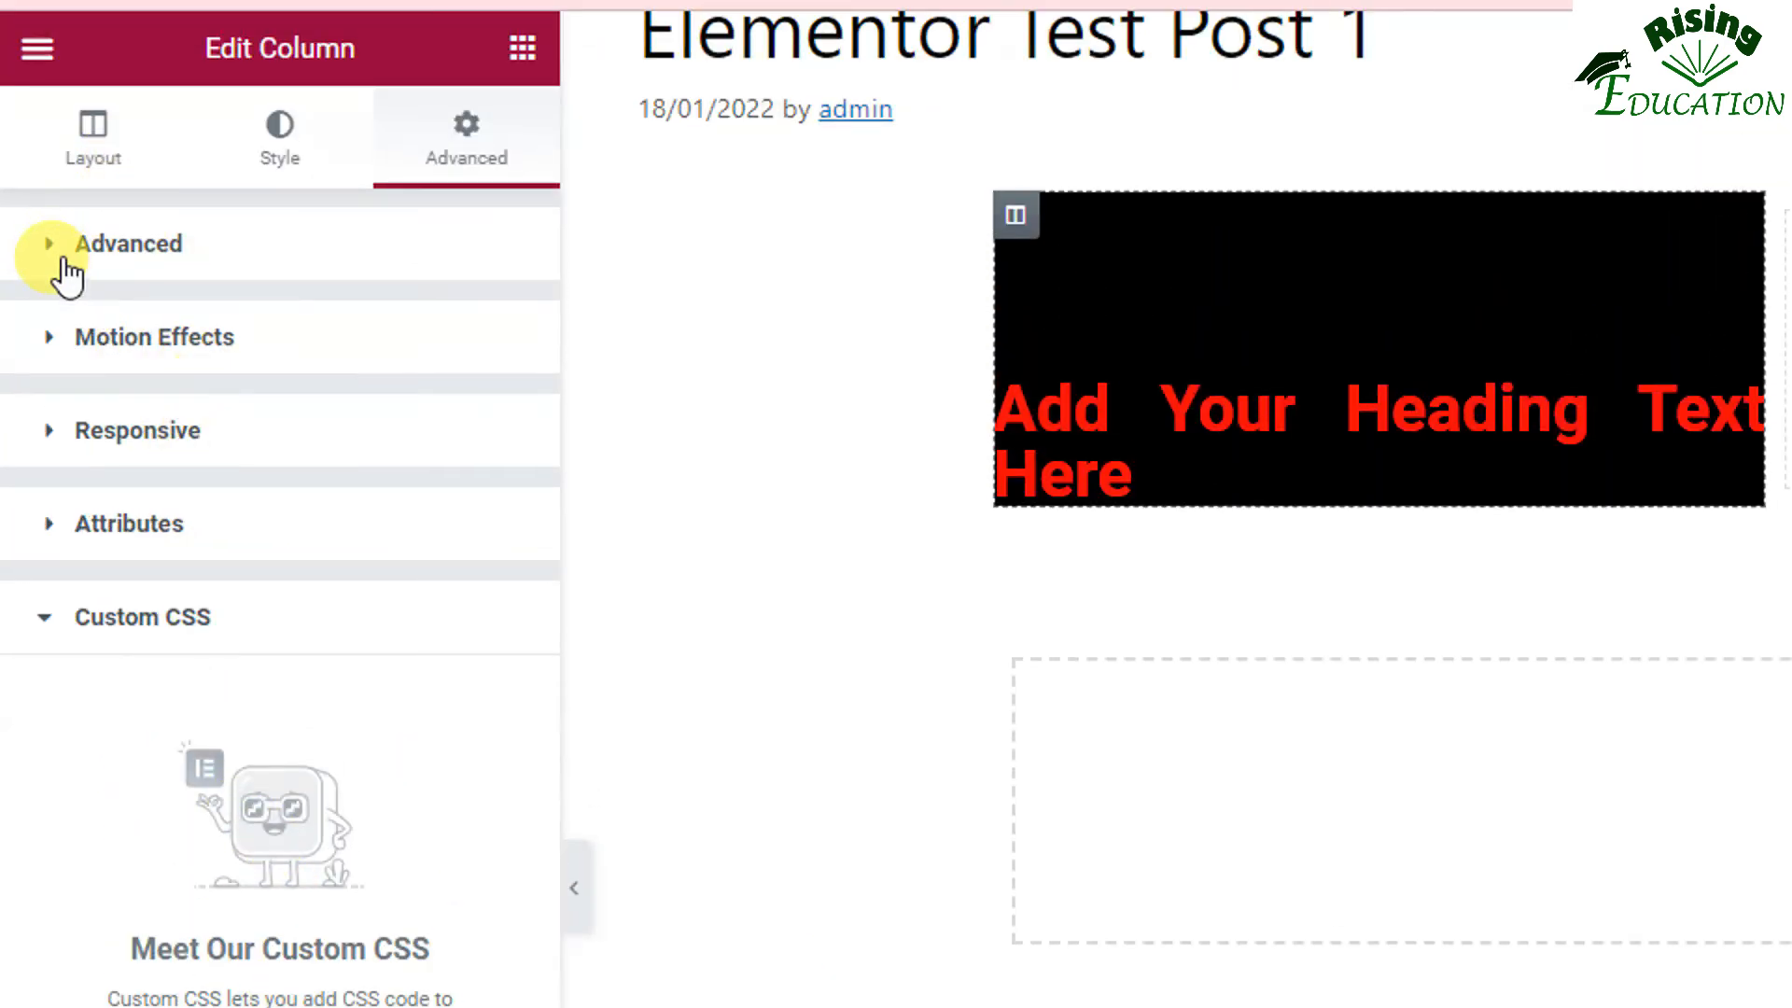
left_click(42, 250)
left_click(51, 248)
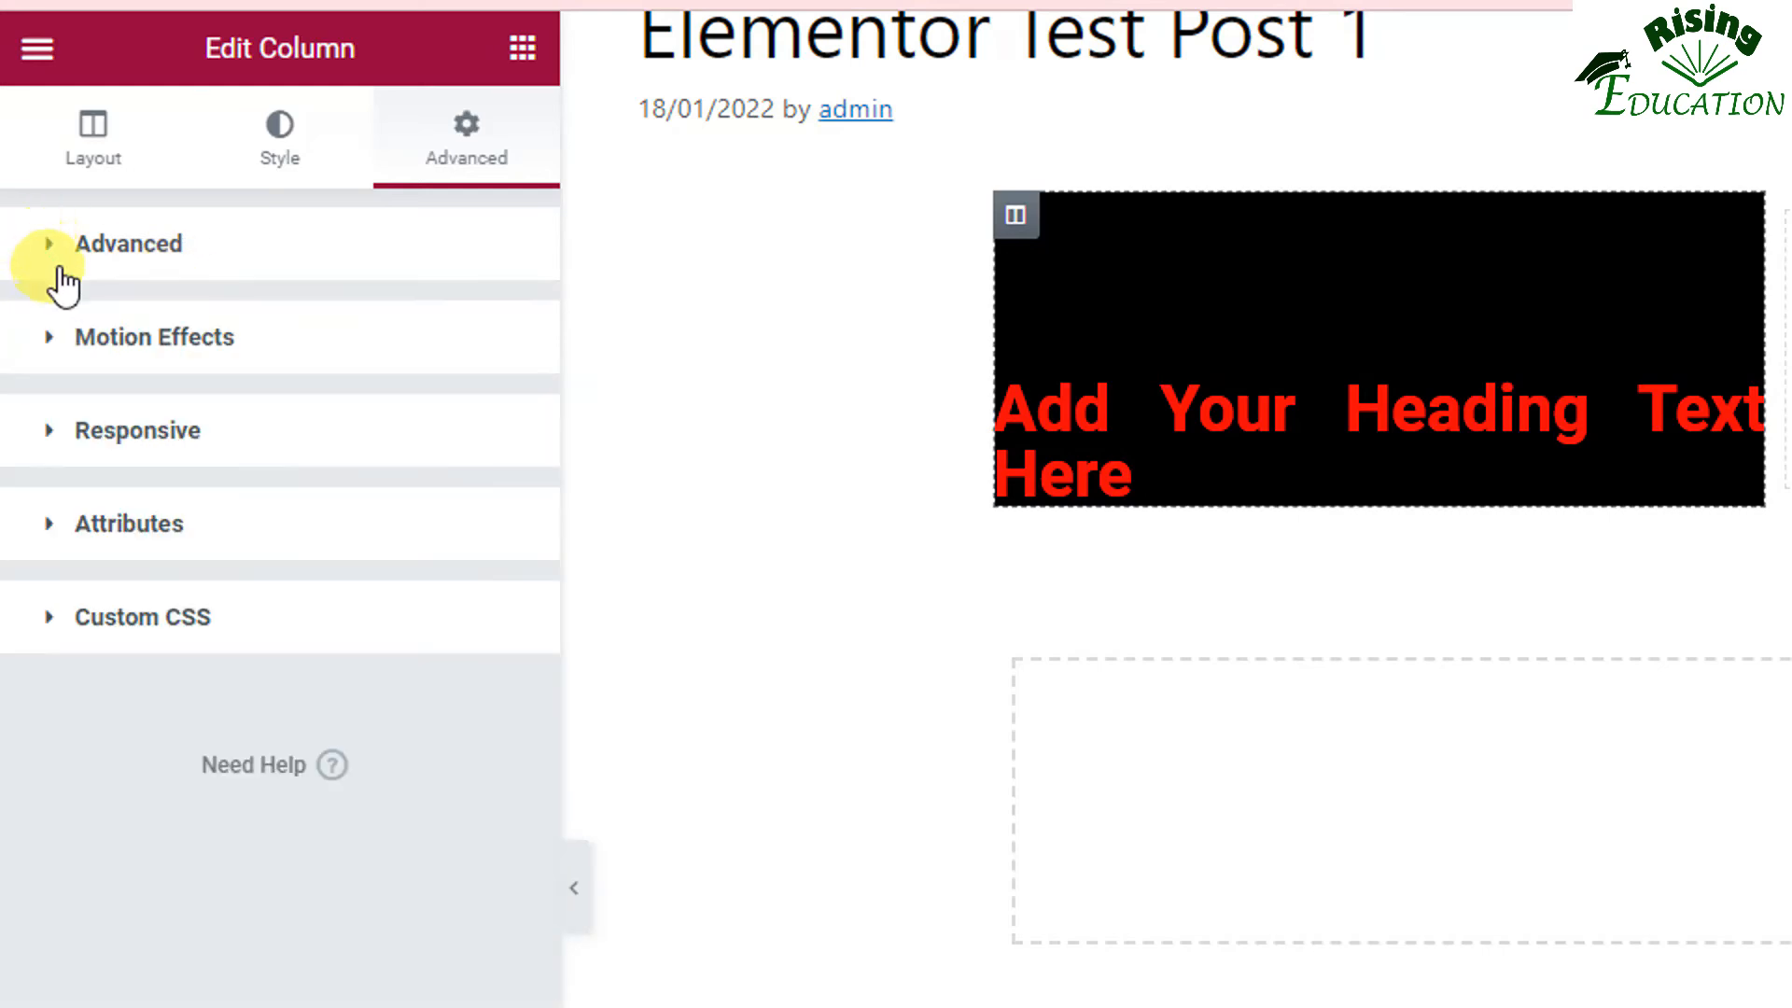
Set the first column's entrance animation to Fade In and update the post.
left_click(42, 350)
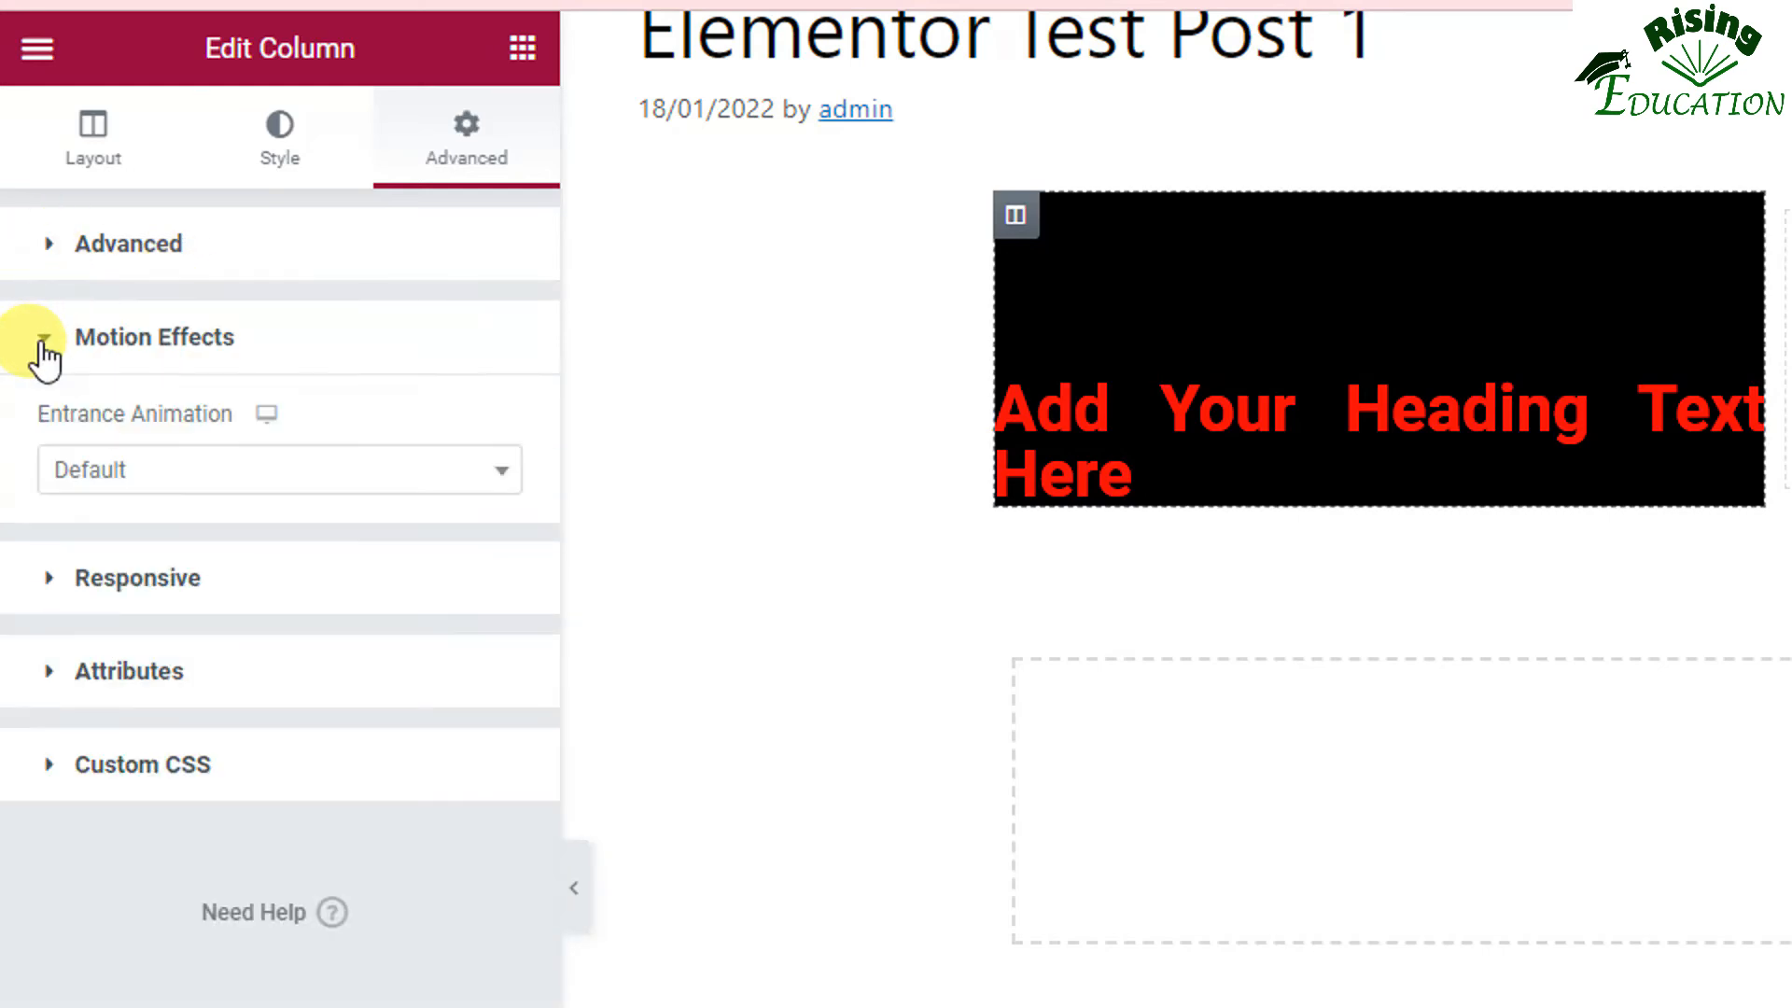
left_click(202, 484)
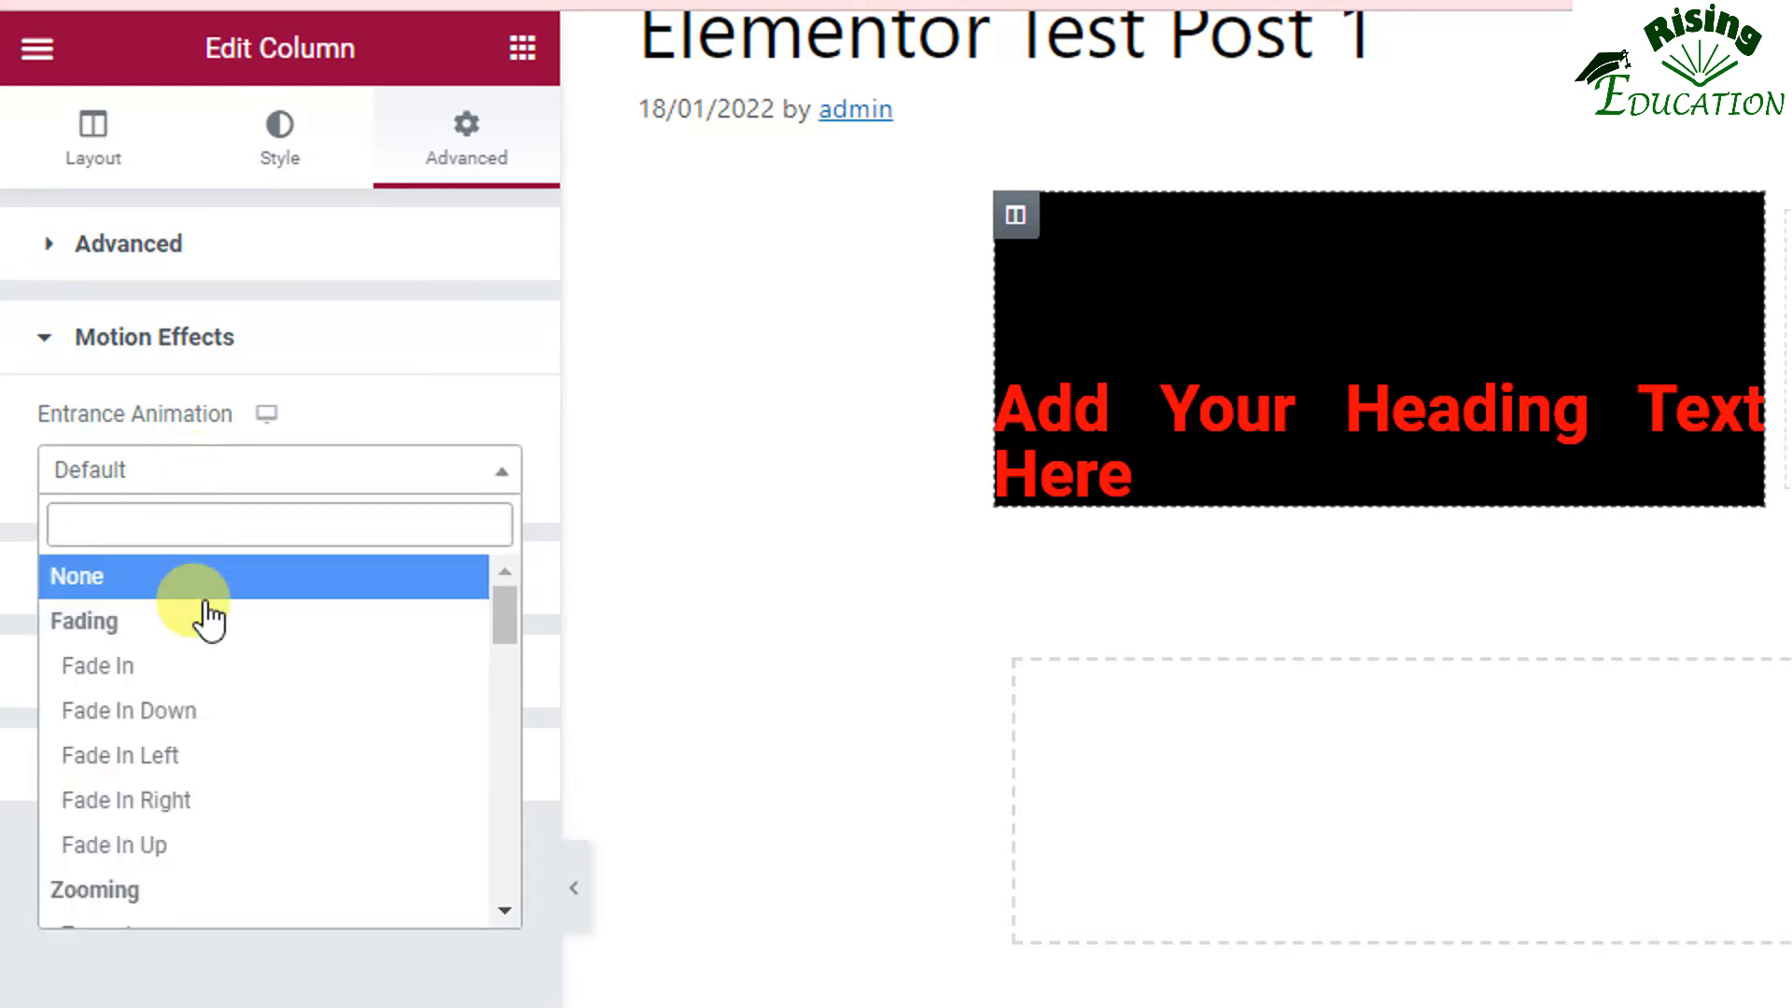
left_click(199, 668)
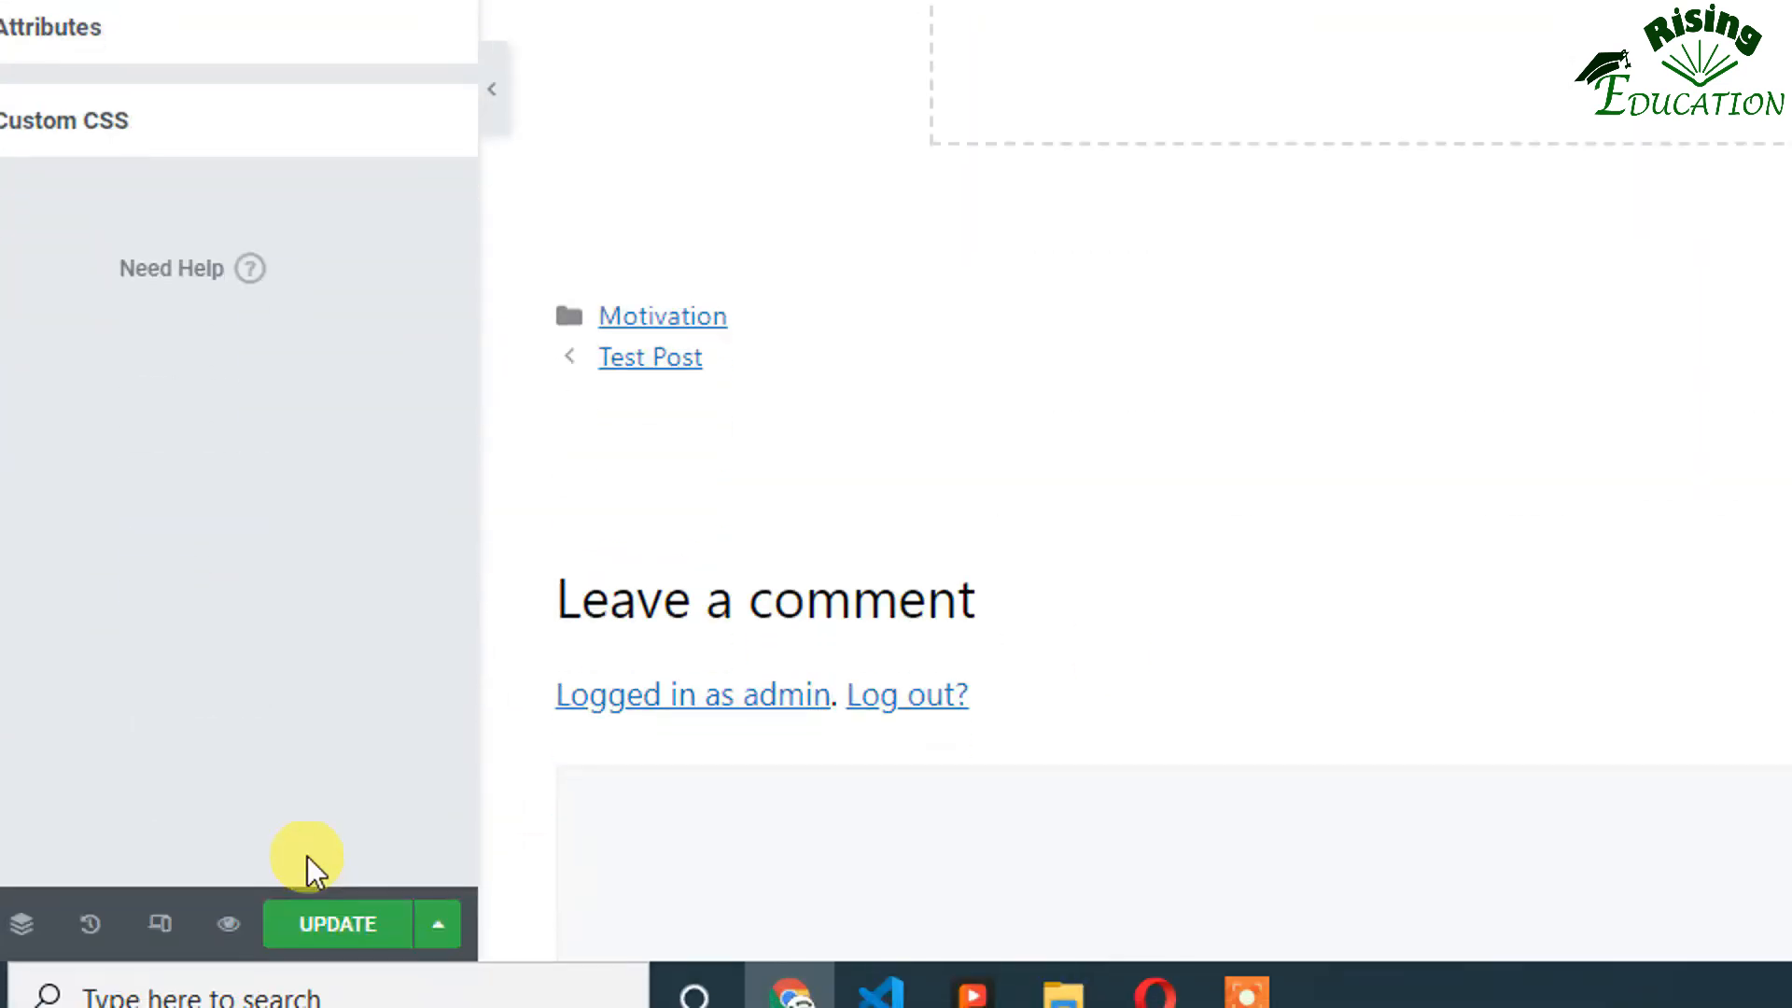
left_click(324, 905)
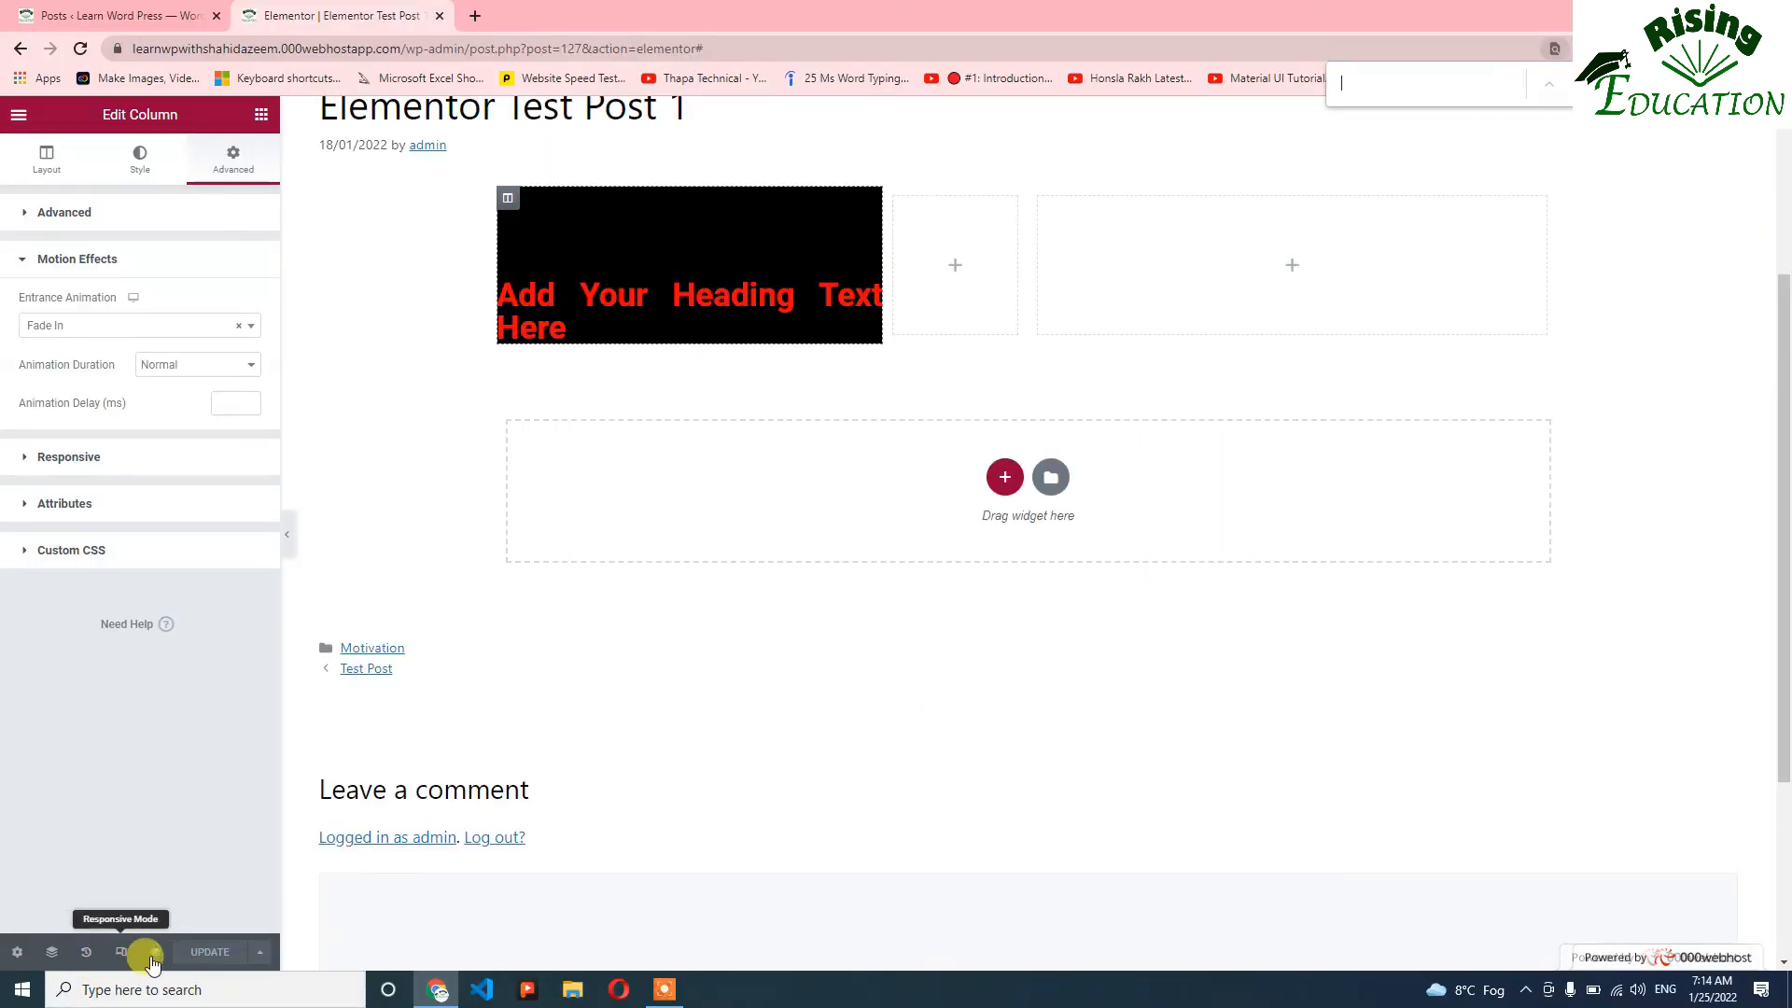
Preview the post to view the column's entrance animation, look over the page, and reload it.
left_click(178, 910)
left_click(152, 951)
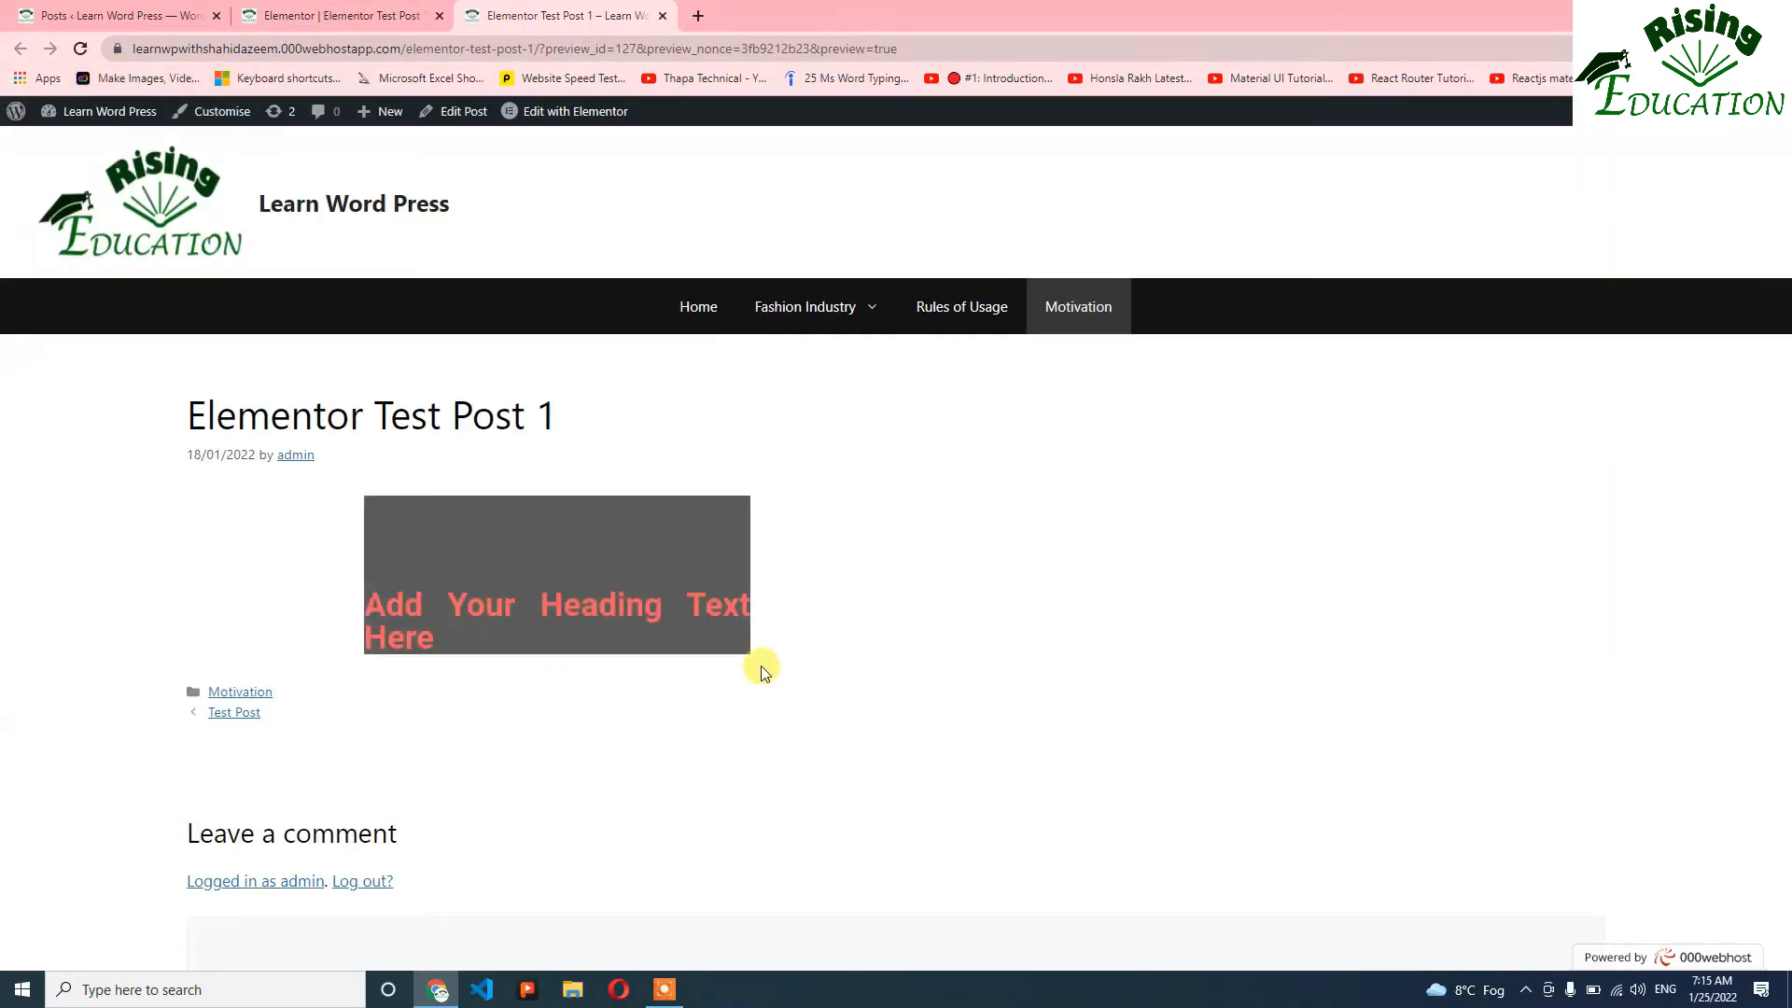
scroll(424, 551, "down", 3)
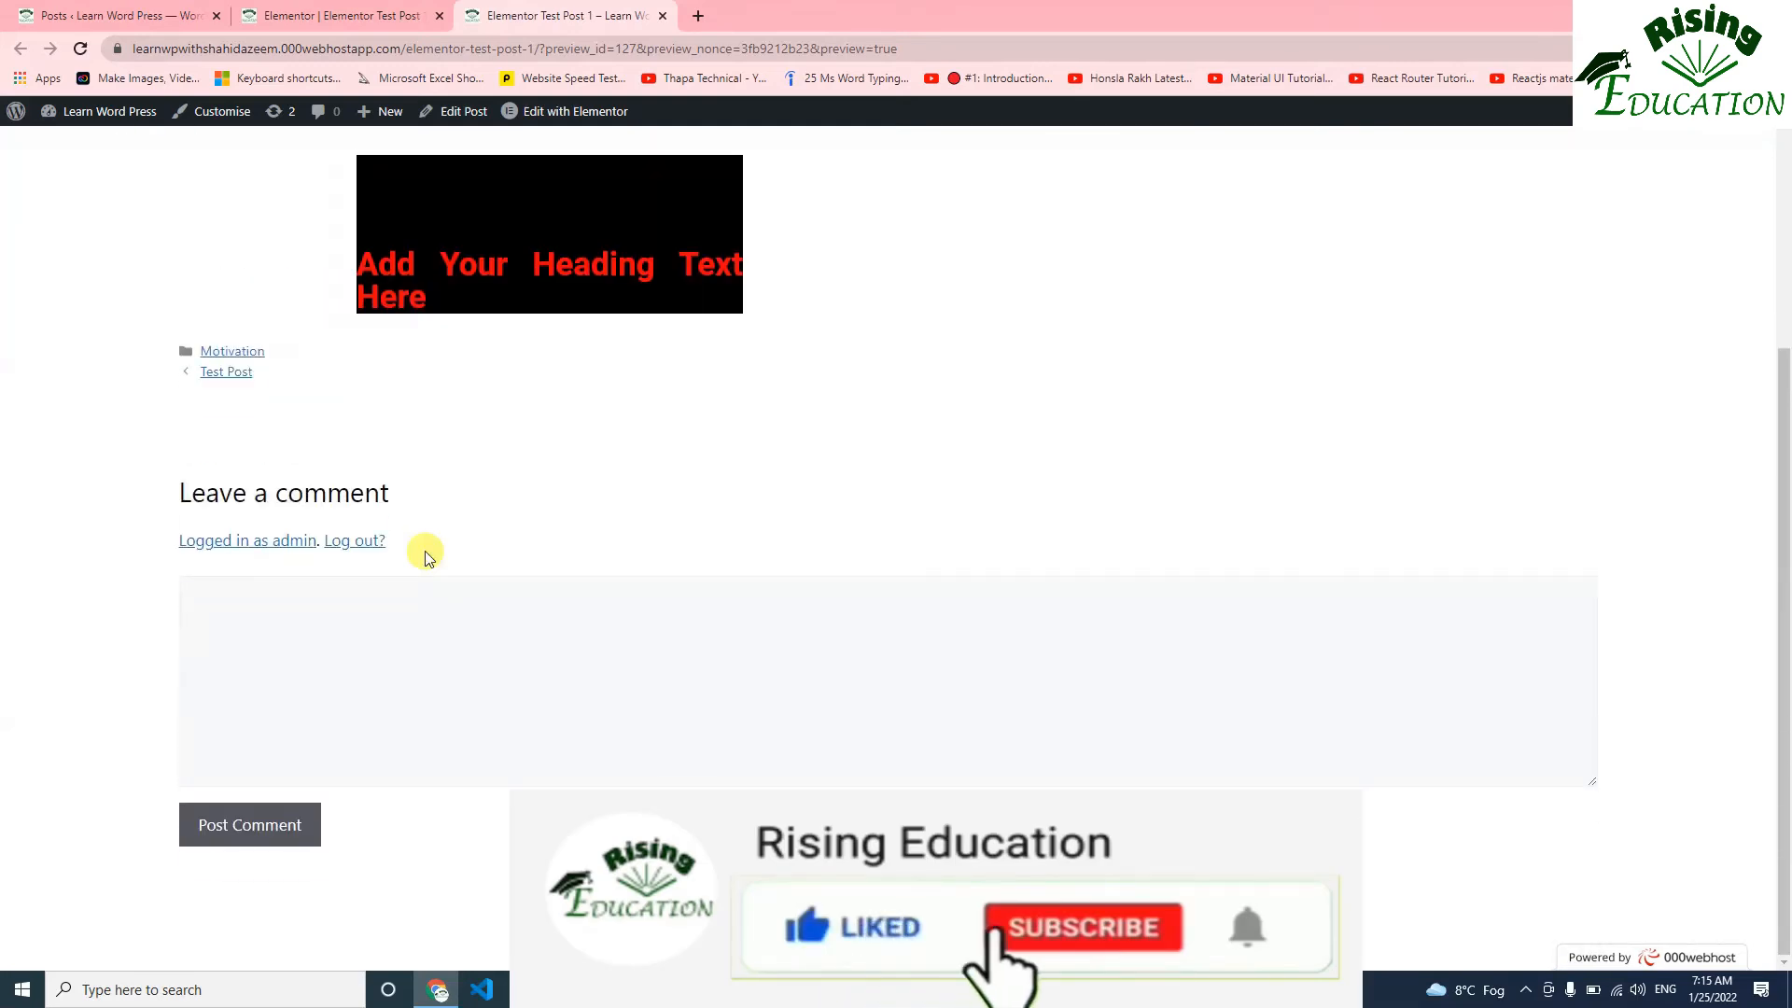
scroll(424, 550, "up", 3)
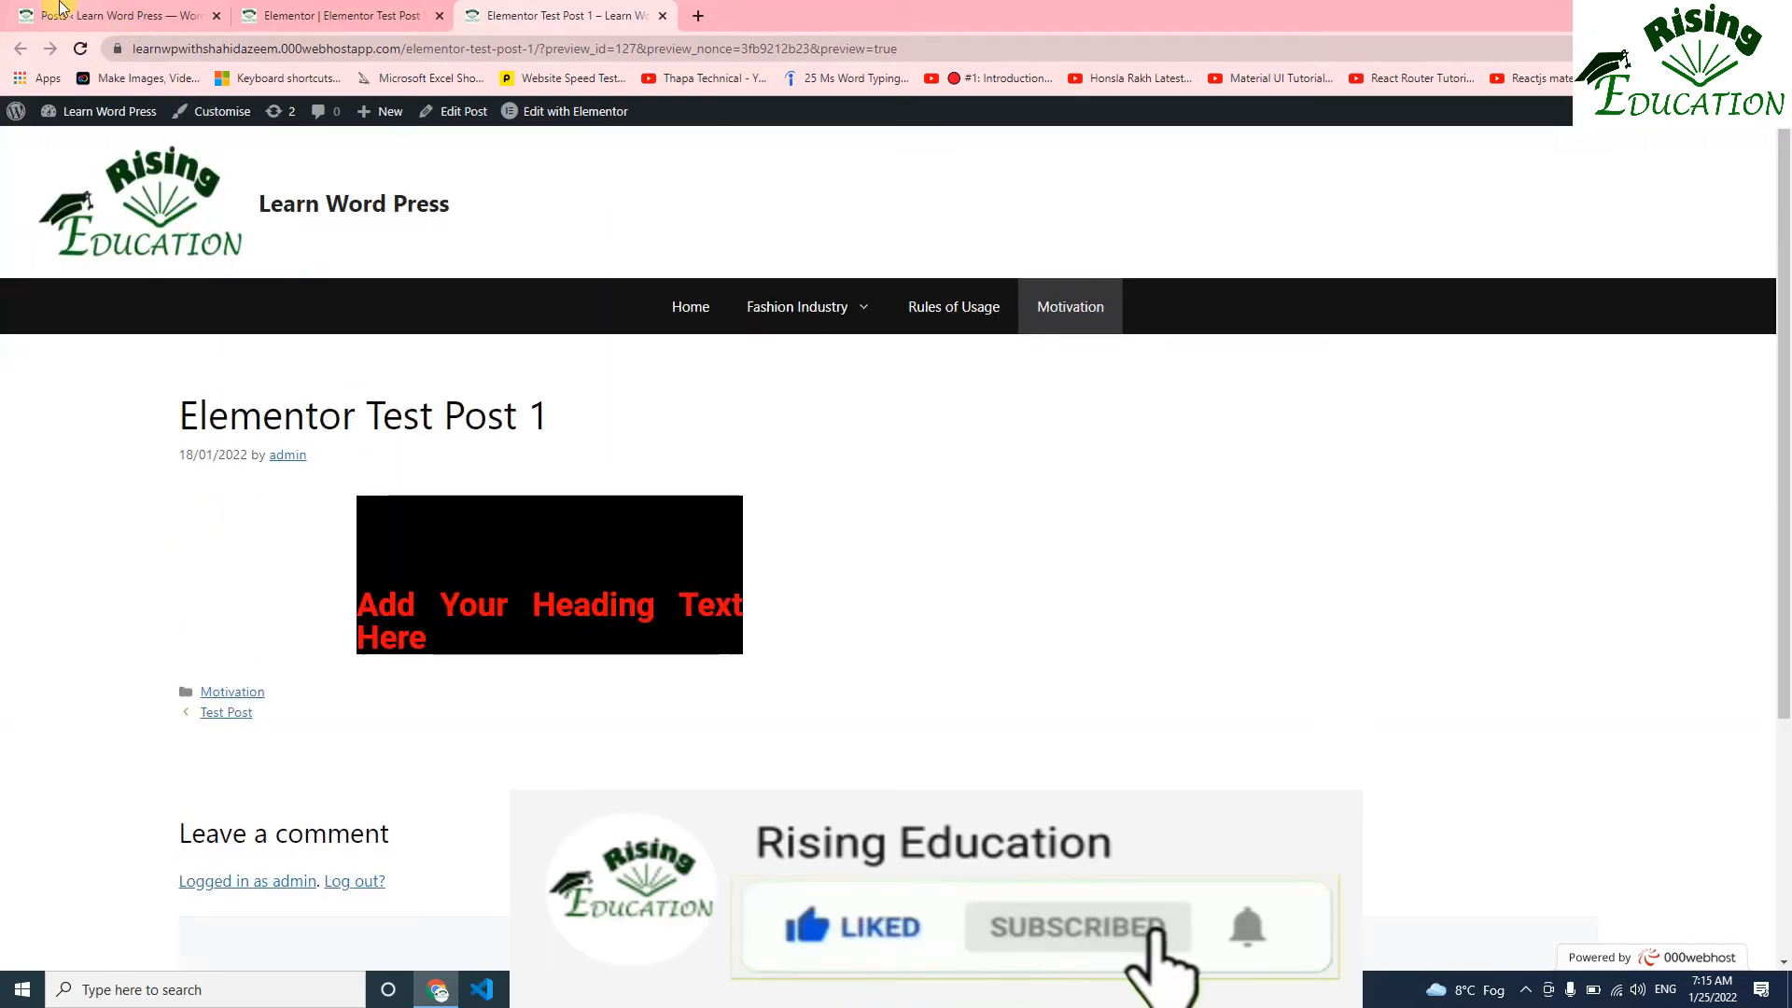
left_click(80, 48)
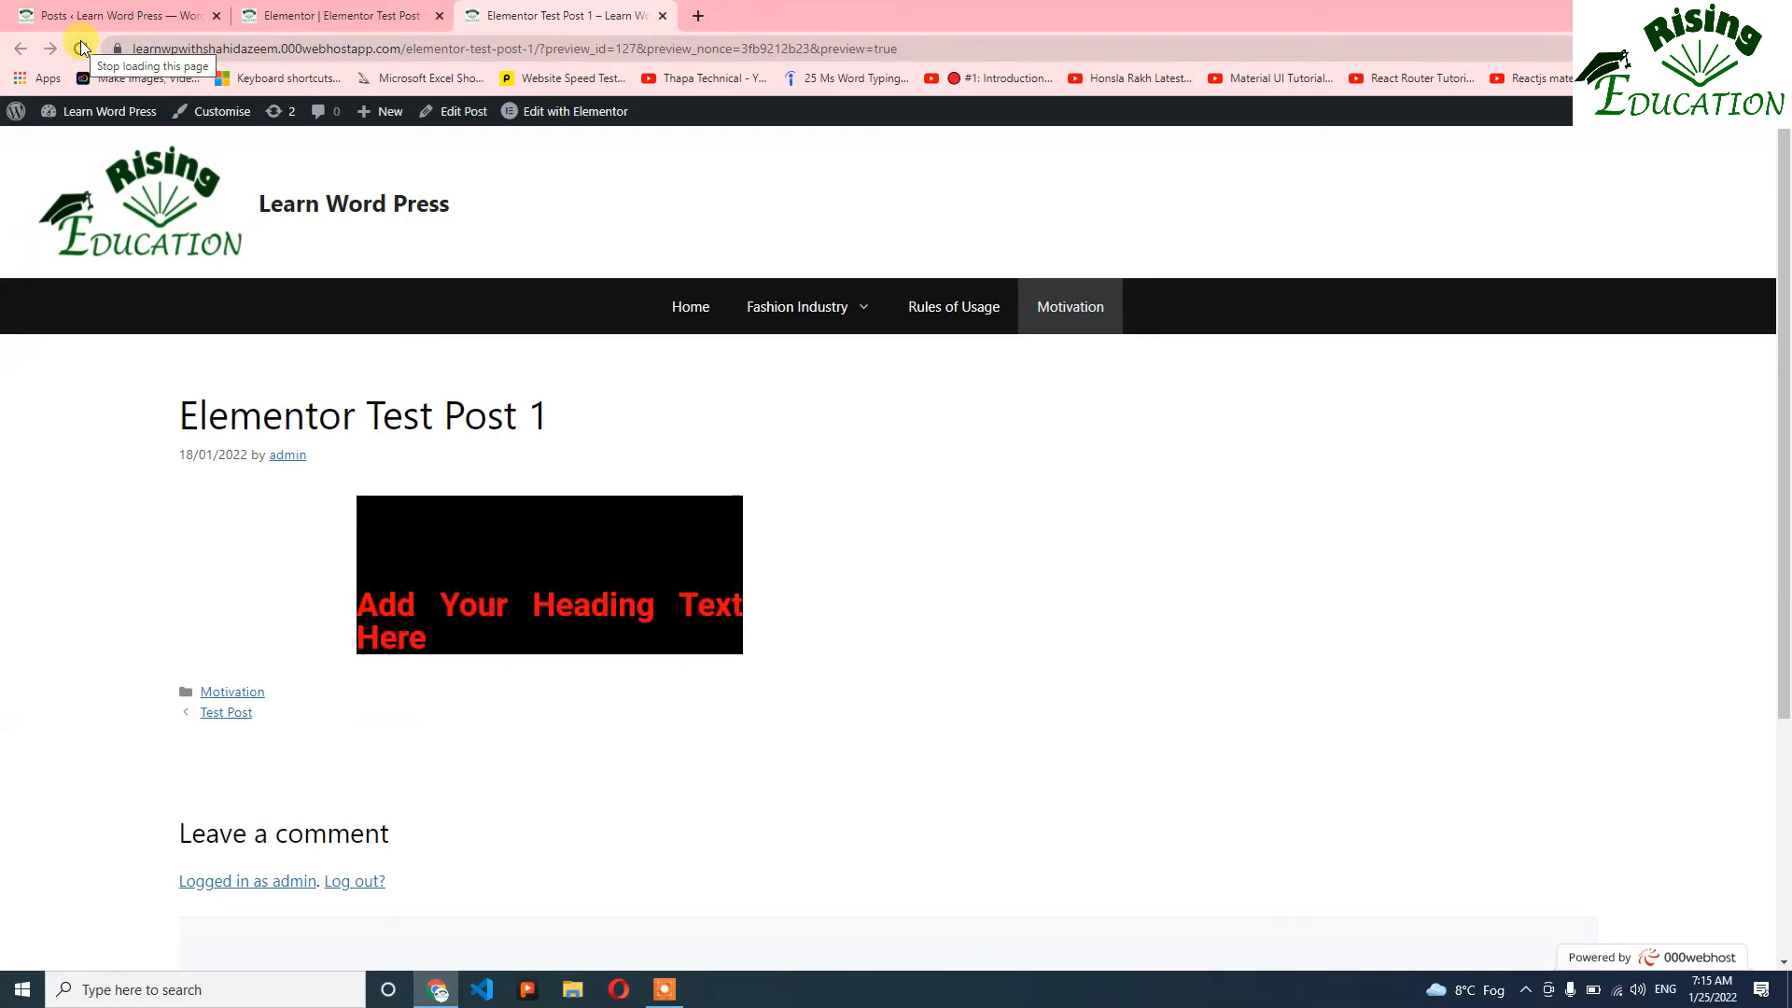
Return to the Elementor editor, change the first column's entrance animation to Bounce In, and update the post.
left_click(355, 15)
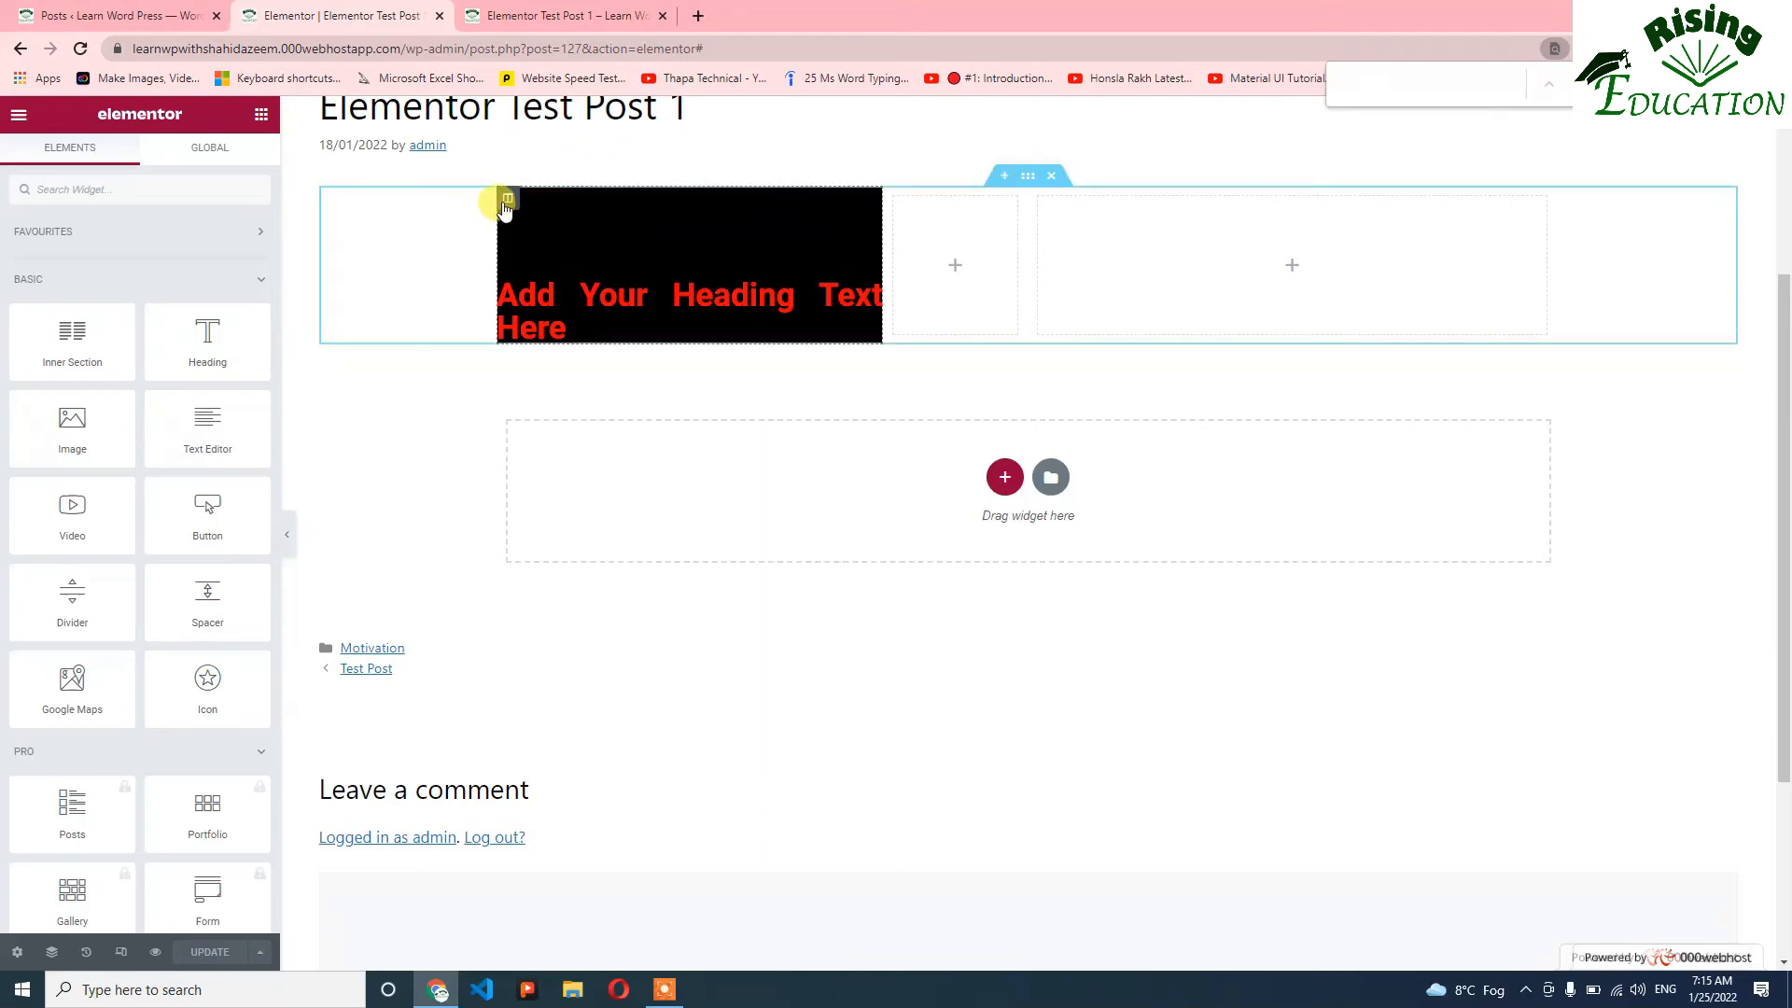
left_click(507, 200)
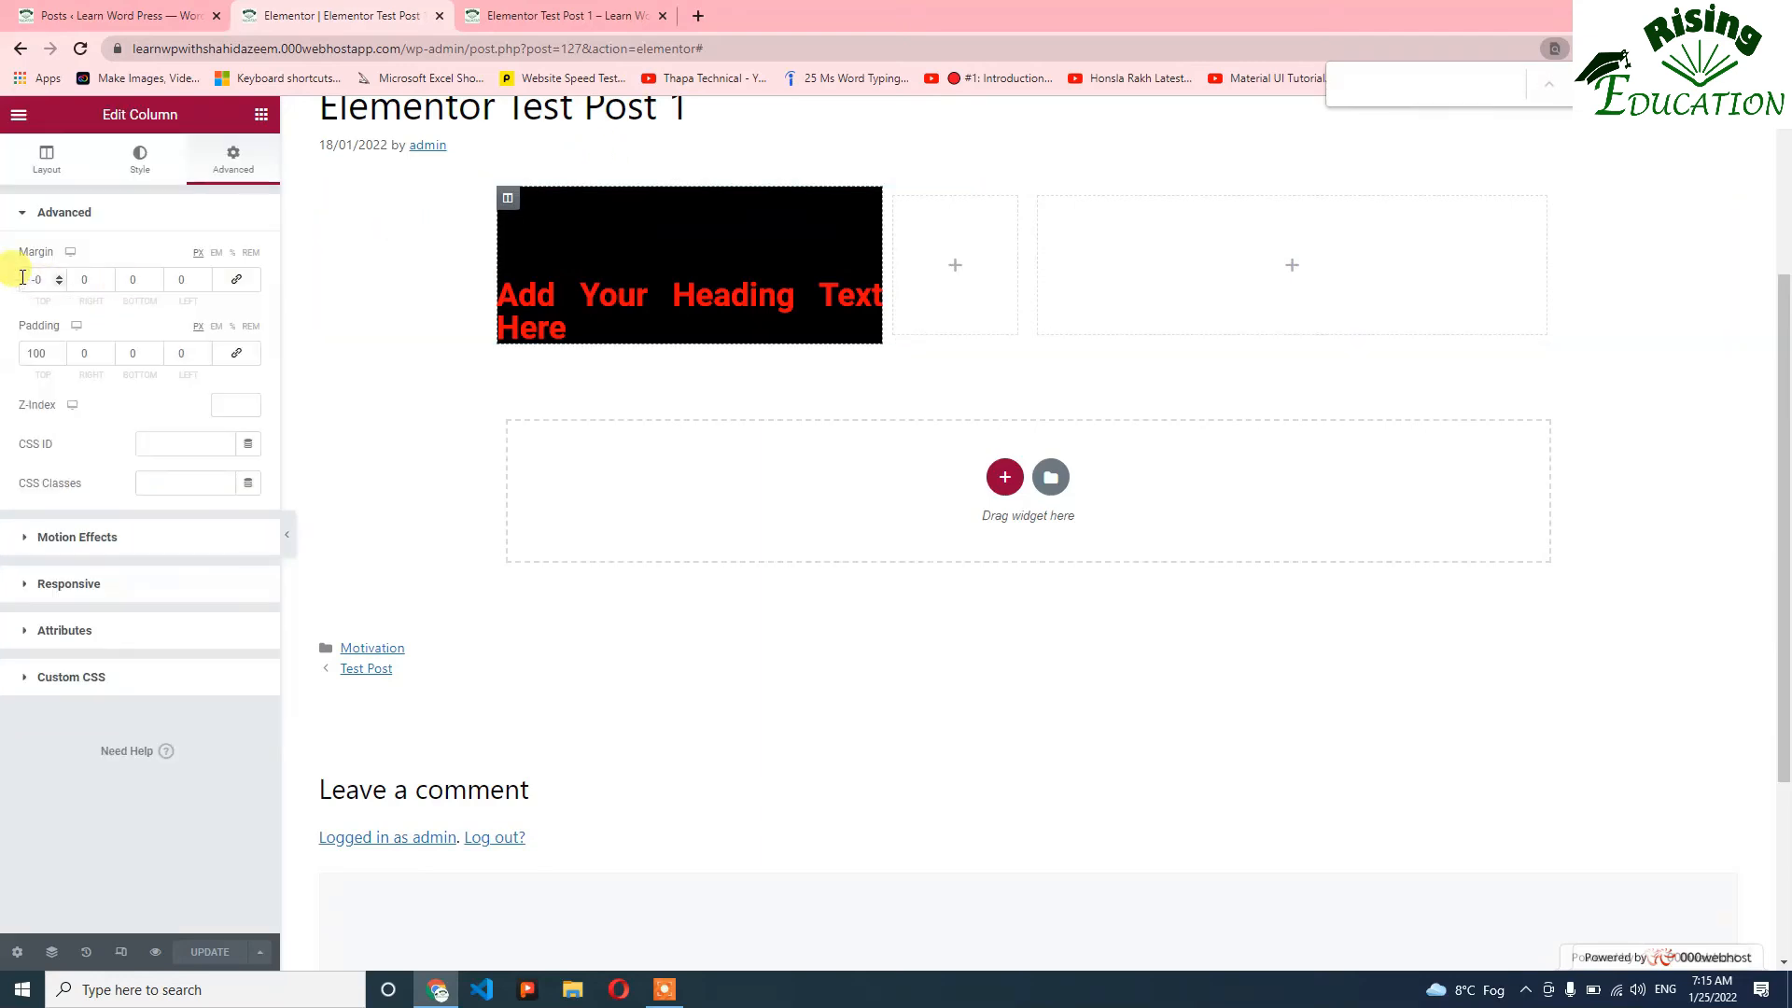
left_click(28, 540)
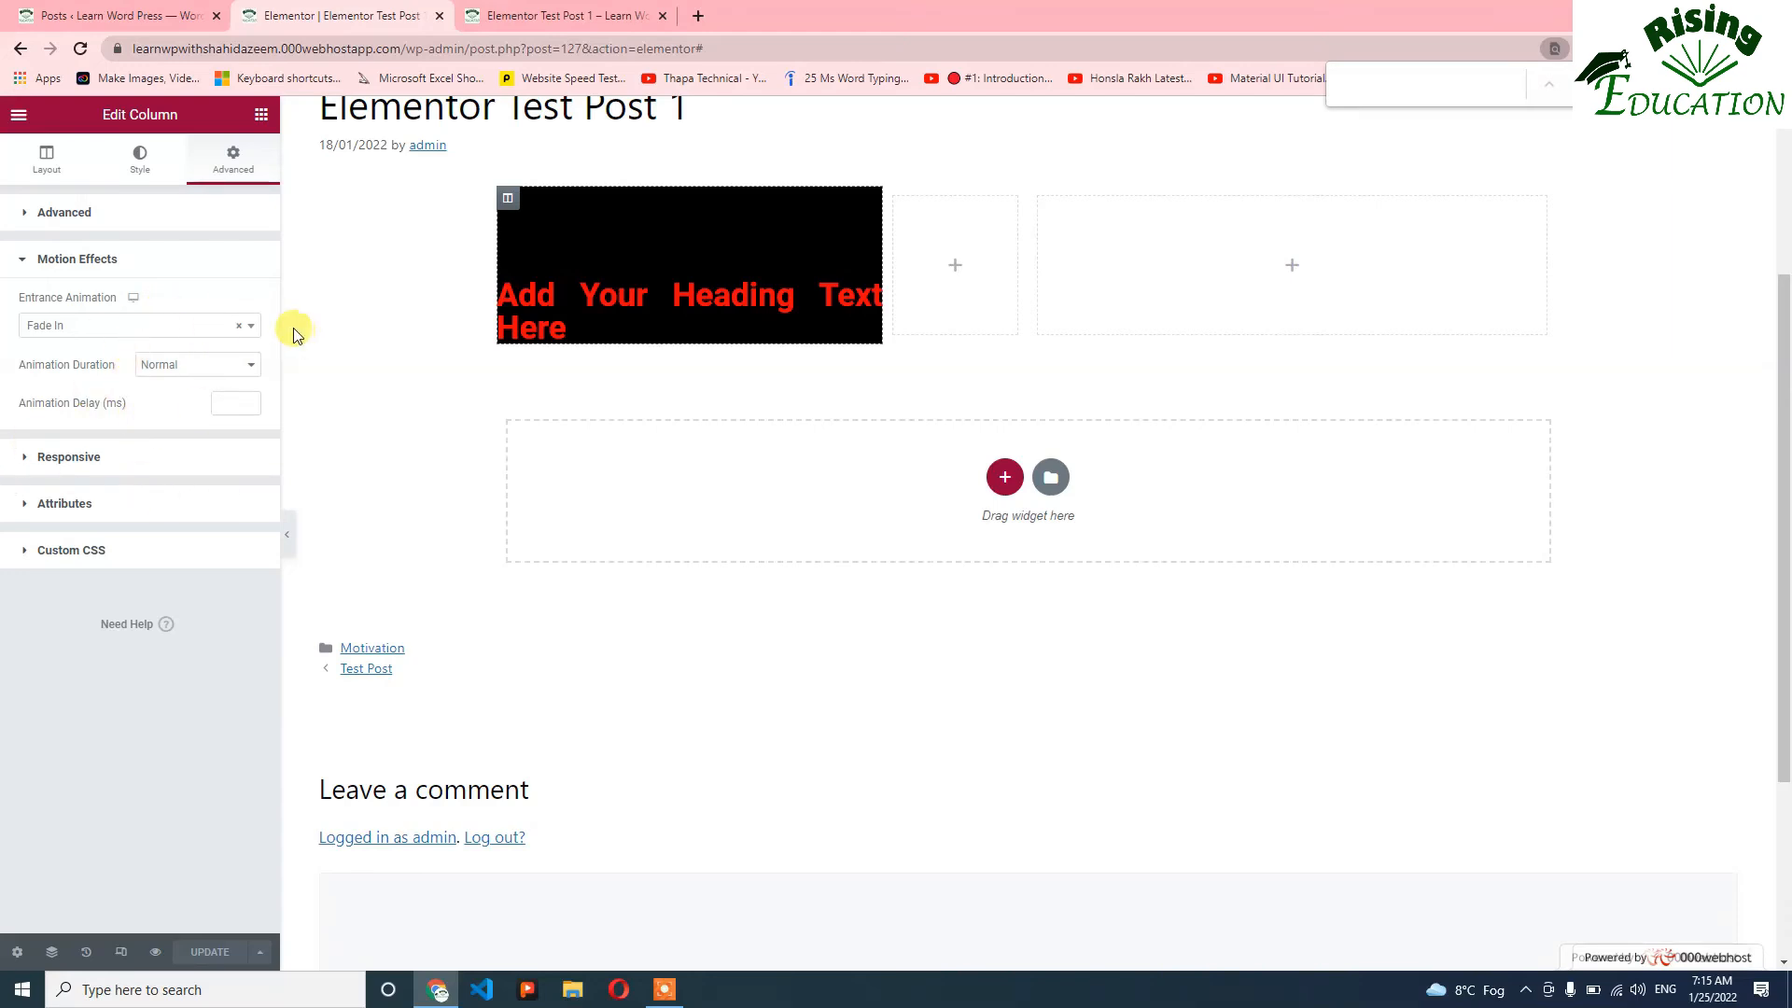
left_click(247, 329)
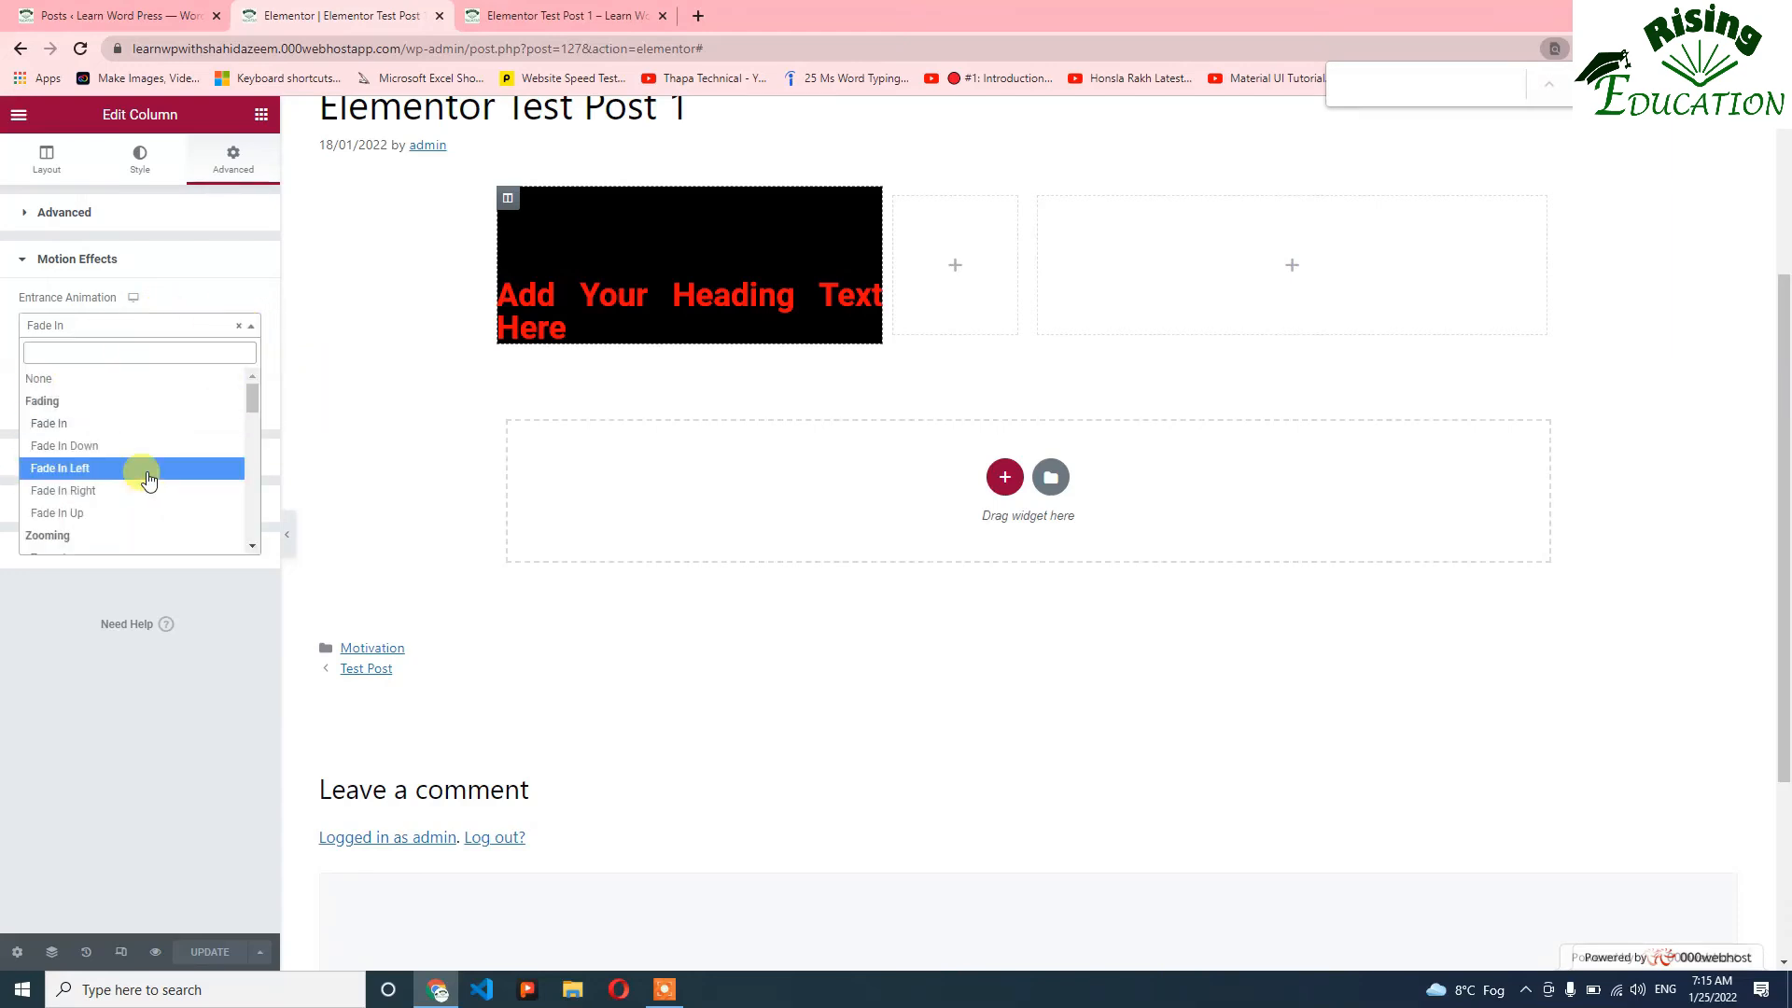
scroll(149, 479, "down", 2)
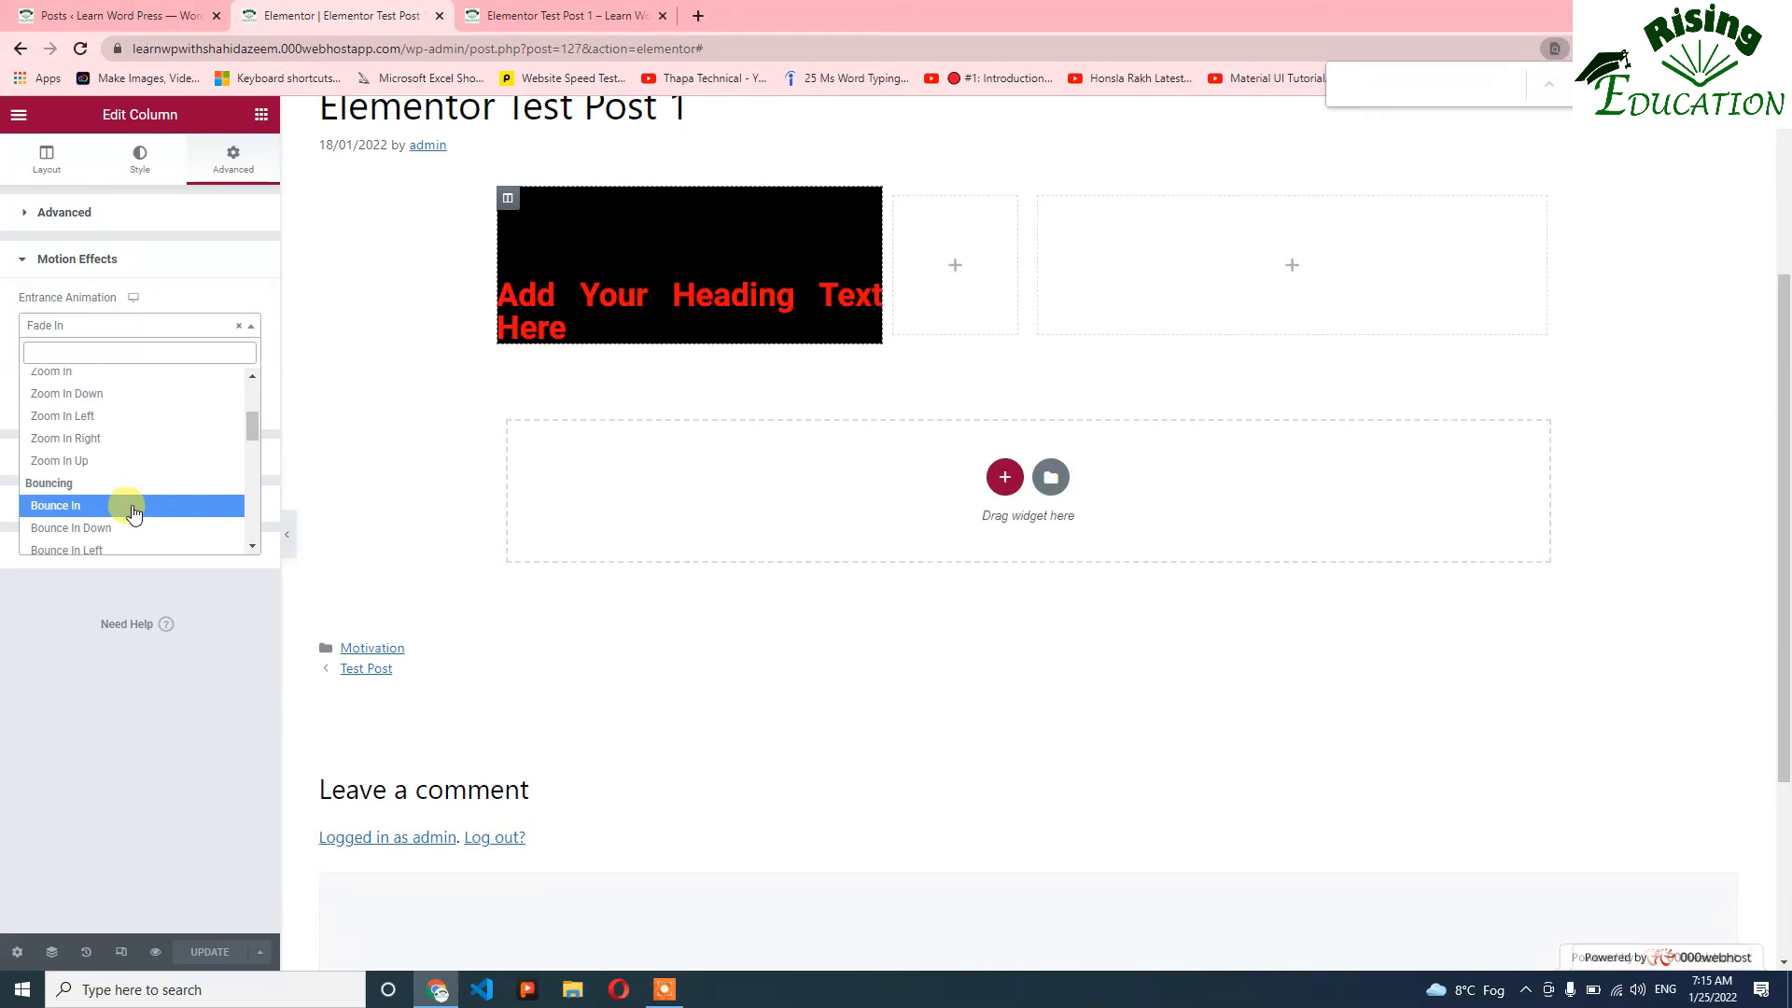
left_click(133, 509)
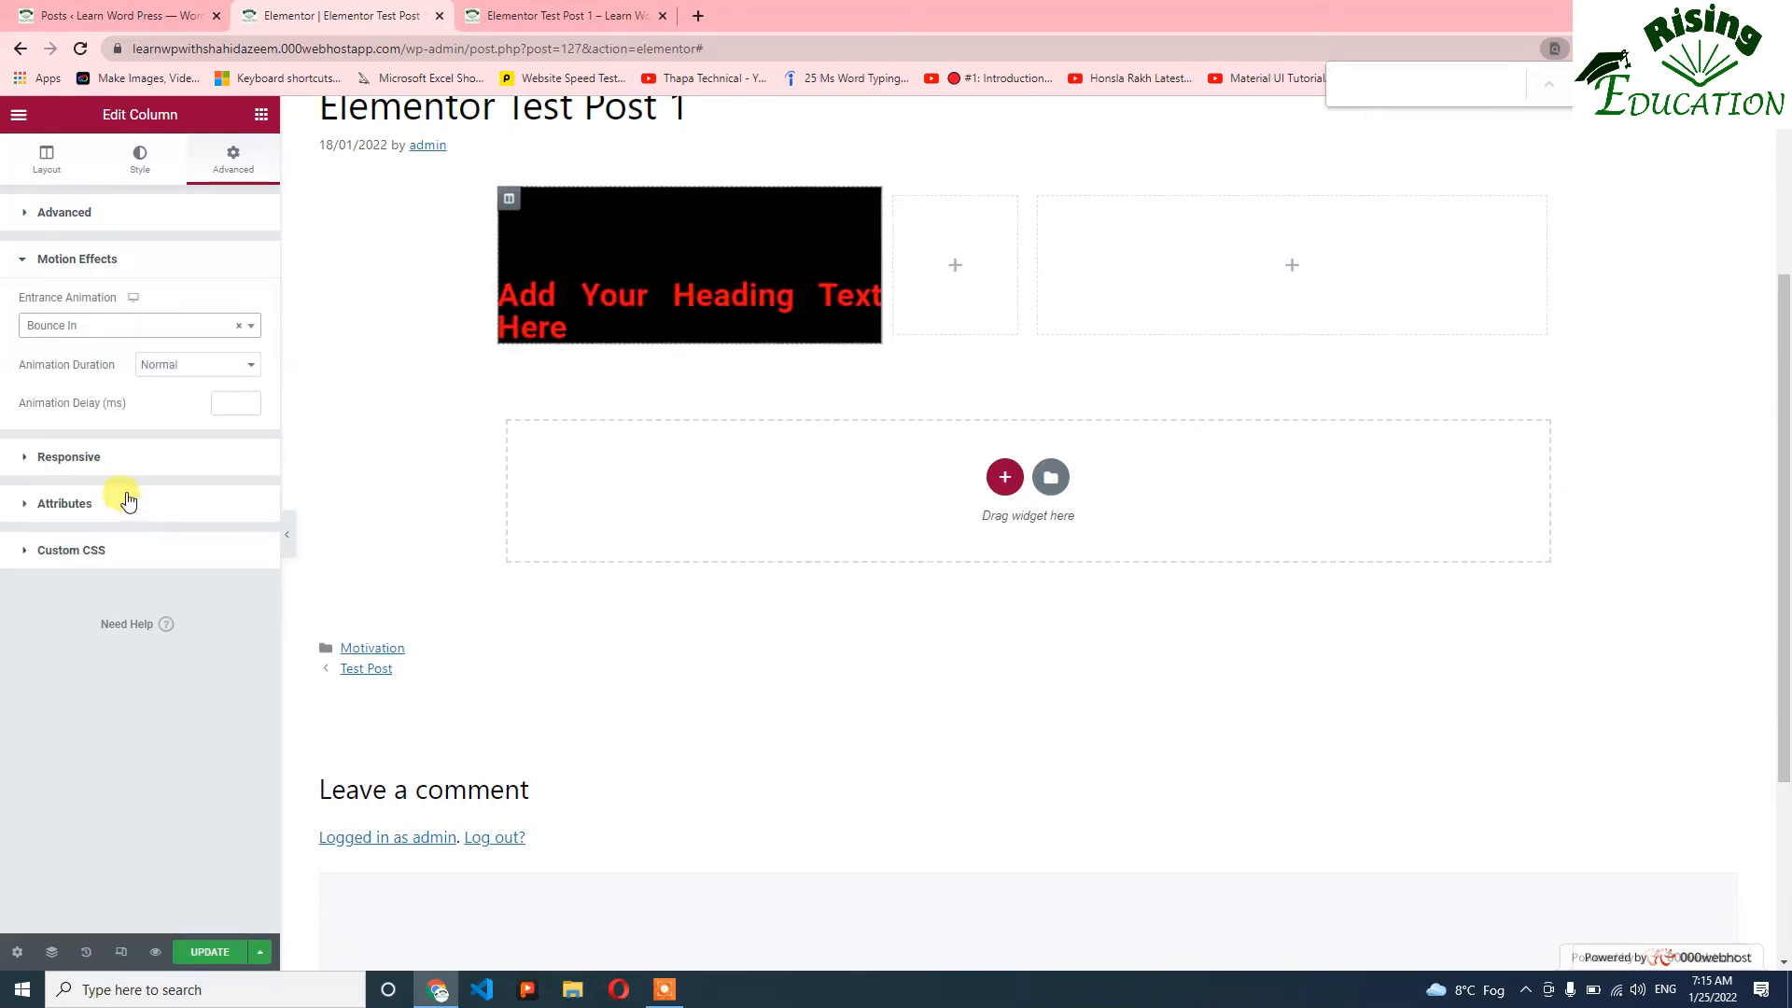
left_click(208, 943)
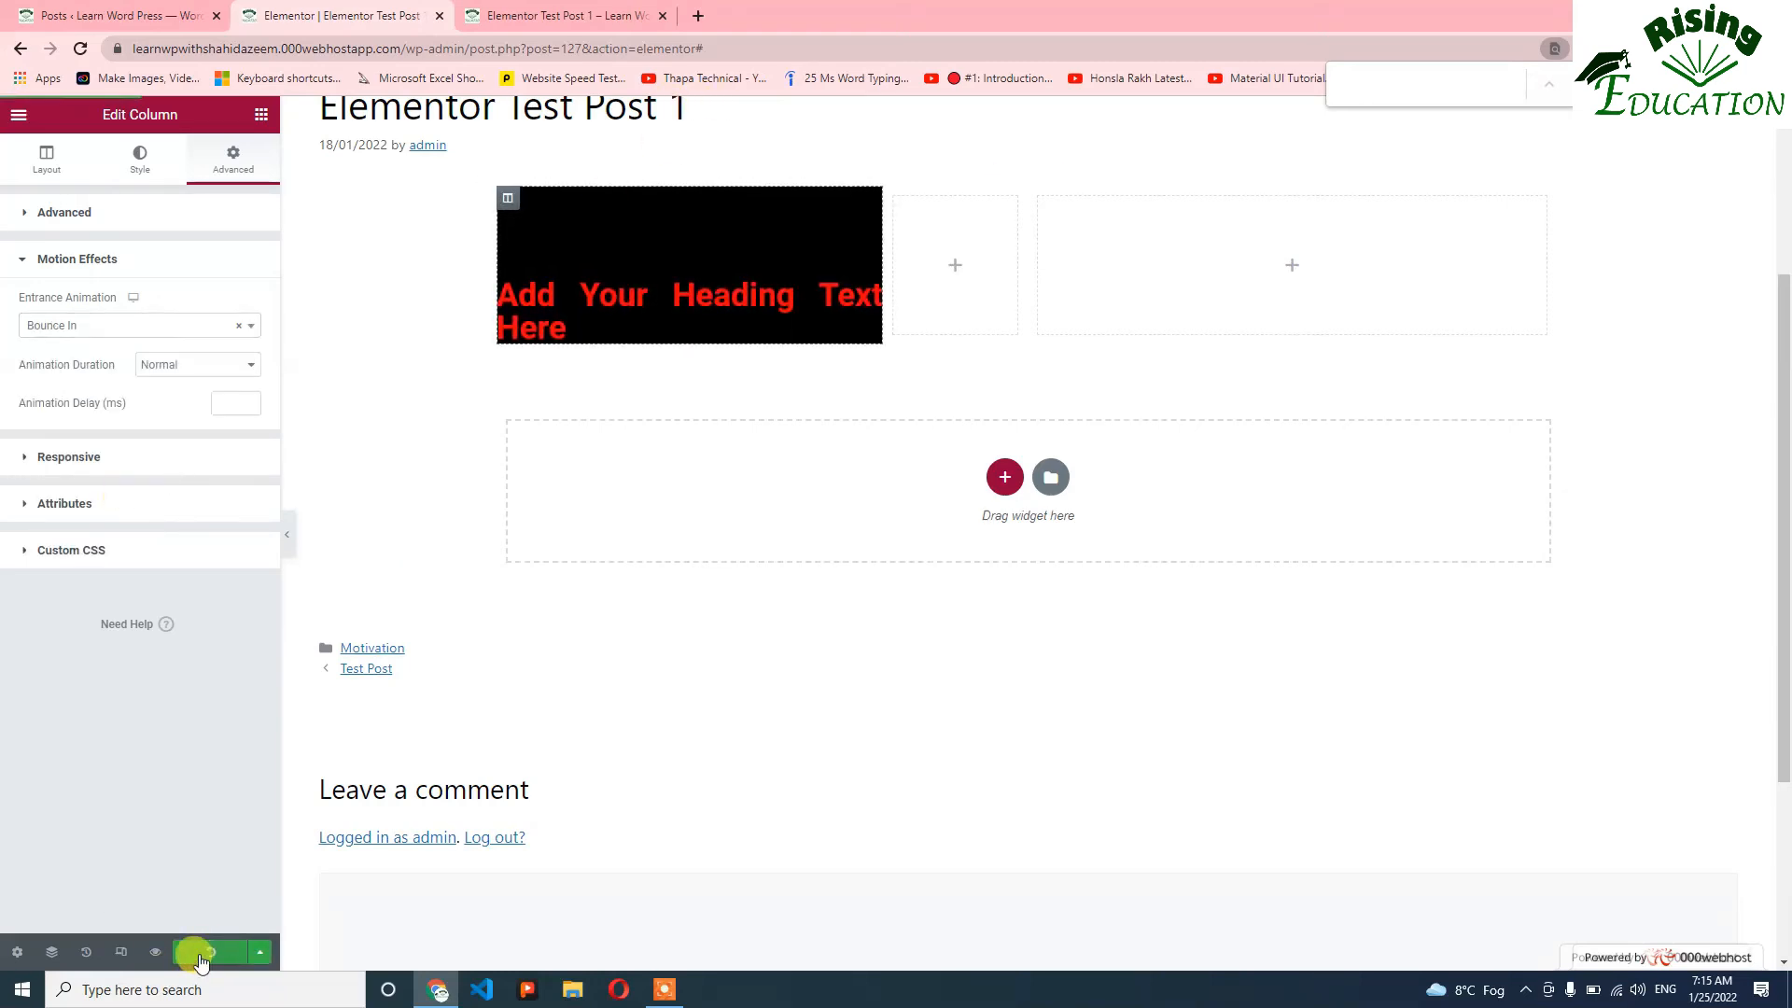
Check the column in the post preview, return to the Elementor editor, and set the column's Animation Delay to 1100 ms.
left_click(551, 11)
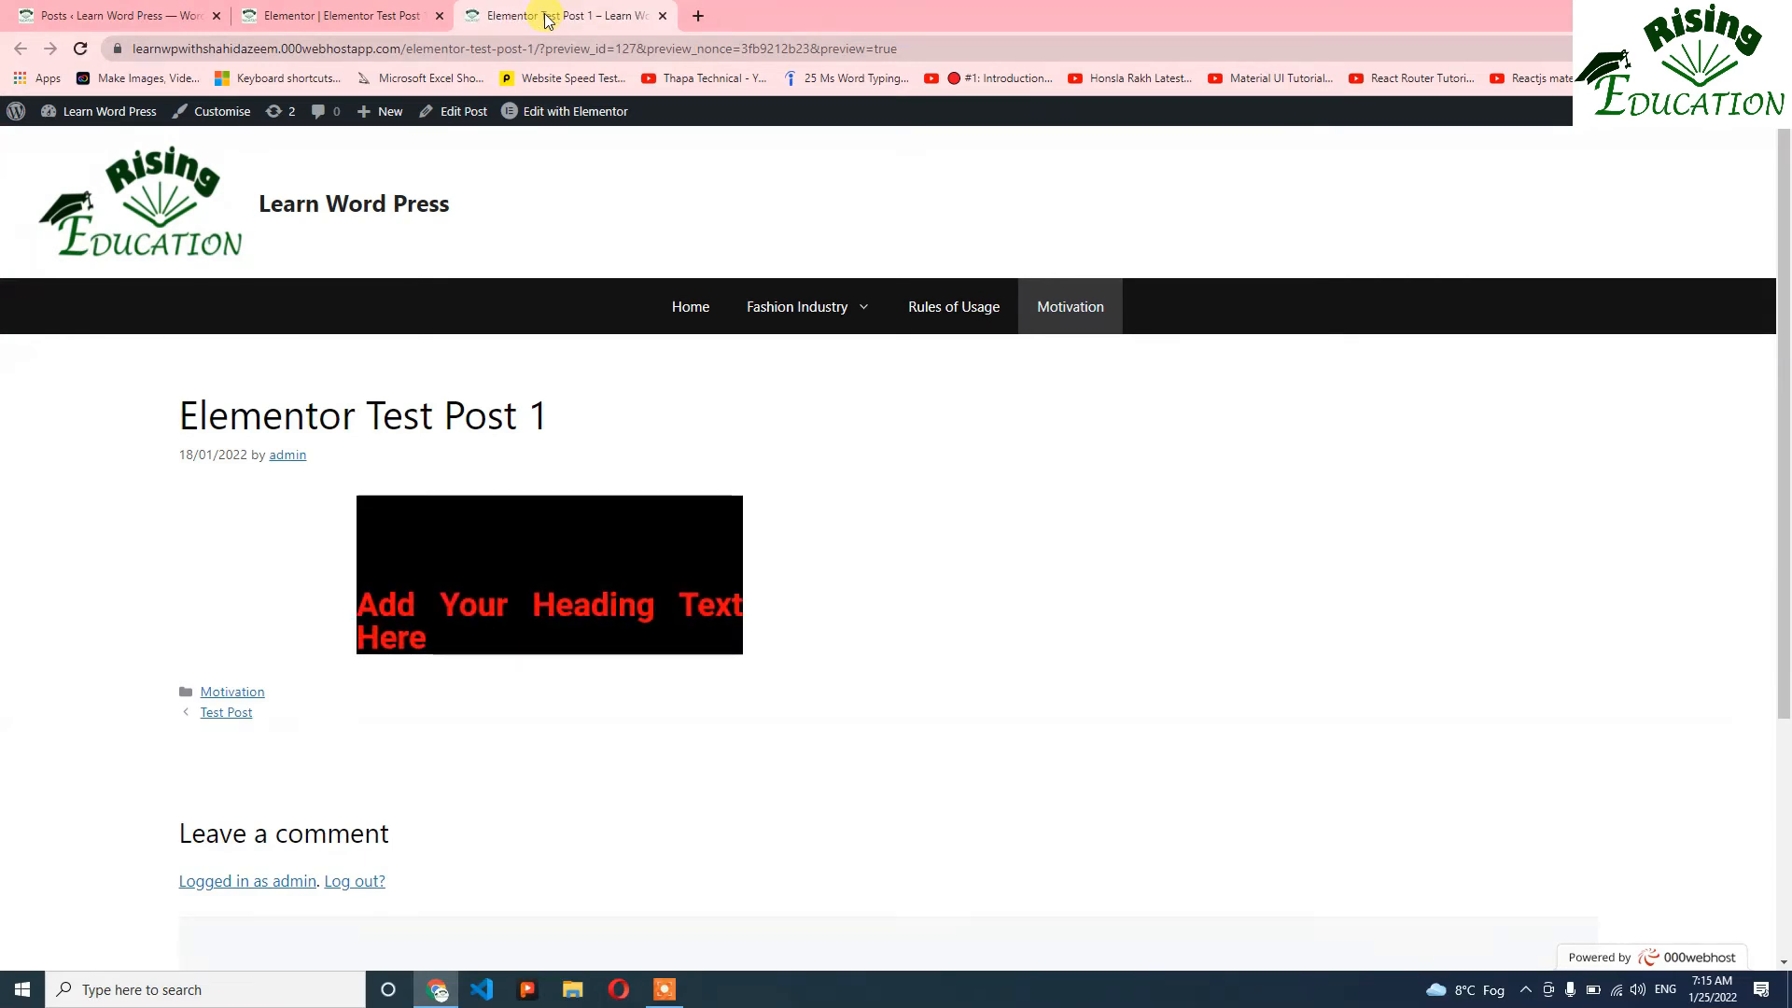
left_click(320, 9)
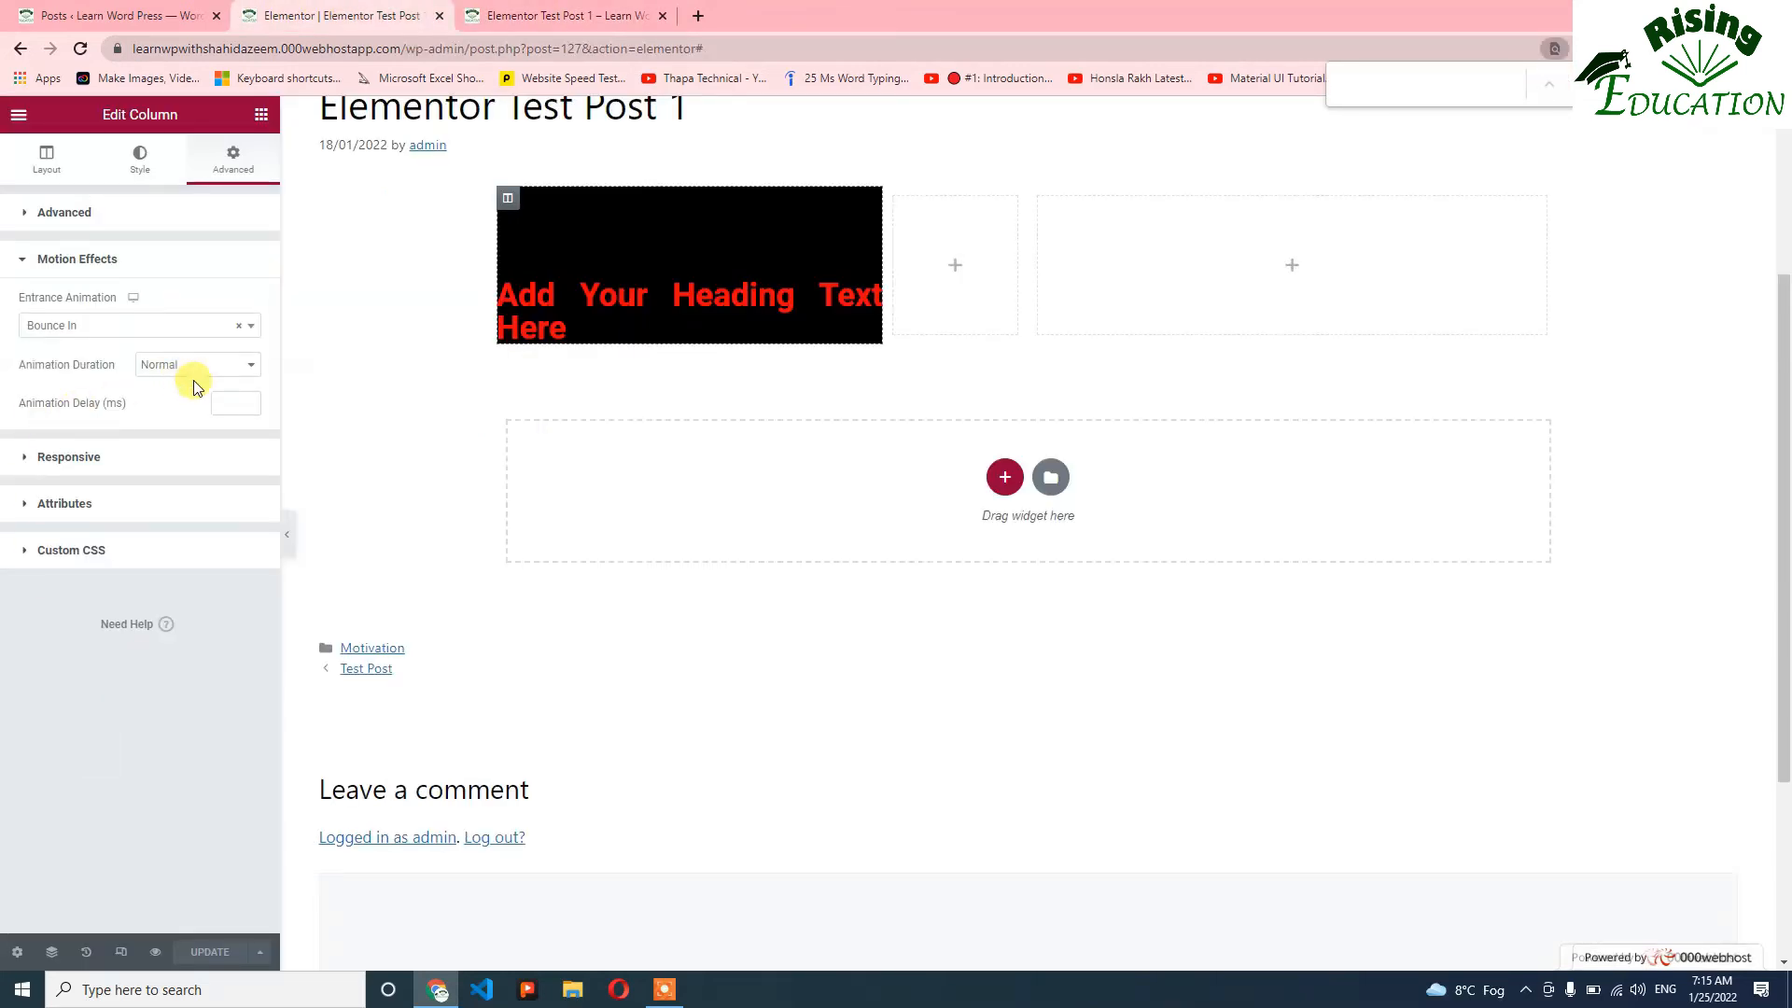
left_click(246, 400)
left_click(246, 401)
left_click(247, 400)
left_click(247, 400)
Reload the post preview to watch the delayed entrance animation, and return to the Elementor editor.
left_click(499, 19)
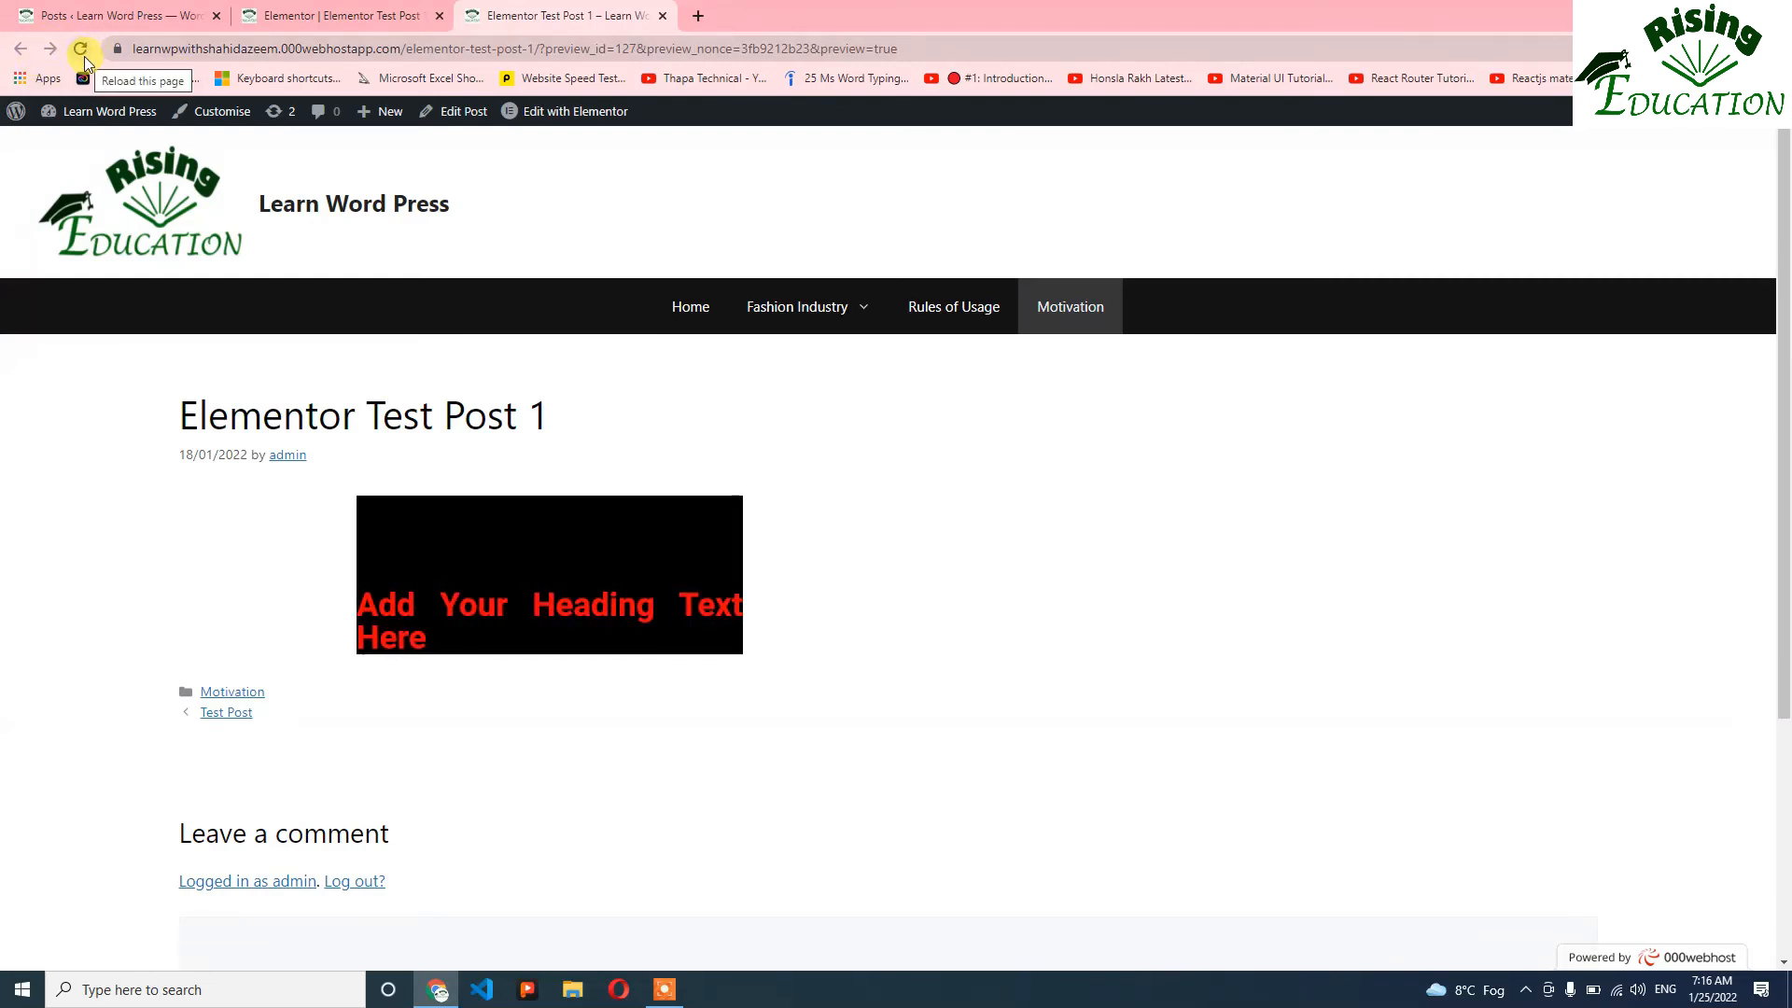
left_click(81, 50)
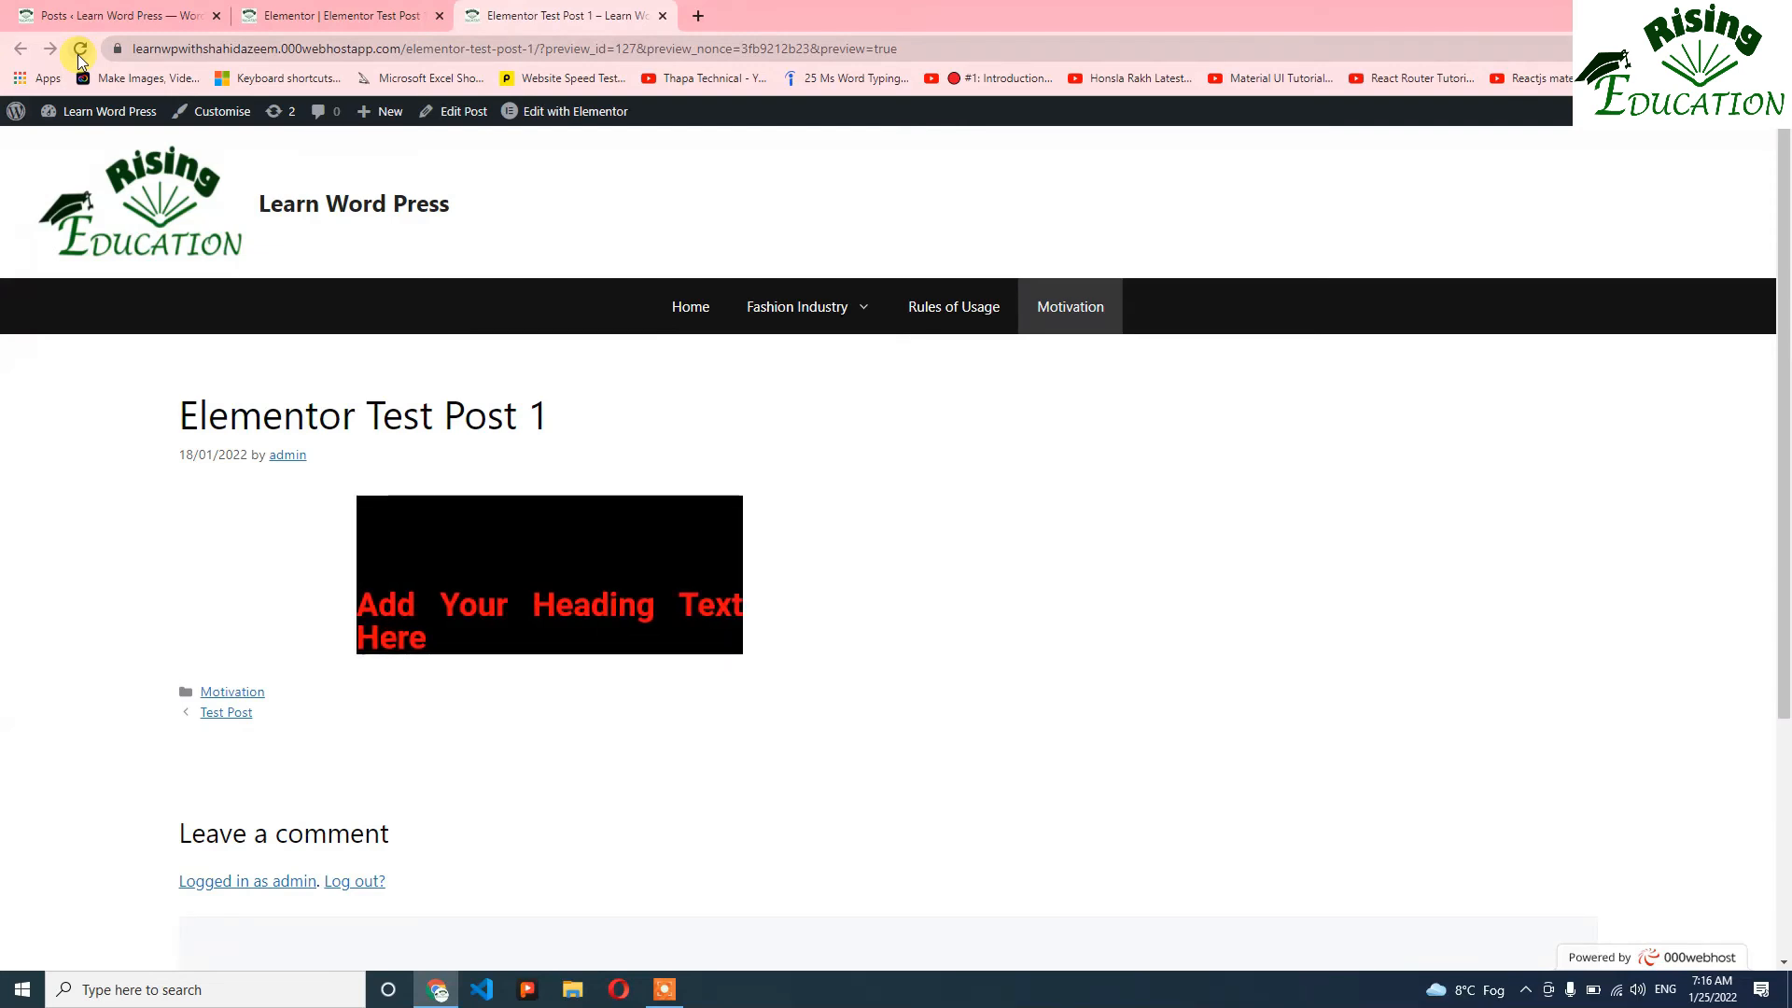
left_click(103, 16)
left_click(331, 16)
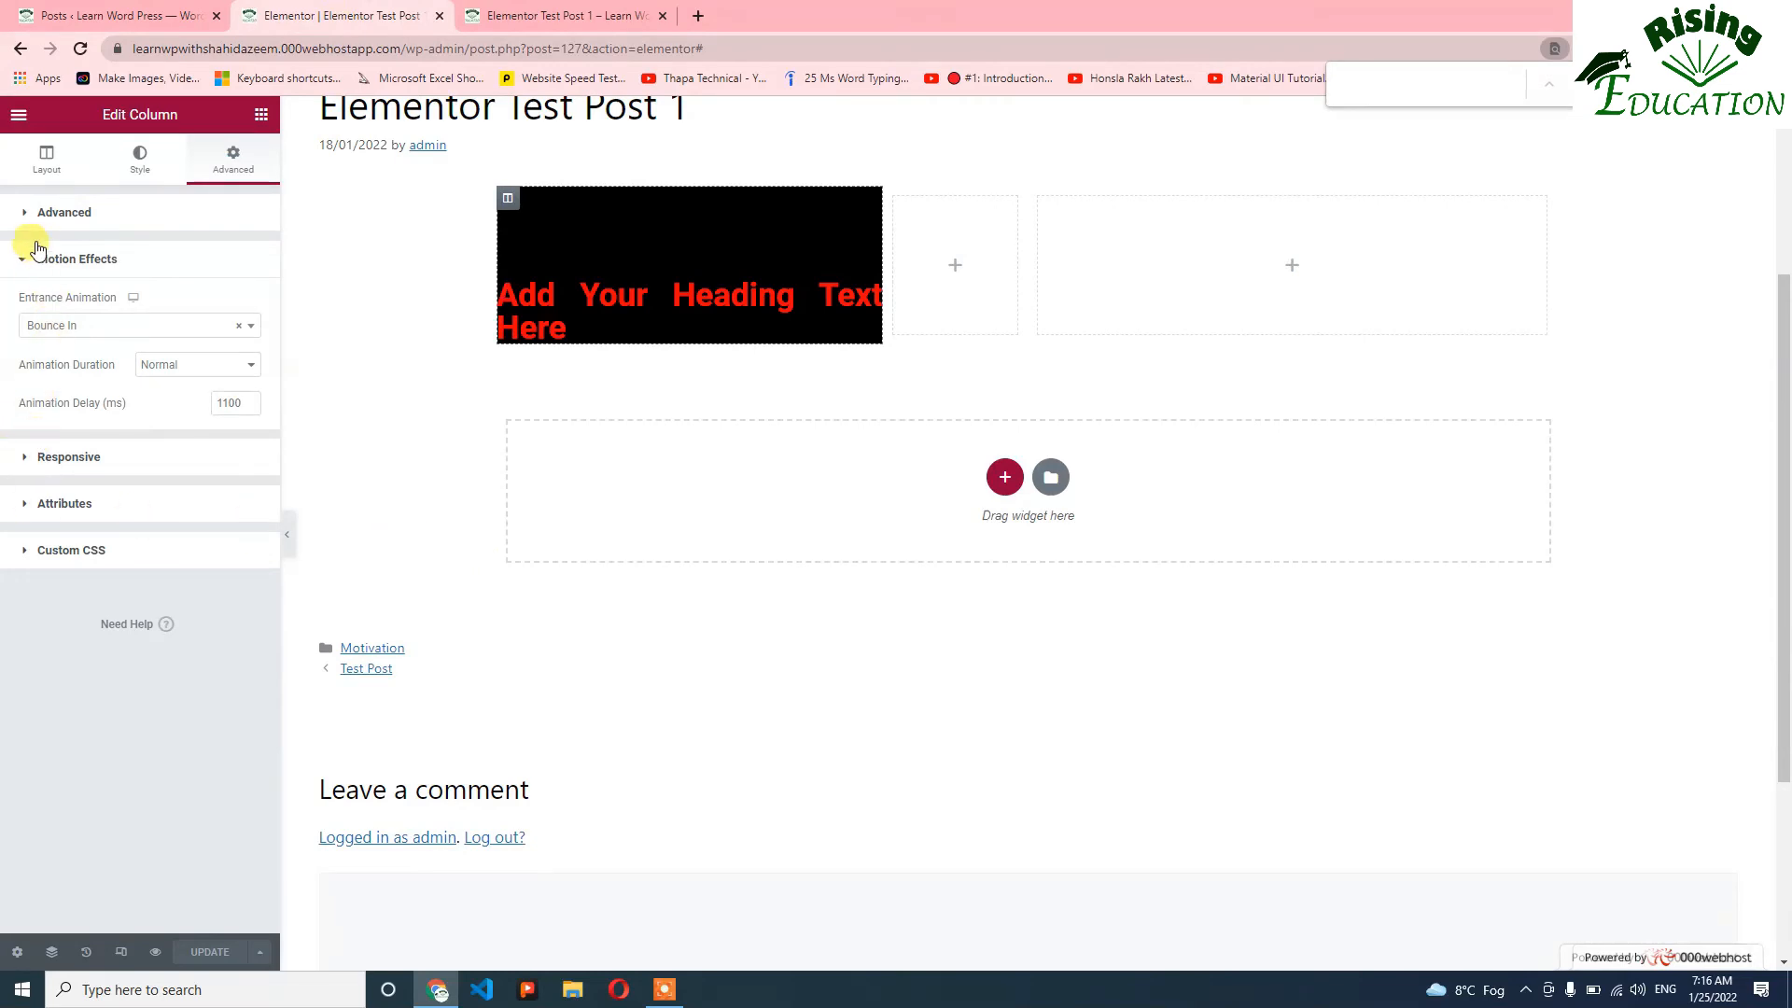
Set the first column's Animation Duration to Slow and update the post.
left_click(250, 367)
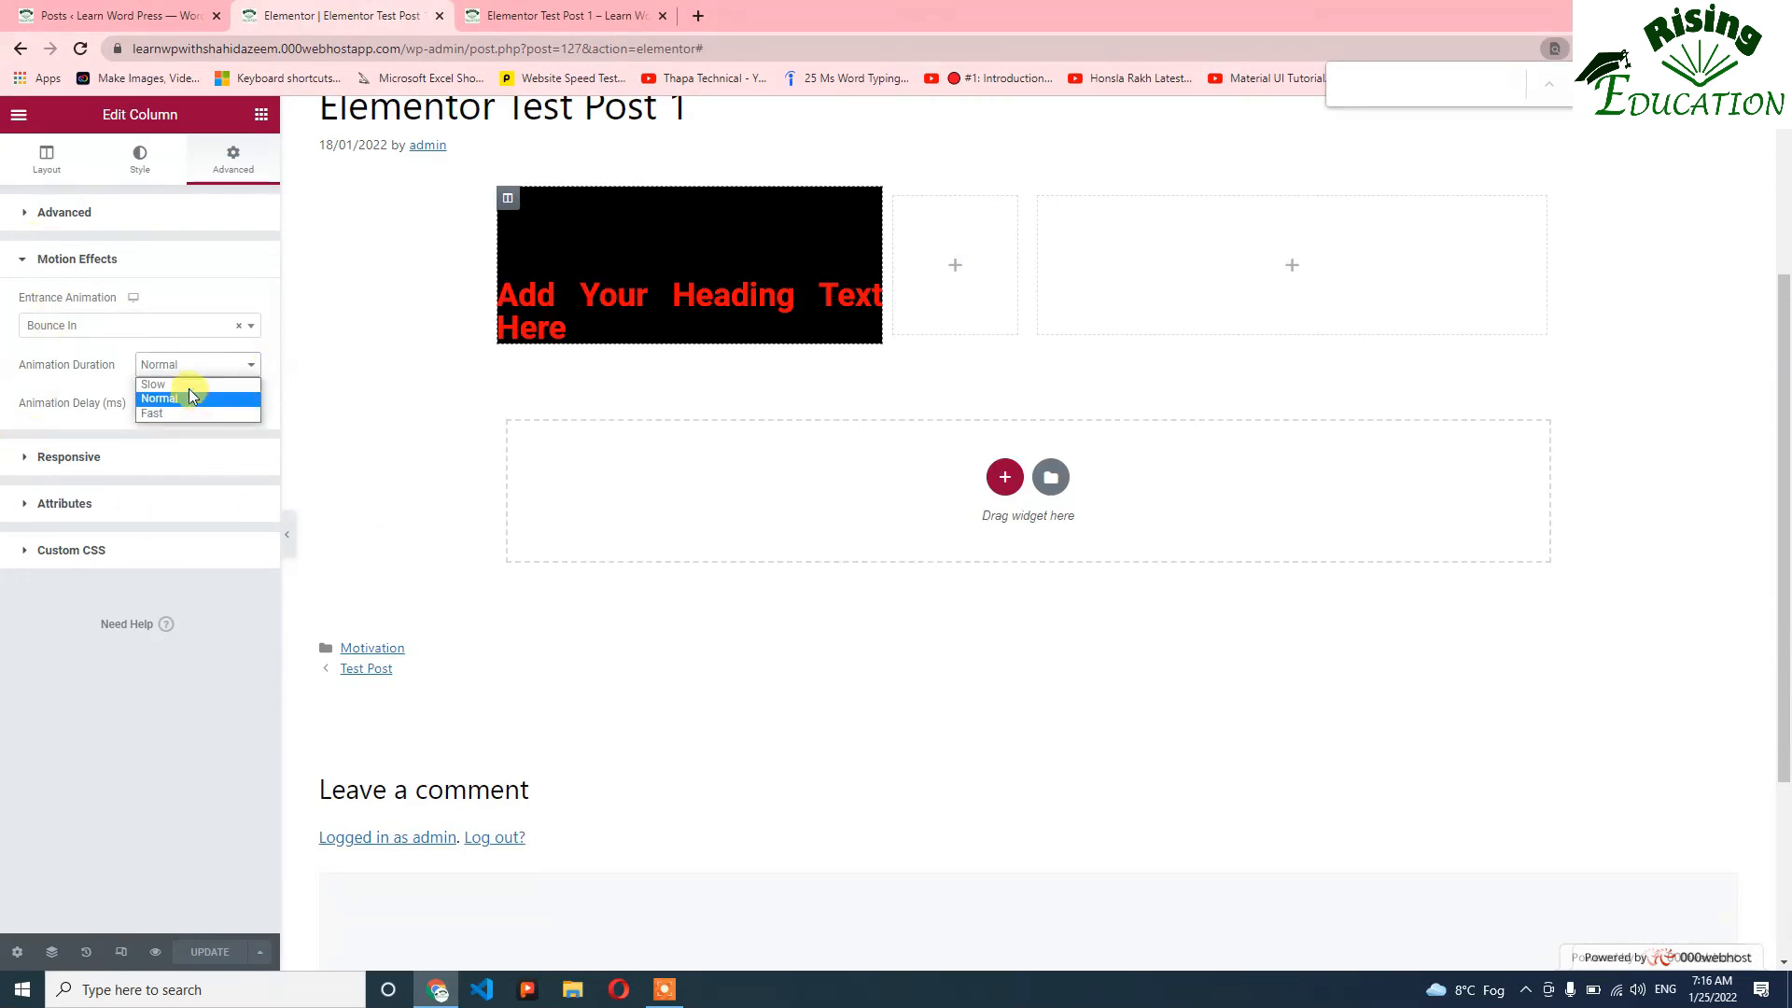
left_click(189, 385)
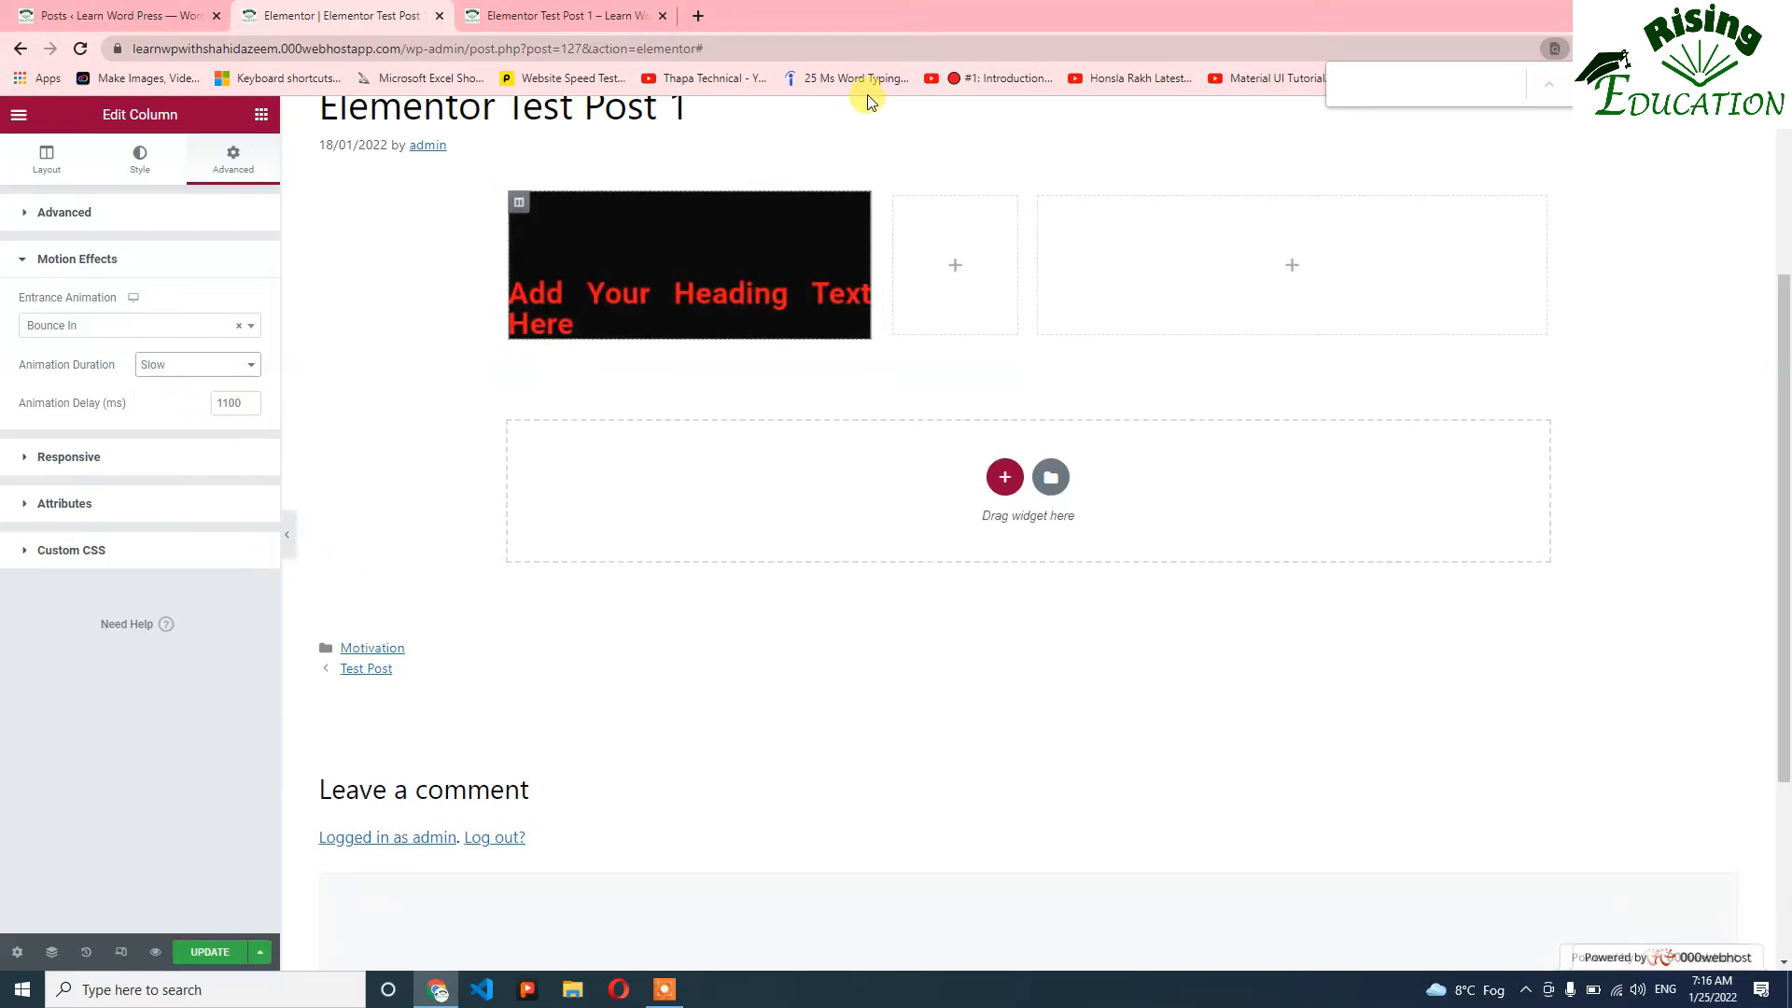
left_click(205, 953)
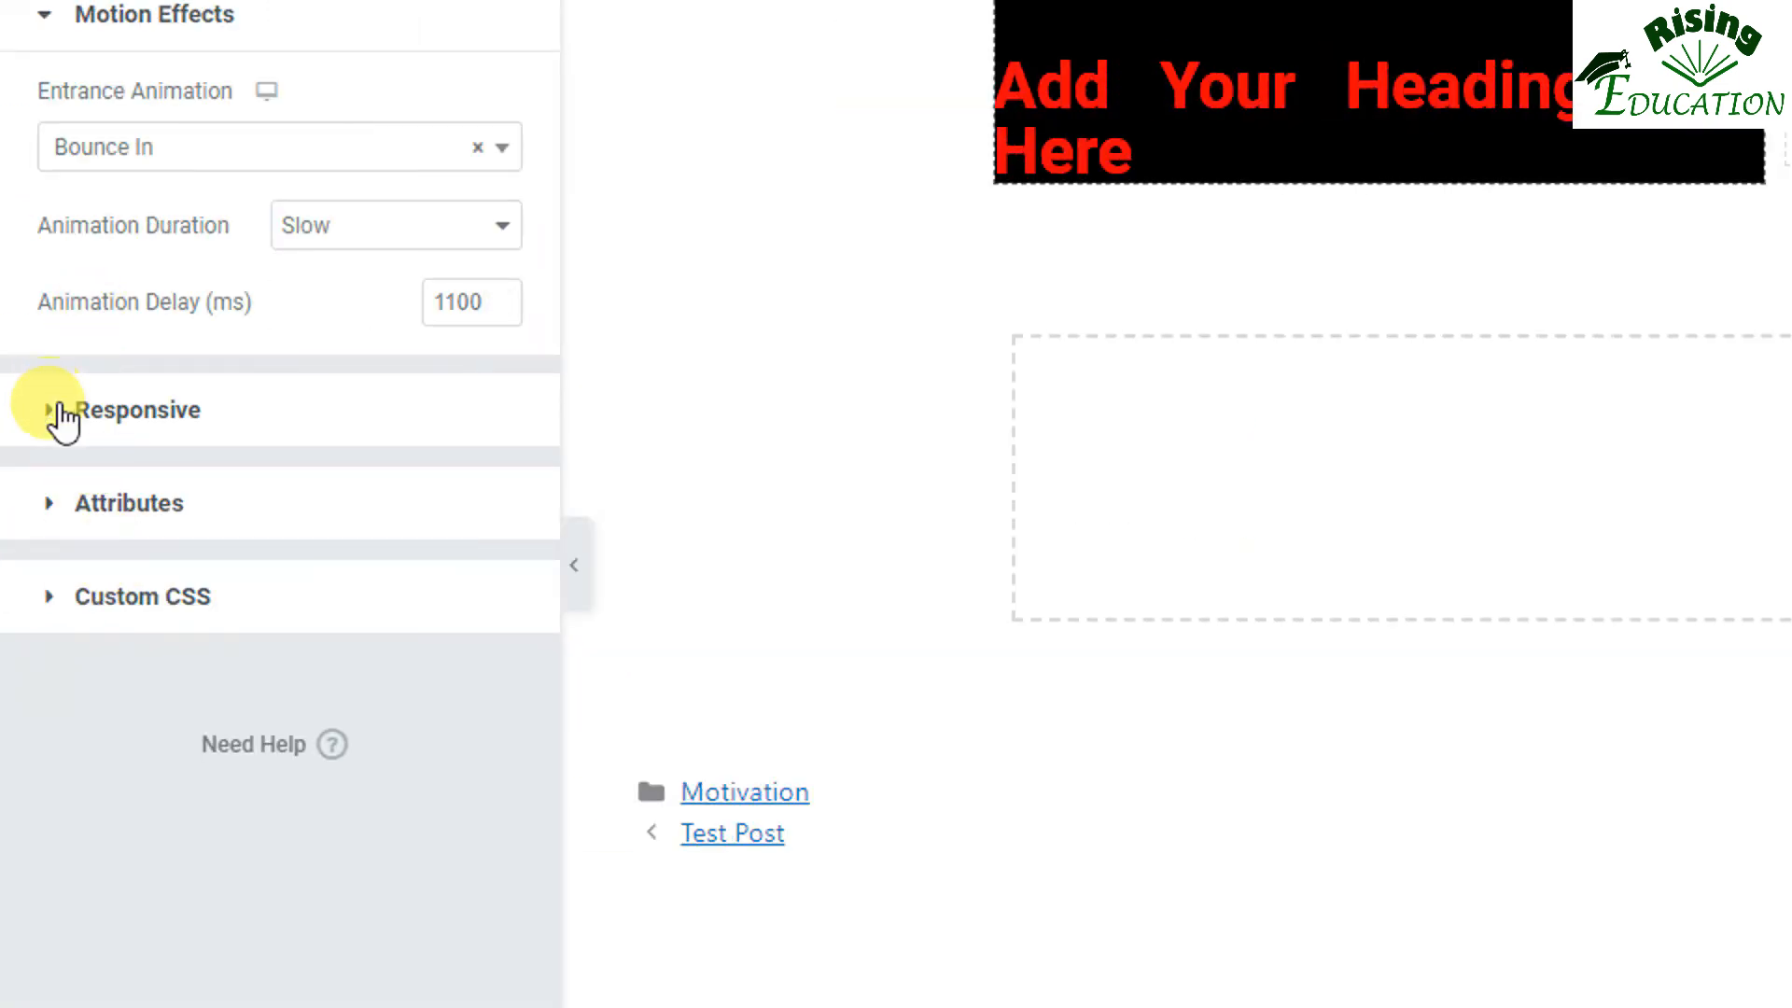
Look over the first column's Responsive visibility options and duplicate the column.
left_click(64, 410)
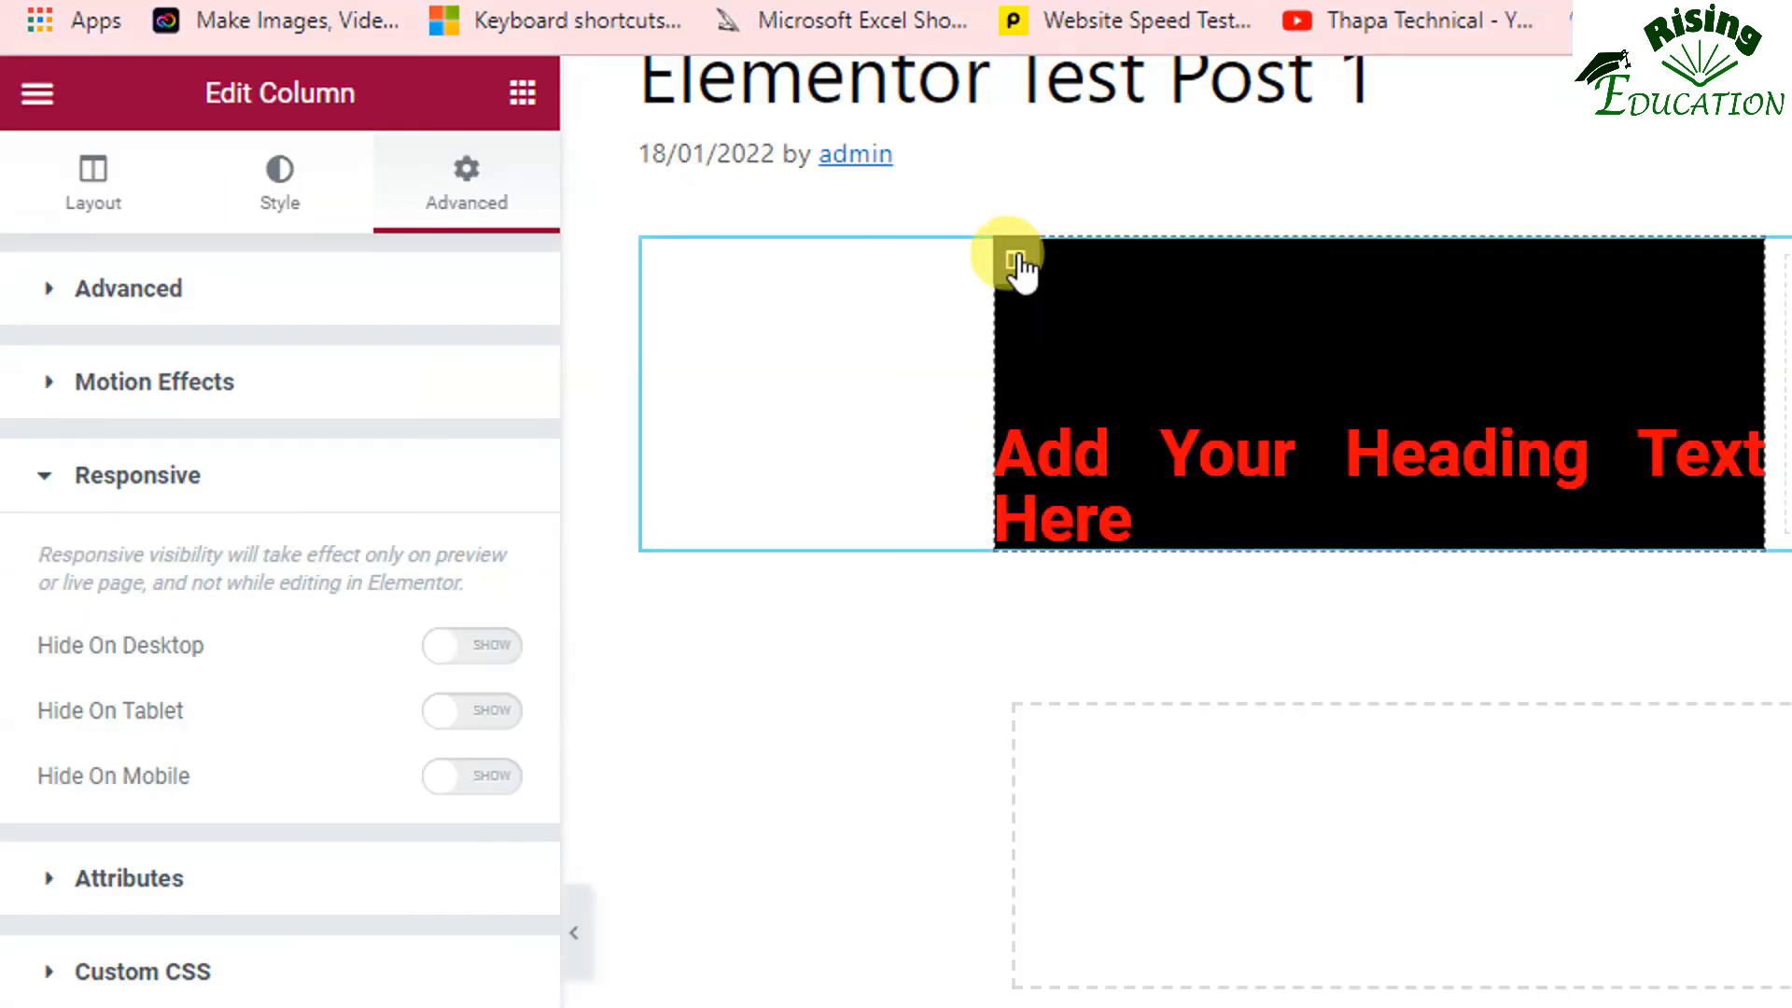
right_click(1017, 256)
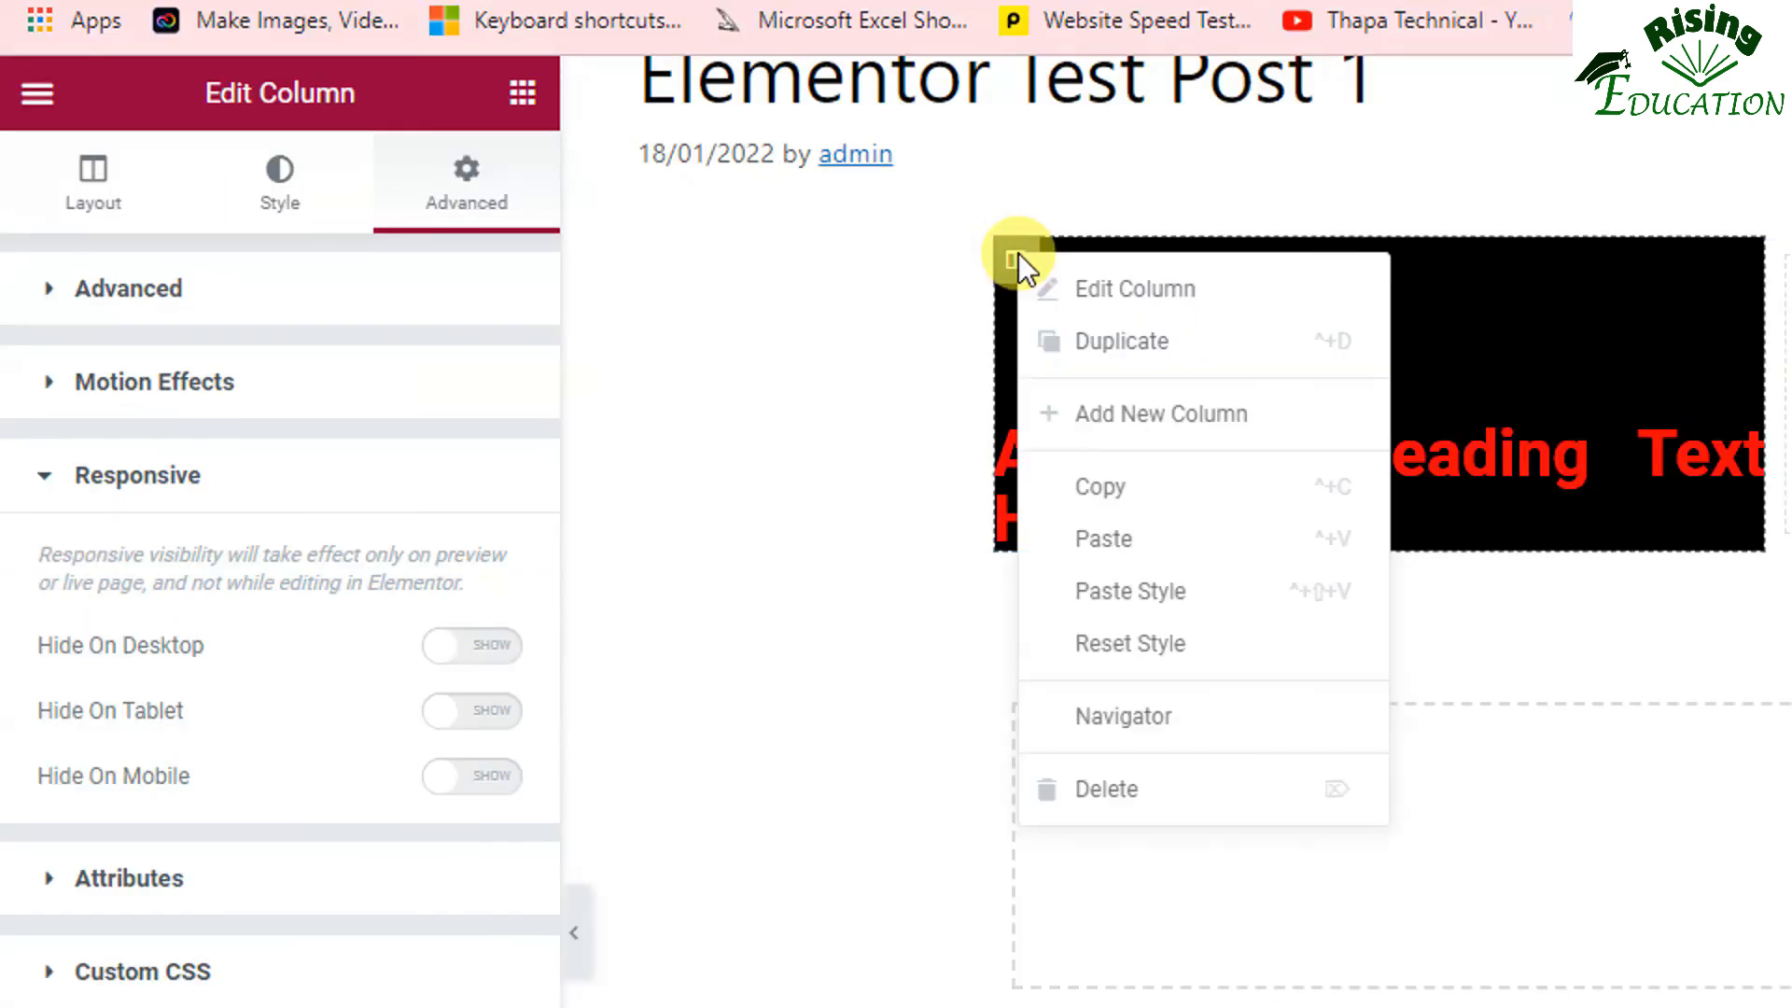
left_click(1116, 334)
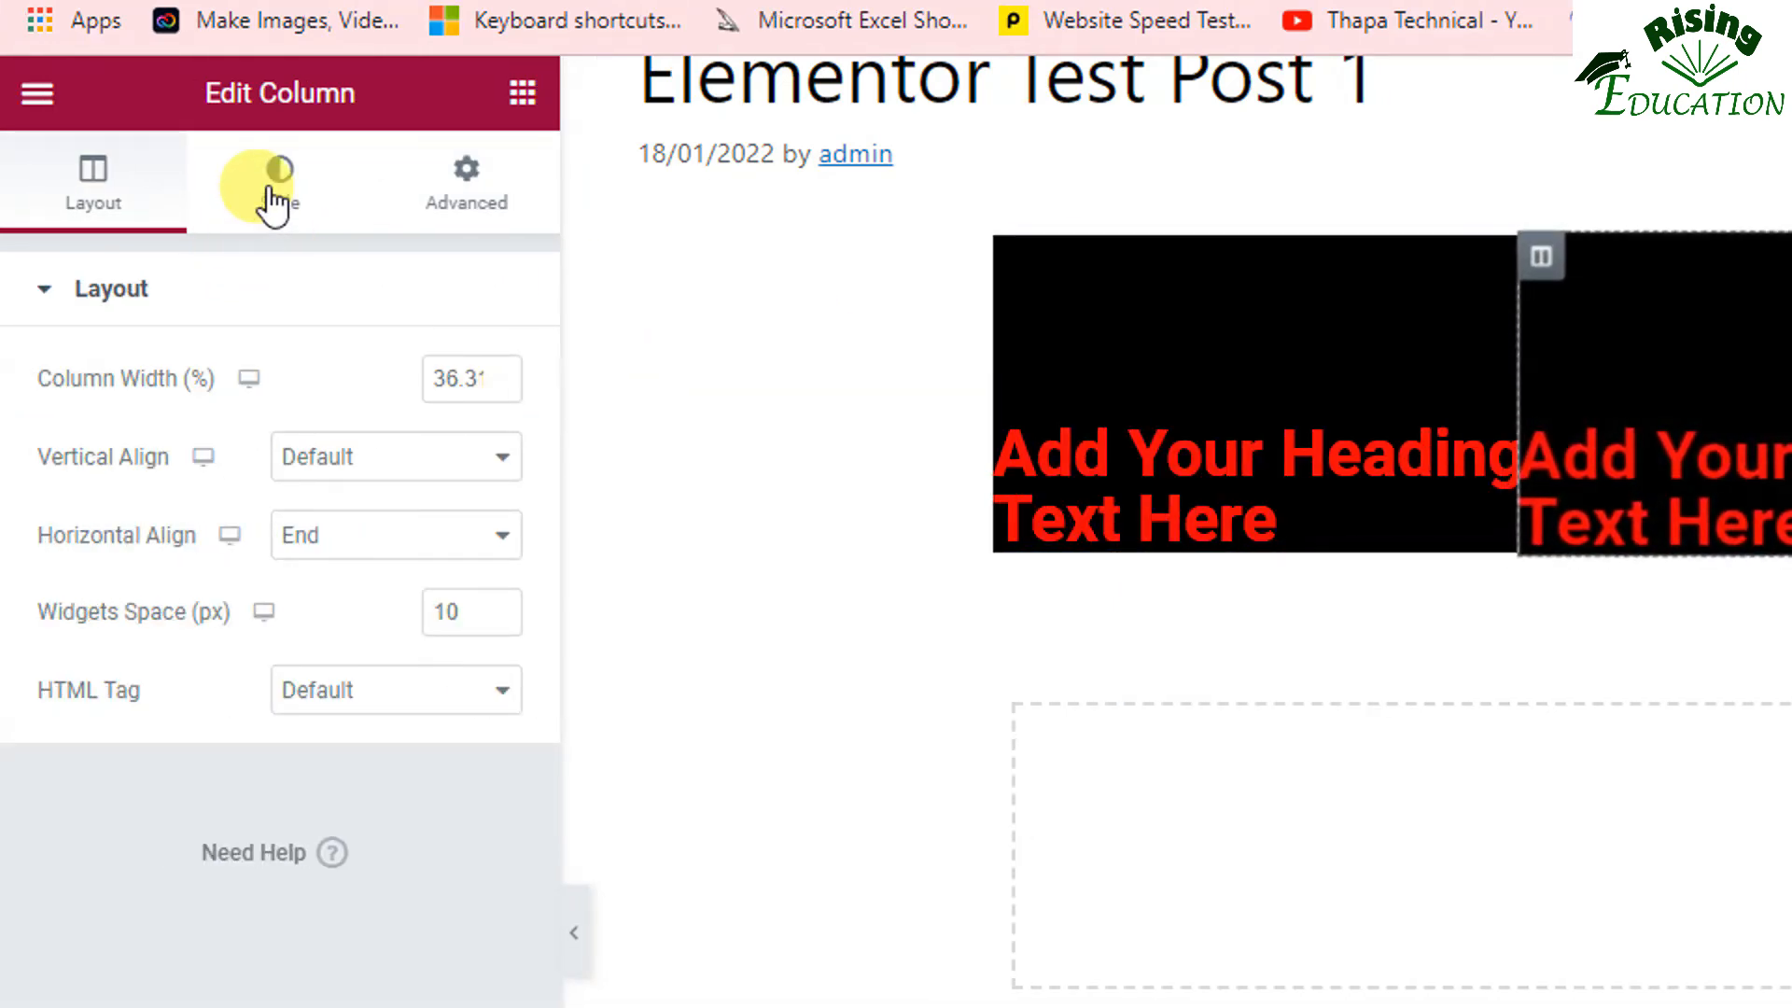
Set the duplicated column's background colour to the global Accent green.
left_click(266, 213)
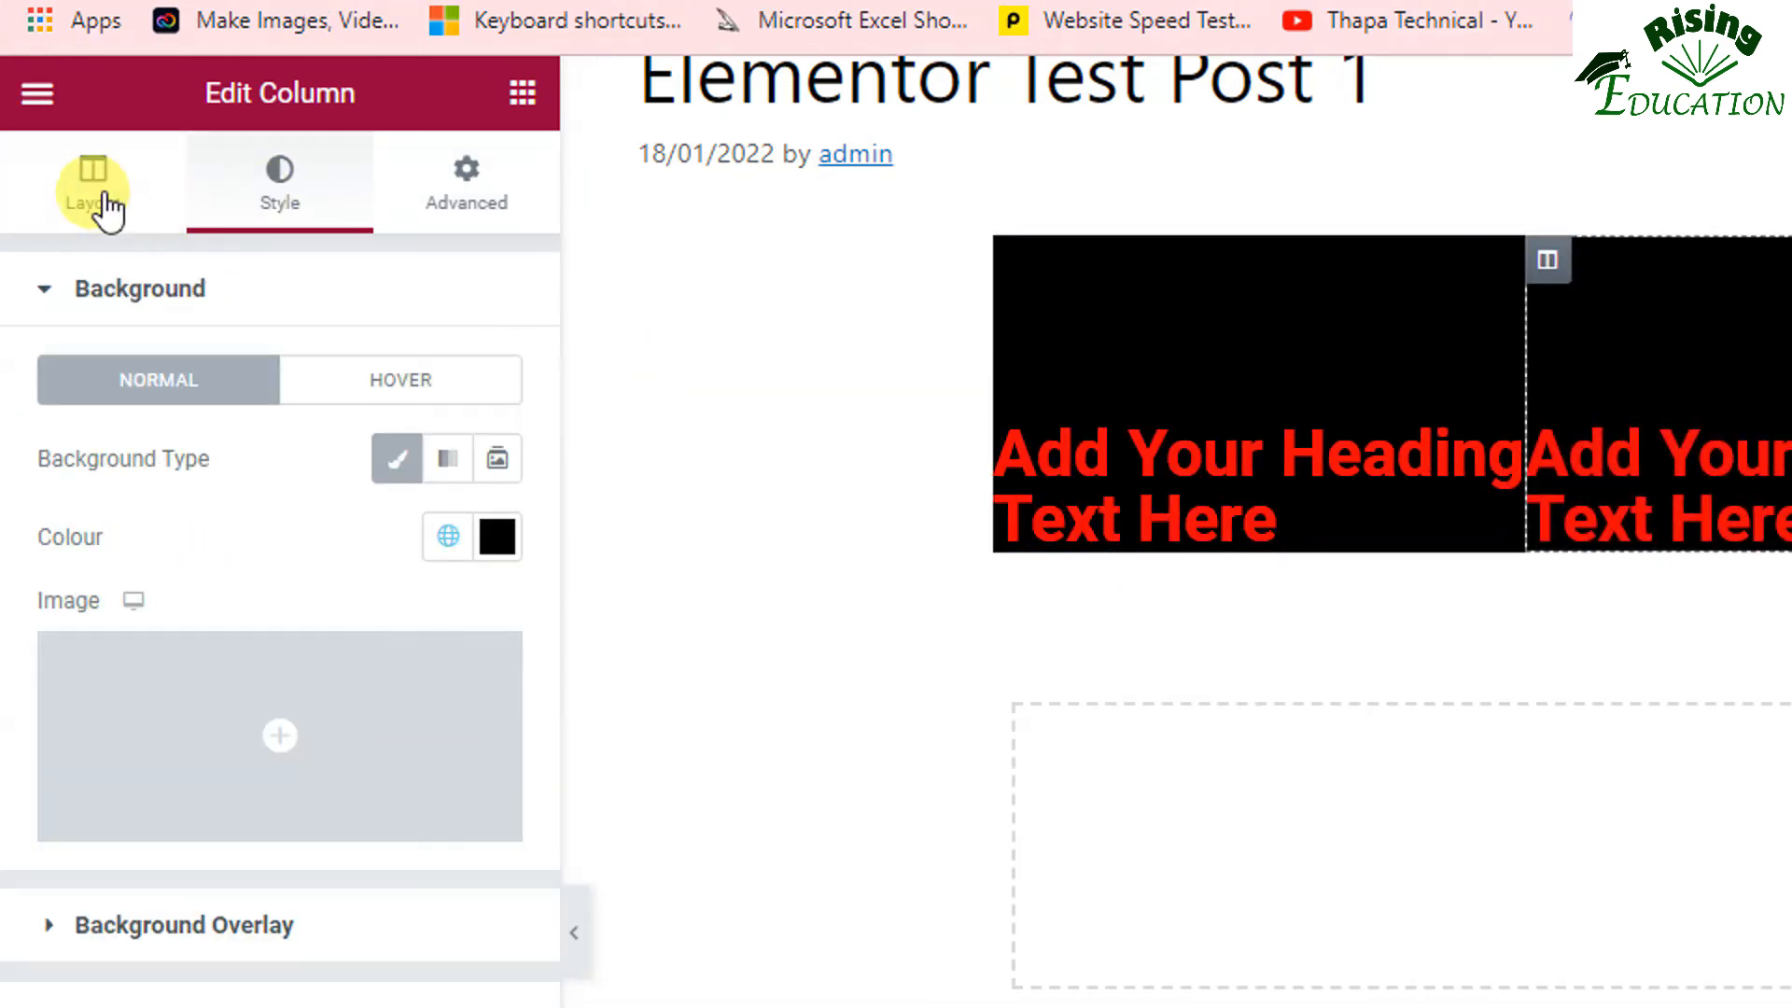
left_click(449, 538)
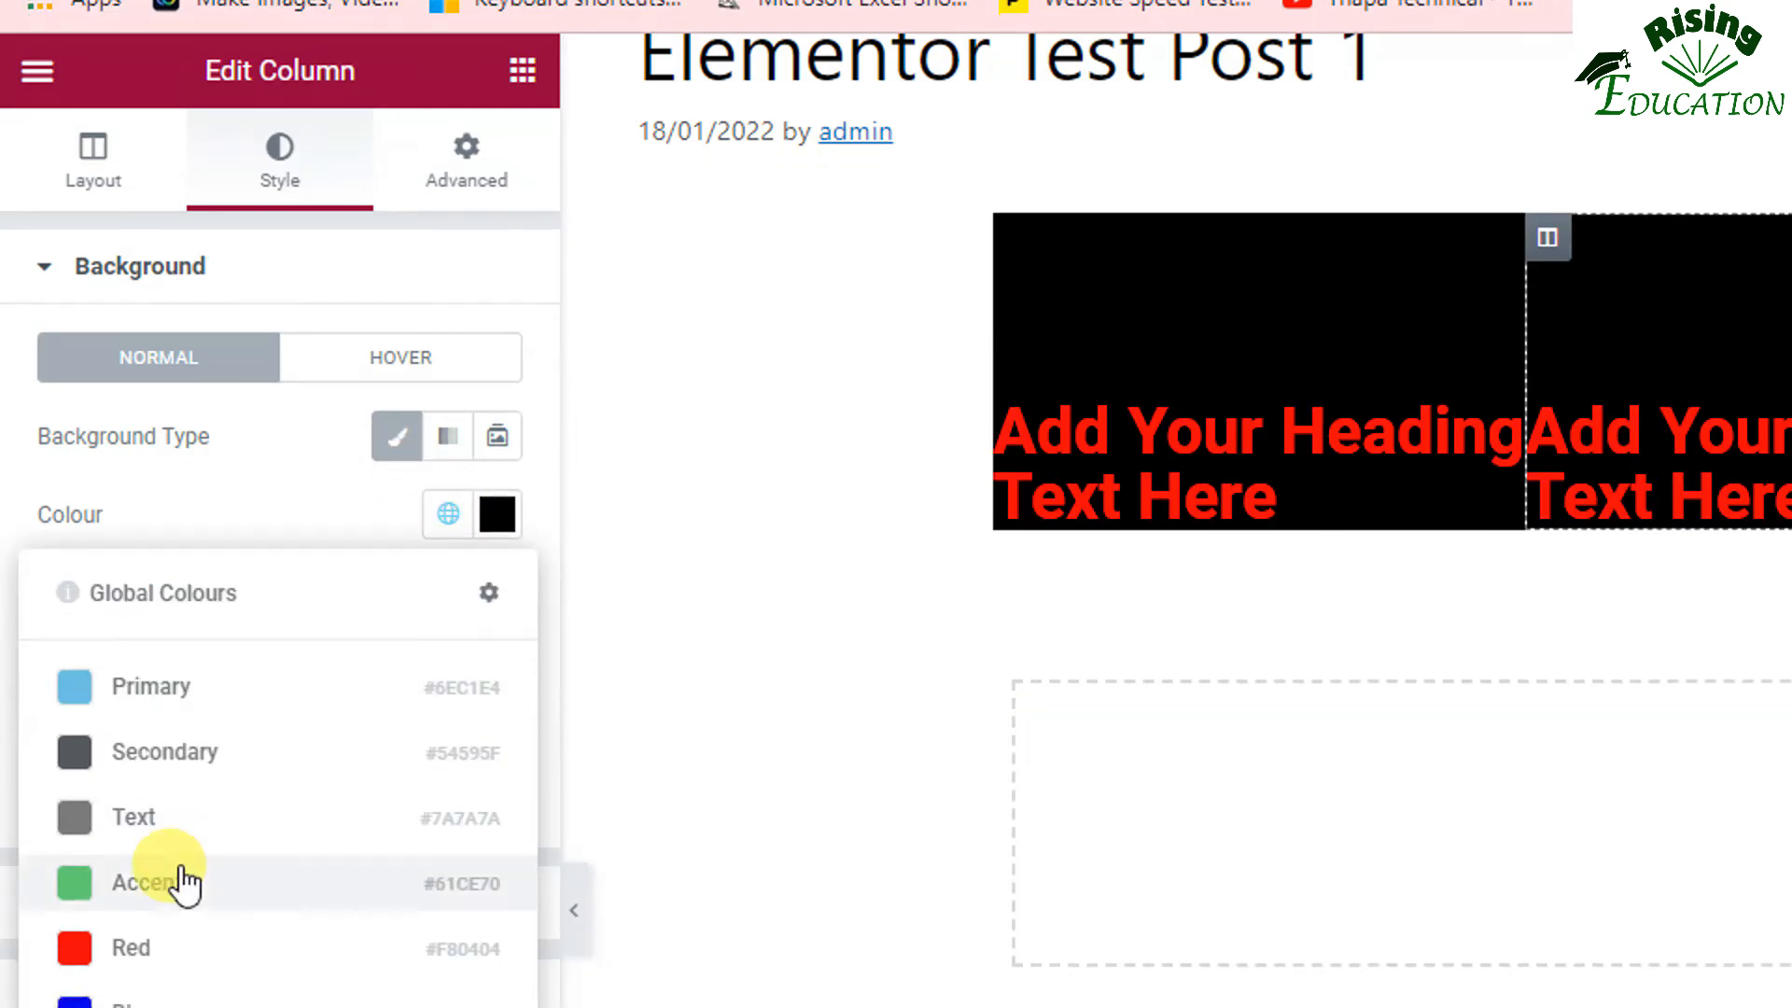
left_click(181, 903)
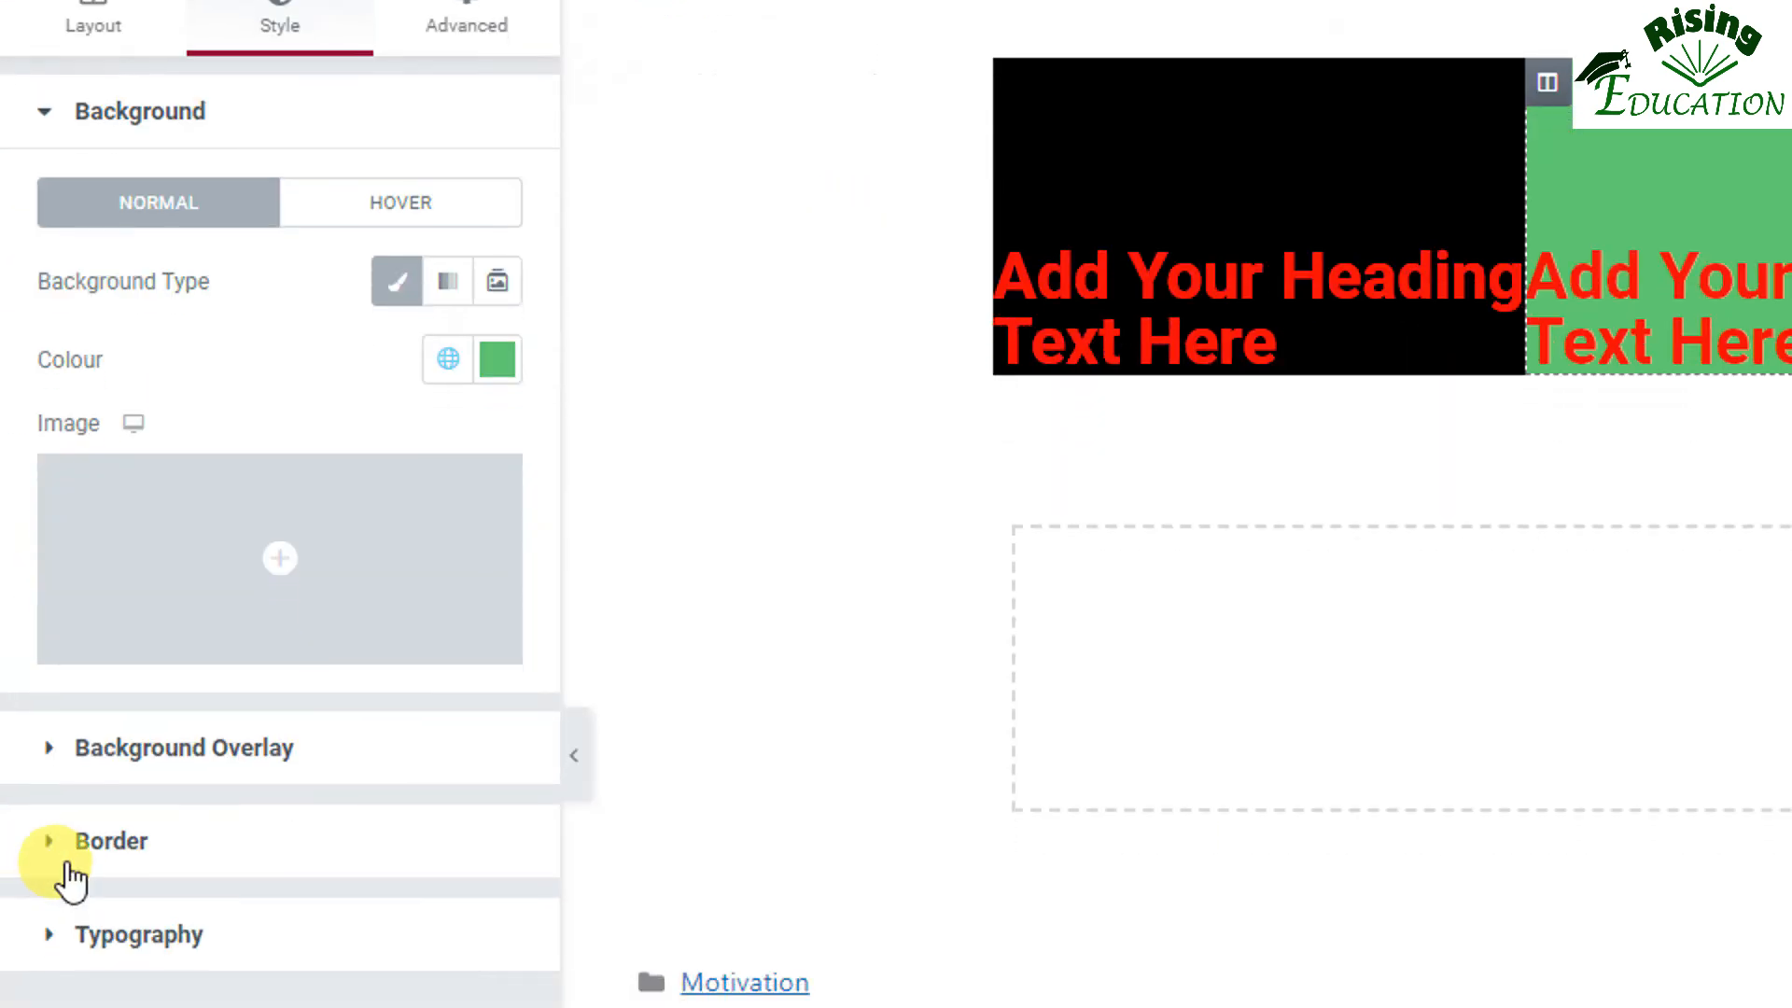
Hide the green column on mobile through its Responsive settings and update the post.
left_click(476, 23)
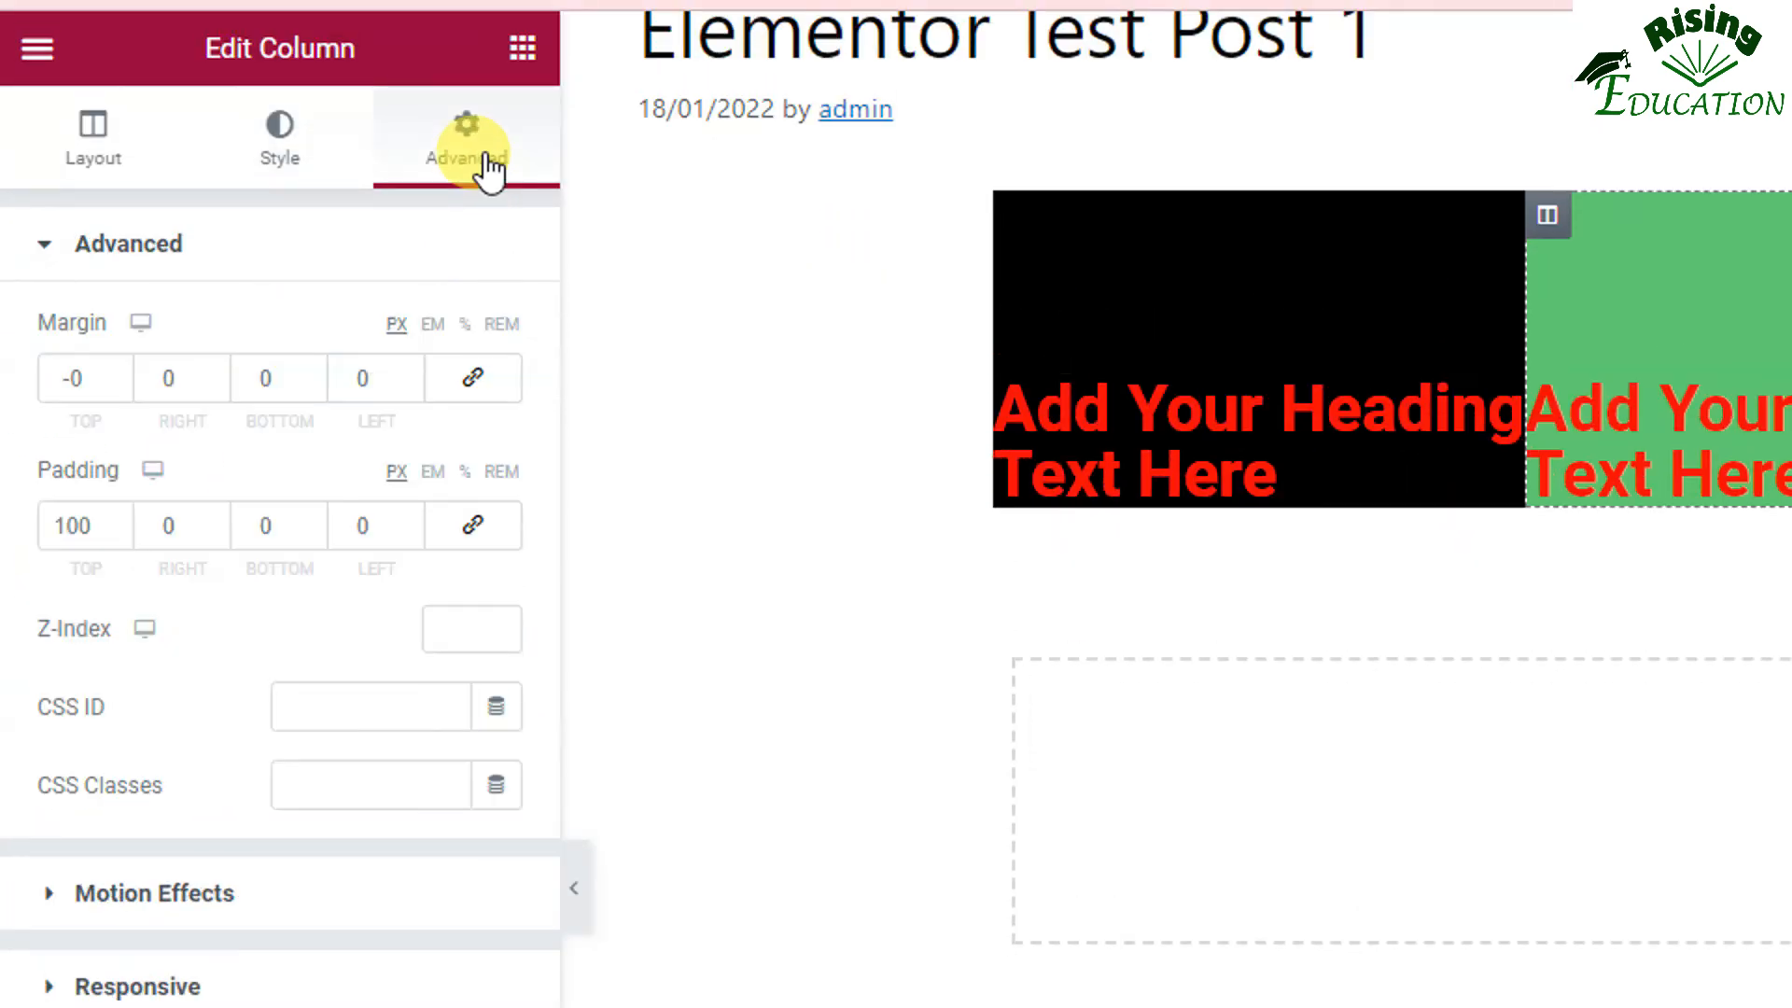
left_click(227, 875)
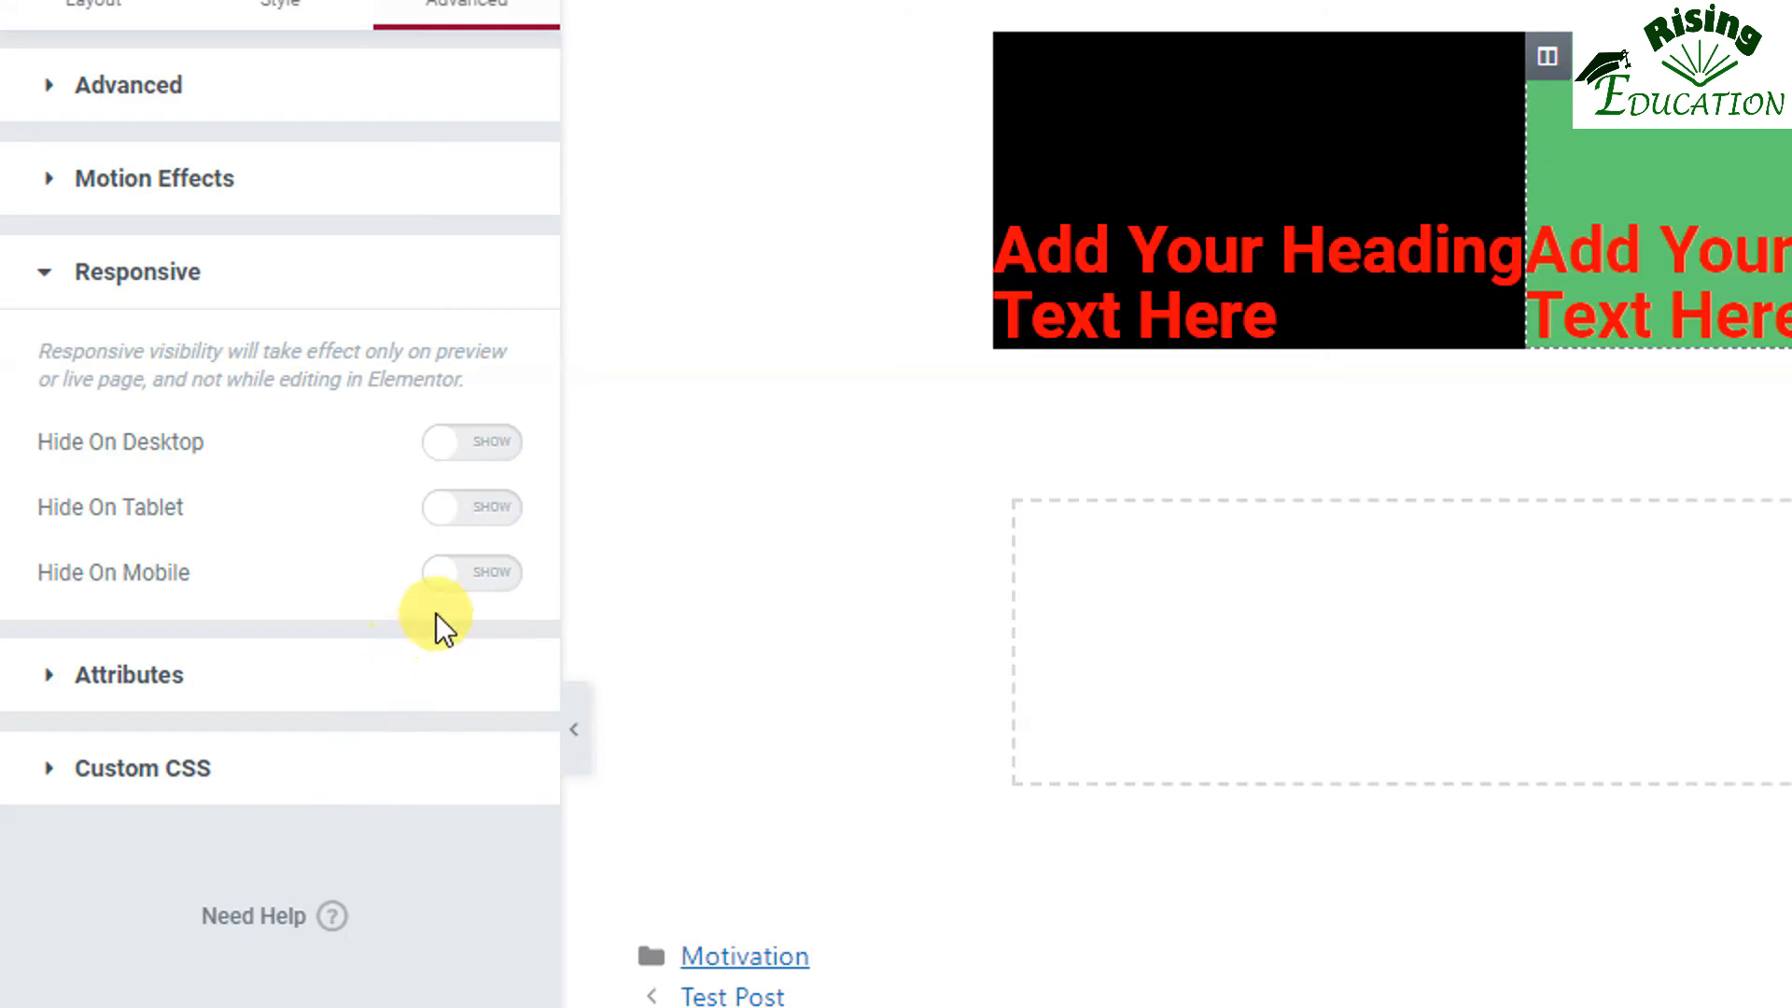
left_click(499, 583)
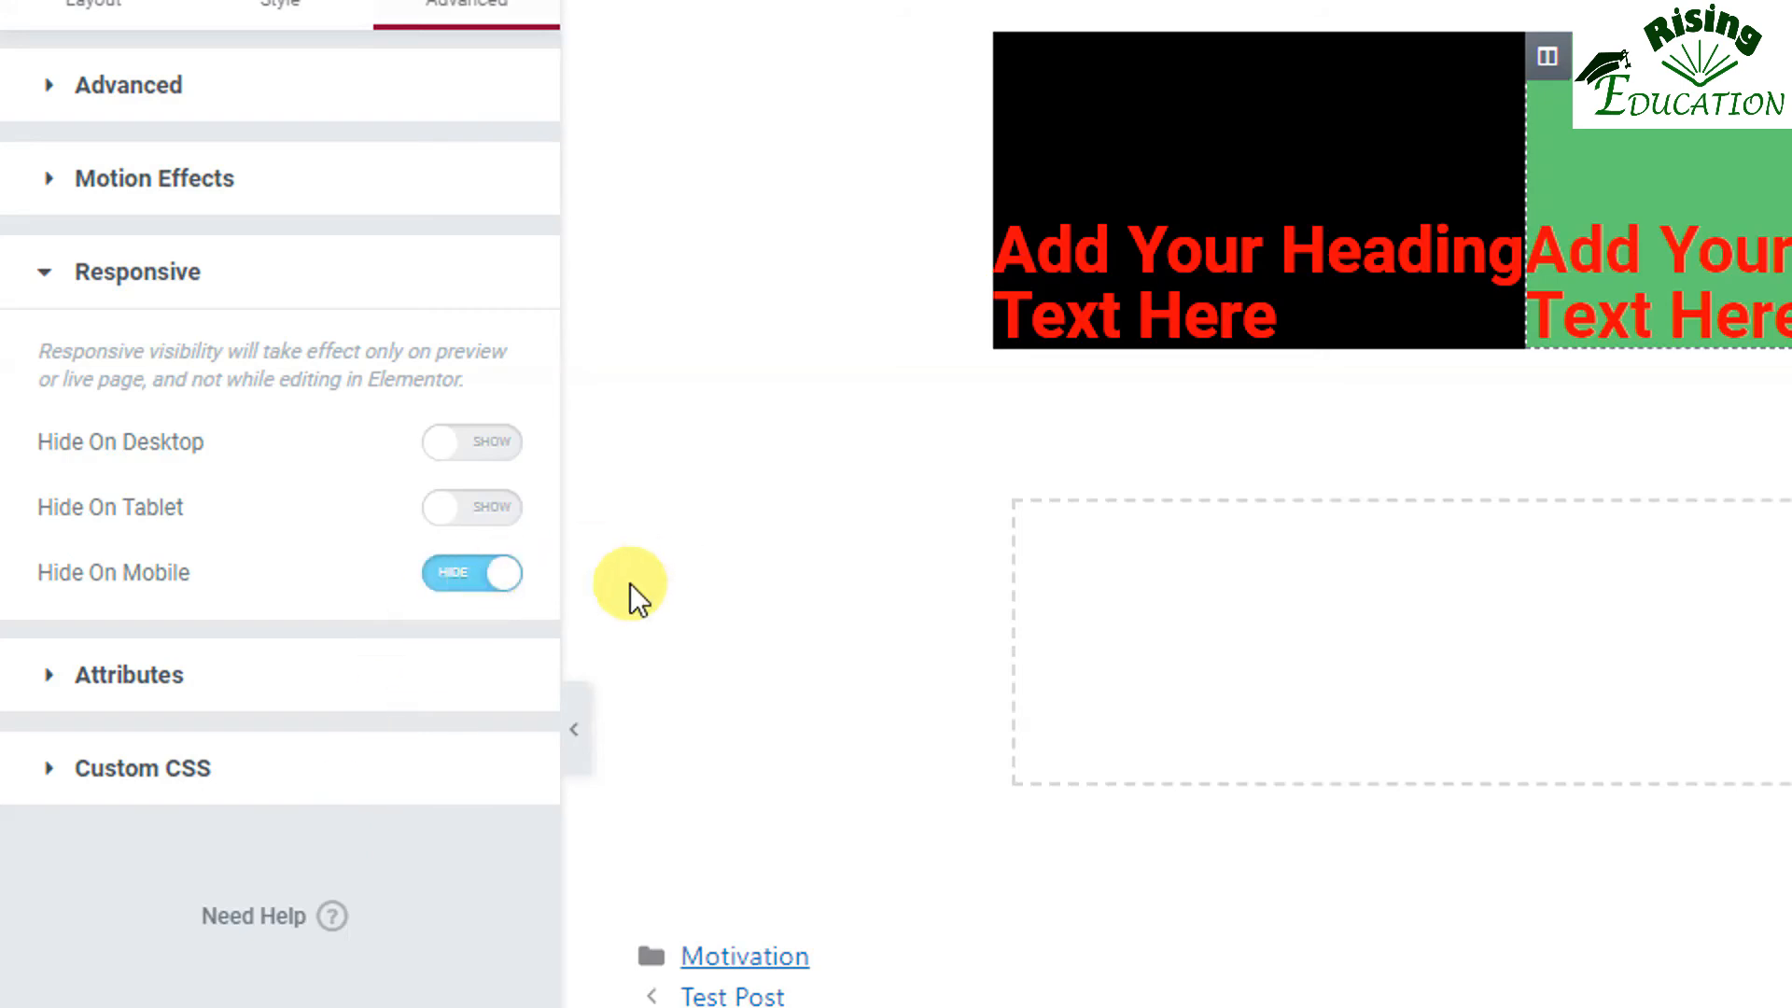
left_click(464, 897)
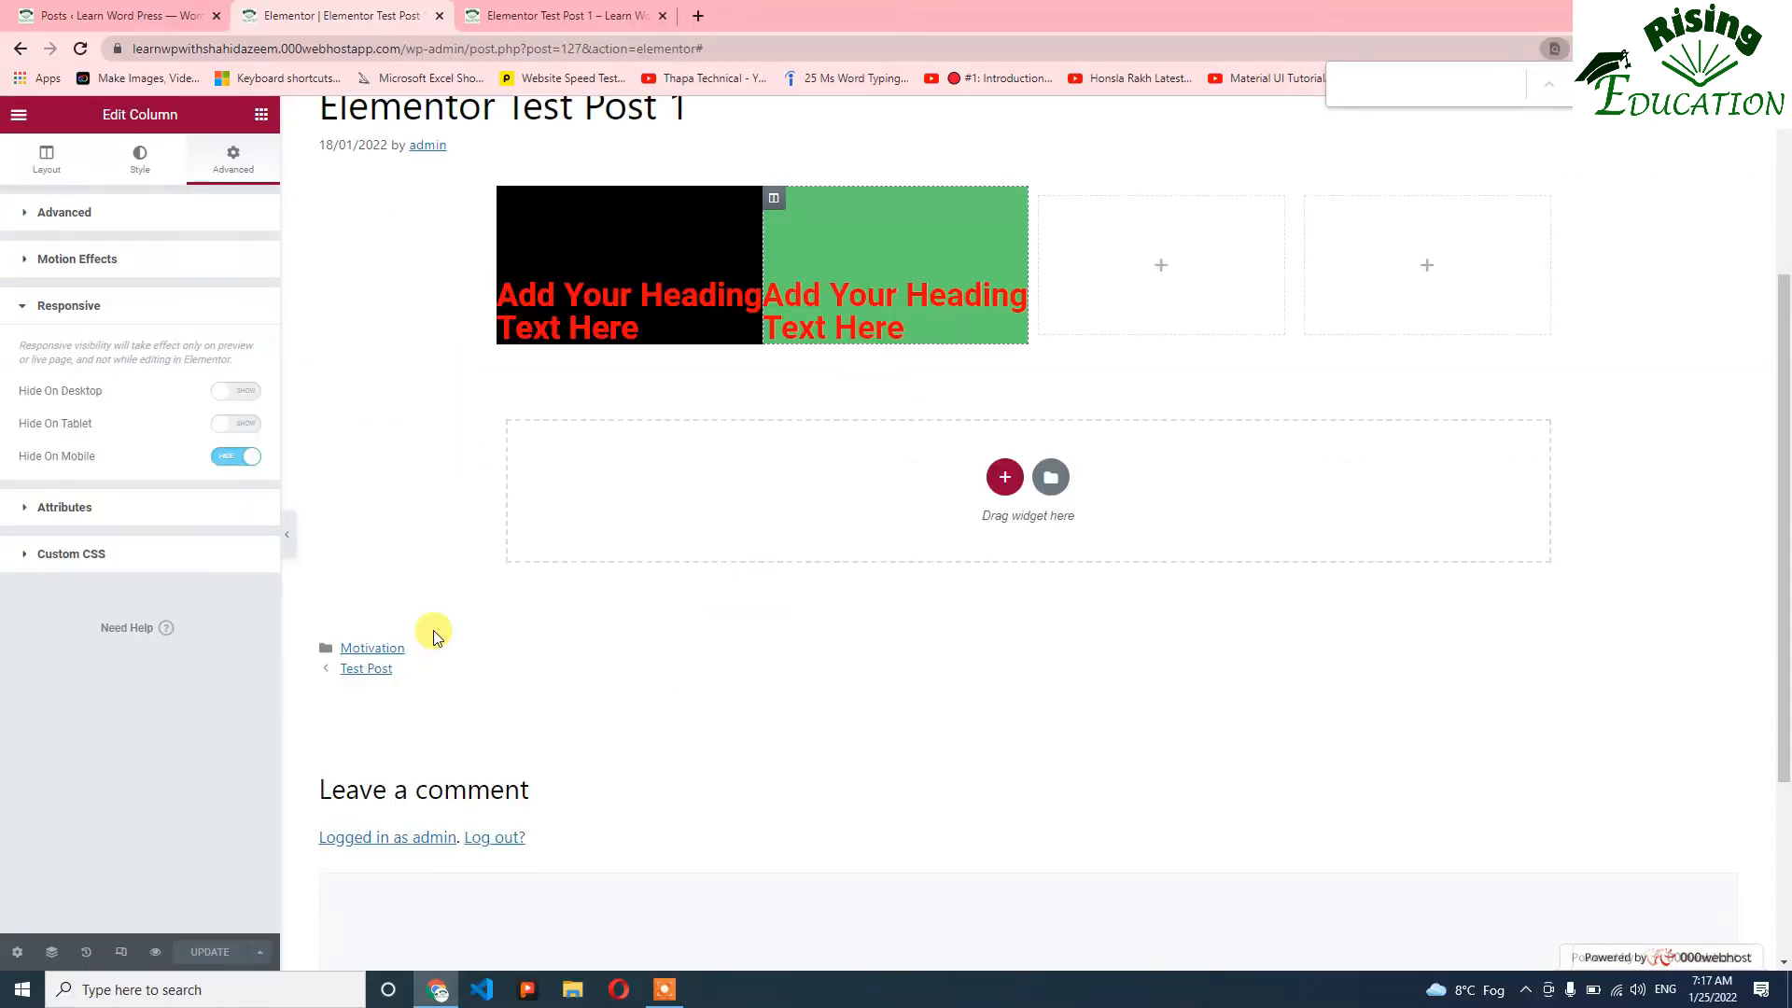
Move the post preview into its own window, narrow it to mobile width to check the columns' visibility, and widen it again.
scroll(500, 408, "up", 1)
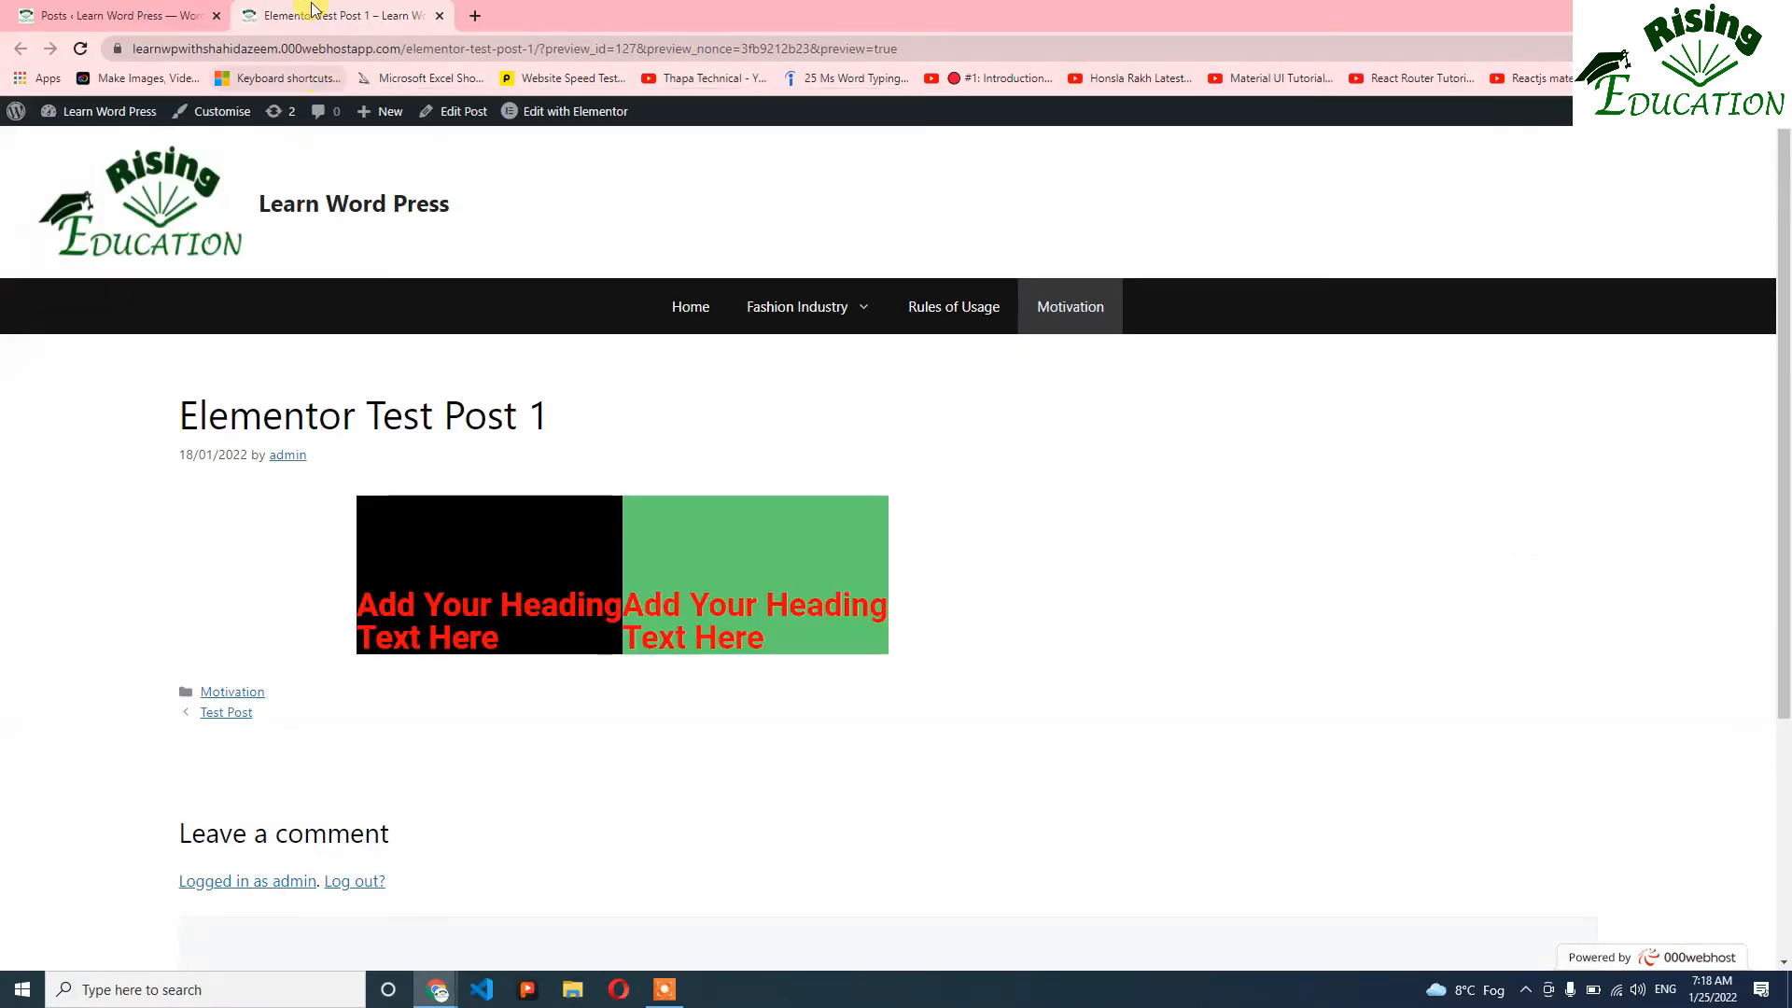
left_click_drag(336, 37, 439, 117)
double_click(464, 13)
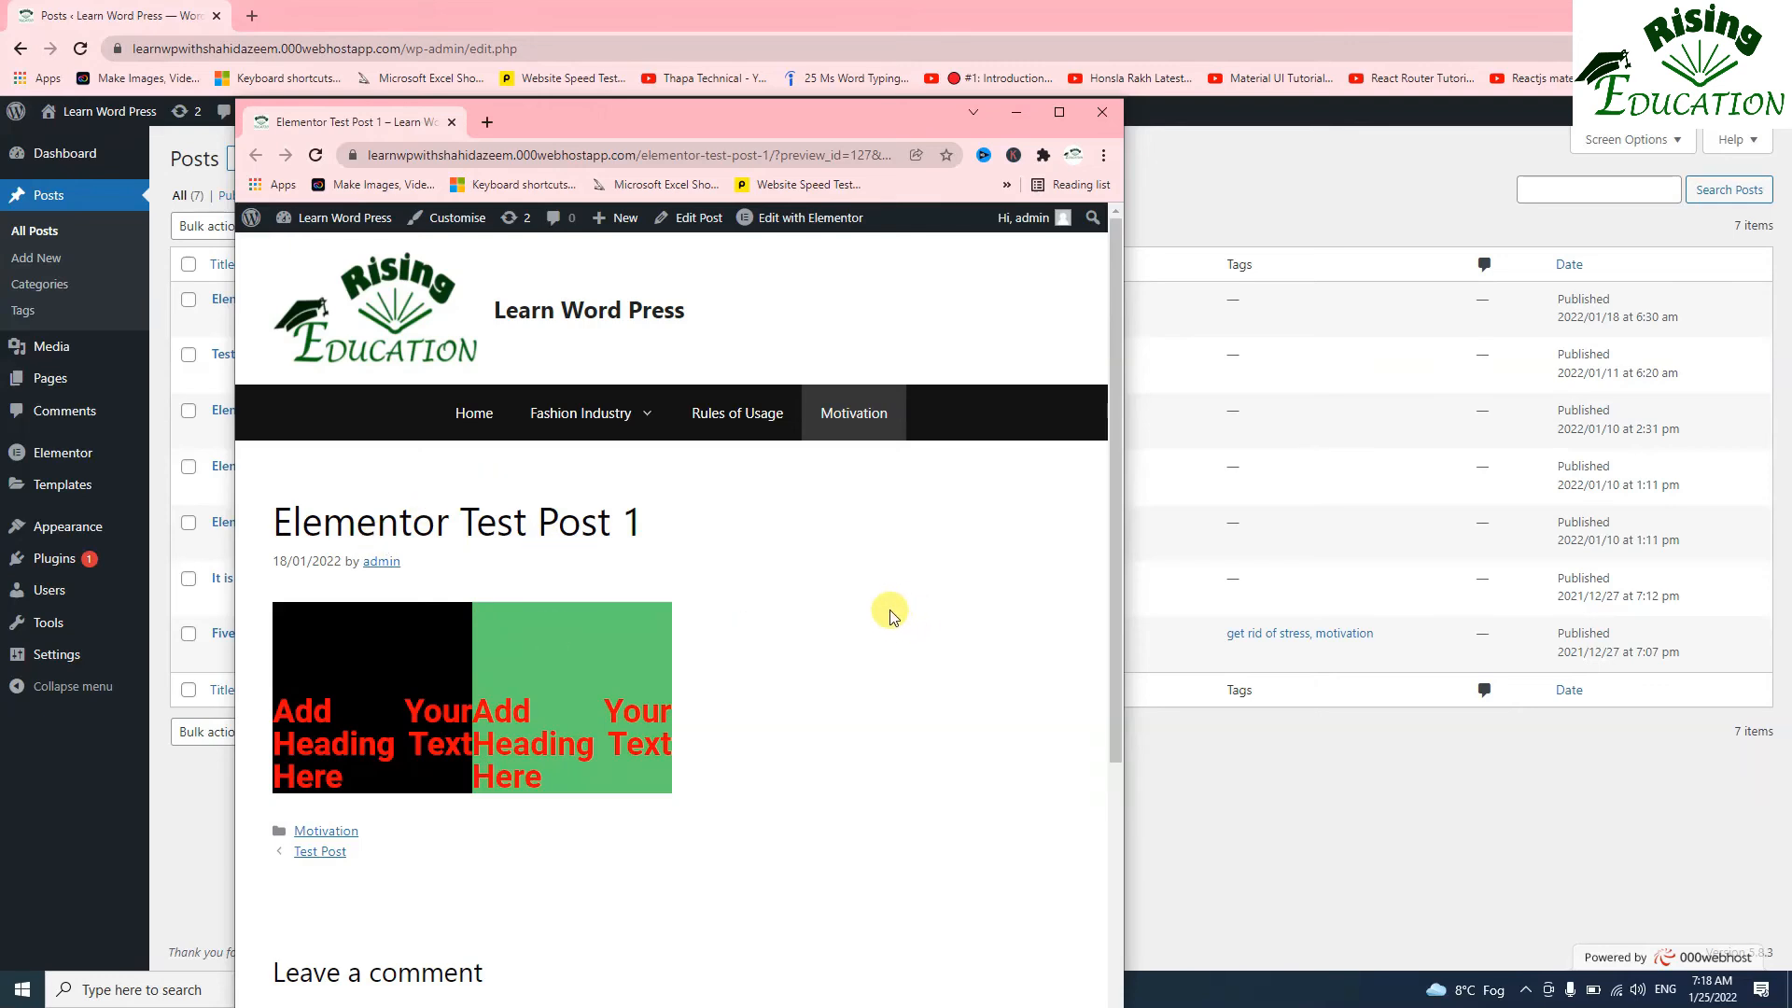
left_click_drag(1125, 587, 780, 588)
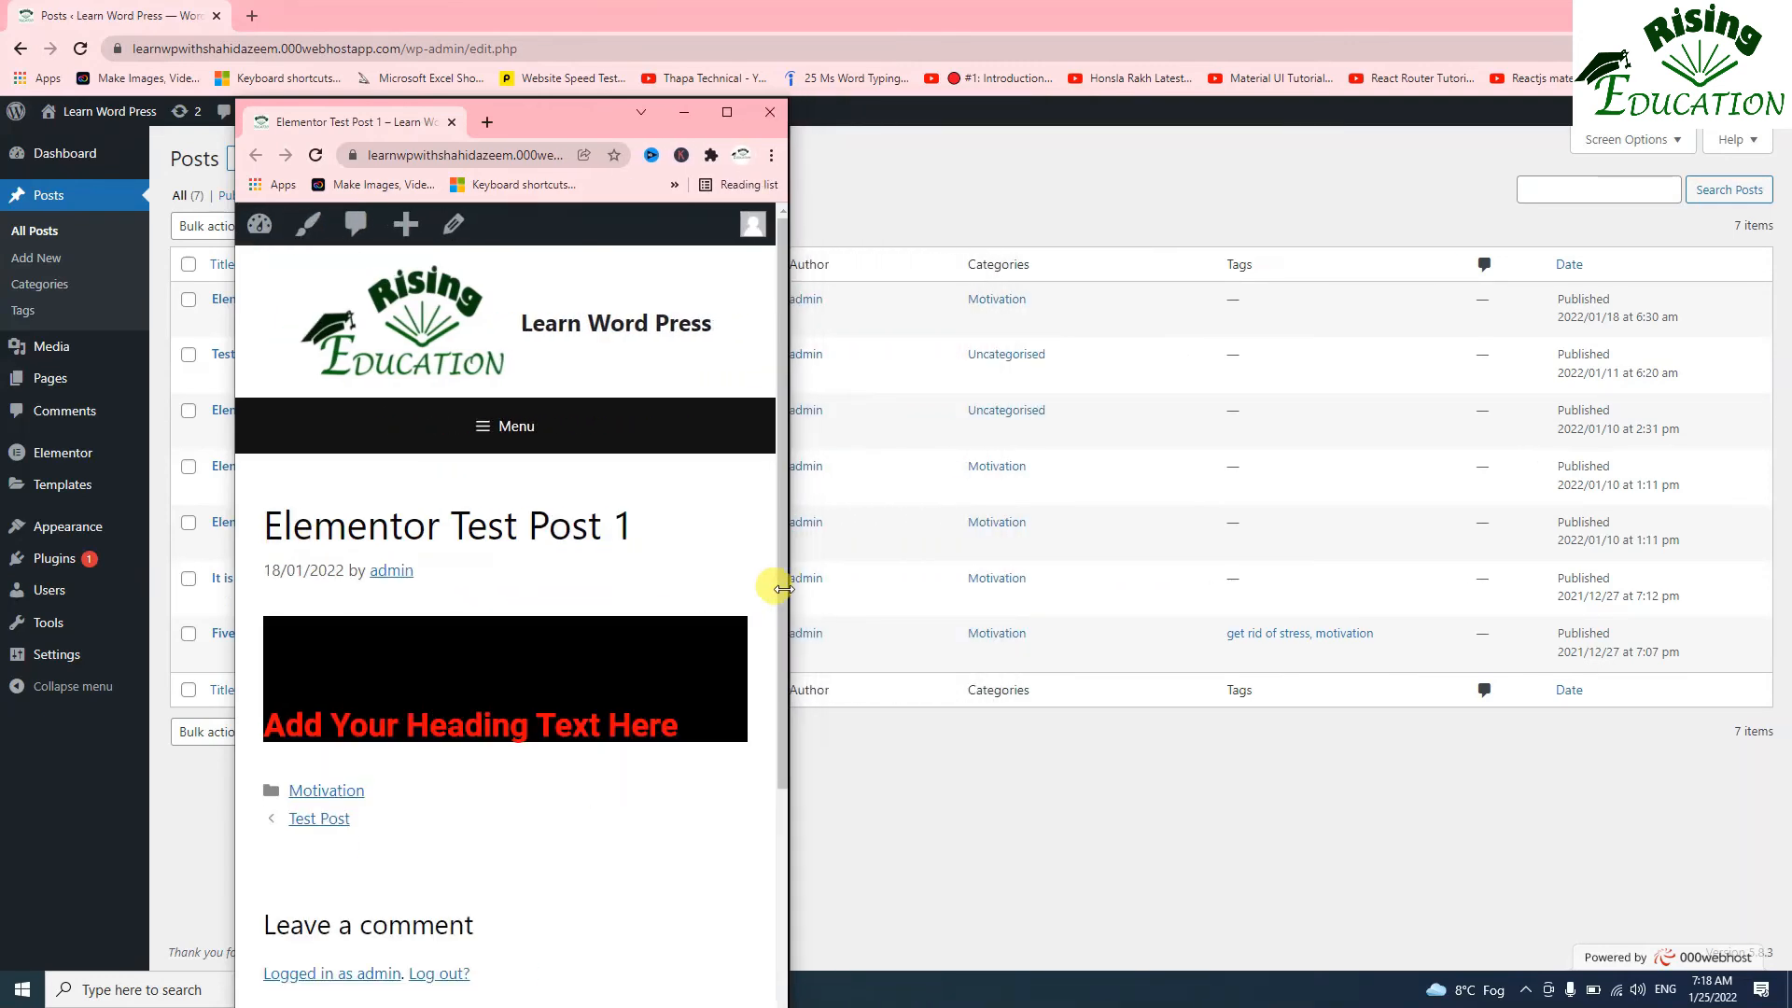
left_click_drag(536, 98, 783, 28)
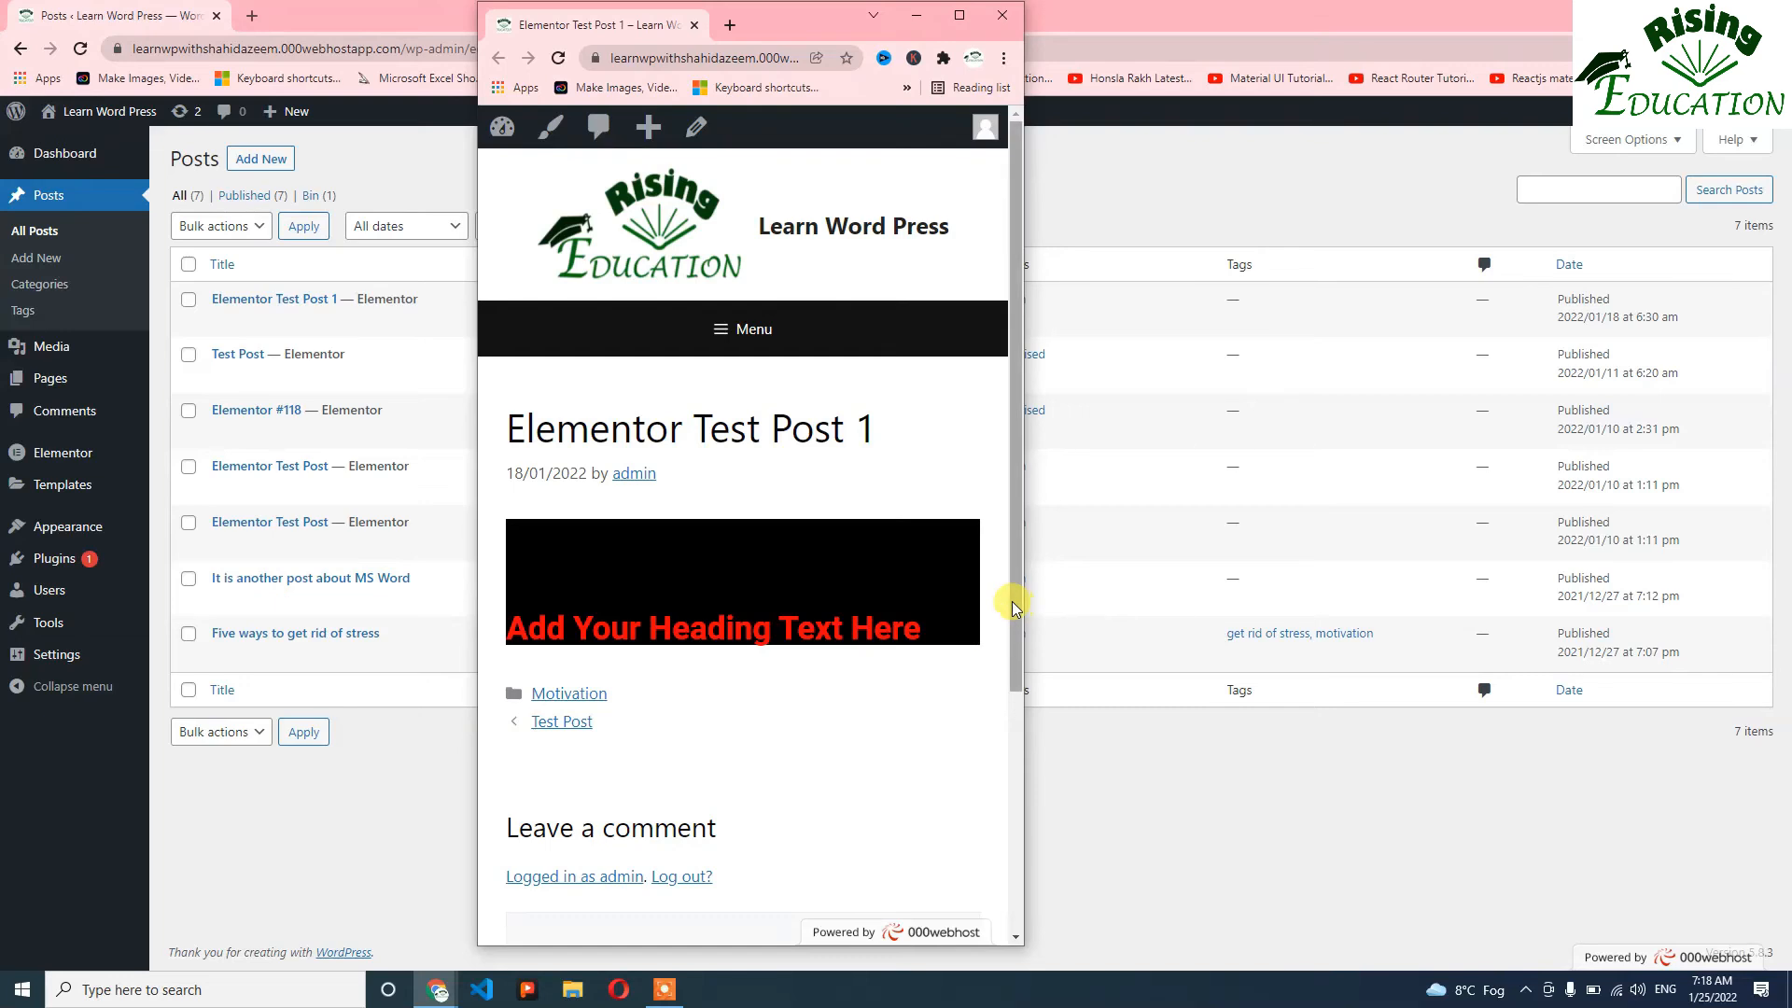
left_click_drag(1027, 603, 1314, 603)
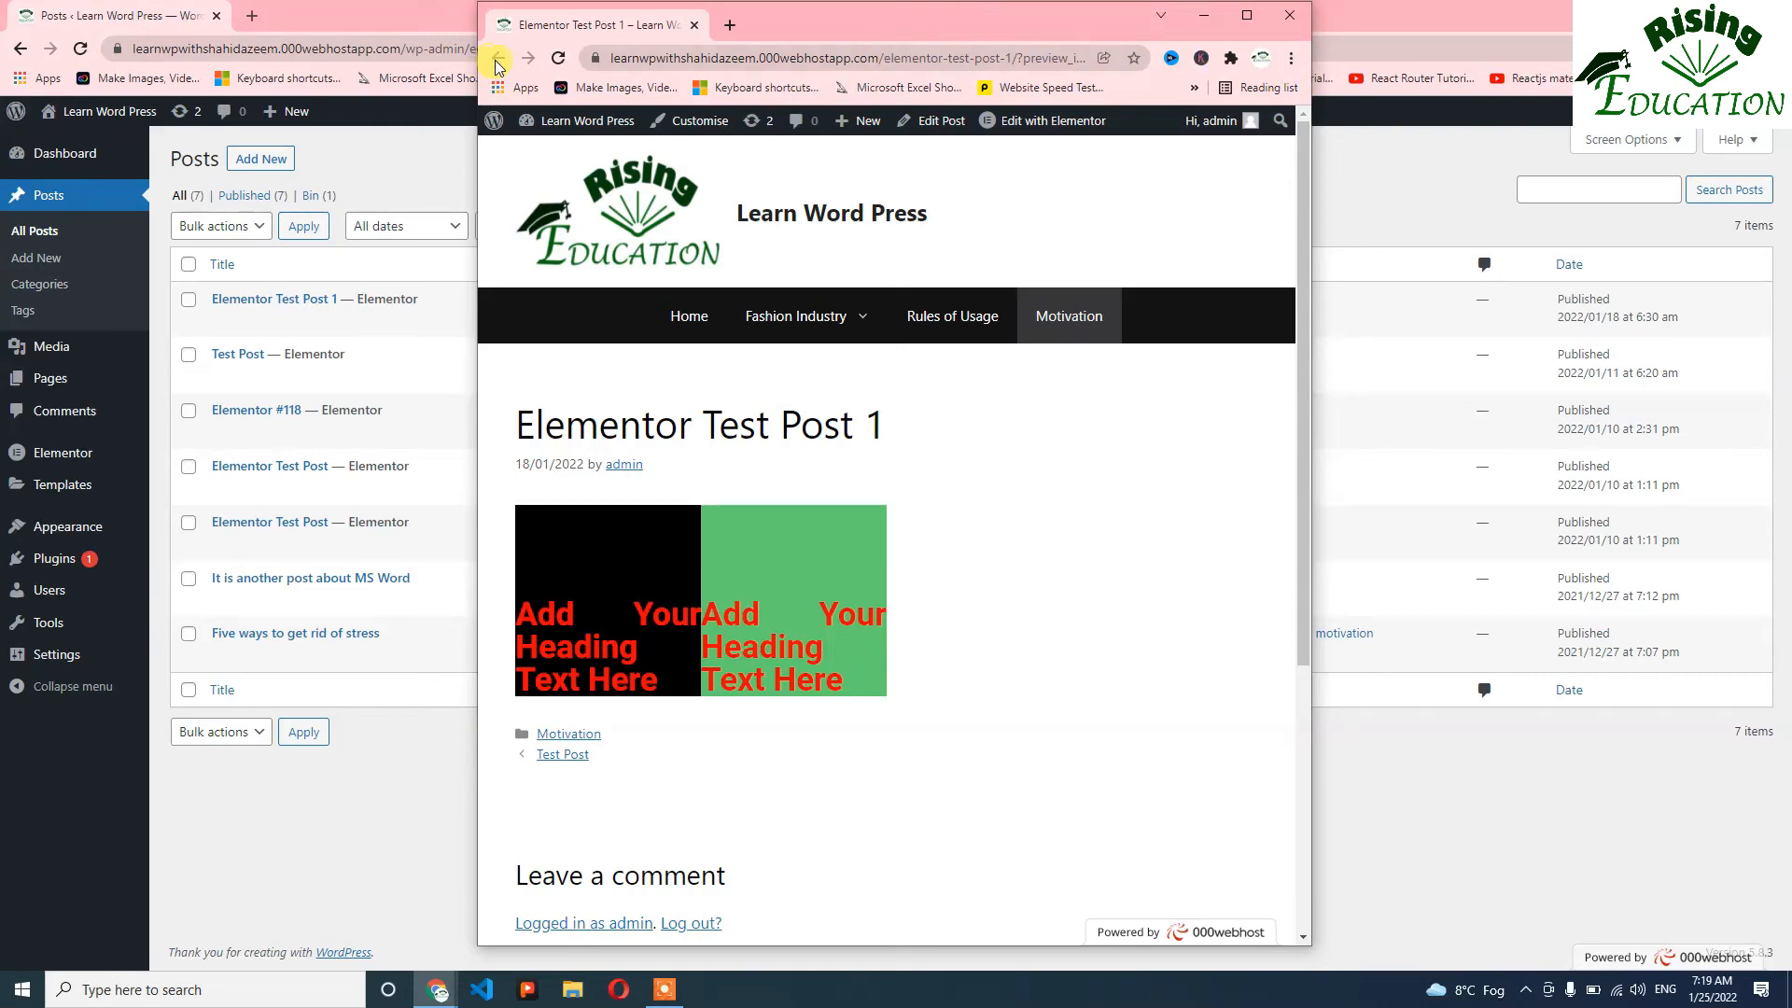
Switch back to the Elementor editor window and duplicate the green column.
left_click(437, 989)
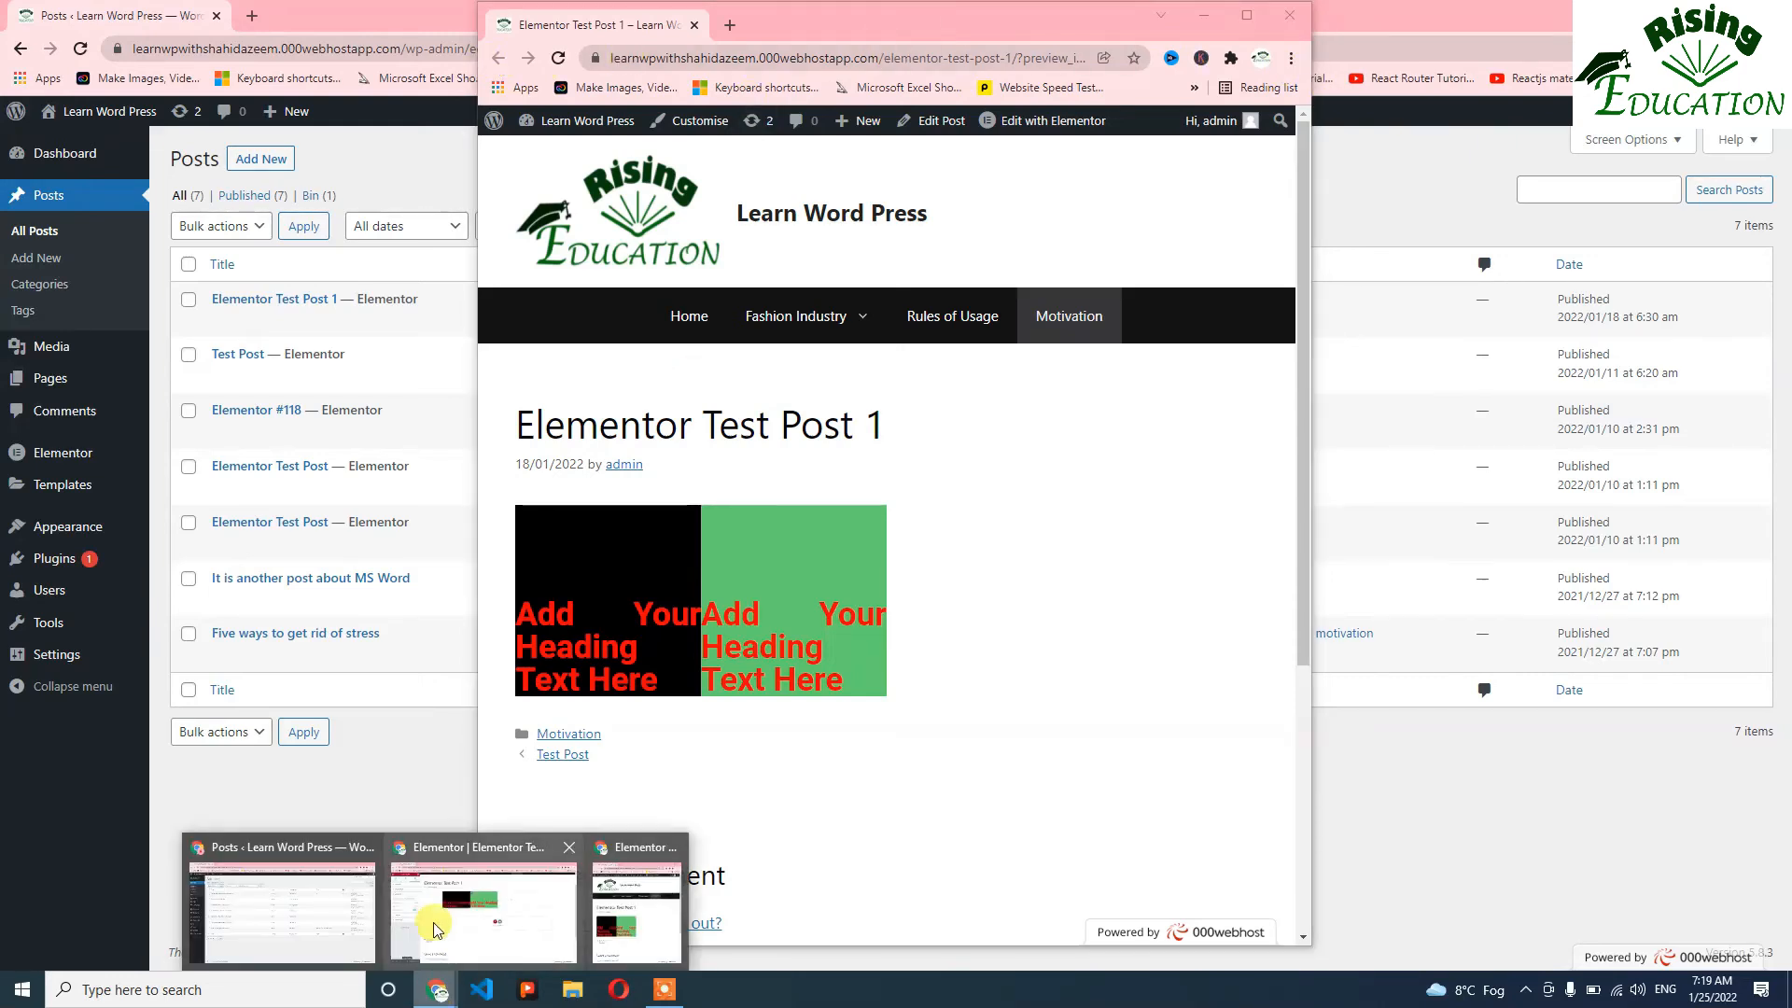
left_click(434, 928)
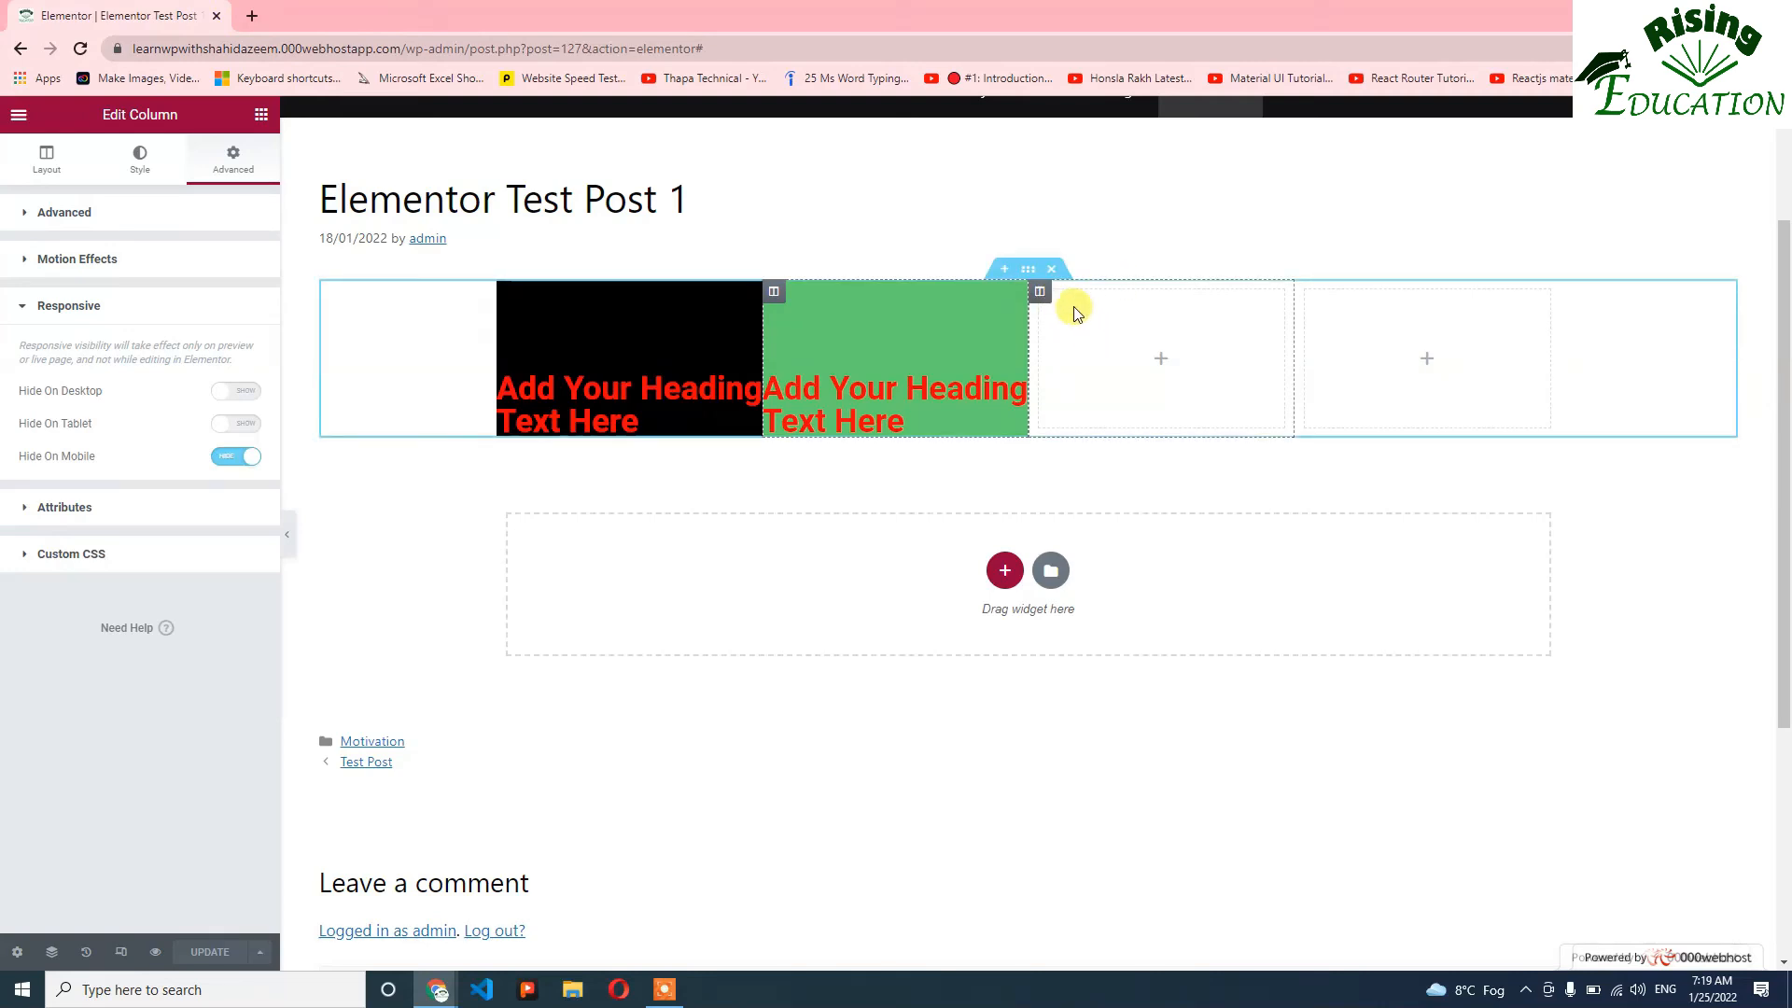
right_click(774, 294)
left_click(855, 347)
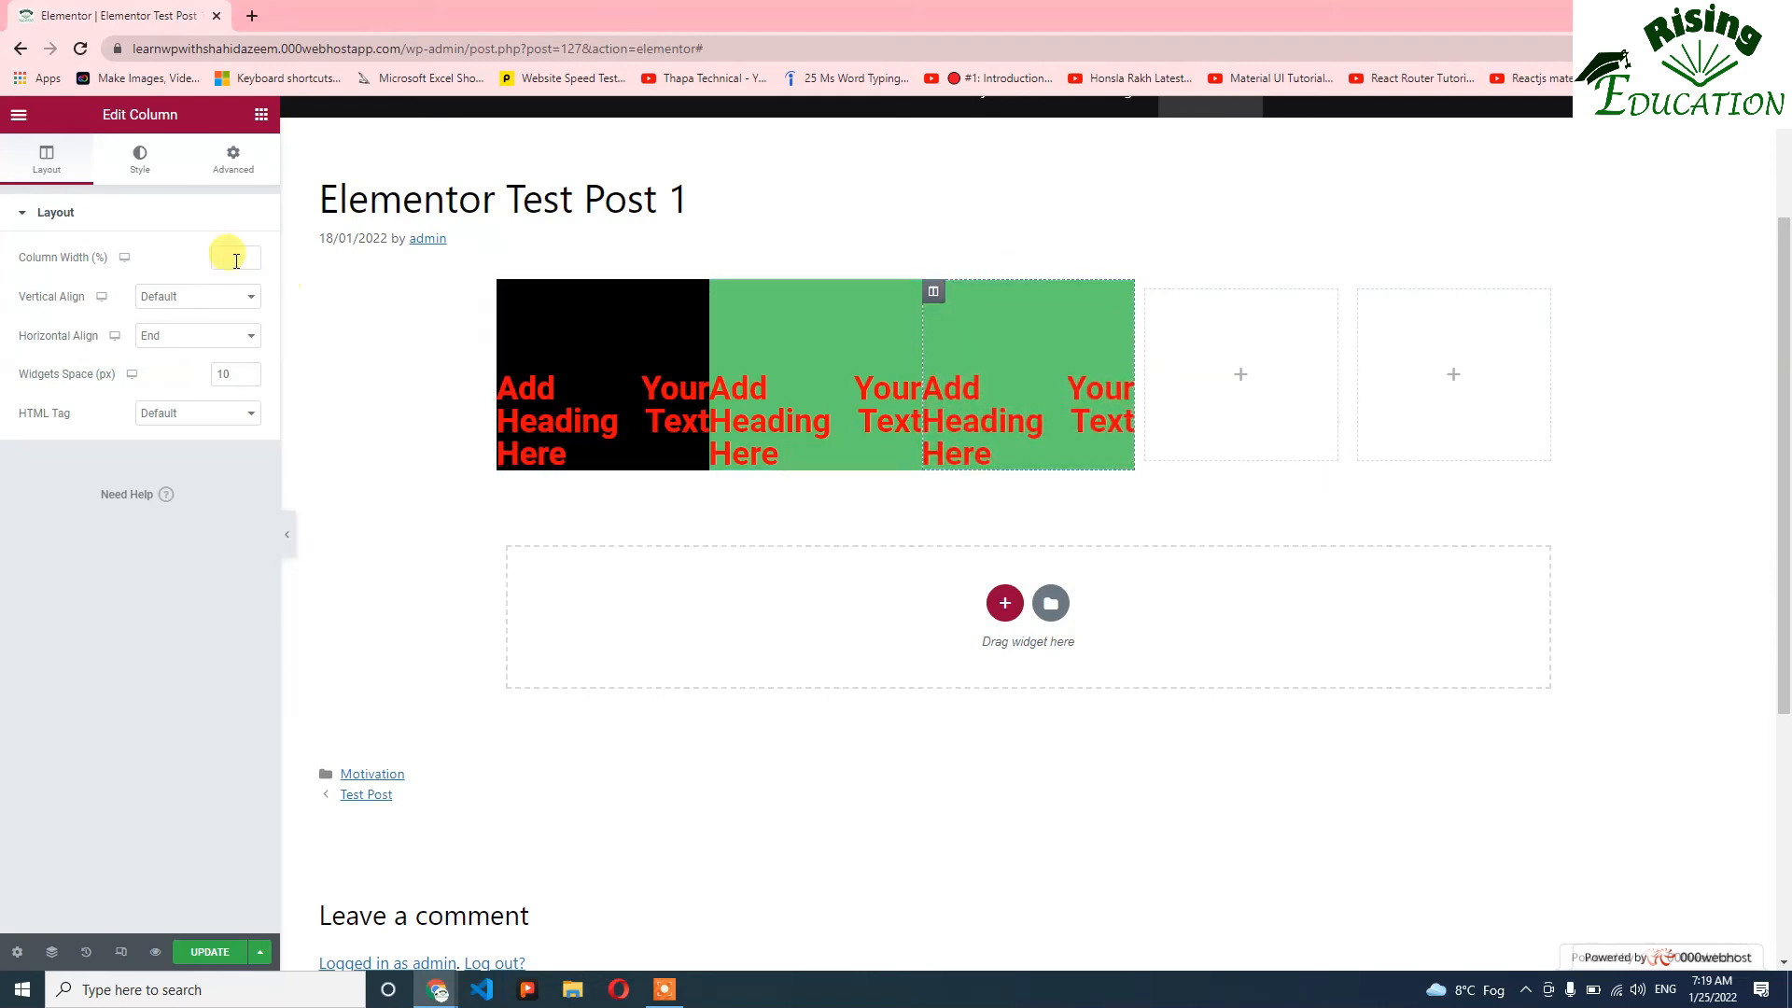
Set the newly duplicated third column's background colour to the global Red.
left_click(140, 158)
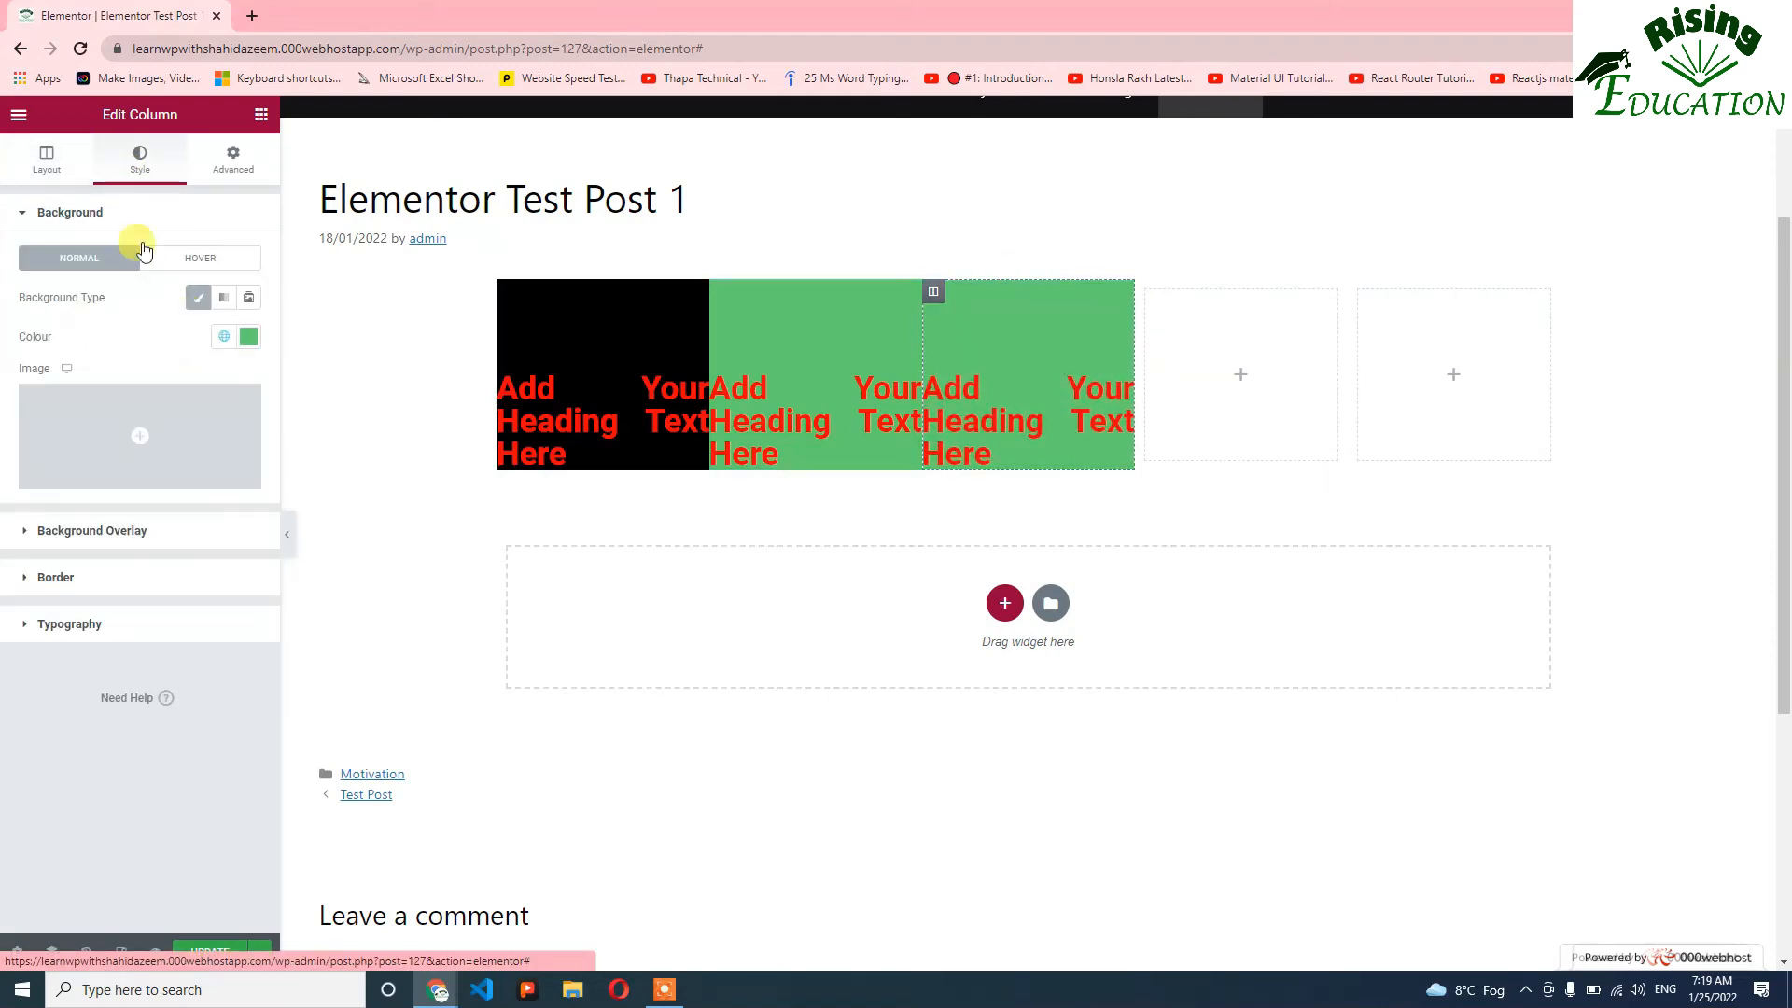
left_click(224, 337)
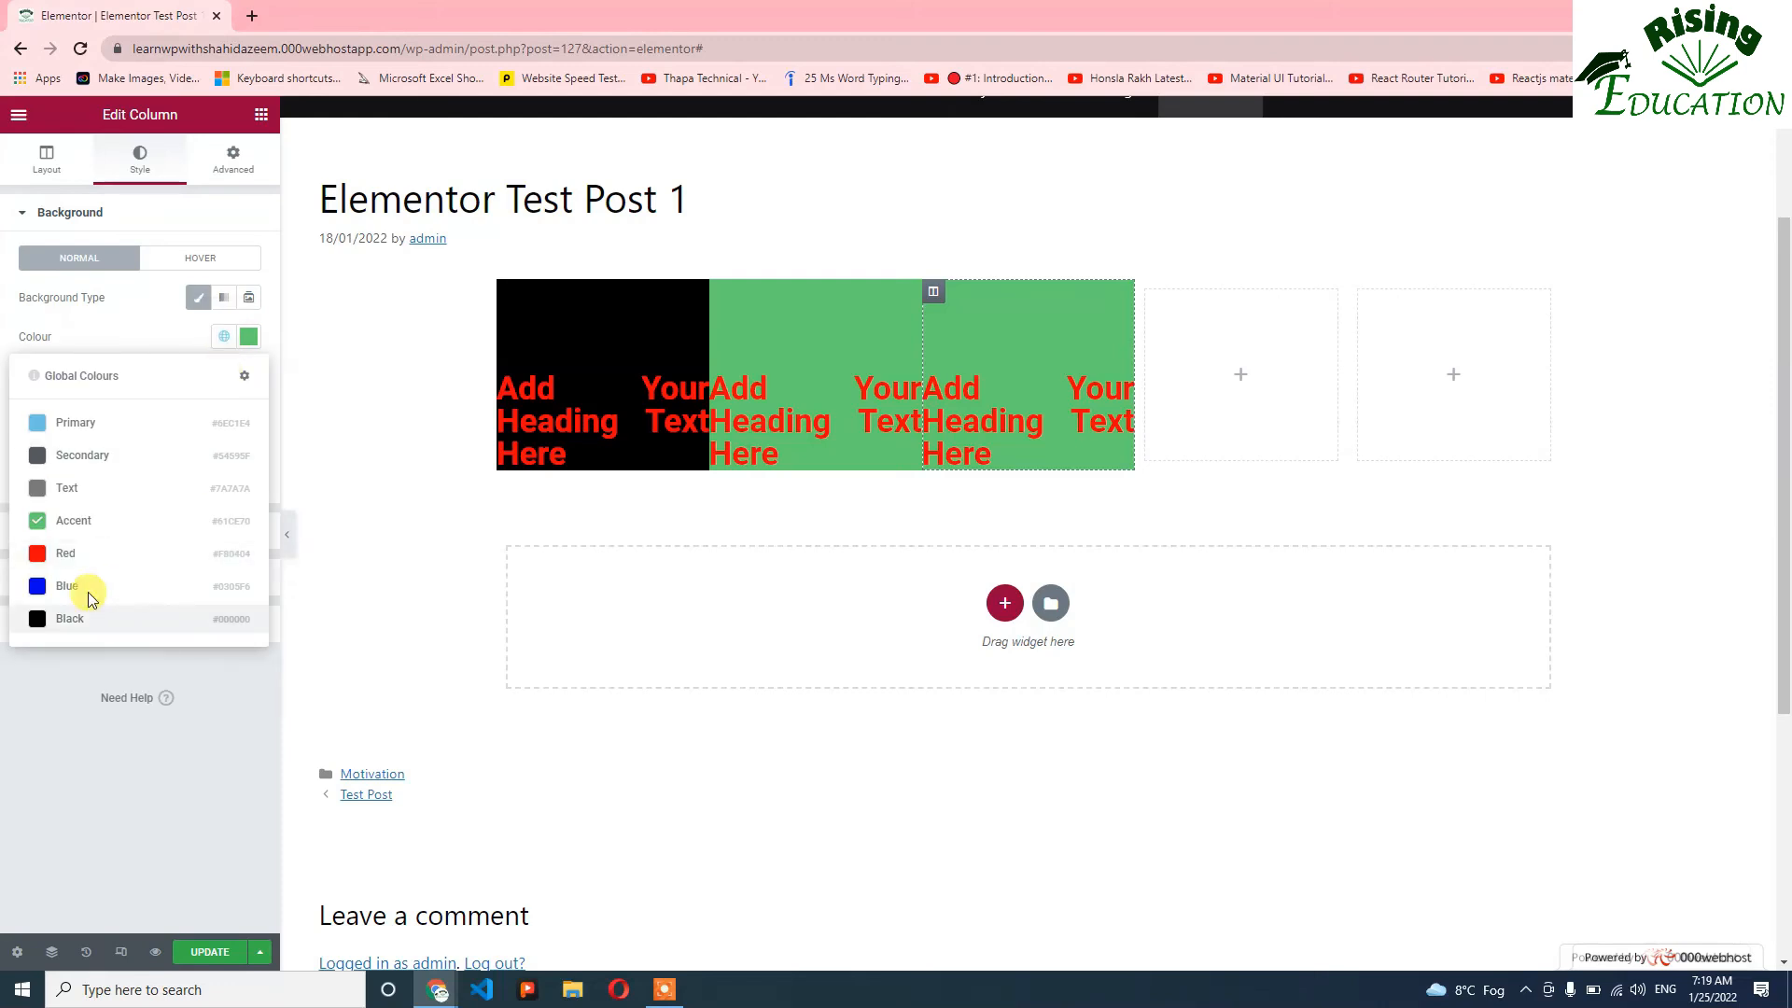
left_click(67, 553)
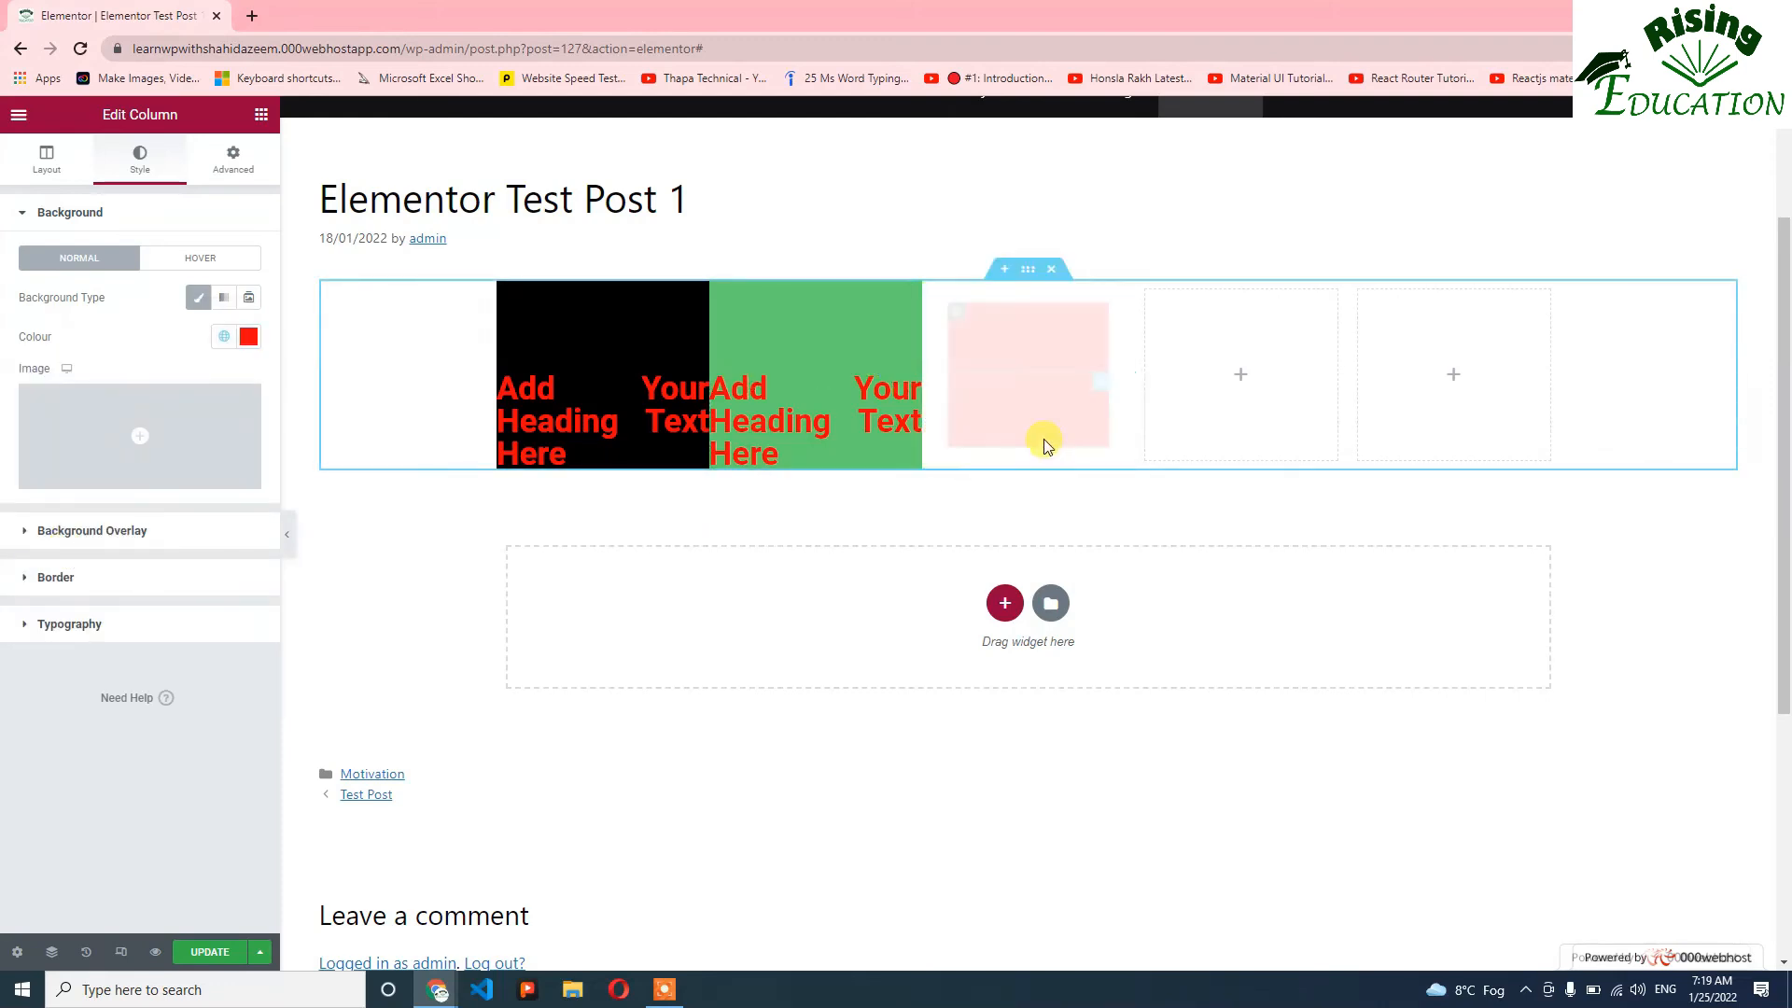
Set the Text Colour of the heading widget inside the red column to the global Accent green.
left_click(1122, 392)
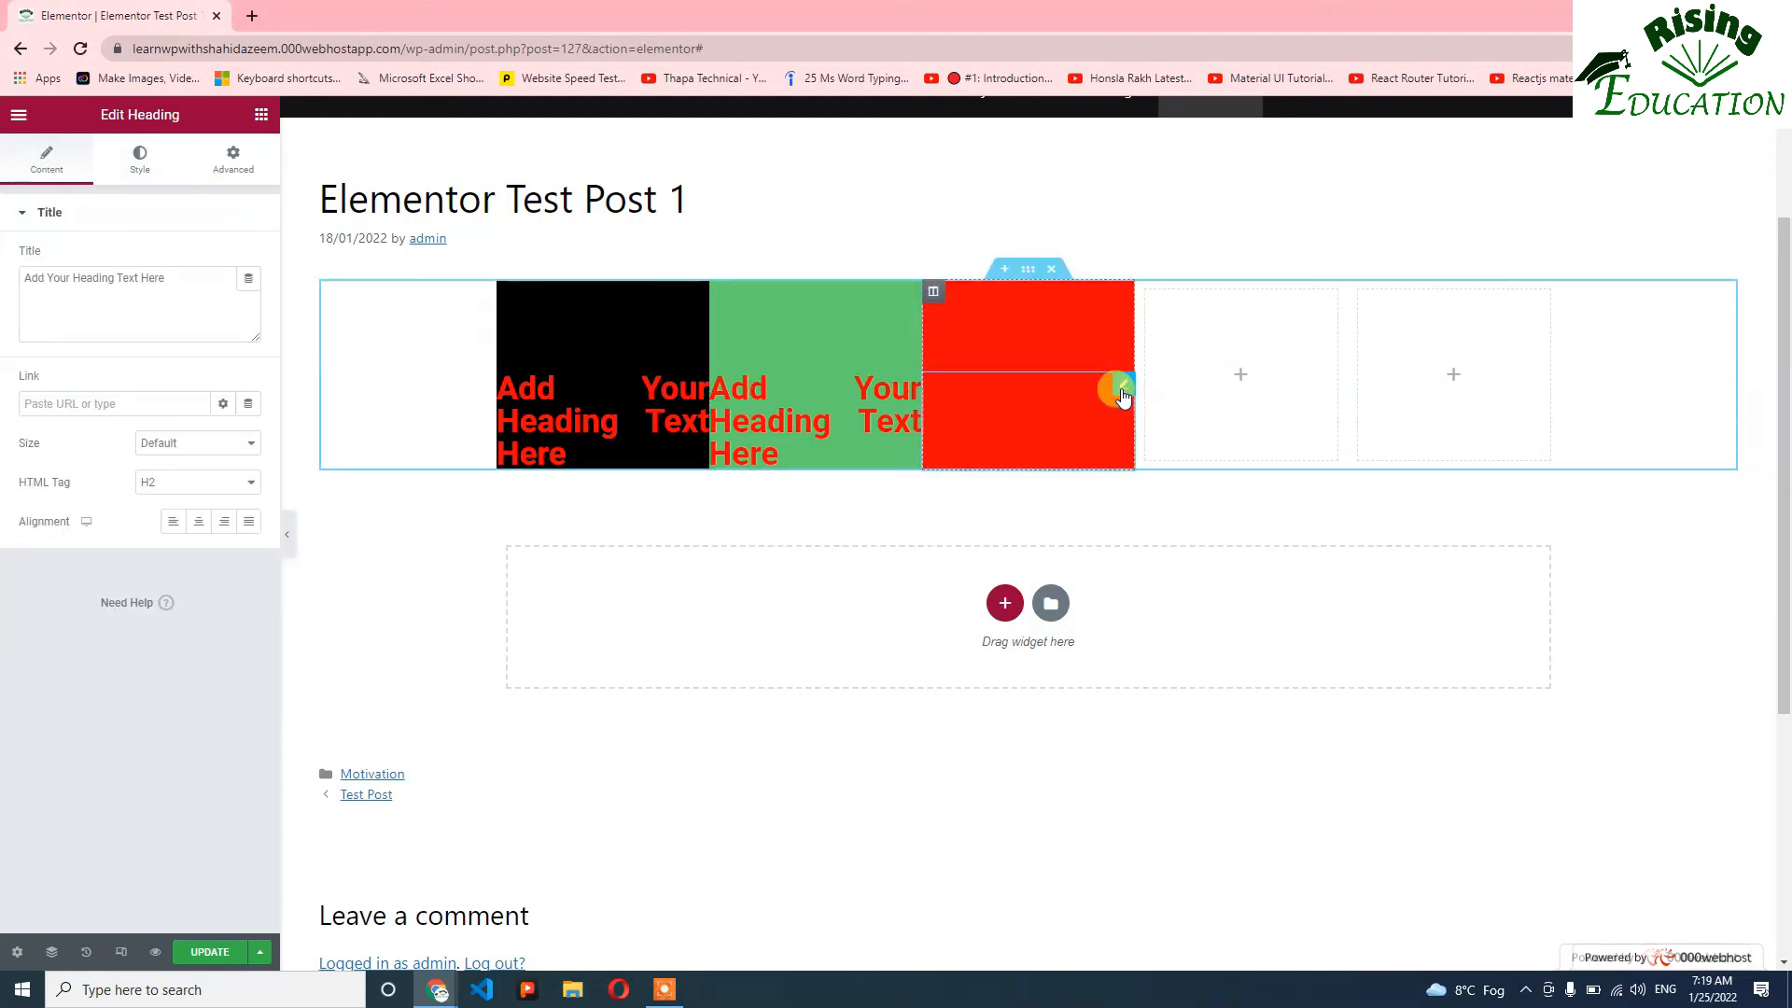
left_click(140, 159)
left_click(224, 257)
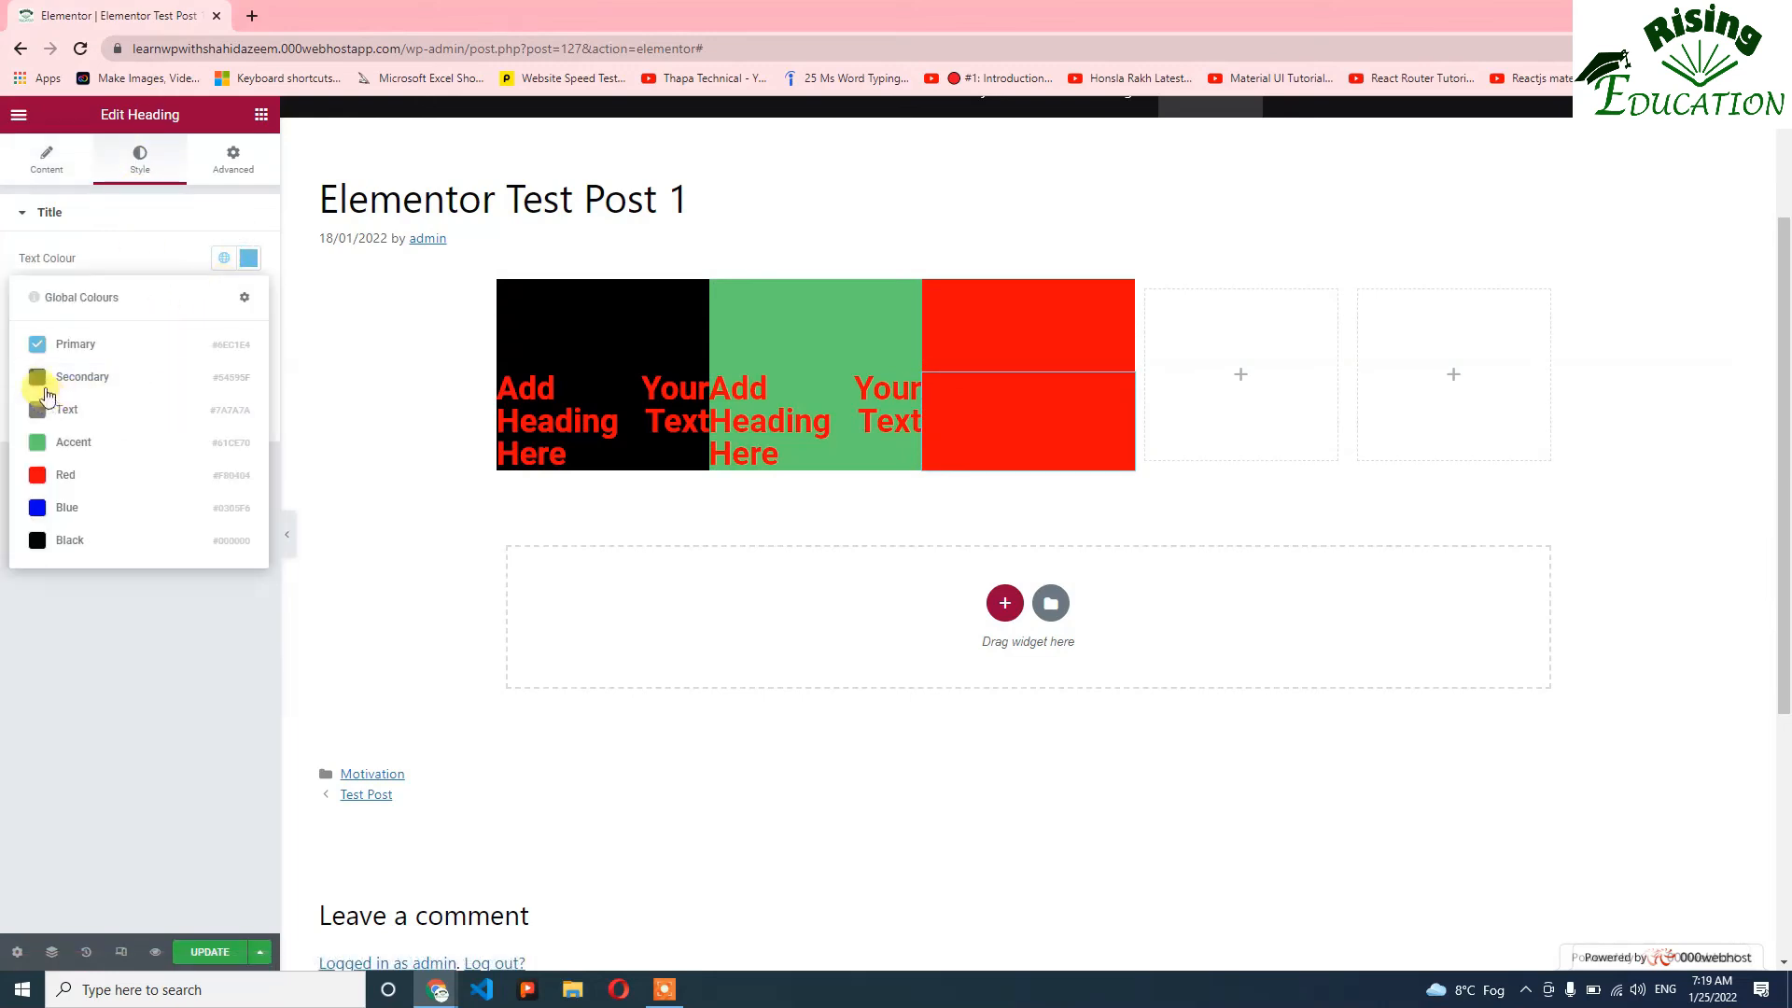
left_click(63, 452)
left_click(1066, 392)
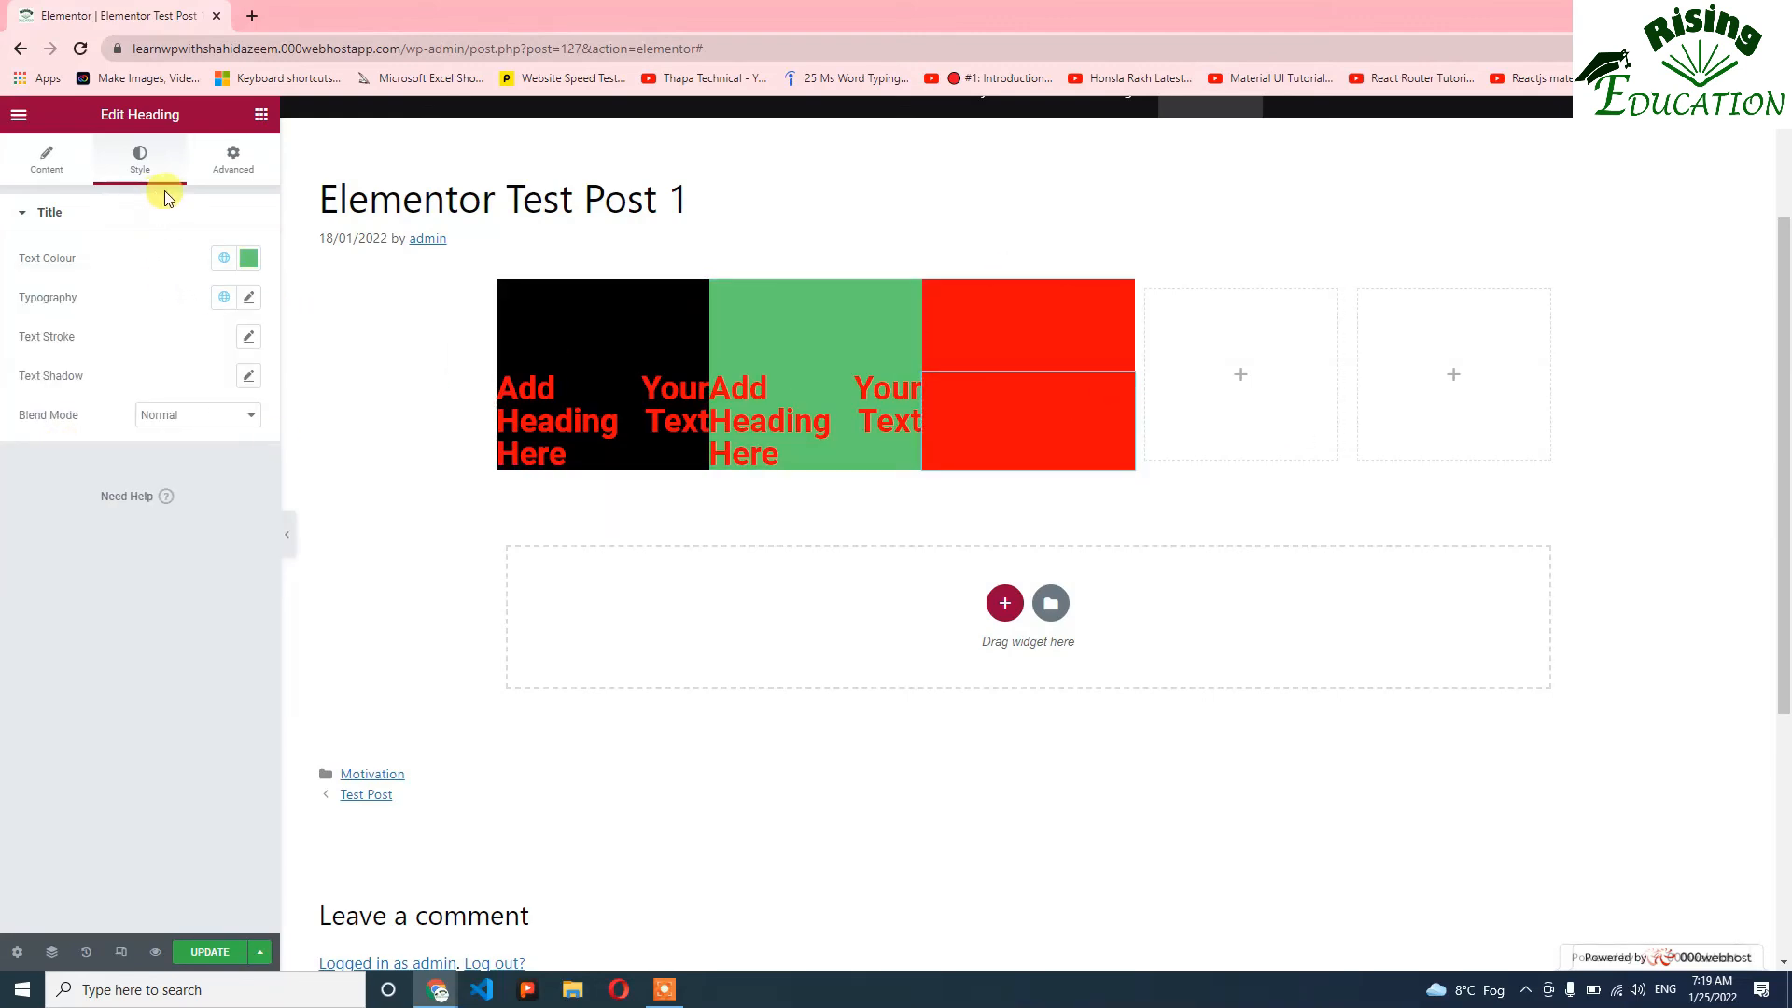
Set the red column's Heading Colour in its Typography settings to the global Primary light blue.
left_click(933, 294)
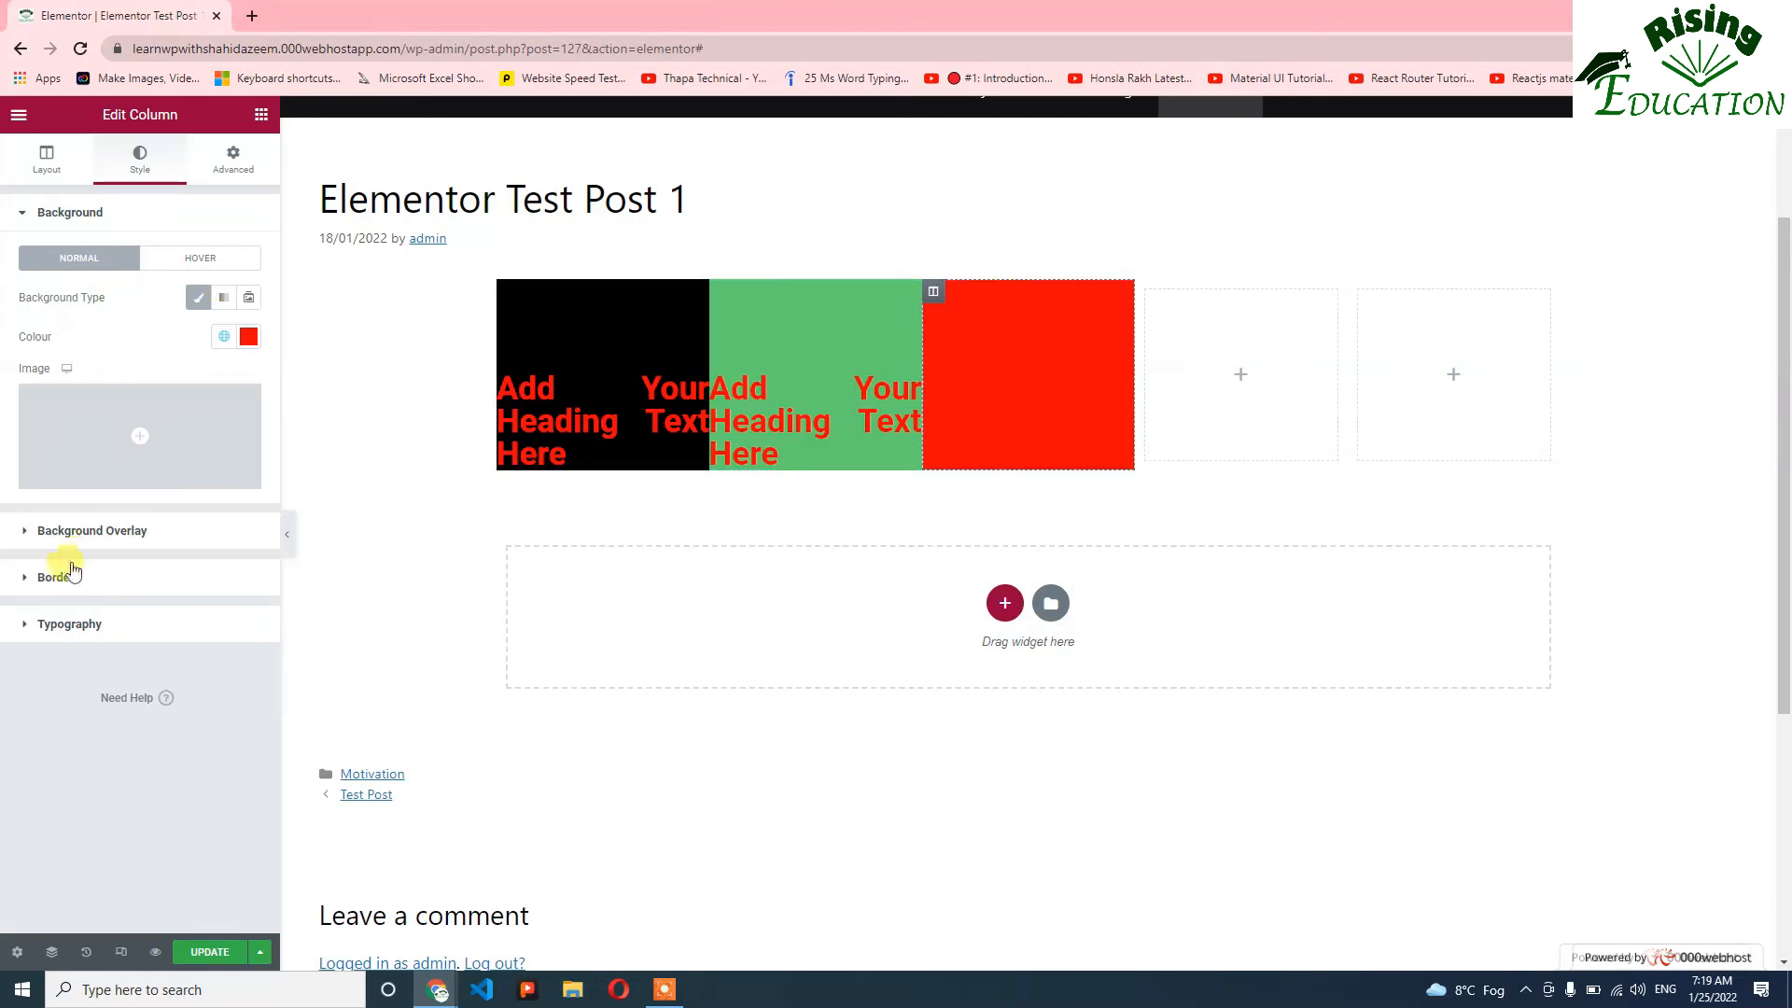
left_click(27, 625)
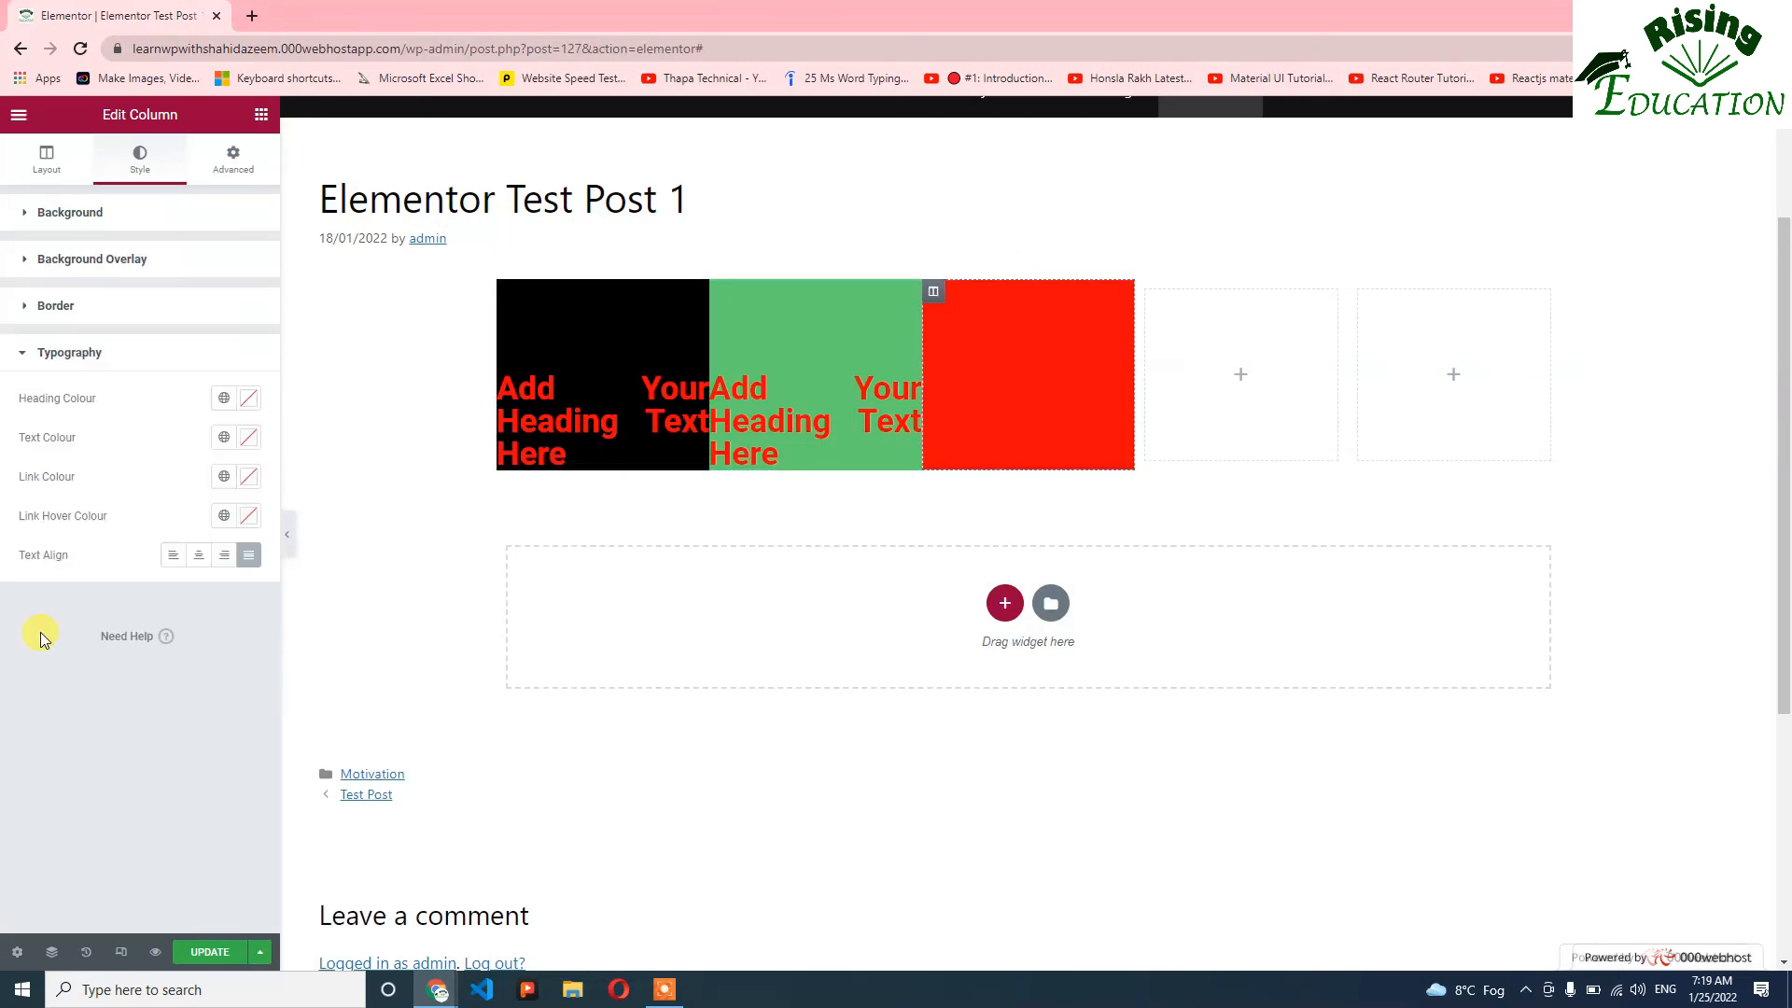
left_click(224, 397)
left_click(42, 480)
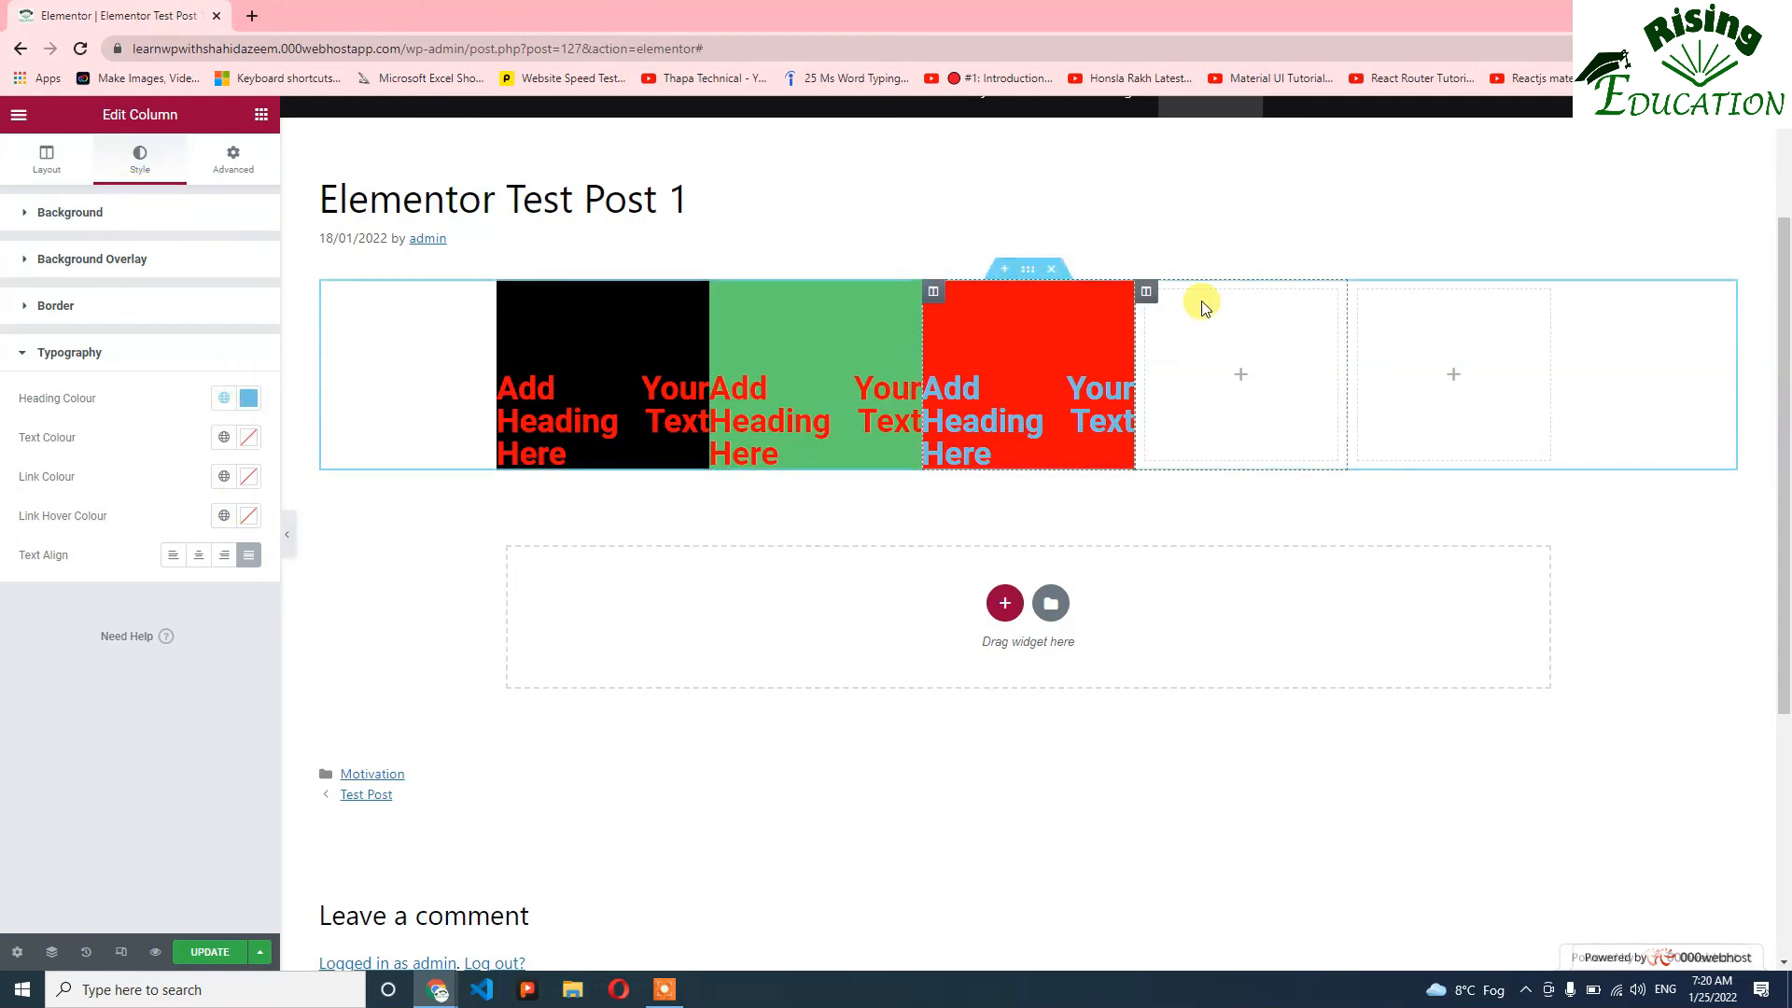
Delete the two empty columns beside the red column so only the black, green and red columns remain.
right_click(1157, 299)
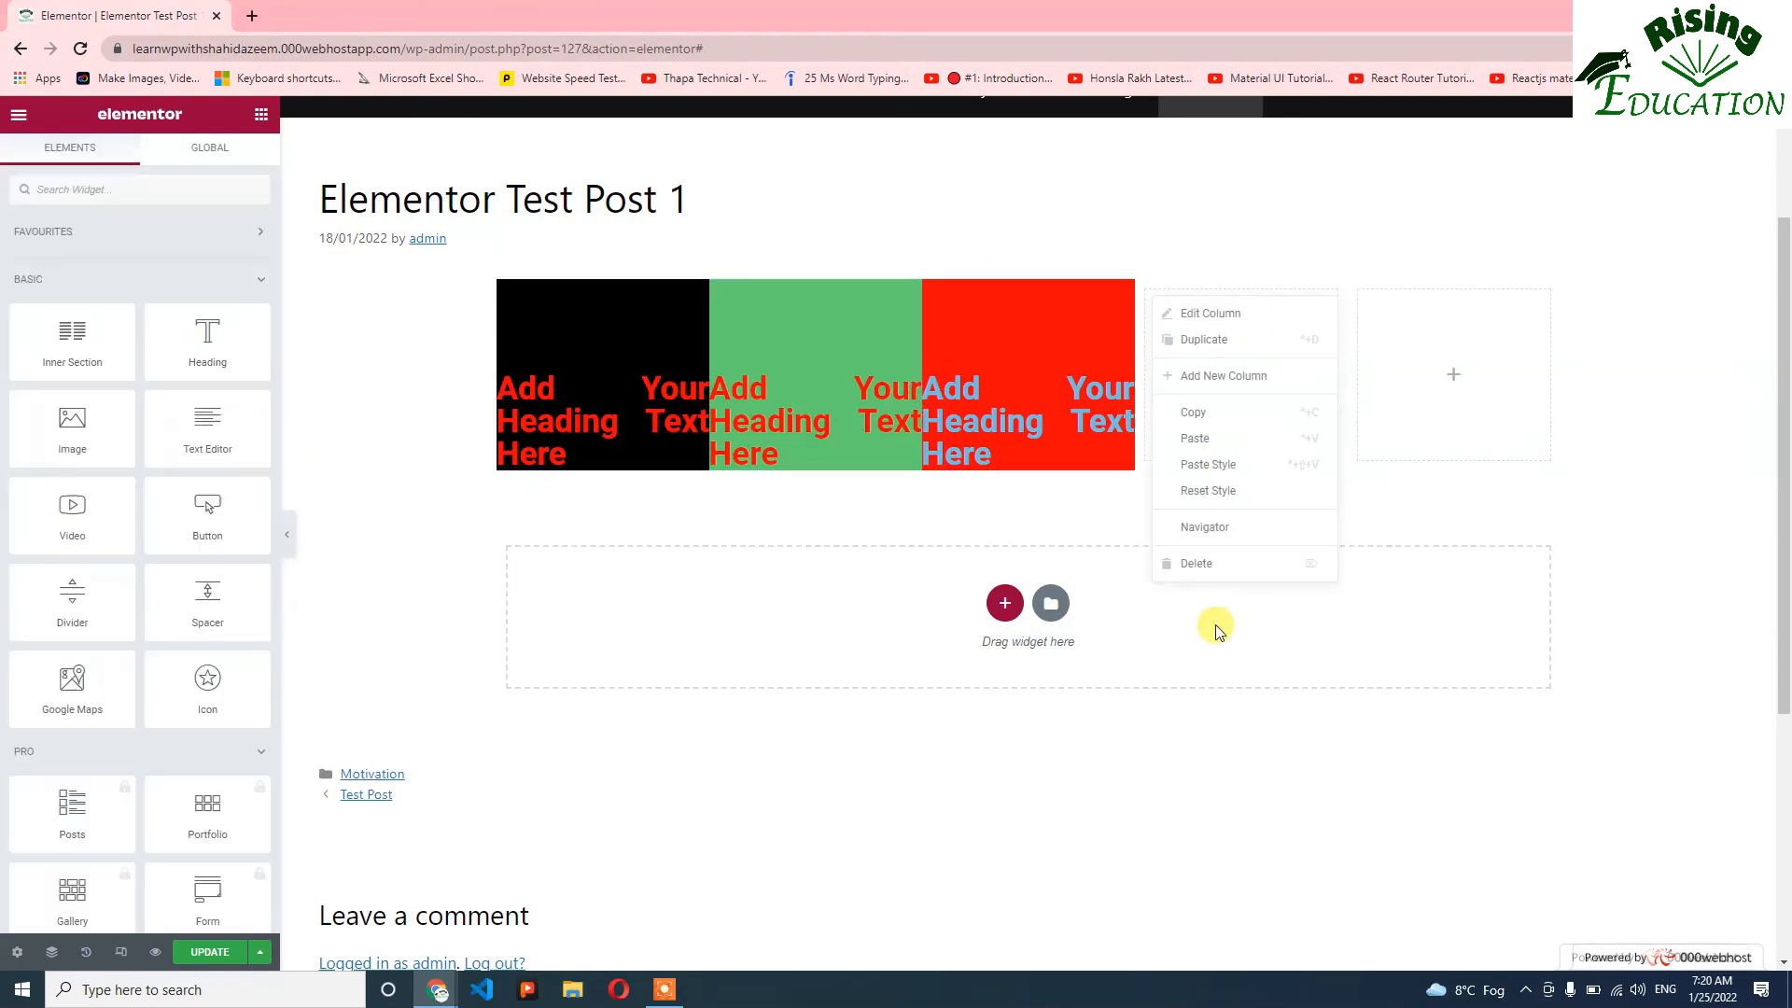
left_click(1192, 560)
right_click(1306, 294)
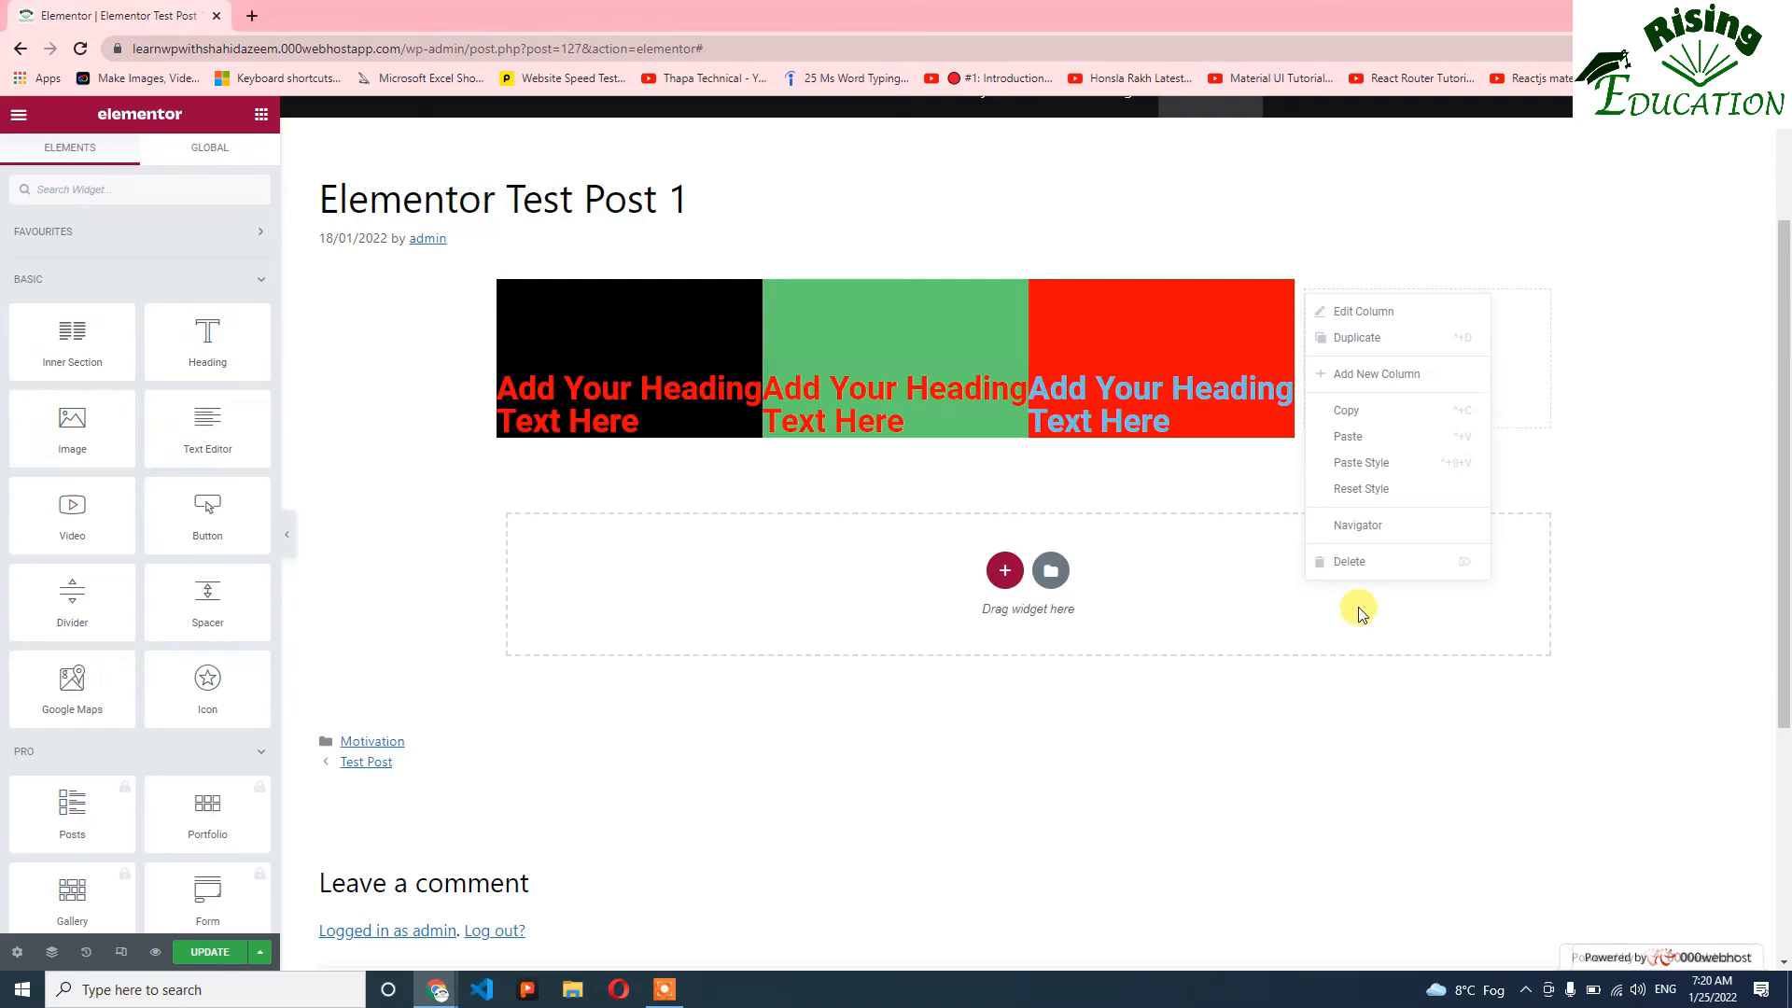
left_click(1360, 562)
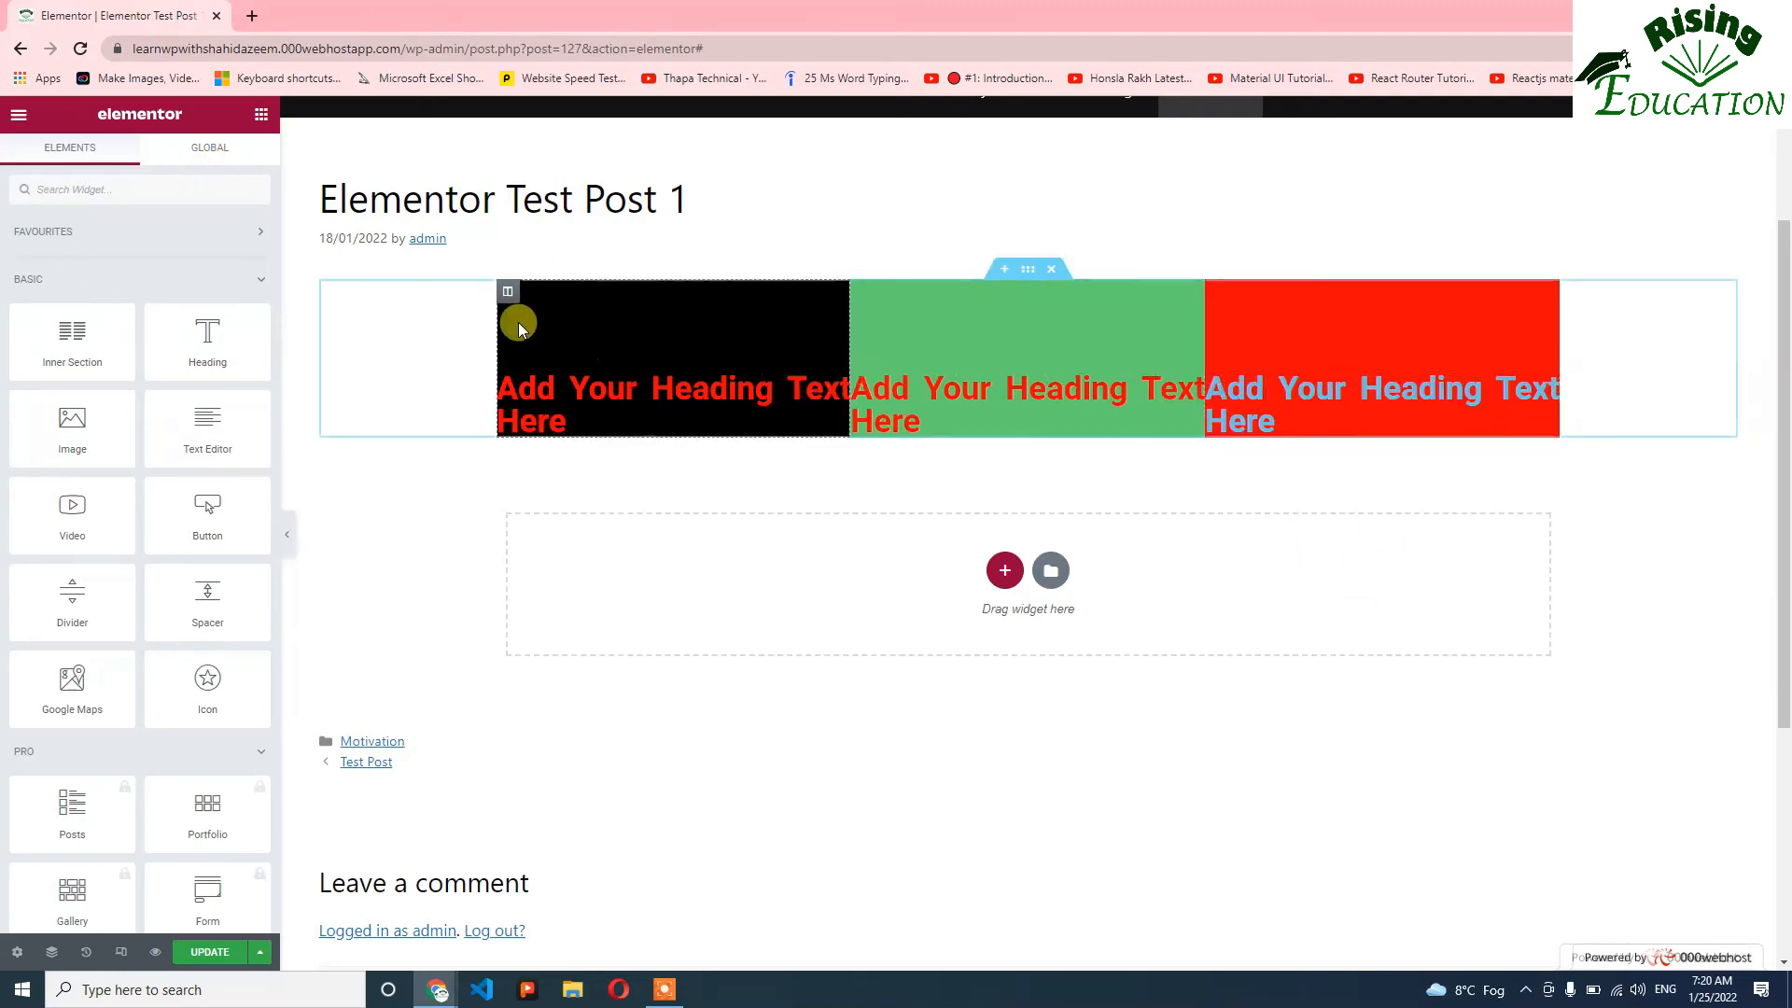
Check the Responsive visibility settings of the black column and the green column.
left_click(507, 291)
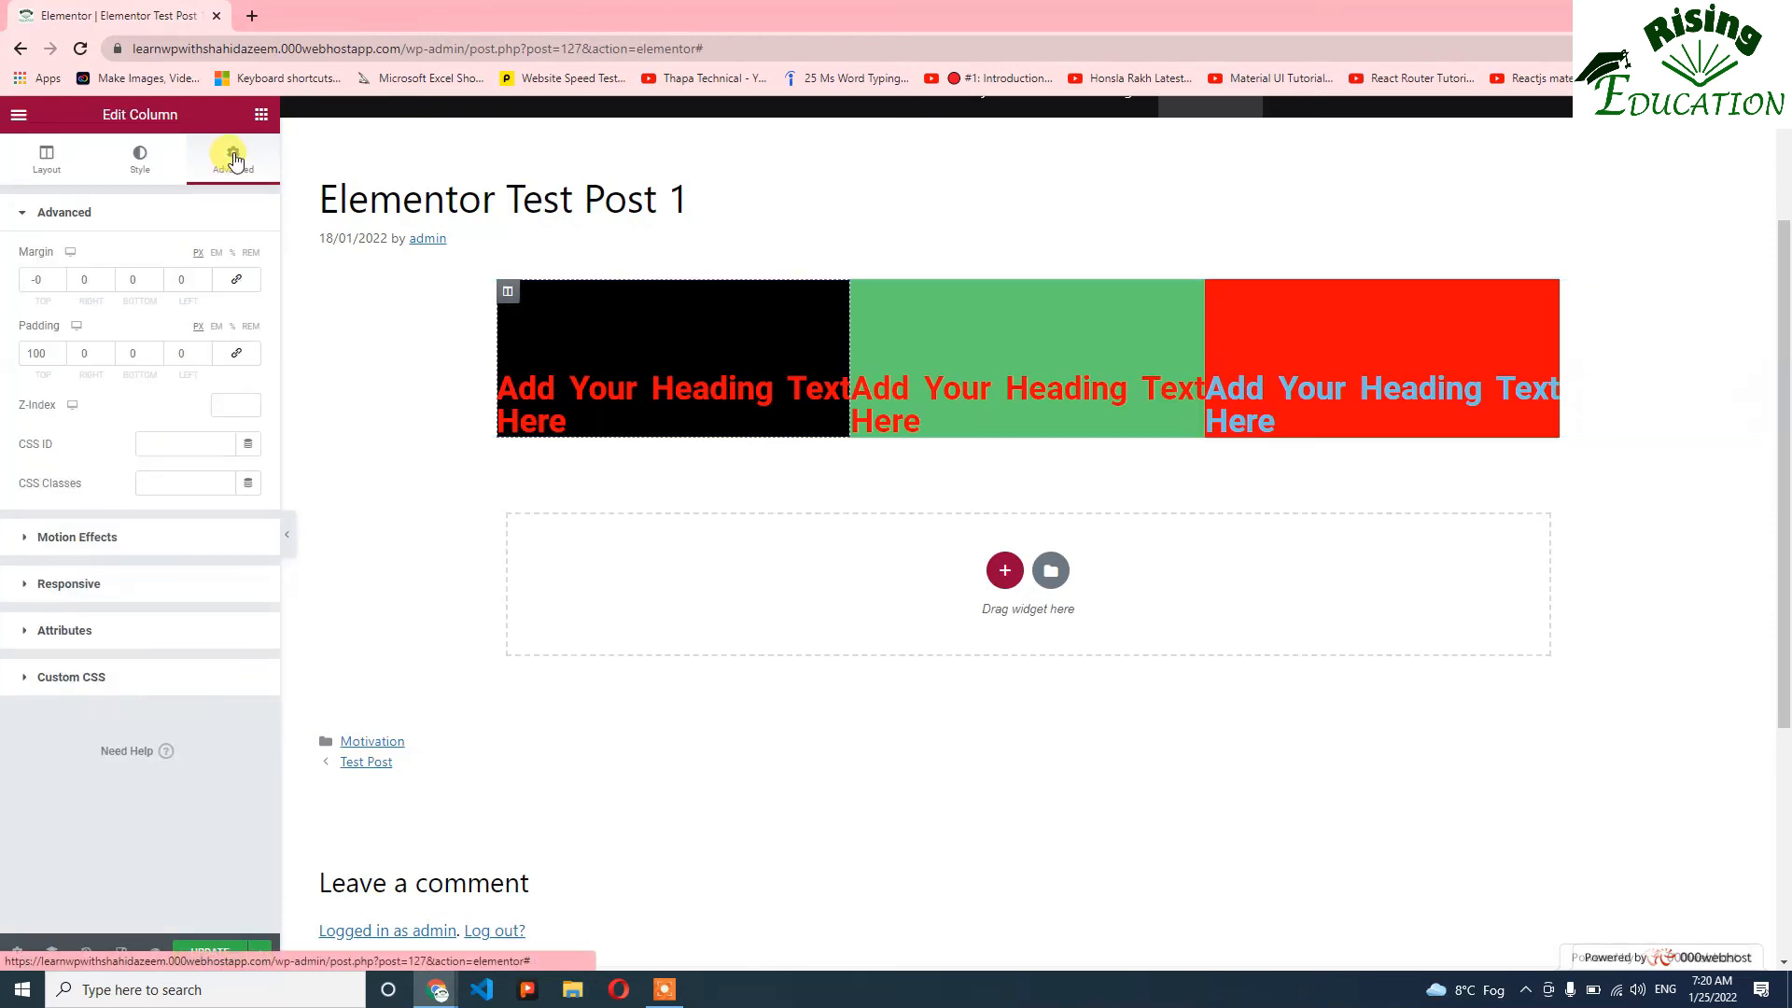
left_click(31, 584)
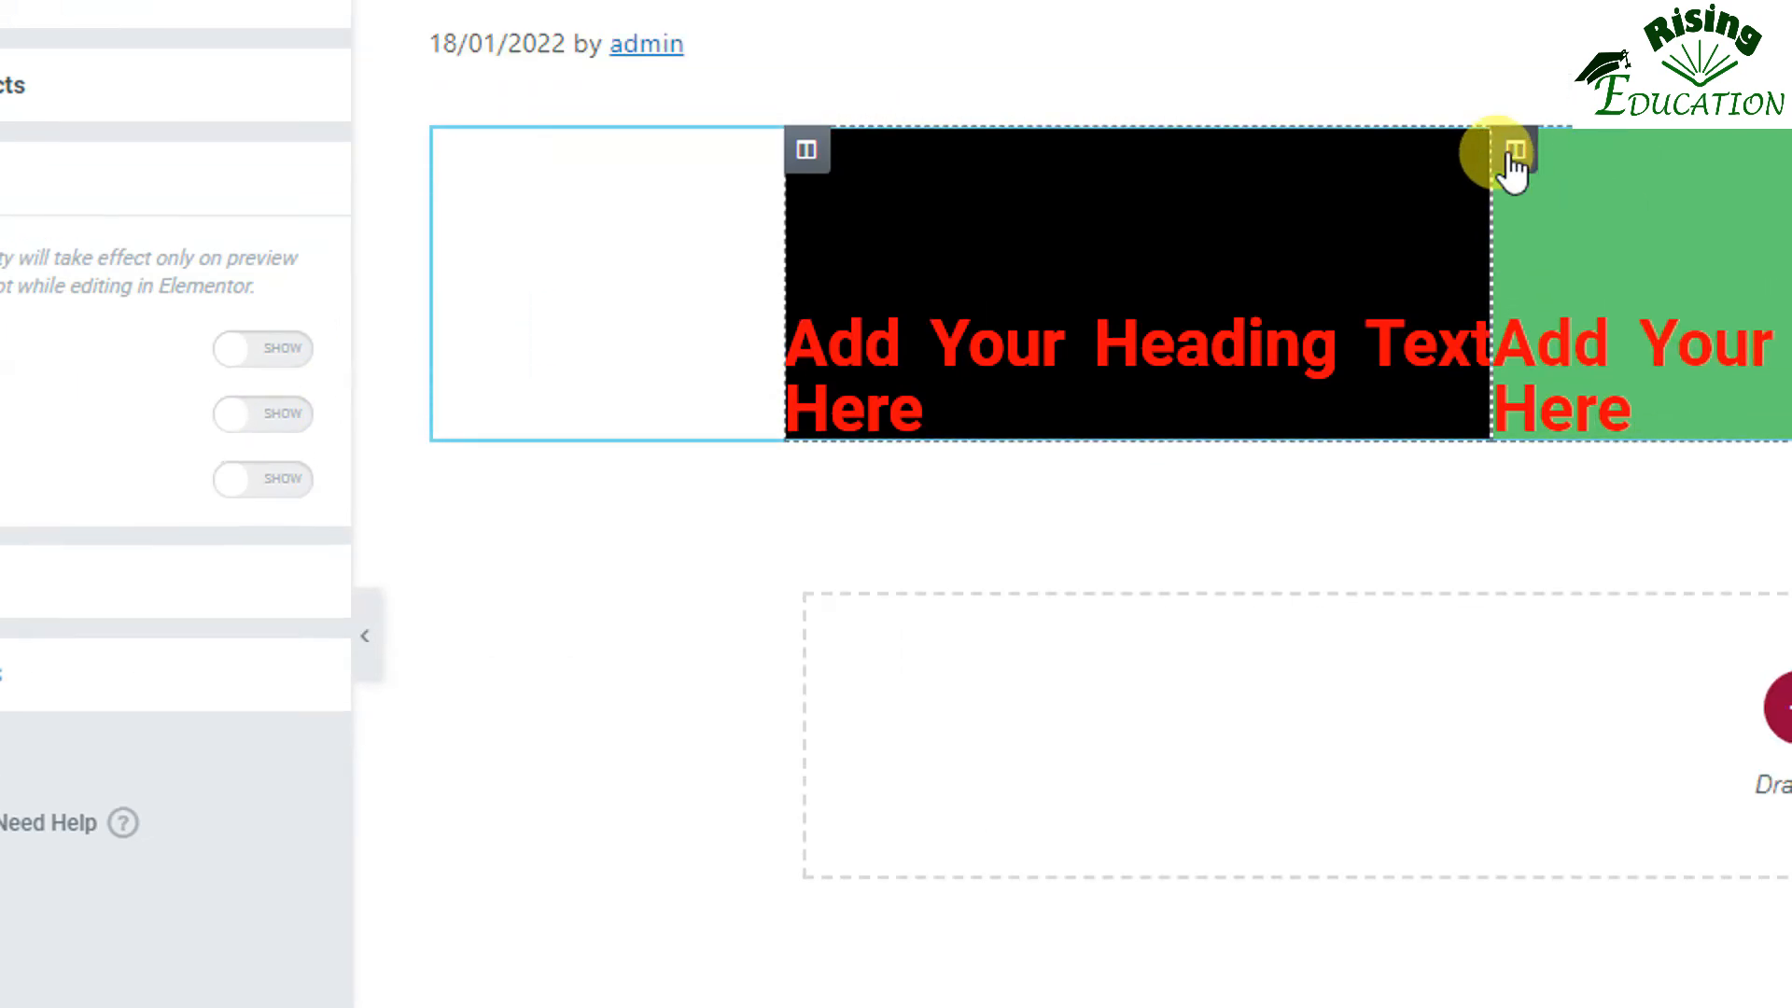
left_click(1512, 140)
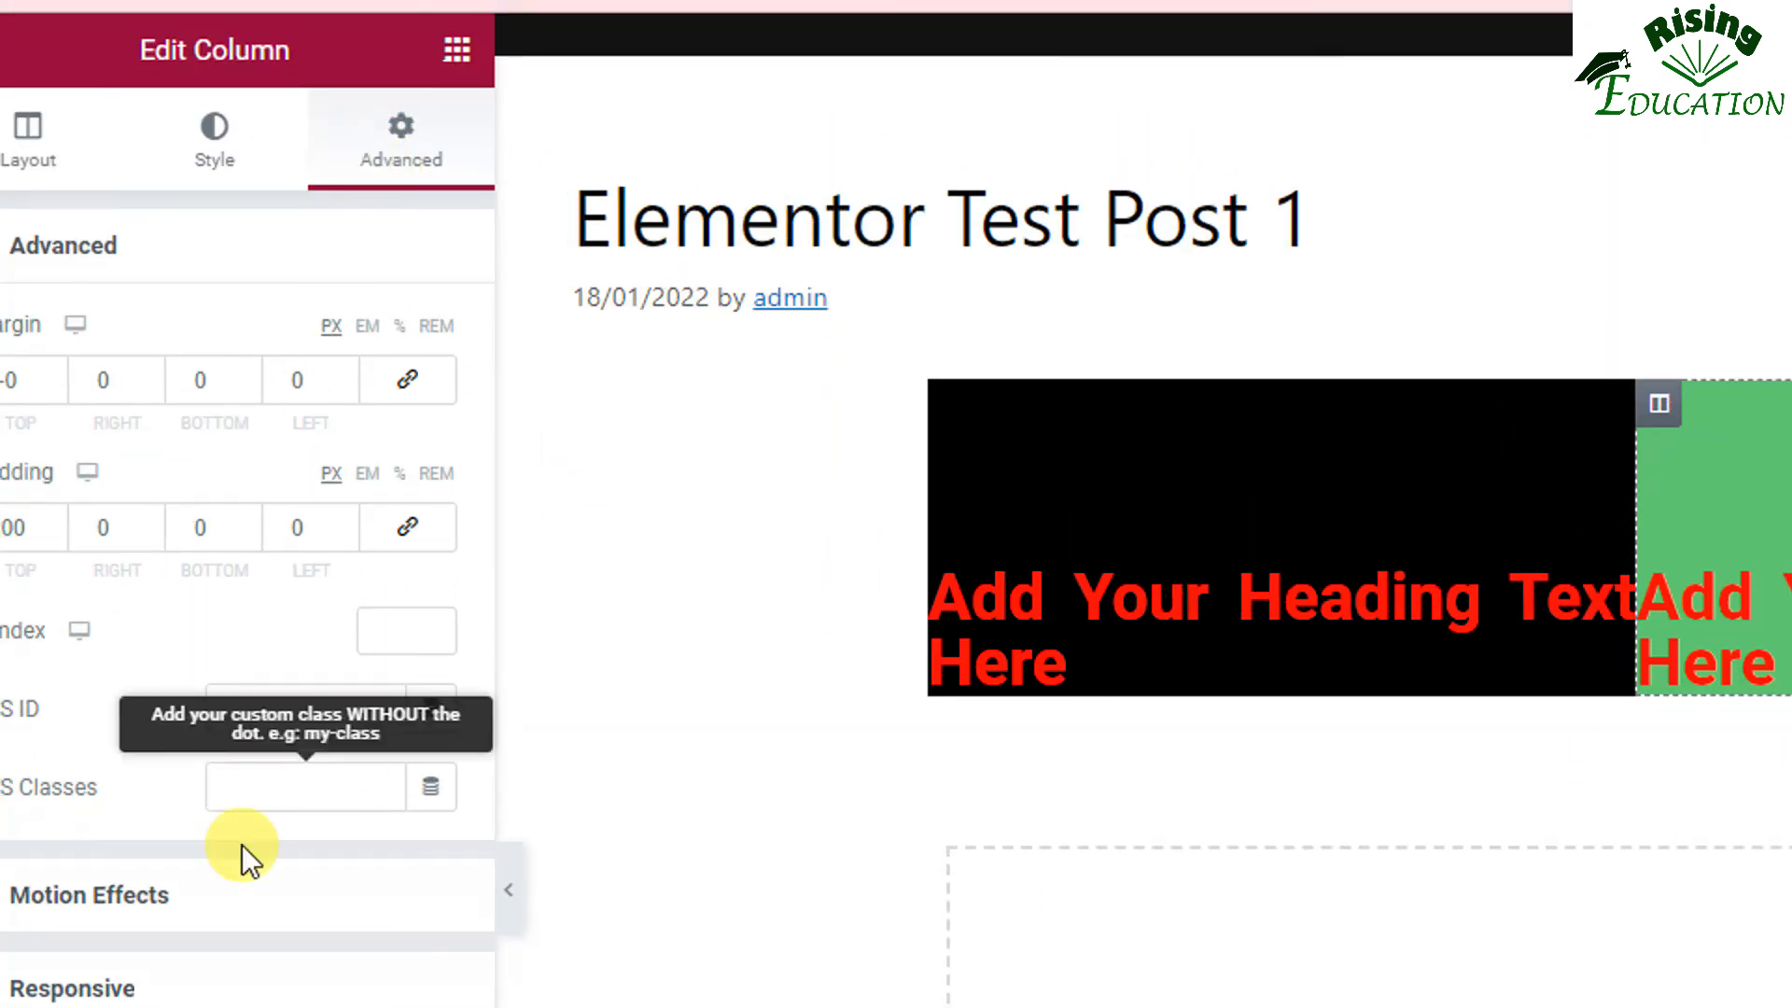
left_click(28, 996)
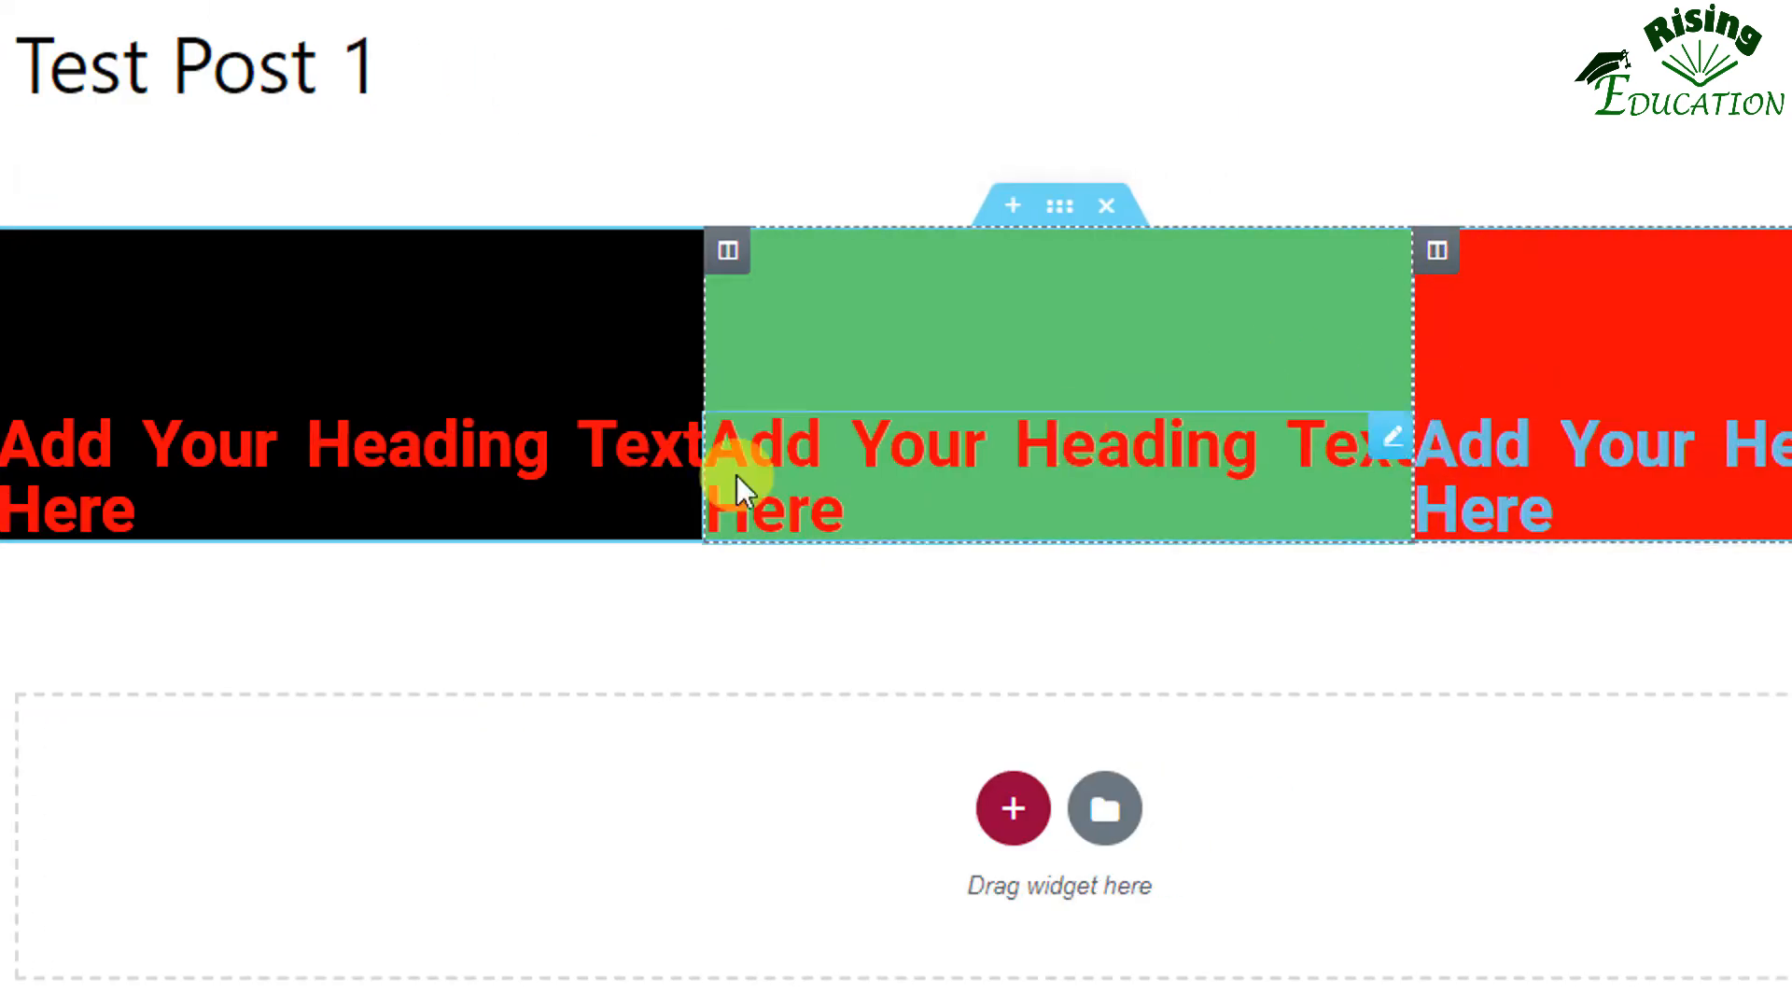
Turn off Hide On Mobile in the red column's Responsive settings and update the post.
left_click(268, 154)
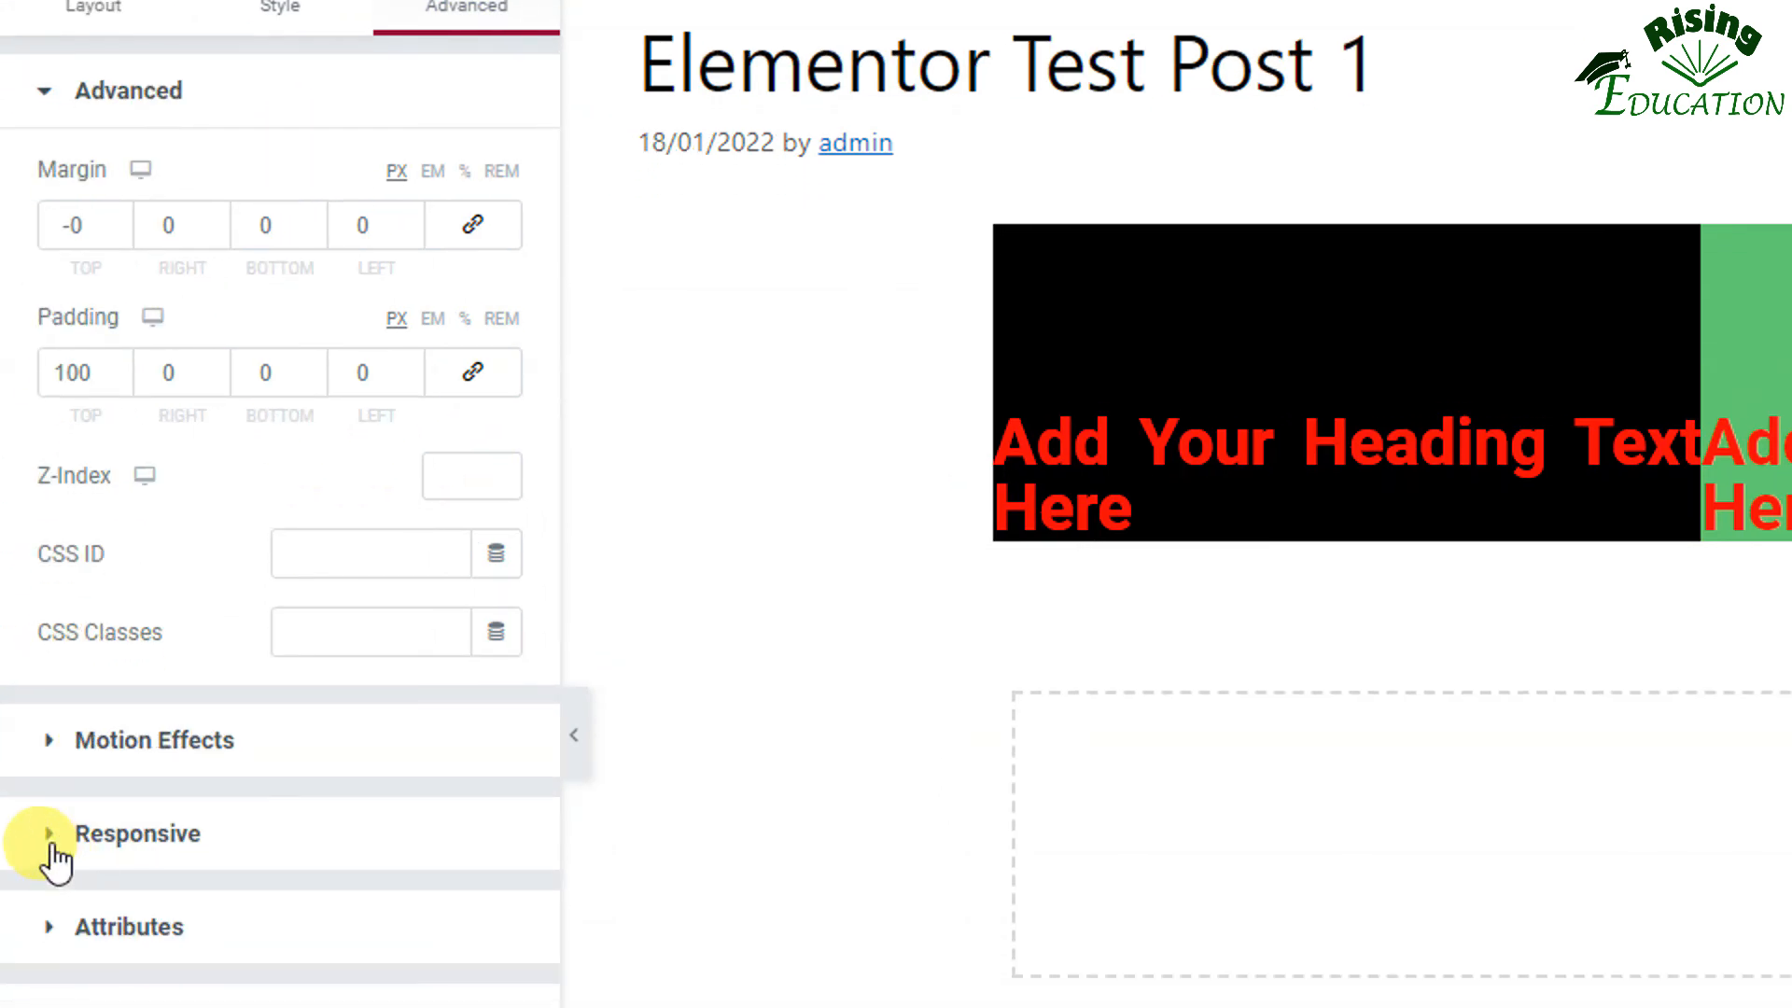
left_click(52, 840)
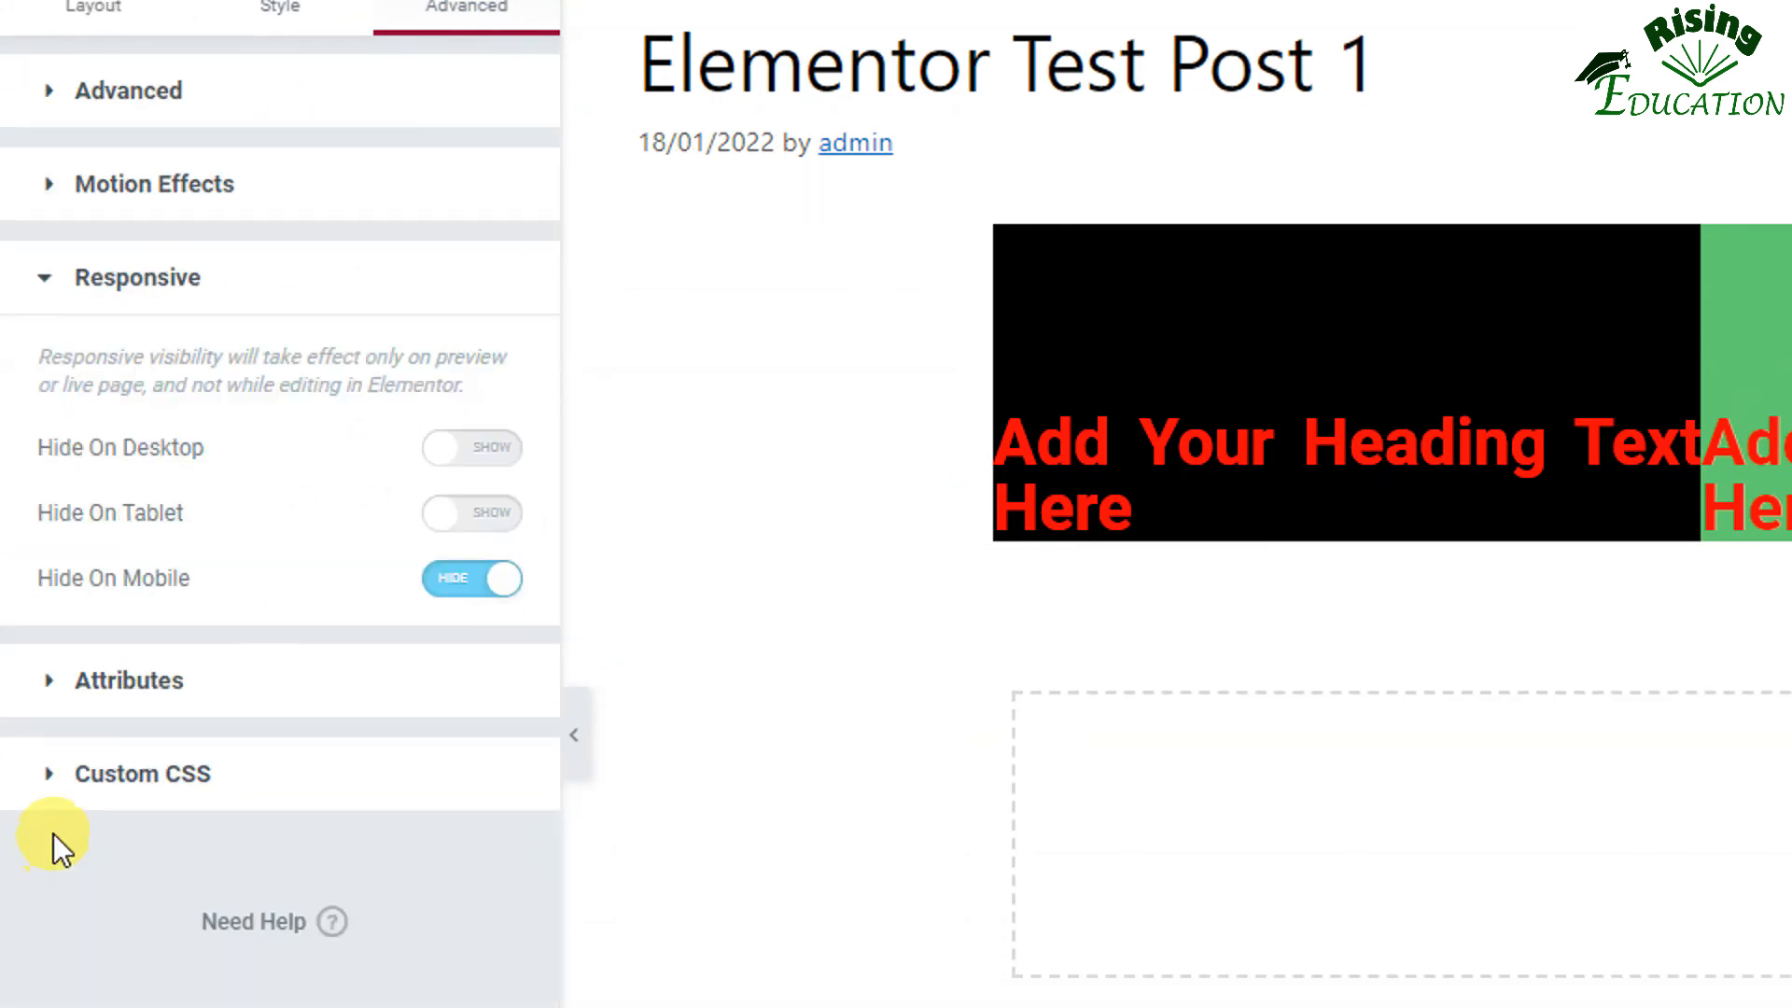
left_click(444, 597)
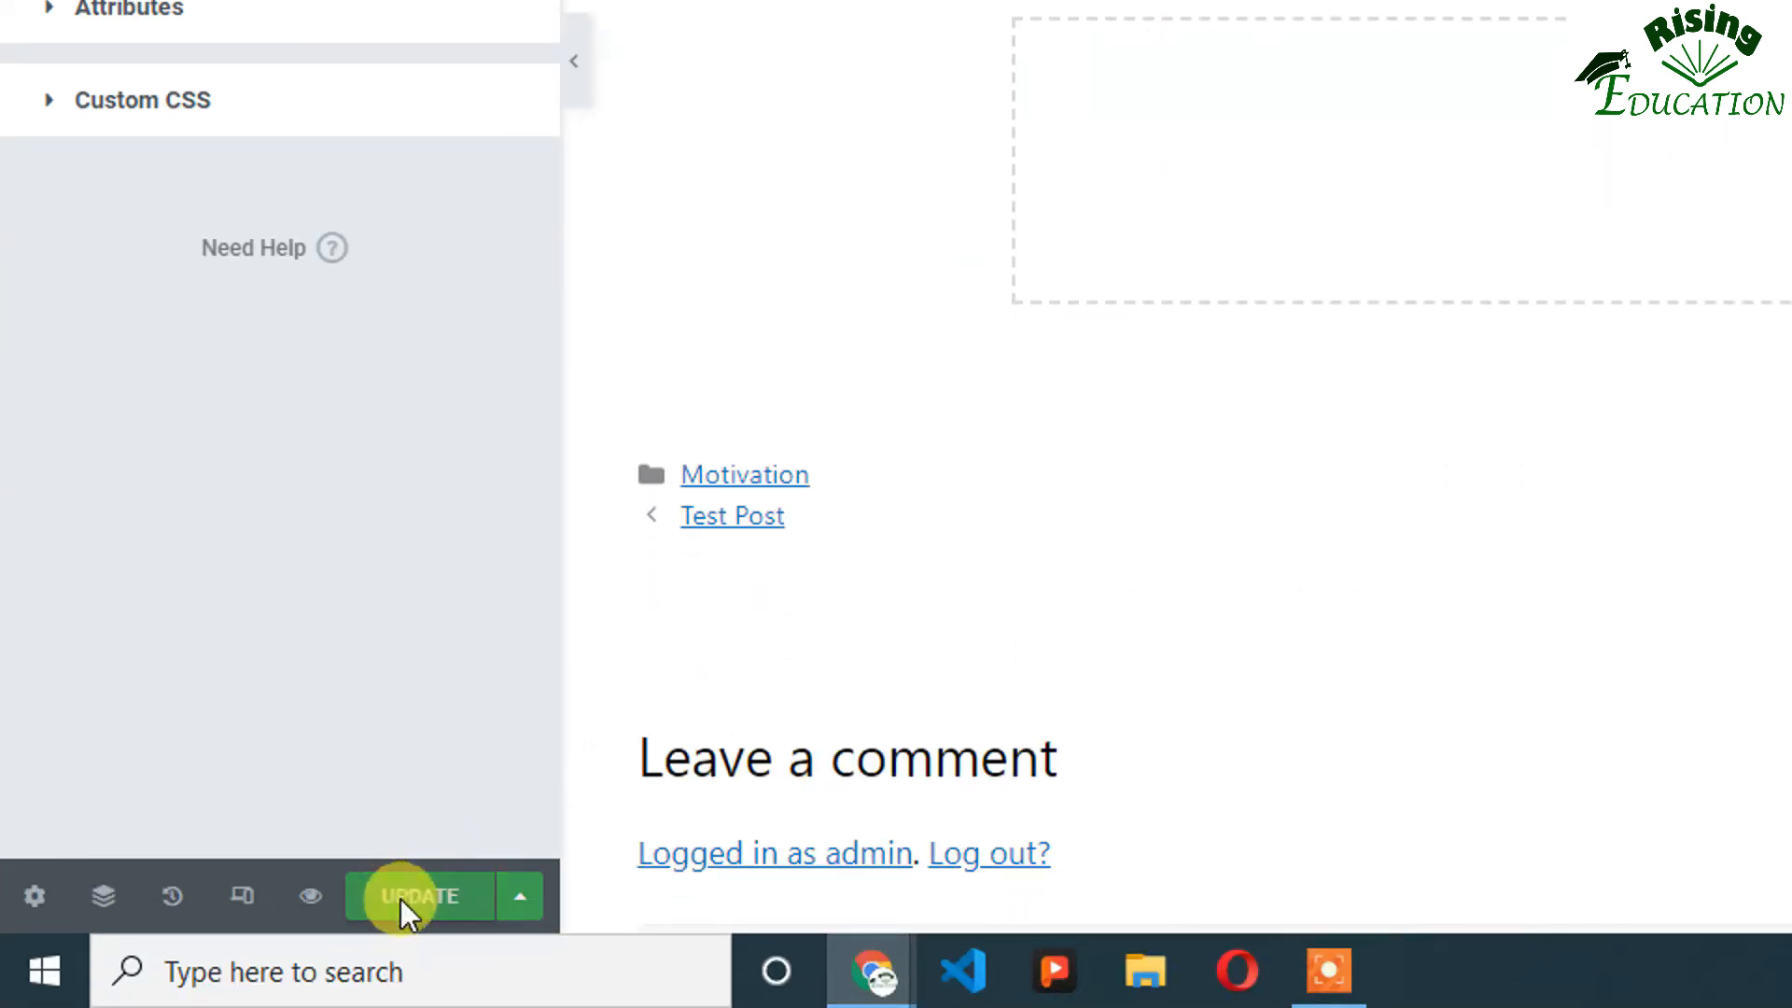
Reload the post preview in its own window, narrow it to mobile width to check column visibility, and close it.
mouse_move(876, 966)
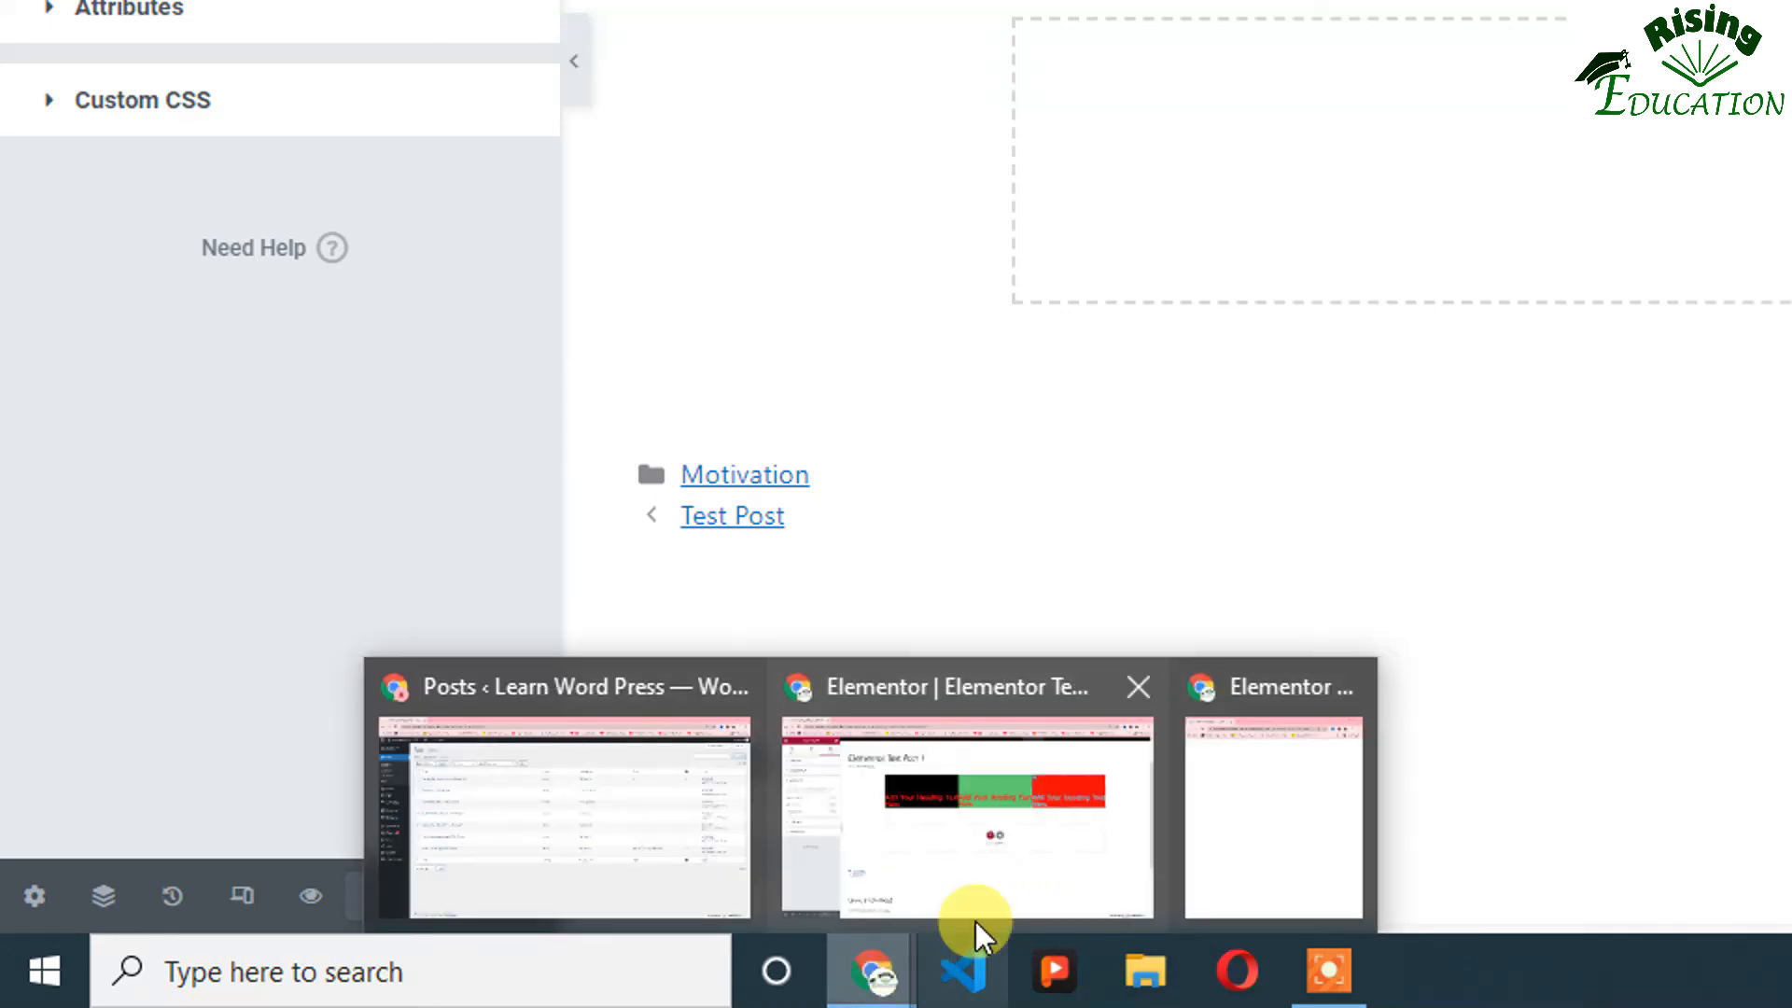
left_click(1203, 863)
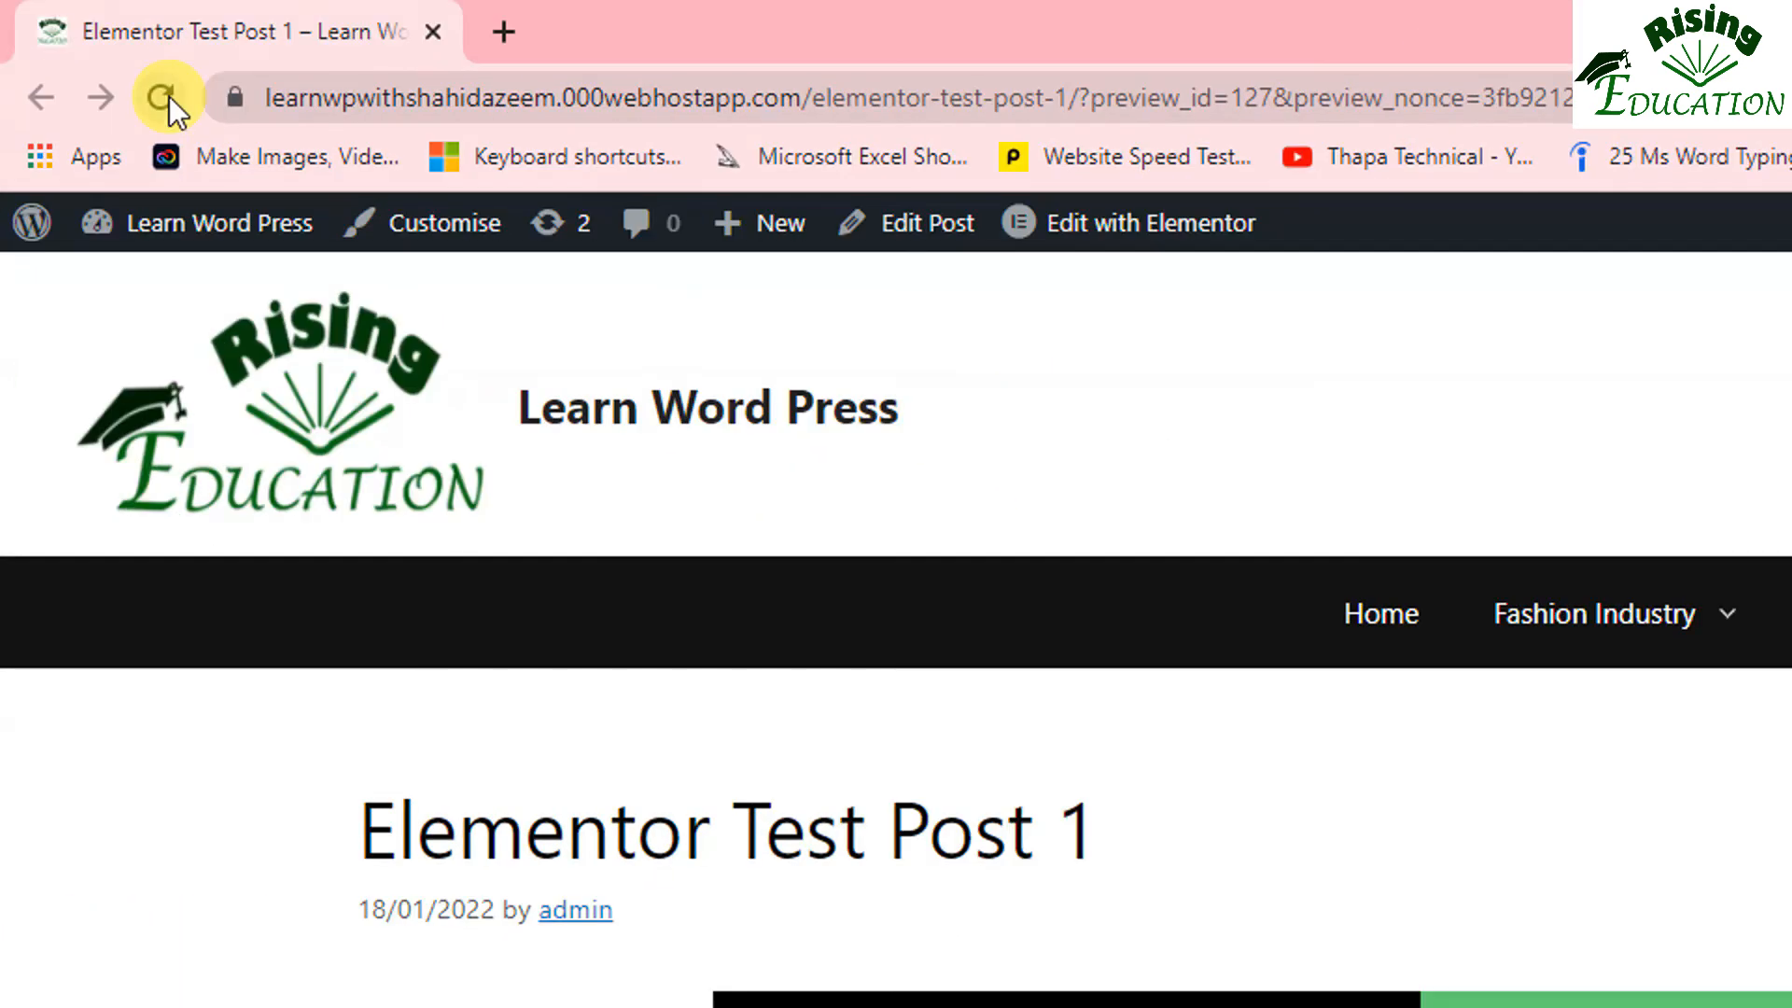
left_click(169, 97)
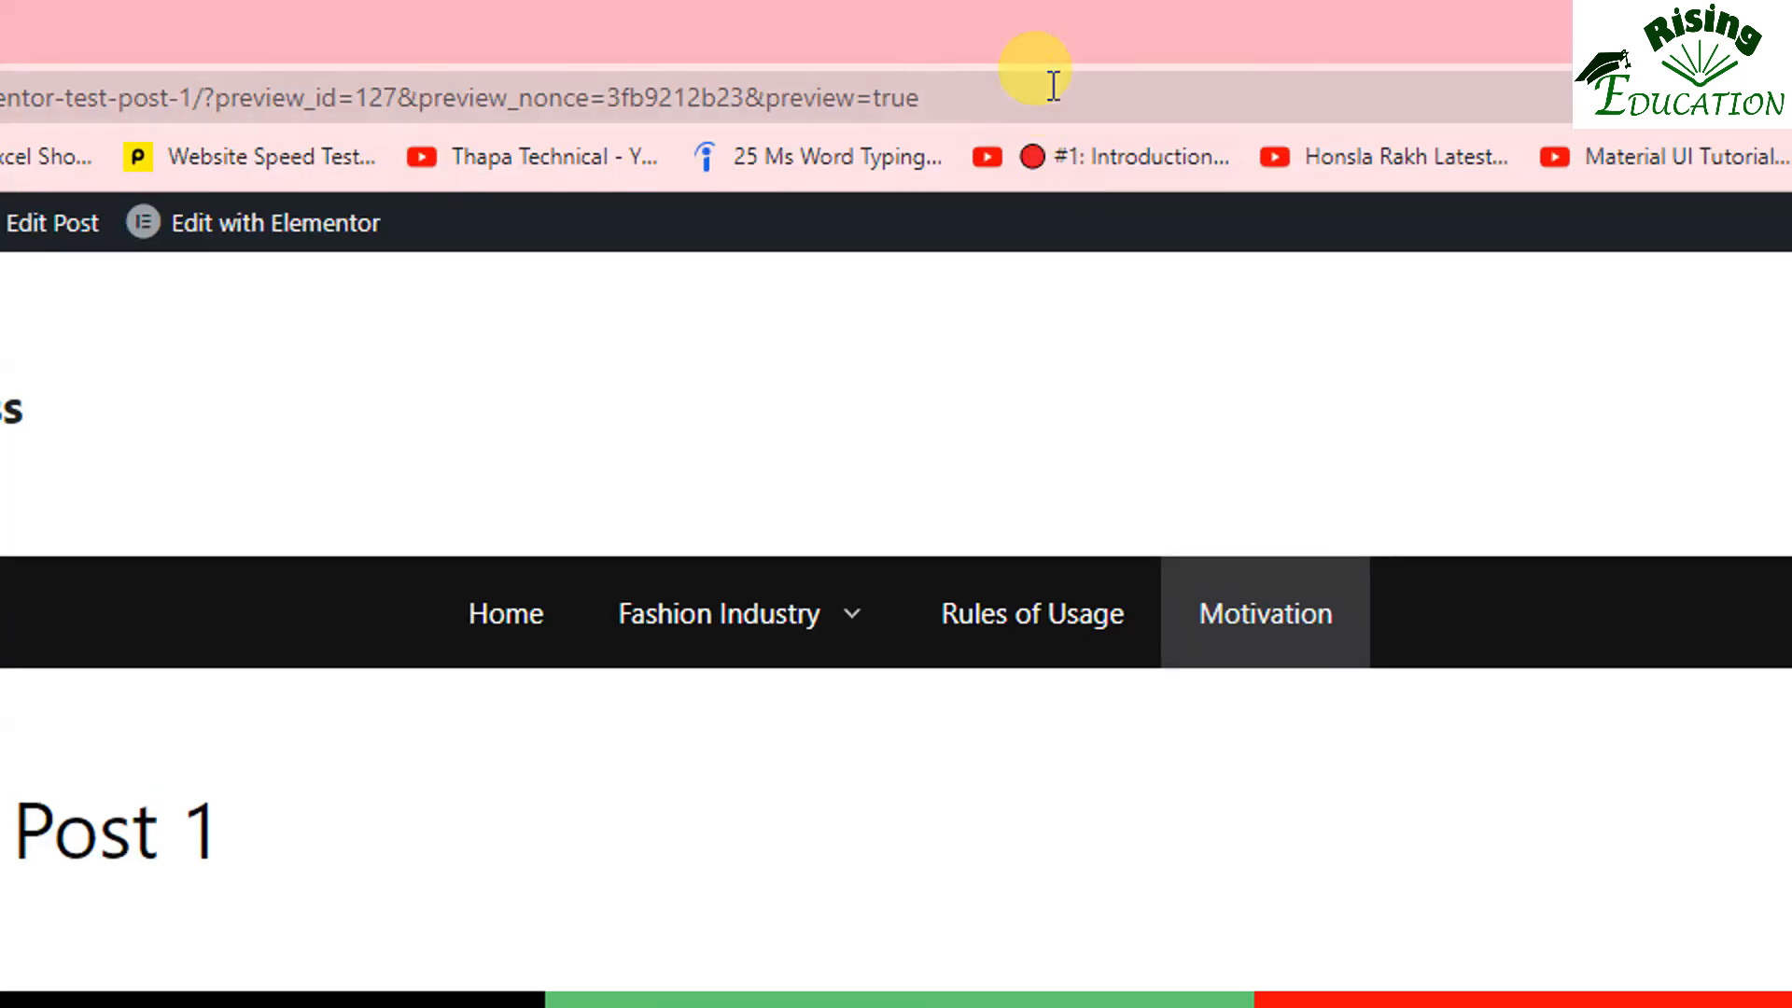
key("ctrl+Tab")
double_click(1044, 43)
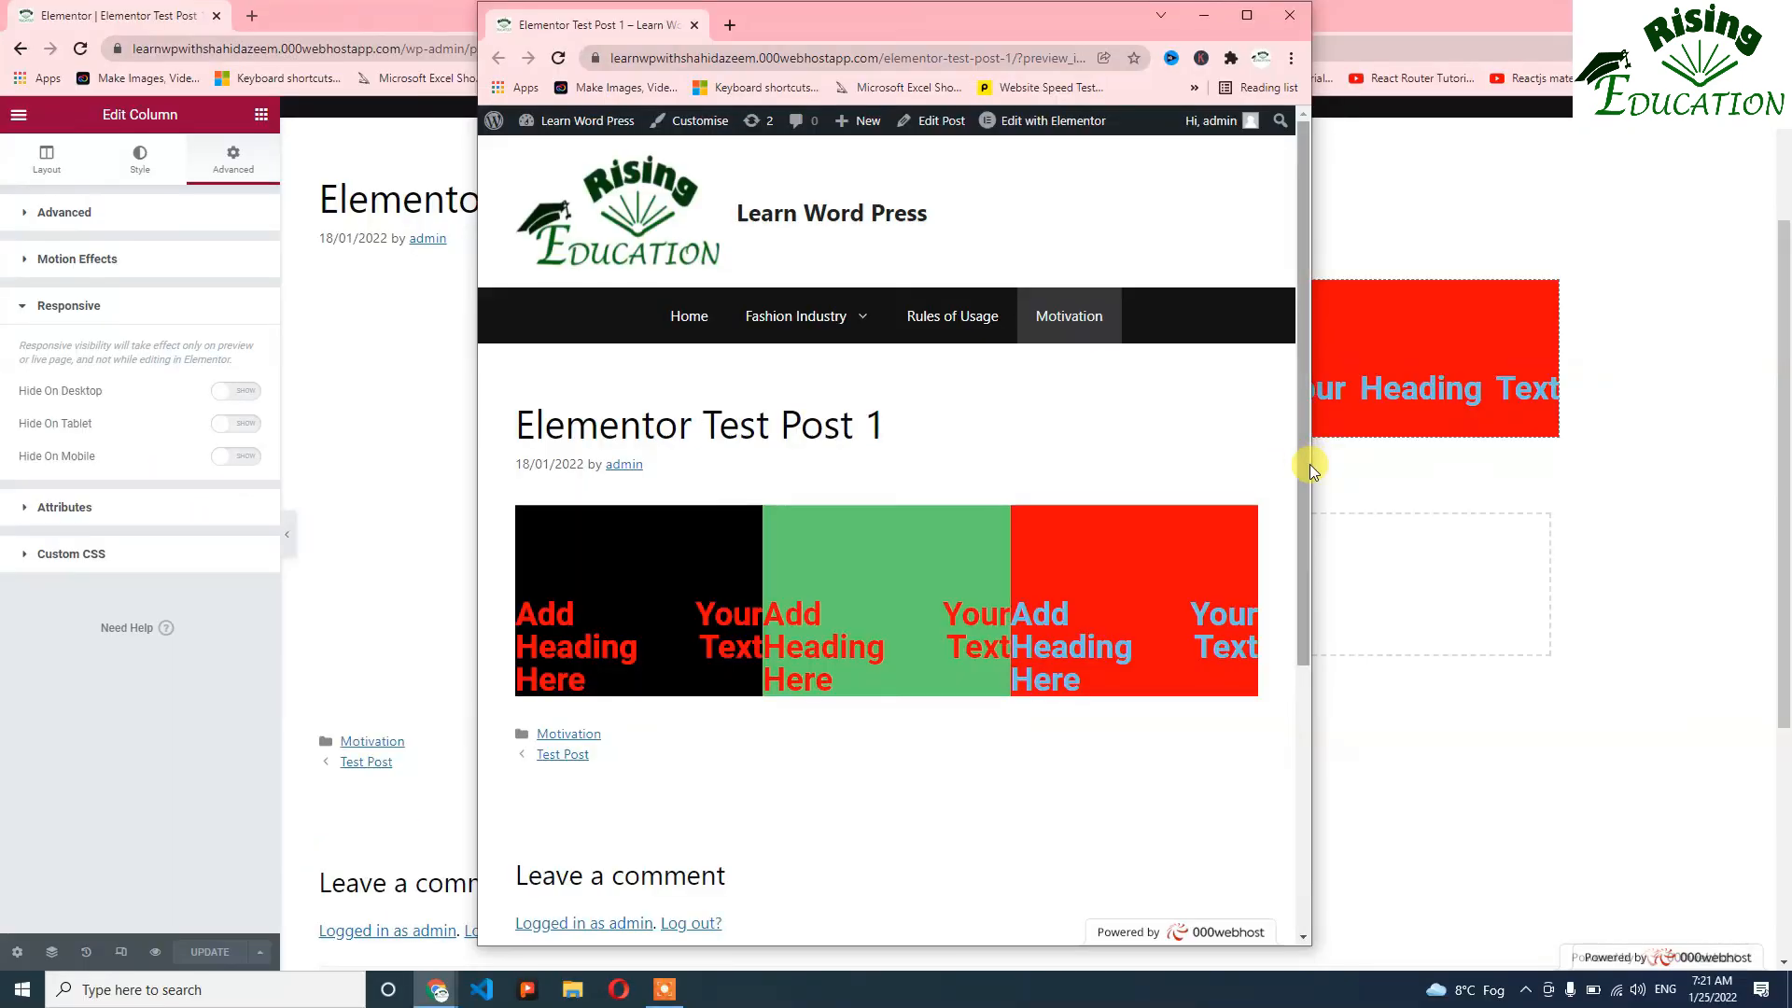
left_click_drag(1314, 465, 1181, 469)
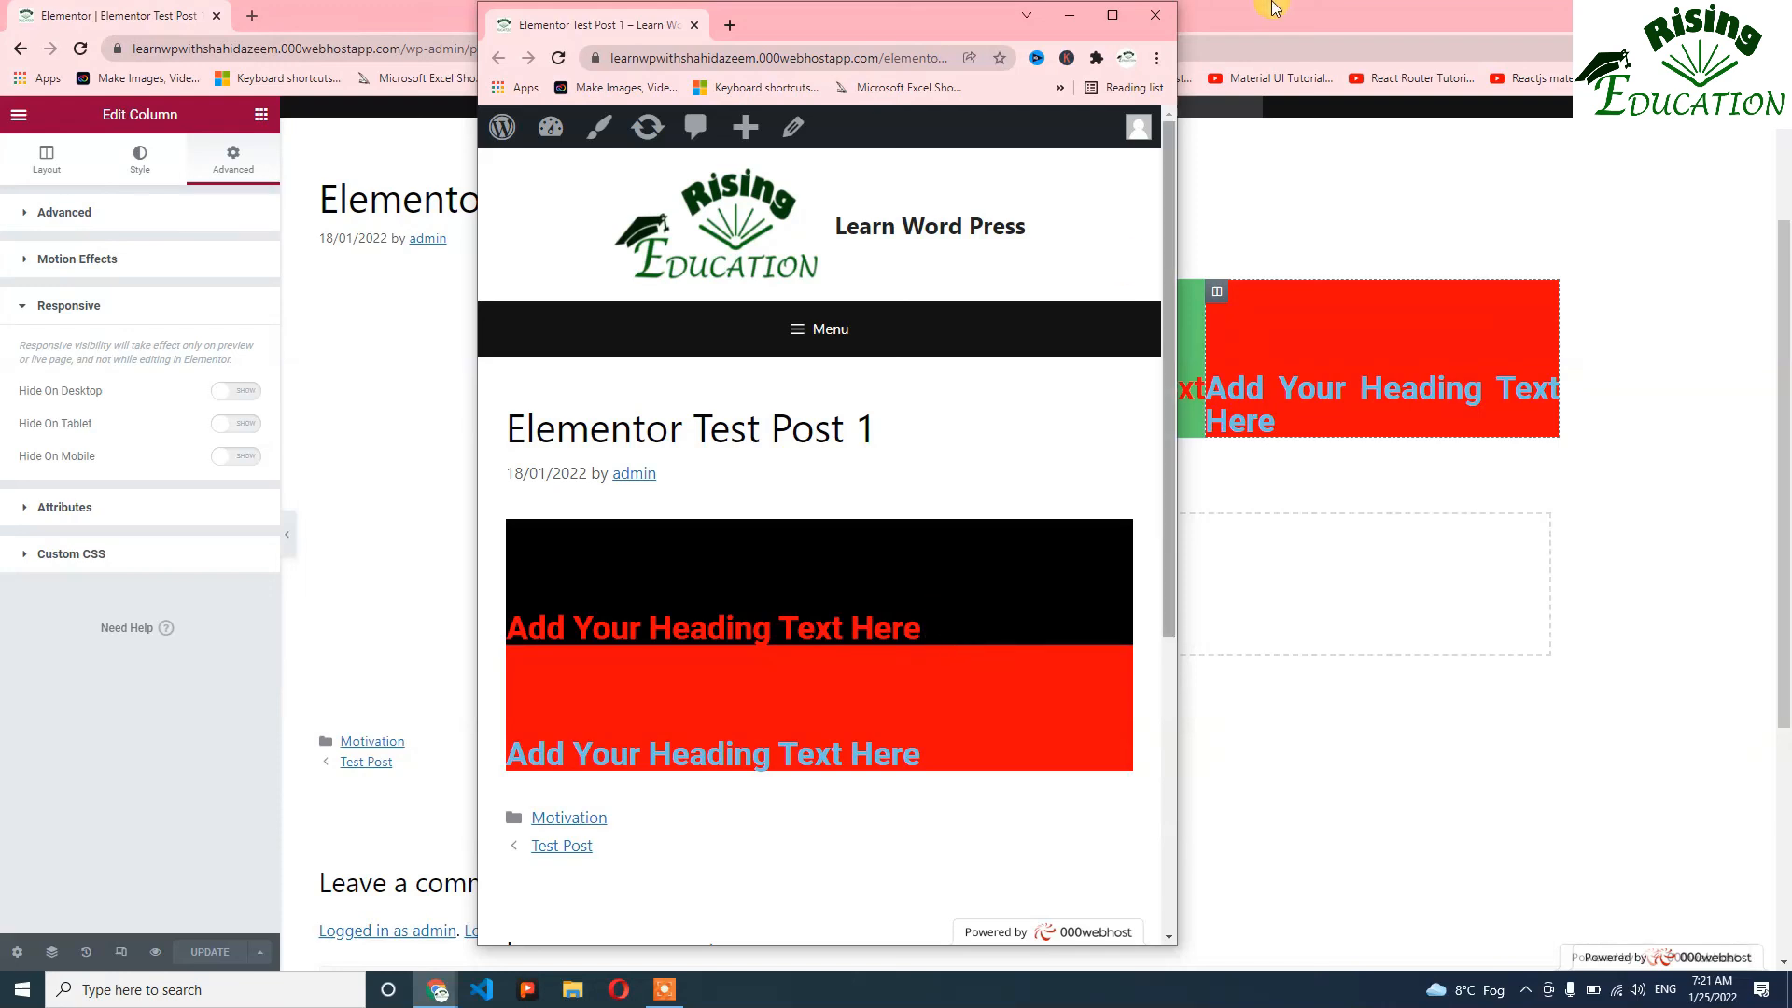
left_click(1158, 16)
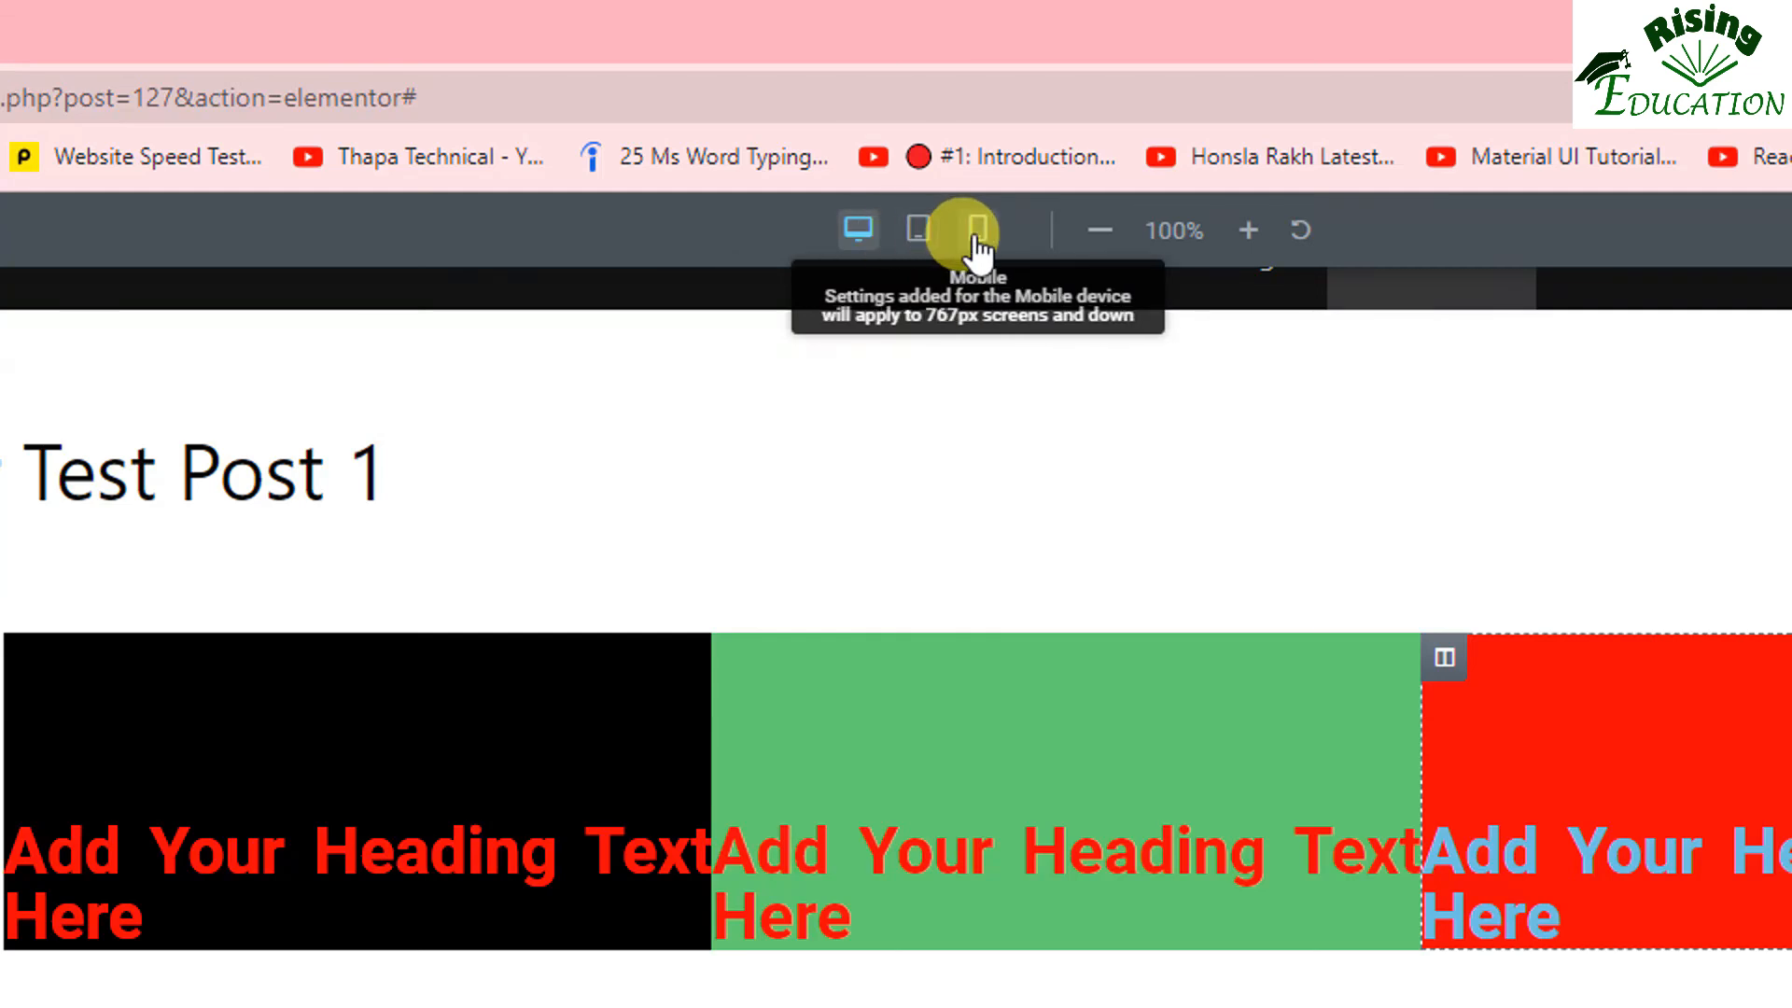
Compare how the three columns display in the editor's tablet, mobile and desktop responsive views.
left_click(917, 229)
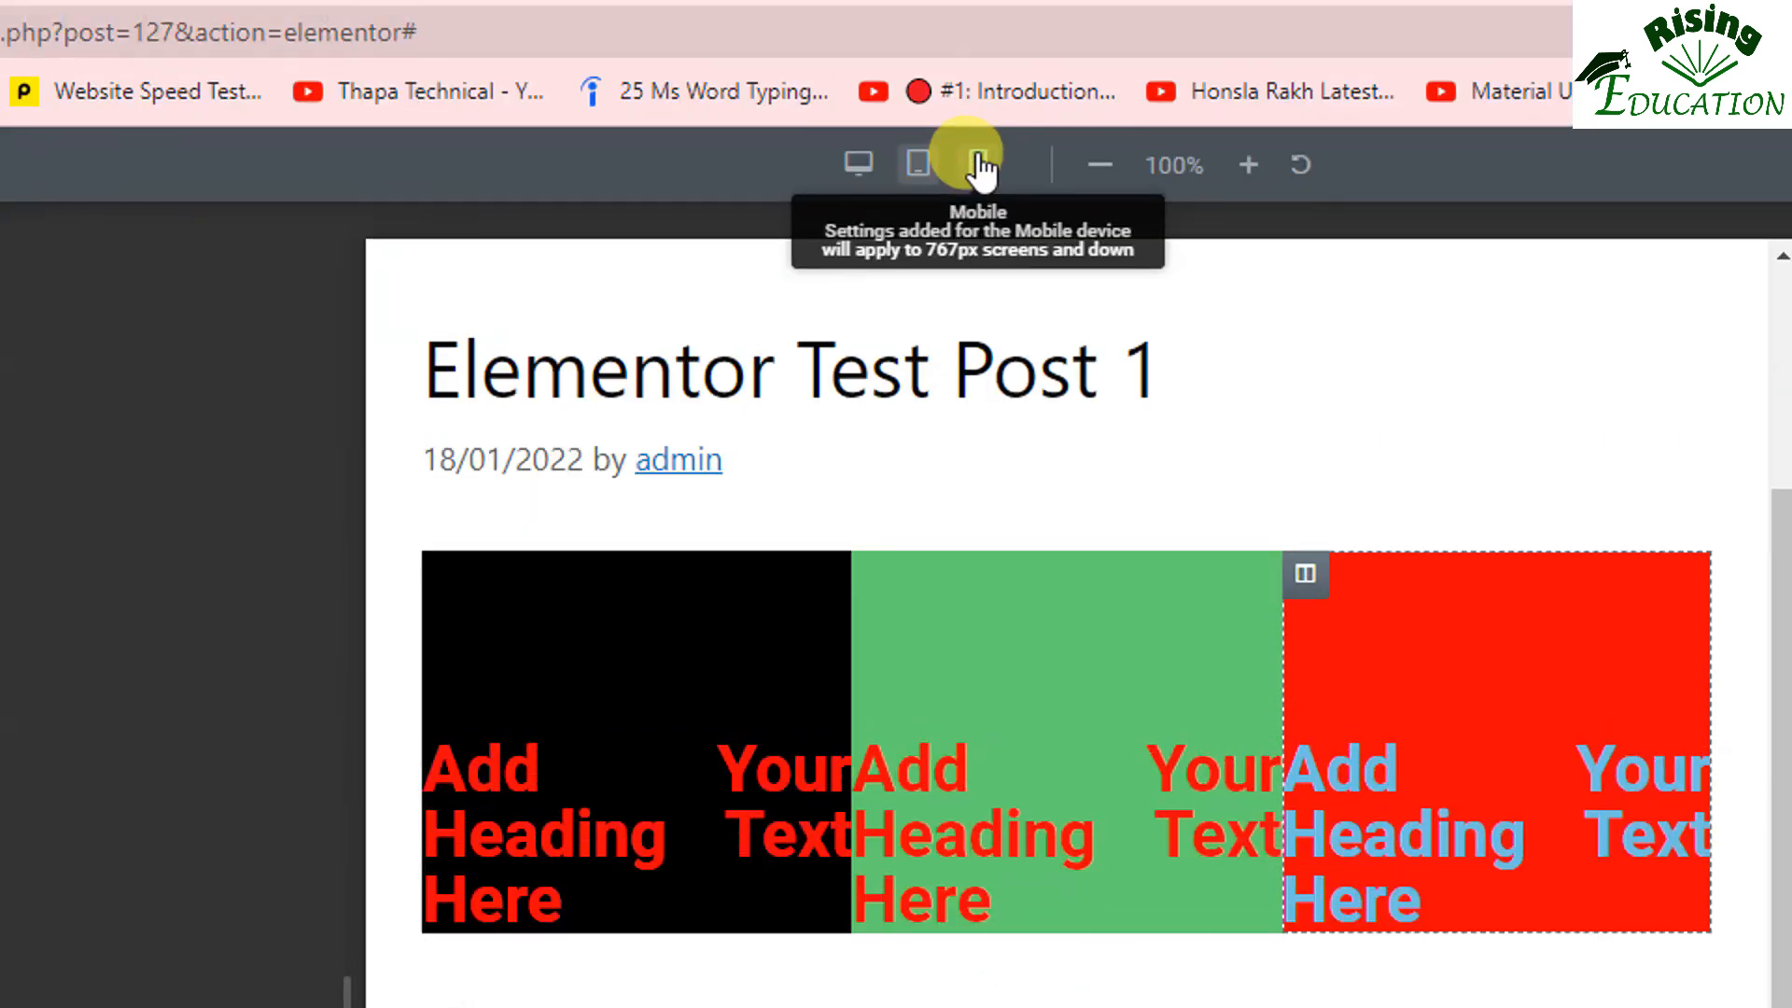
left_click(978, 164)
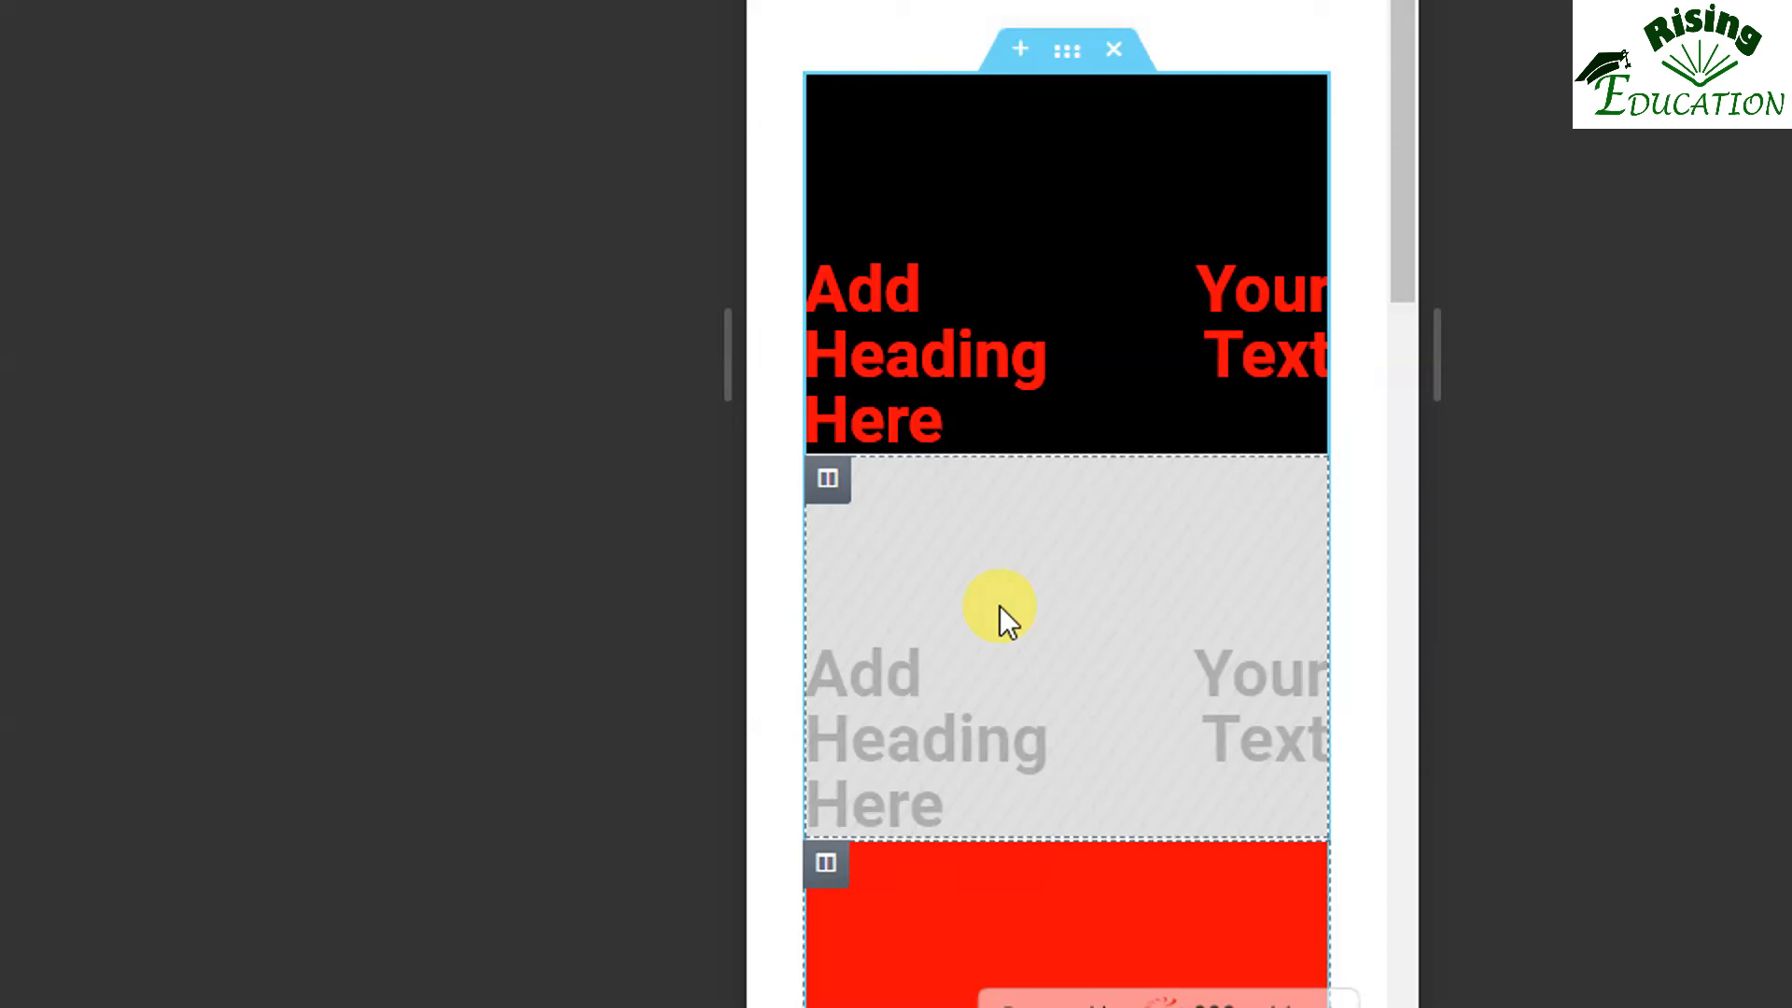
scroll(1000, 607, "down", 3)
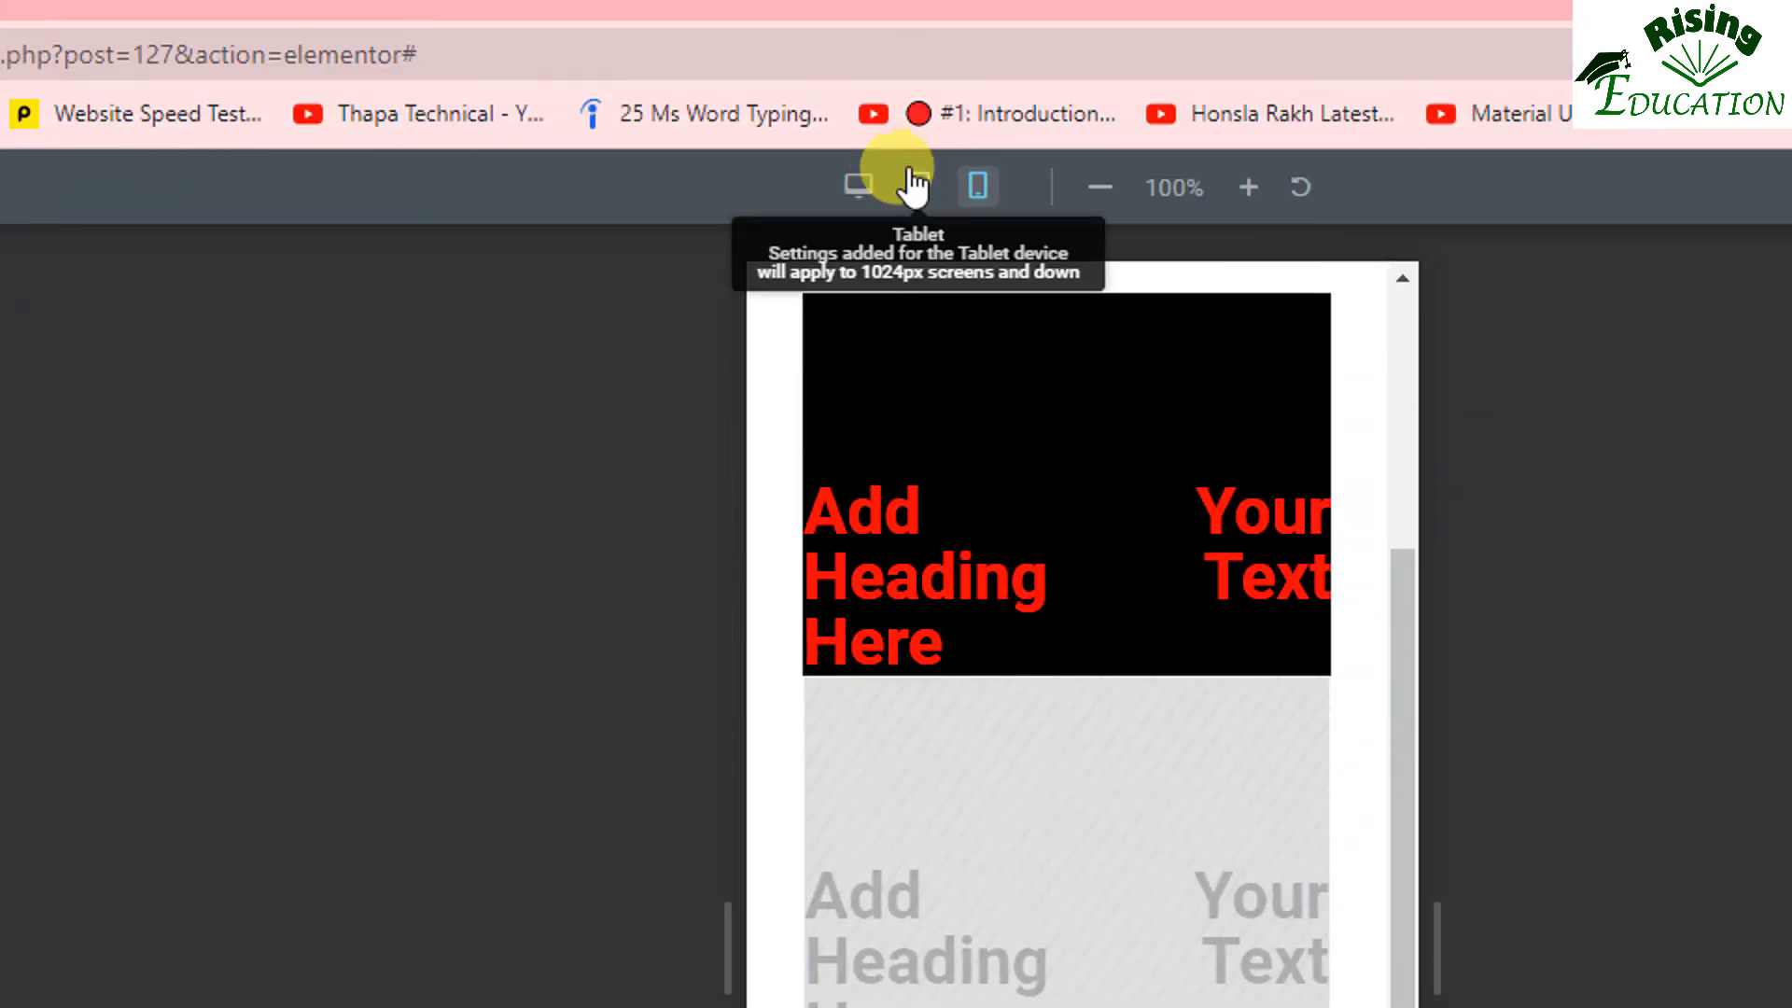
left_click(917, 187)
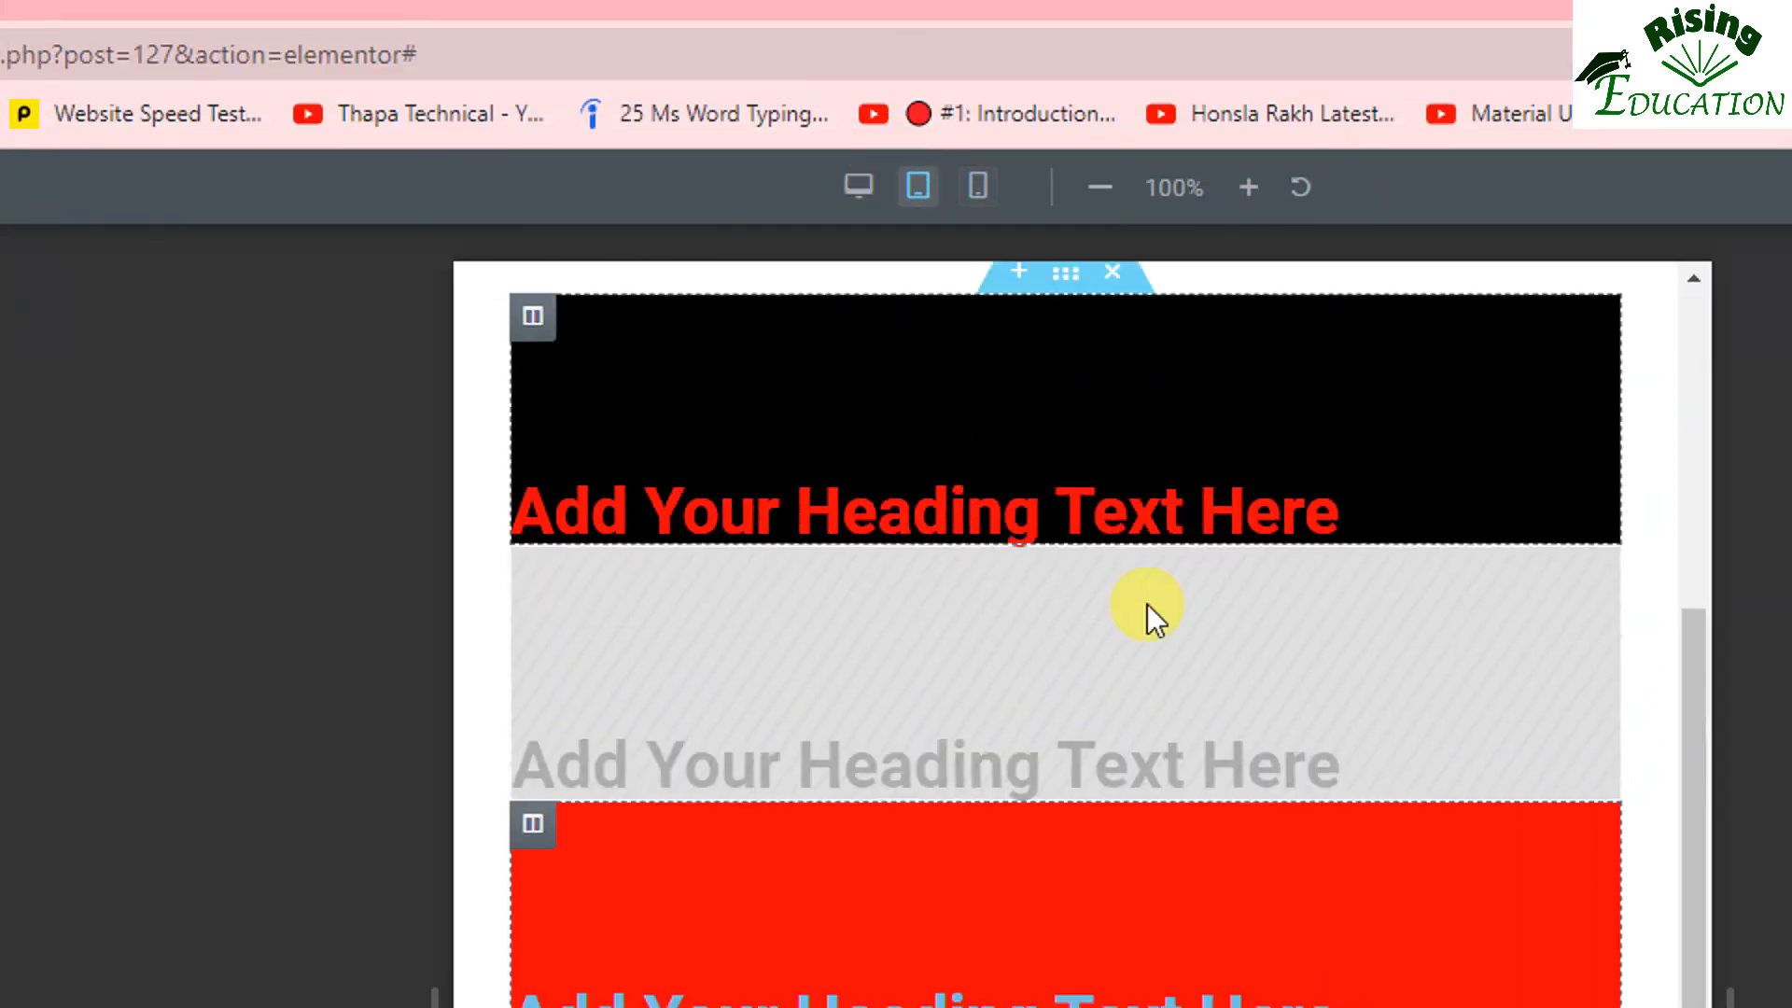
scroll(1048, 496, "up", 4)
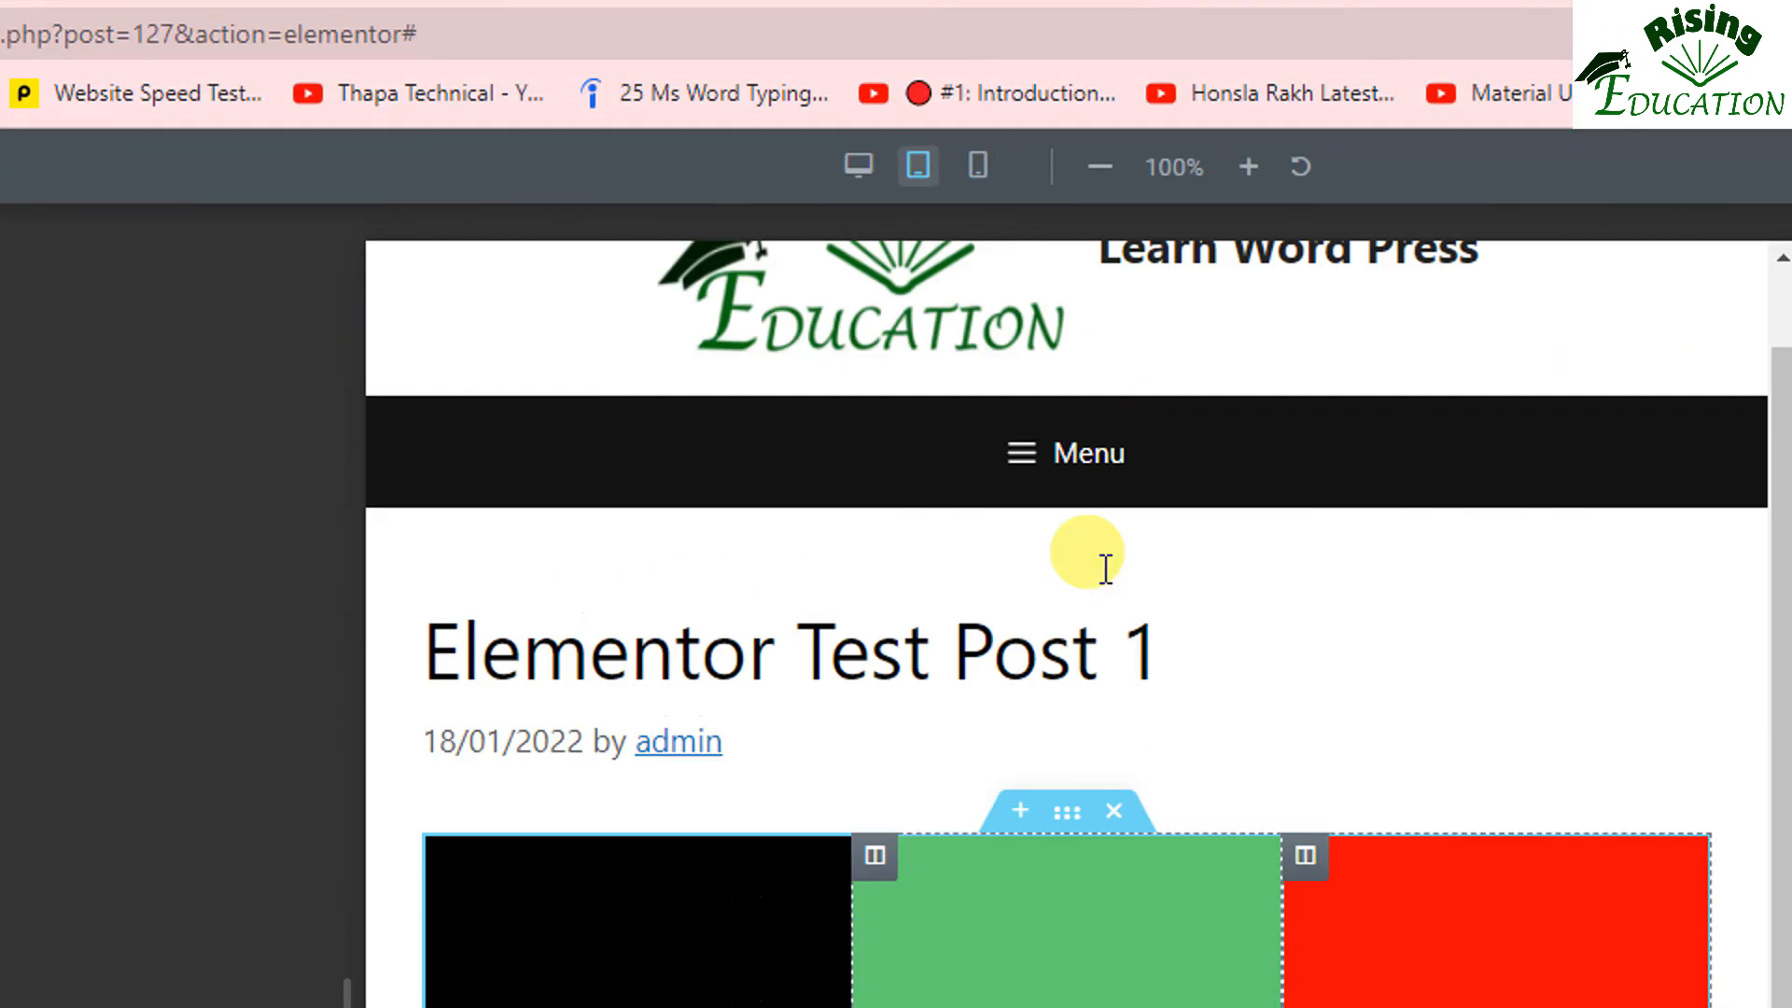
left_click(857, 177)
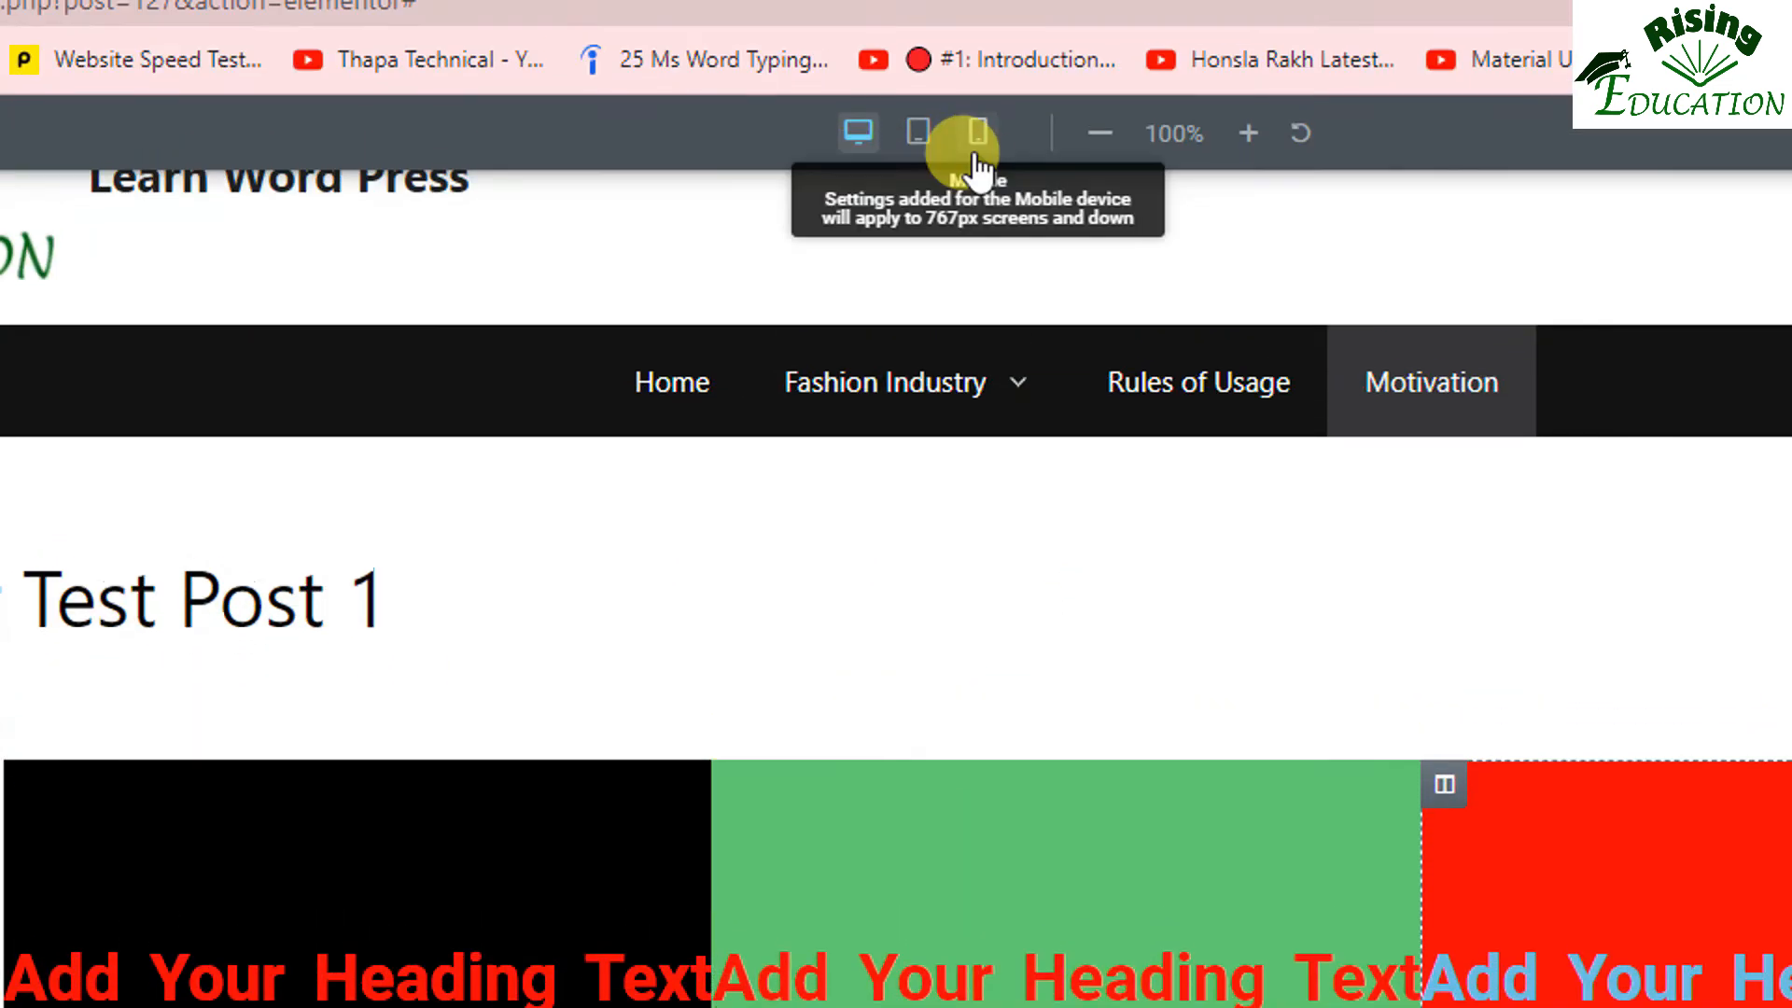
left_click(977, 21)
scroll(1195, 924, "down", 4)
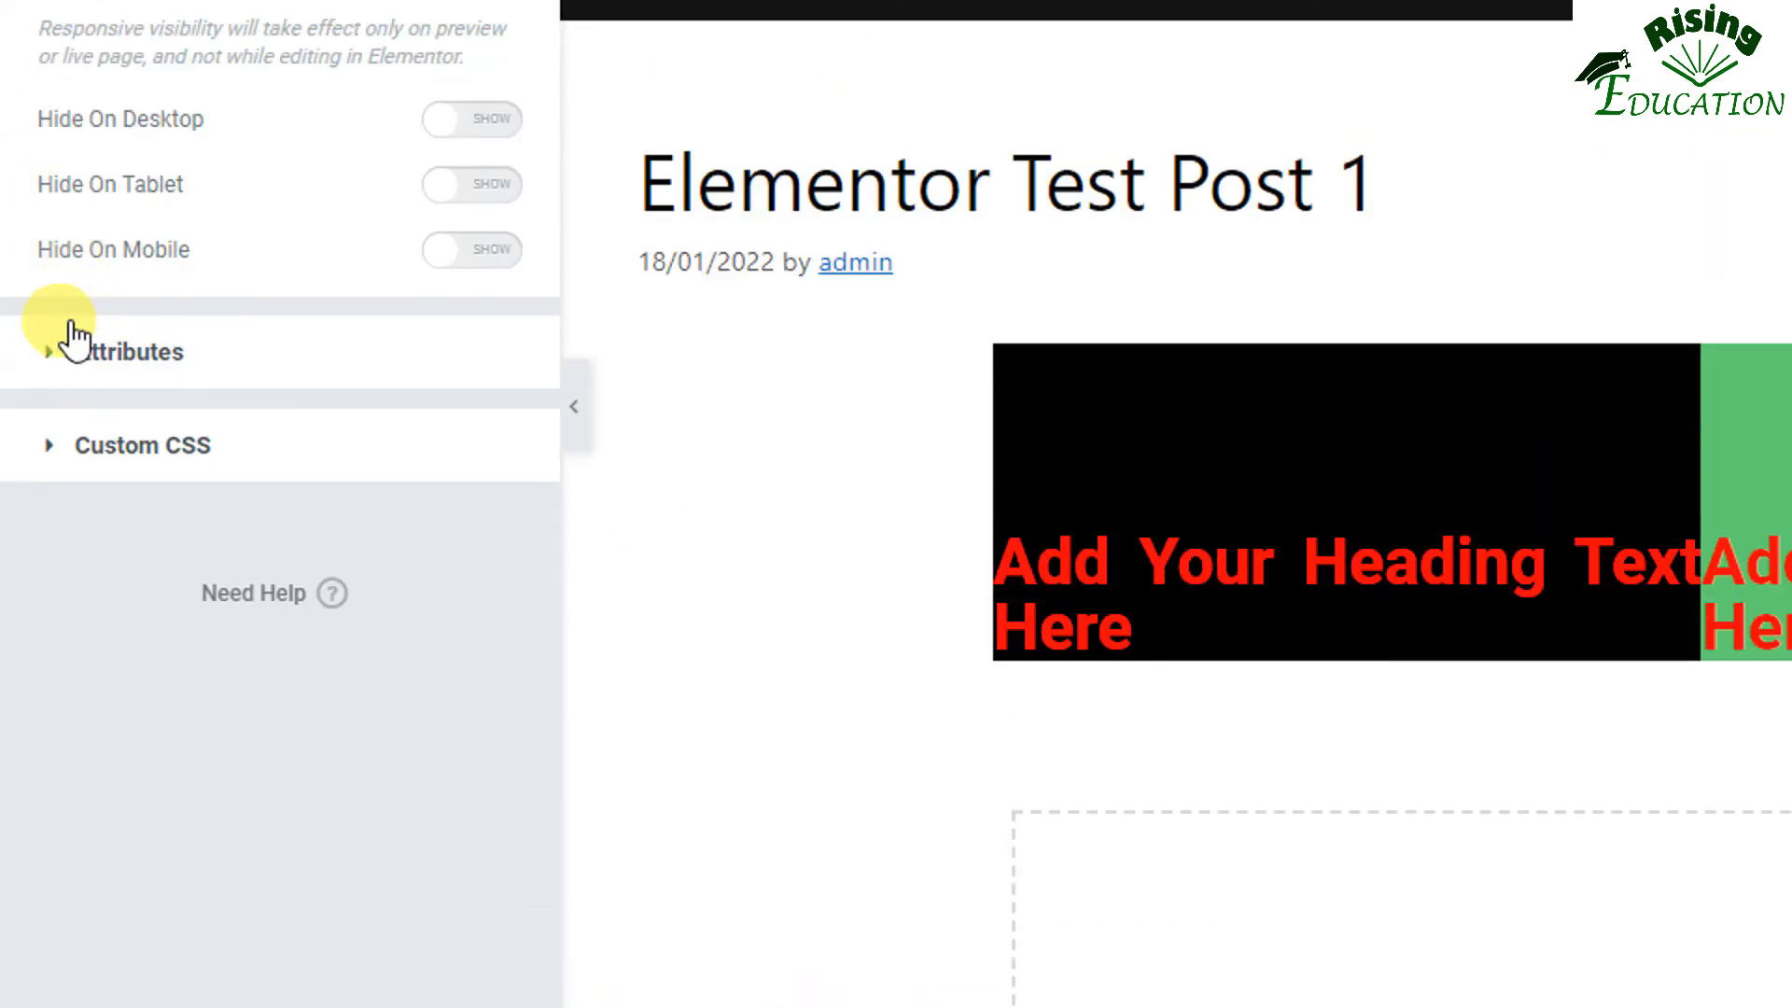
View the red column's Attributes section and return to the Windows desktop.
left_click(61, 347)
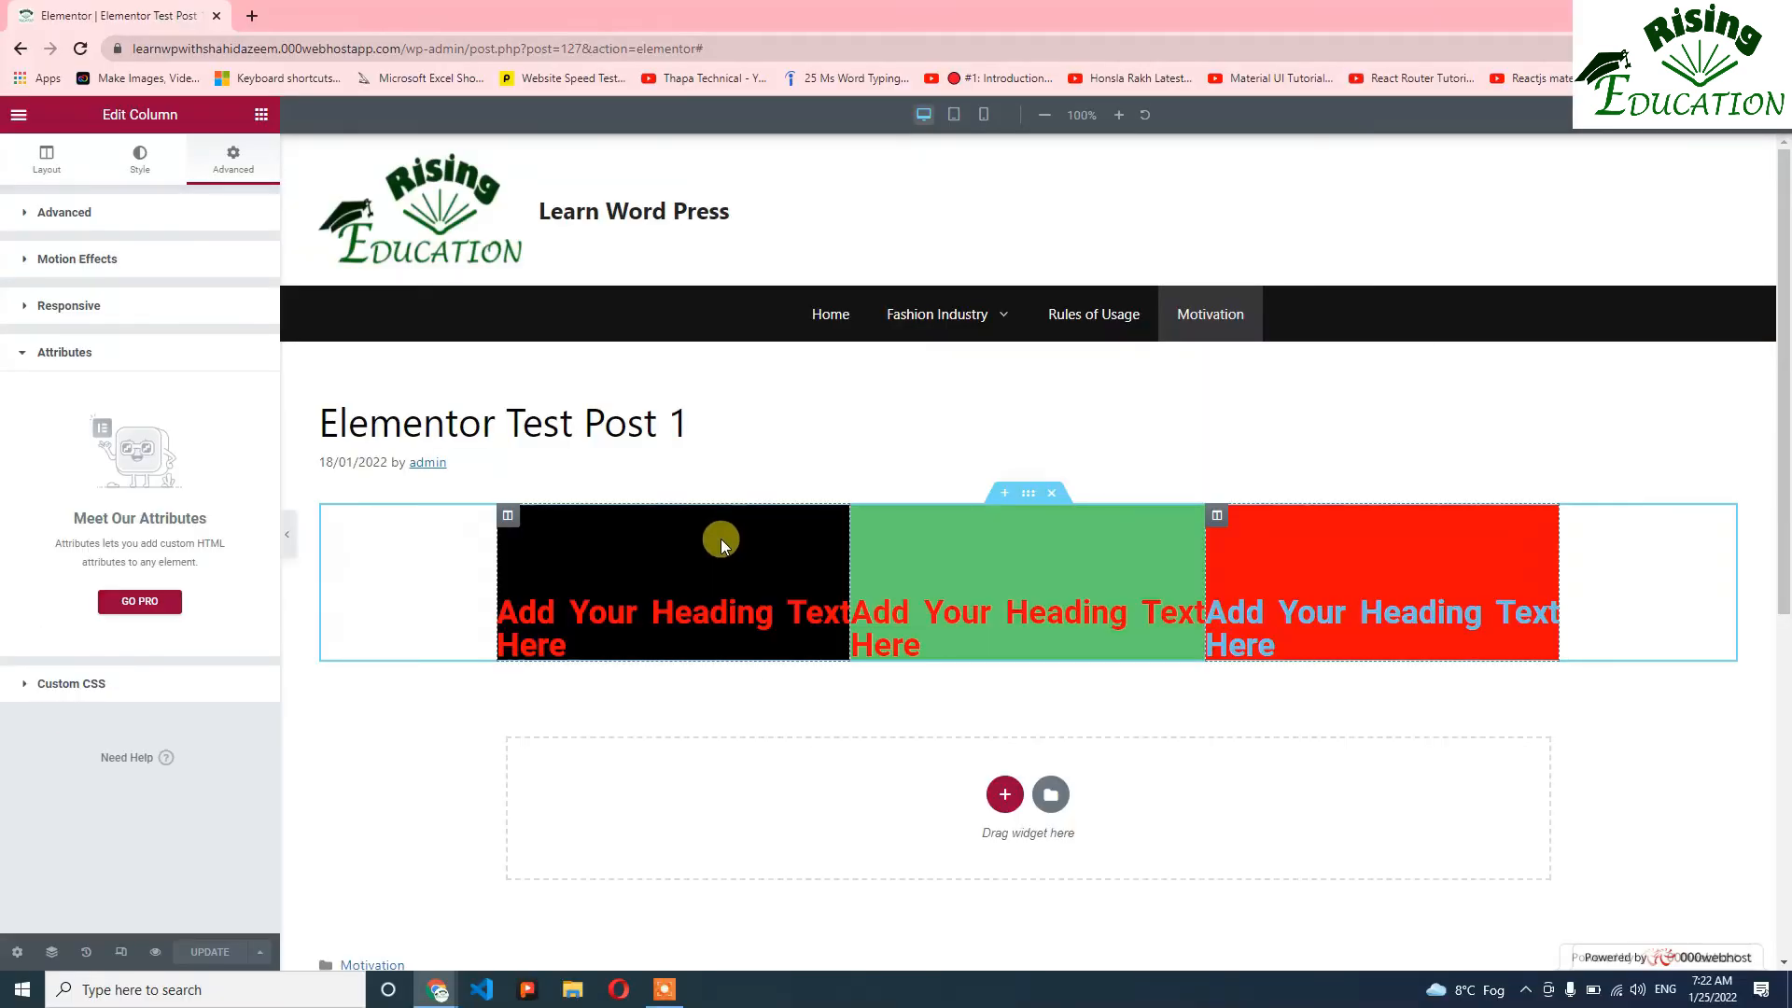
key("super+d")
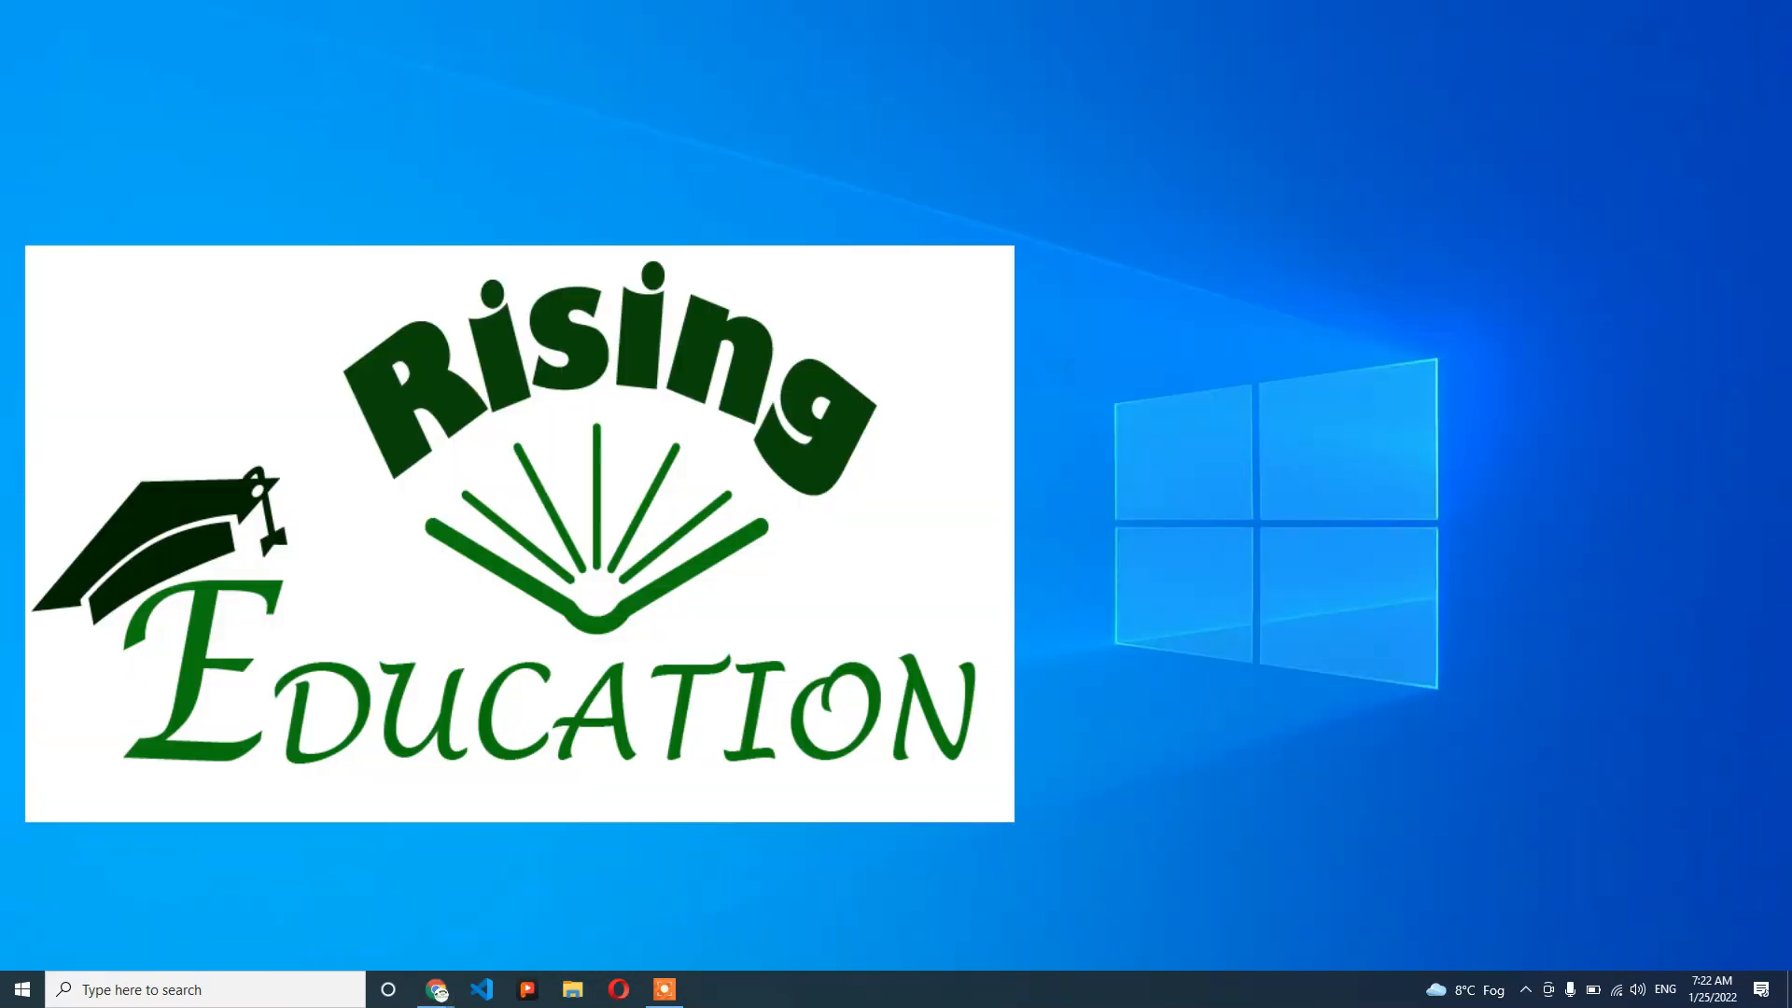